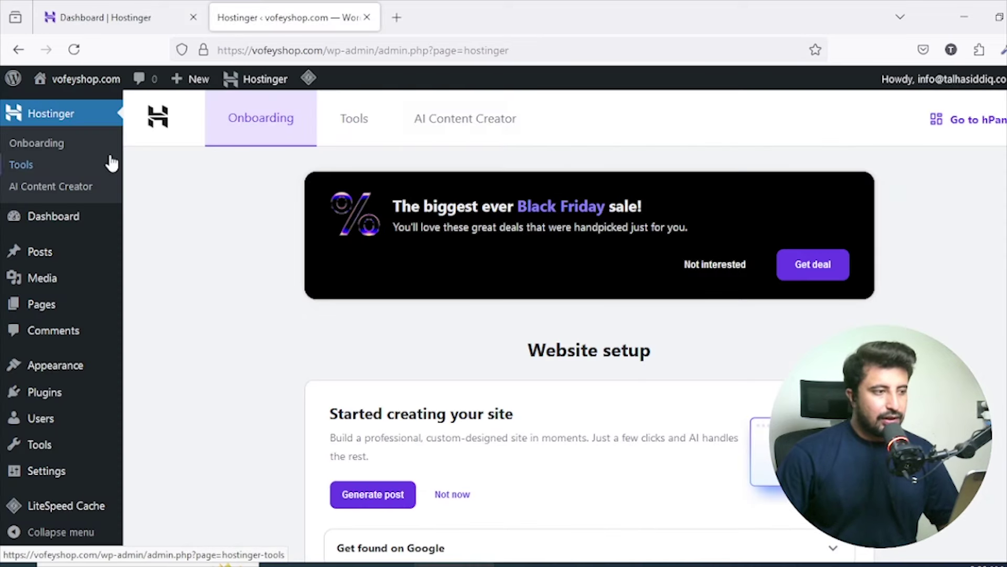
Close the 'Dashboard | Hostinger' tab, keeping the wp-admin onboarding tab open.
{"action": "mouse_move", "coordinate": [99, 90]}
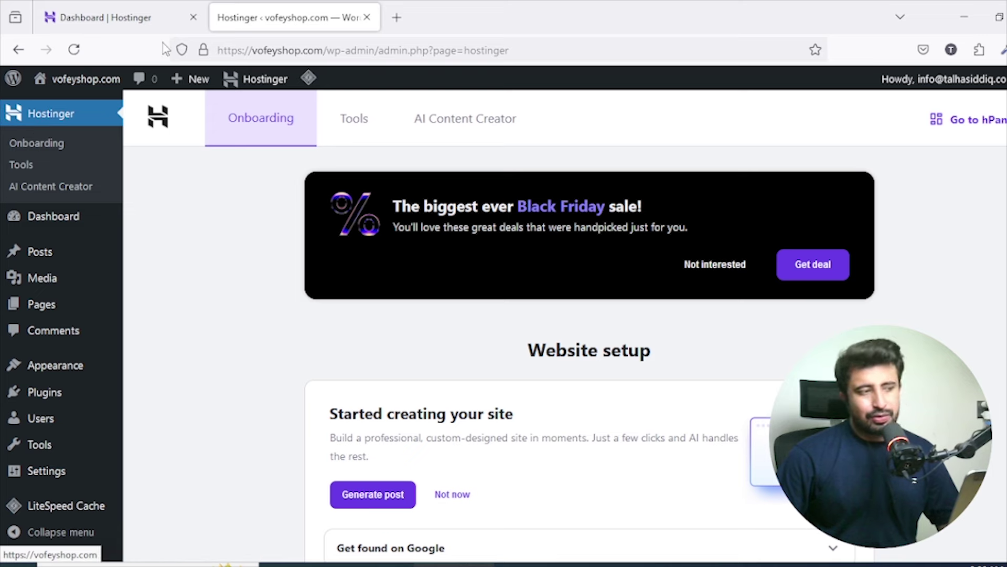
{"action": "left_click", "coordinate": [193, 17]}
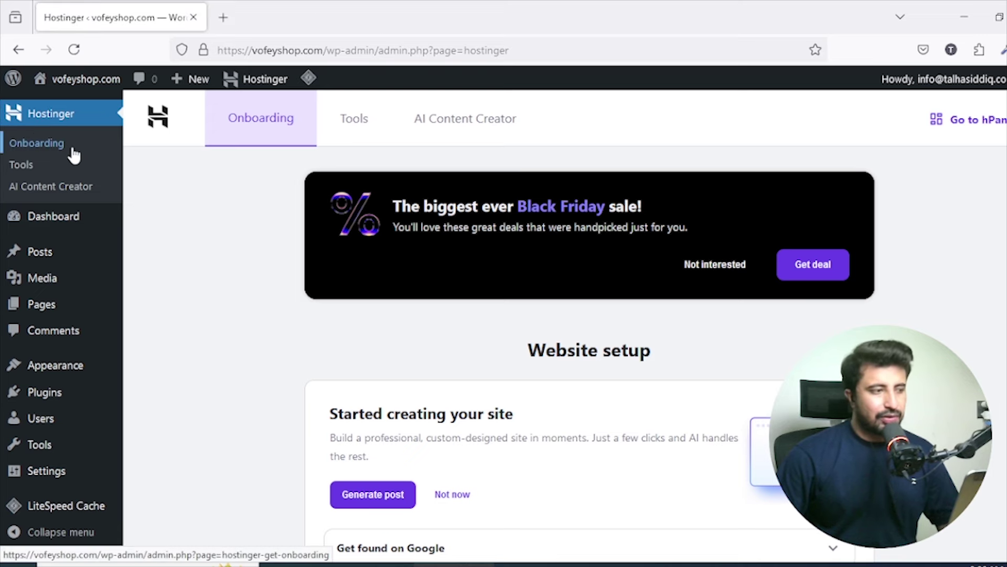
Open the Dashboard home and scroll through its welcome, Site Health, At a Glance and Activity widgets.
{"action": "mouse_move", "coordinate": [76, 220]}
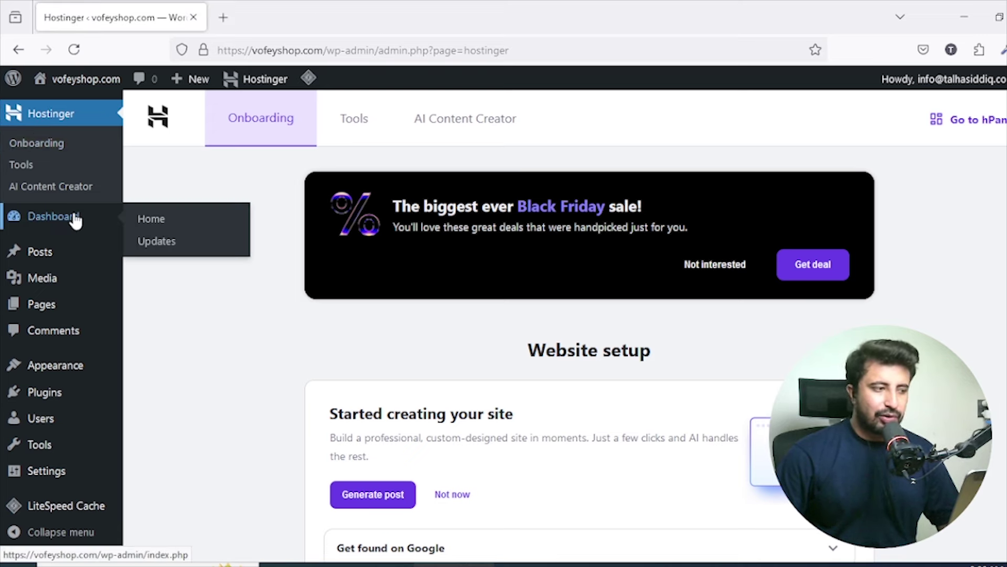
{"action": "left_click", "coordinate": [76, 226]}
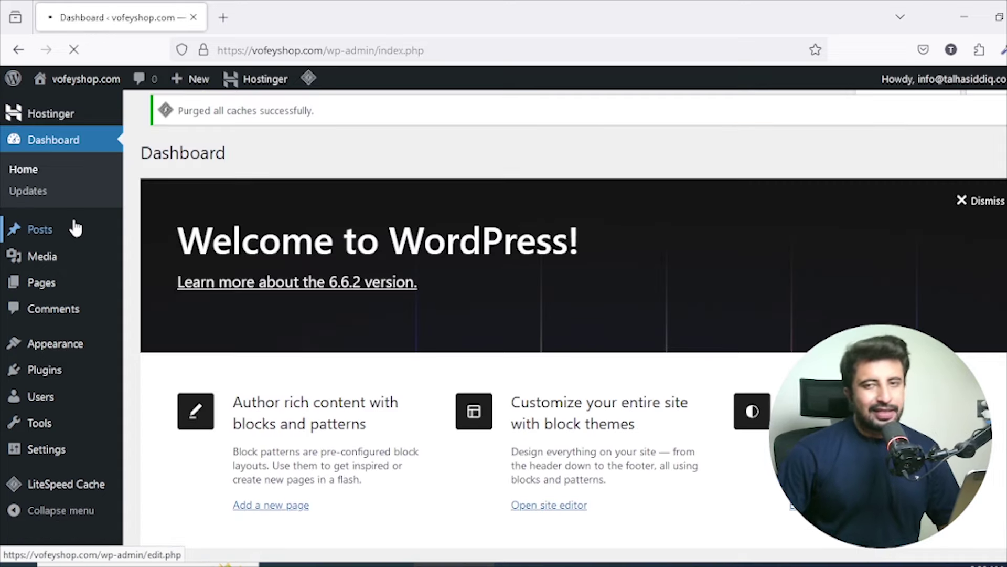
{"action": "scroll", "coordinate": [106, 216], "scroll_direction": "down", "scroll_amount": 6}
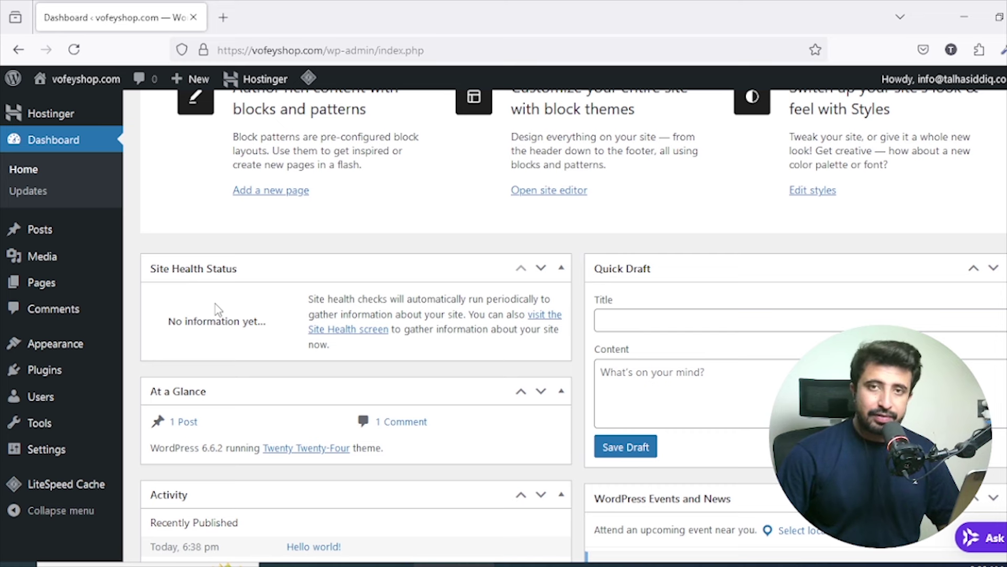
{"action": "scroll", "coordinate": [234, 277], "scroll_direction": "down", "scroll_amount": 2}
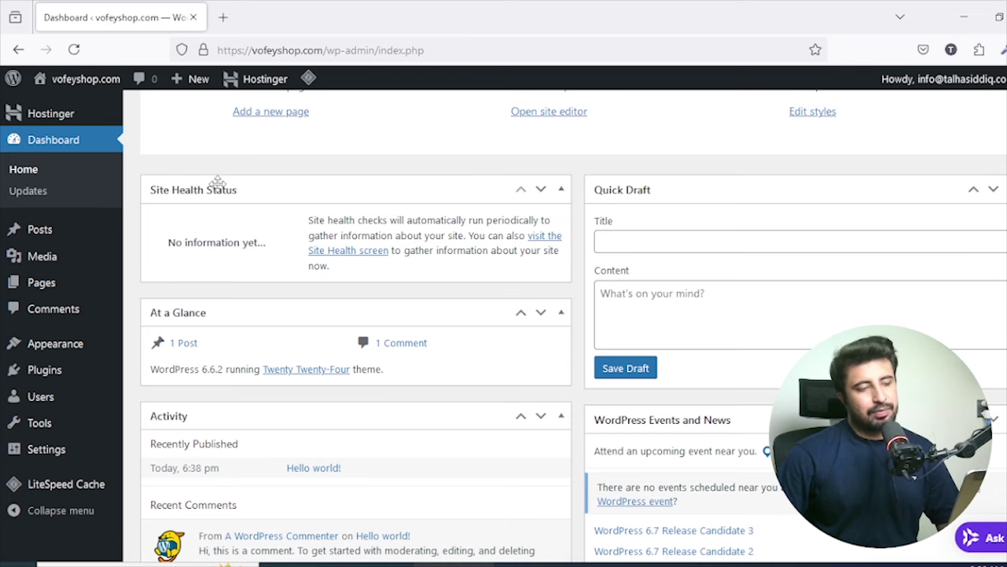
{"action": "scroll", "coordinate": [226, 186], "scroll_direction": "down", "scroll_amount": 3}
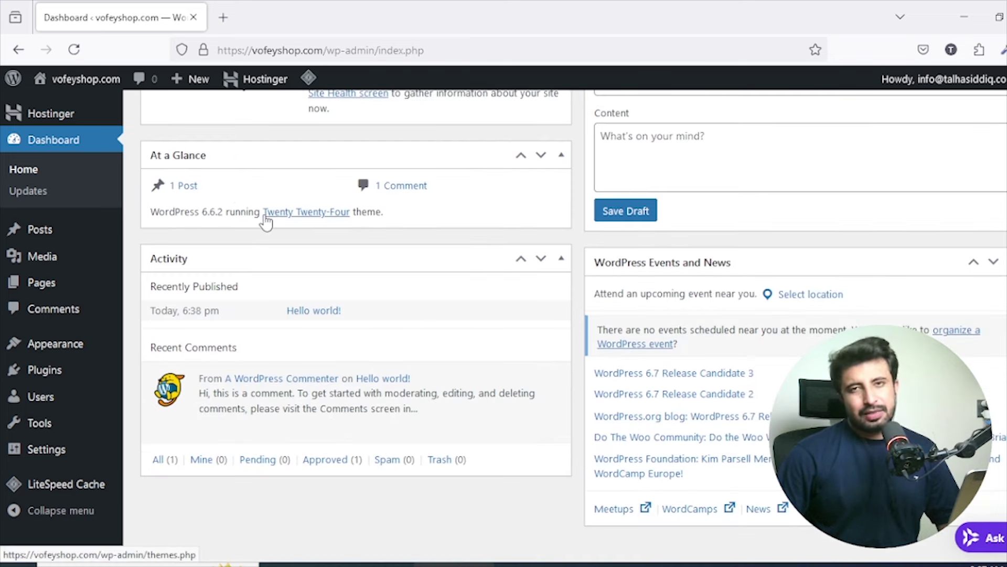
{"action": "mouse_move", "coordinate": [279, 391]}
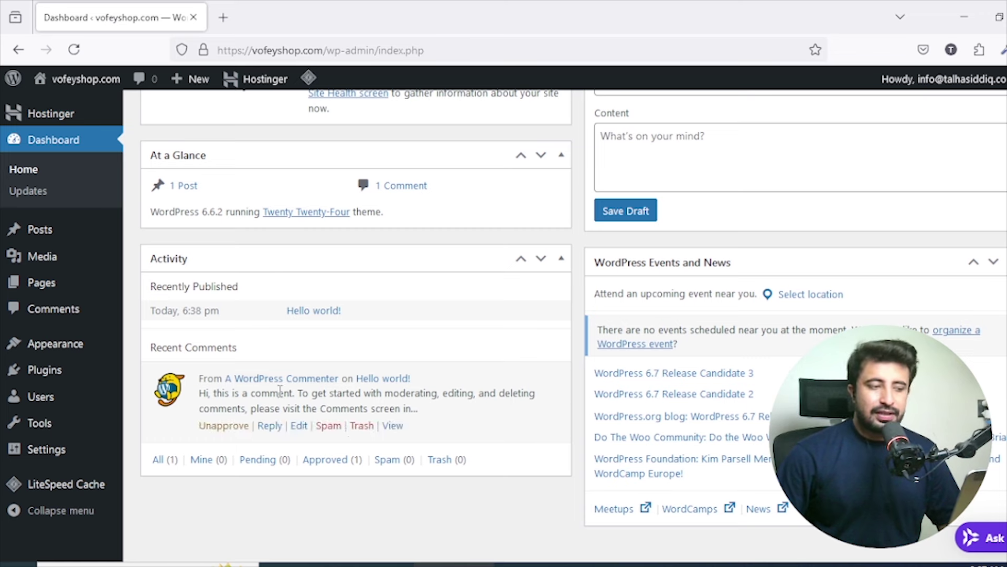
{"action": "mouse_move", "coordinate": [432, 373]}
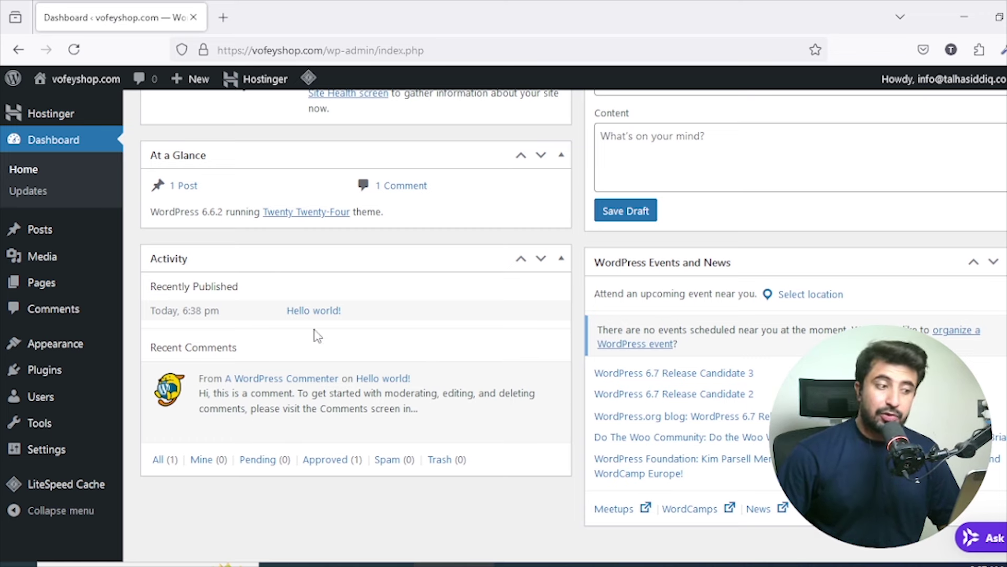
{"action": "scroll", "coordinate": [502, 402], "scroll_direction": "up", "scroll_amount": 3}
{"action": "scroll", "coordinate": [630, 405], "scroll_direction": "down", "scroll_amount": 4}
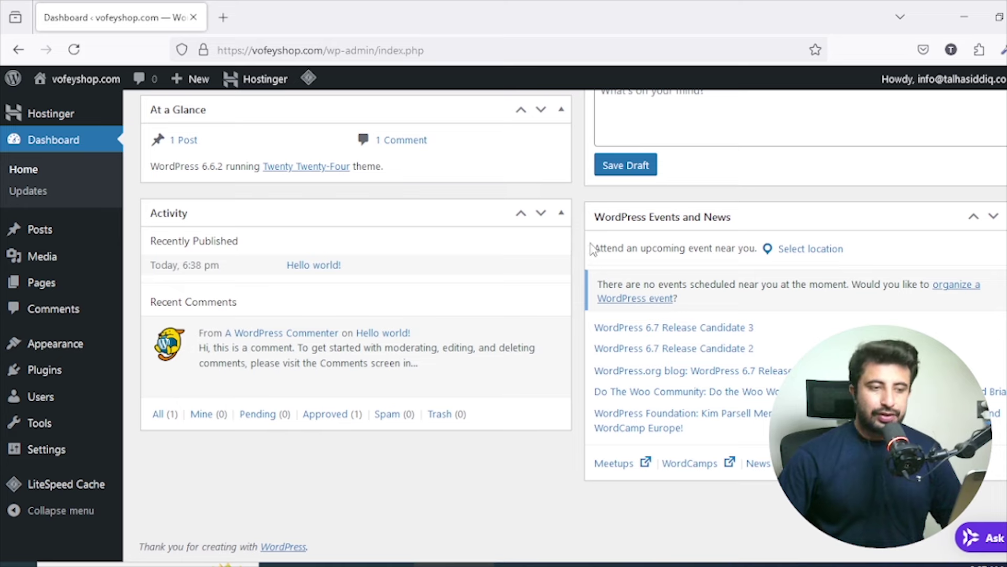
{"action": "scroll", "coordinate": [583, 210], "scroll_direction": "up", "scroll_amount": 5}
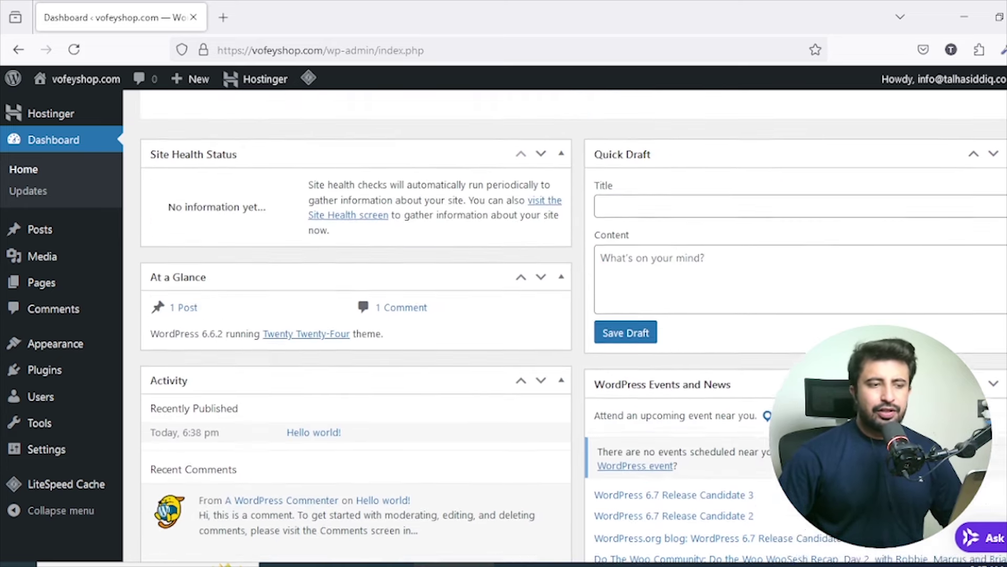
{"action": "scroll", "coordinate": [710, 408], "scroll_direction": "up", "scroll_amount": 3}
{"action": "scroll", "coordinate": [706, 367], "scroll_direction": "down", "scroll_amount": 2}
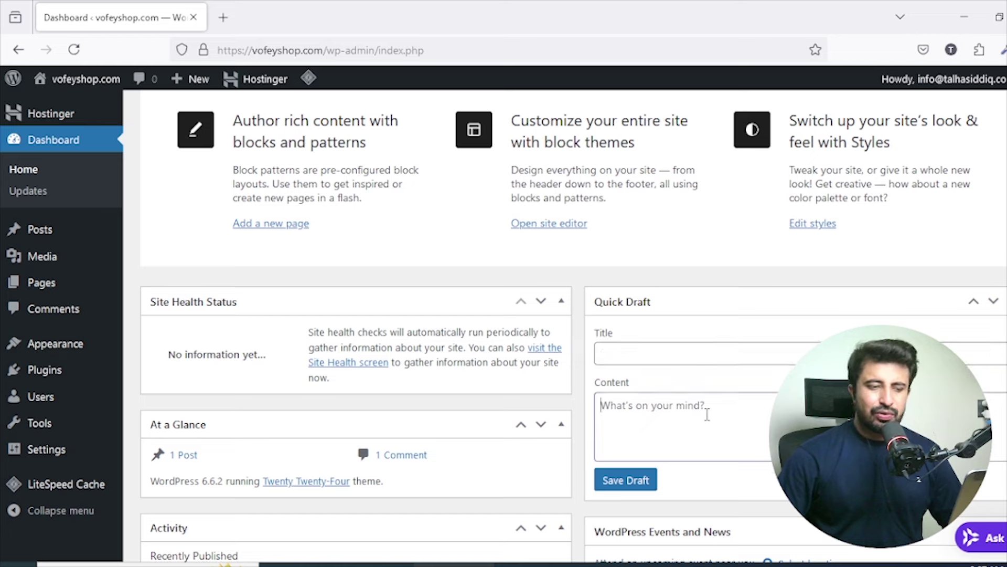
{"action": "scroll", "coordinate": [704, 407], "scroll_direction": "up", "scroll_amount": 3}
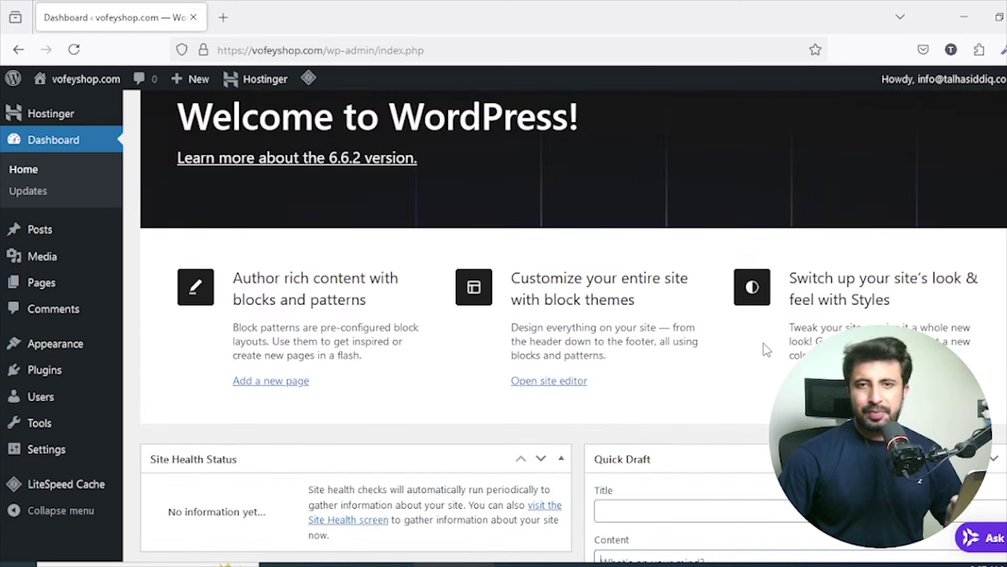
{"action": "scroll", "coordinate": [769, 341], "scroll_direction": "down", "scroll_amount": 4}
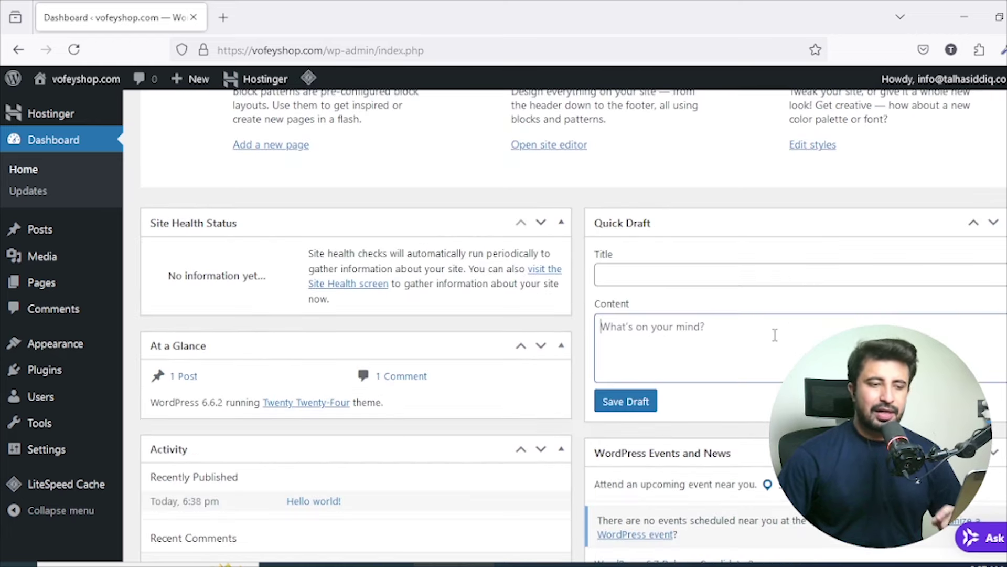
{"action": "scroll", "coordinate": [774, 333], "scroll_direction": "up", "scroll_amount": 7}
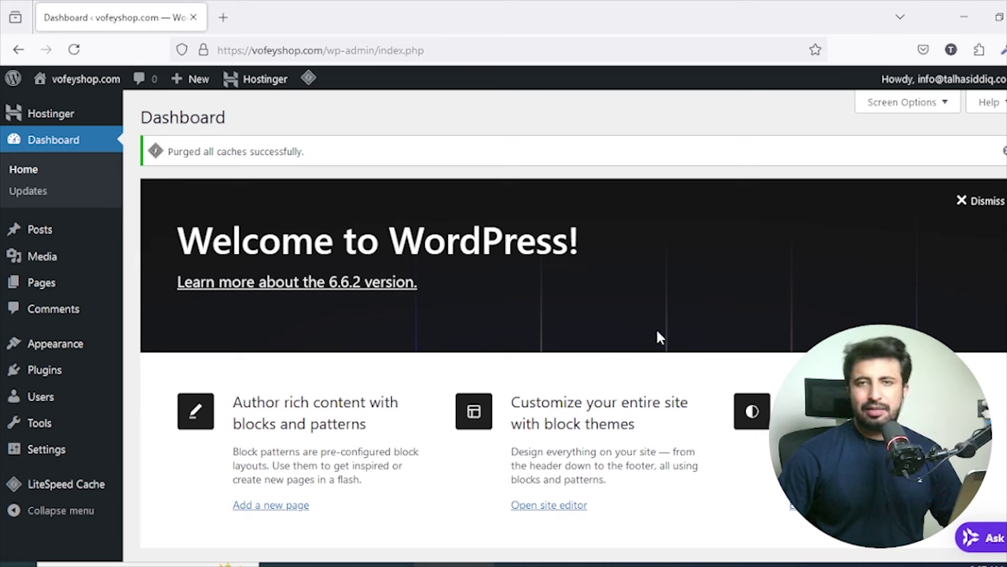
{"action": "left_click", "coordinate": [37, 193]}
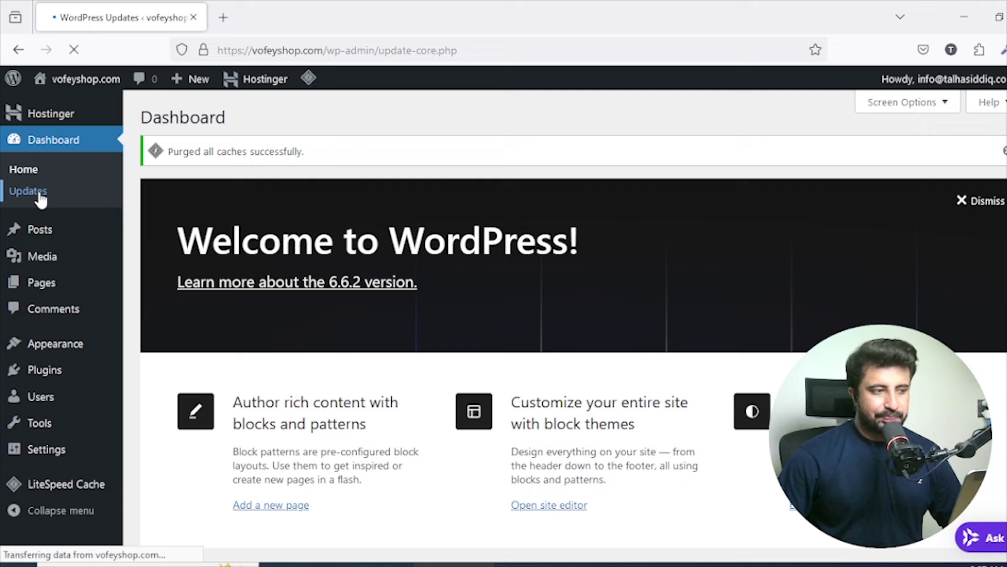
{"action": "scroll", "coordinate": [360, 246], "scroll_direction": "down", "scroll_amount": 2}
{"action": "scroll", "coordinate": [202, 124], "scroll_direction": "up", "scroll_amount": 2}
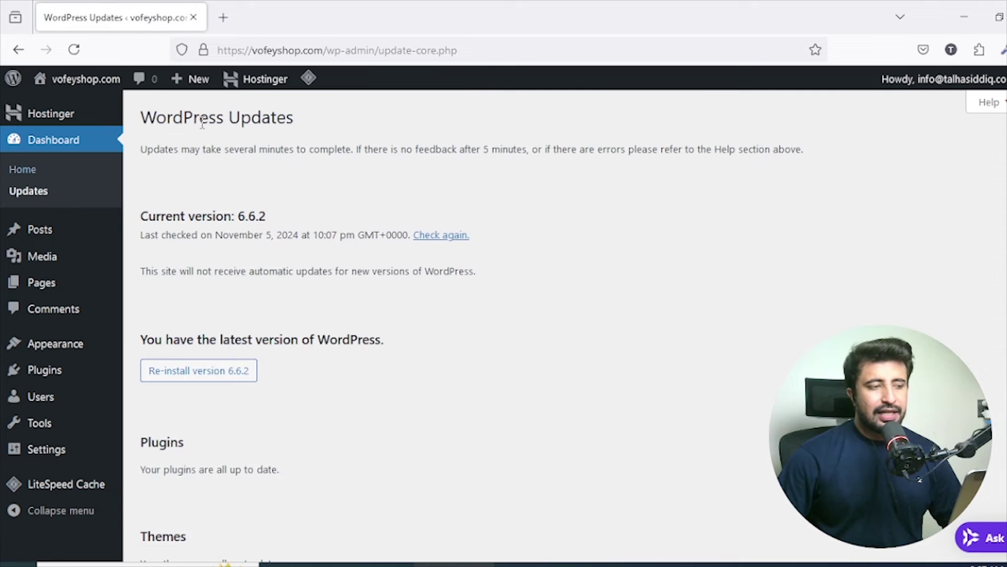
{"action": "scroll", "coordinate": [304, 198], "scroll_direction": "down", "scroll_amount": 2}
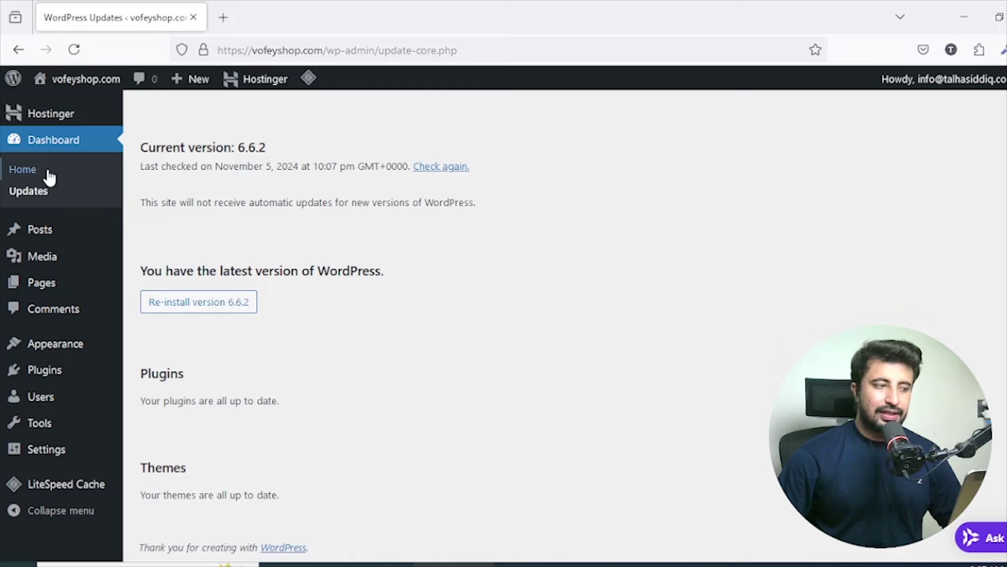
{"action": "left_click", "coordinate": [27, 170]}
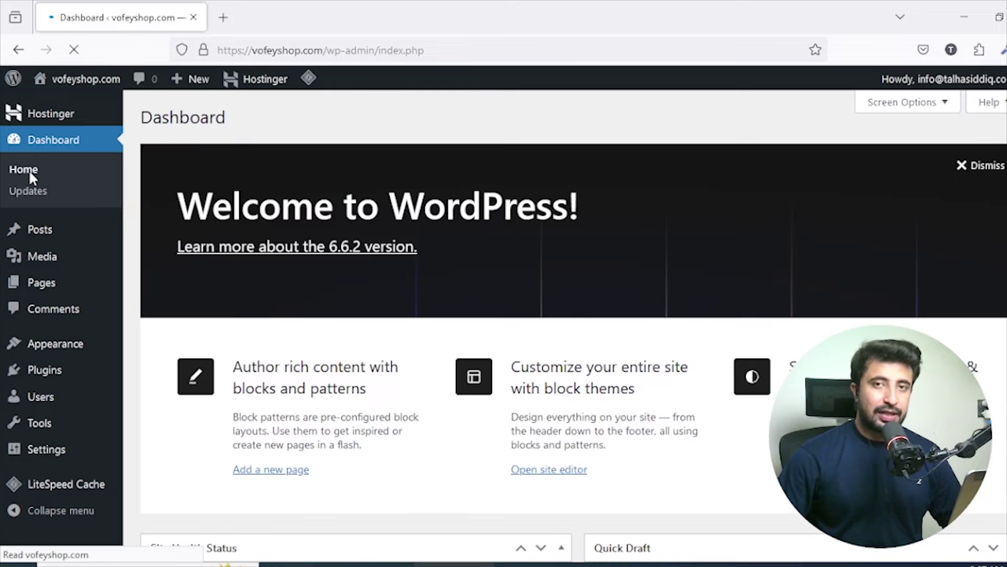
{"action": "scroll", "coordinate": [476, 225], "scroll_direction": "down", "scroll_amount": 7}
{"action": "scroll", "coordinate": [465, 396], "scroll_direction": "up", "scroll_amount": 7}
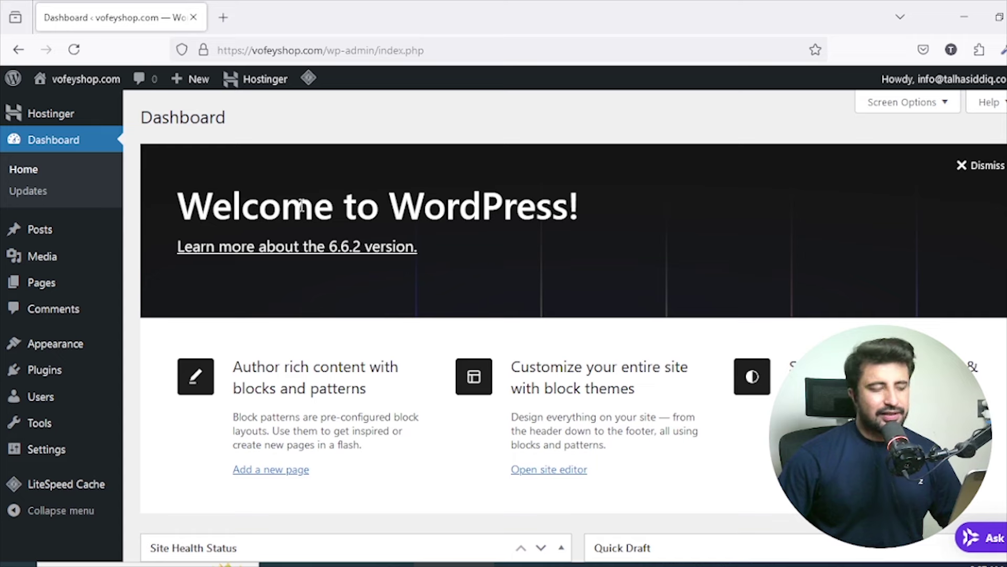
Visit Posts, start a new post in the block editor, then return to the Posts list.
{"action": "left_click", "coordinate": [48, 246]}
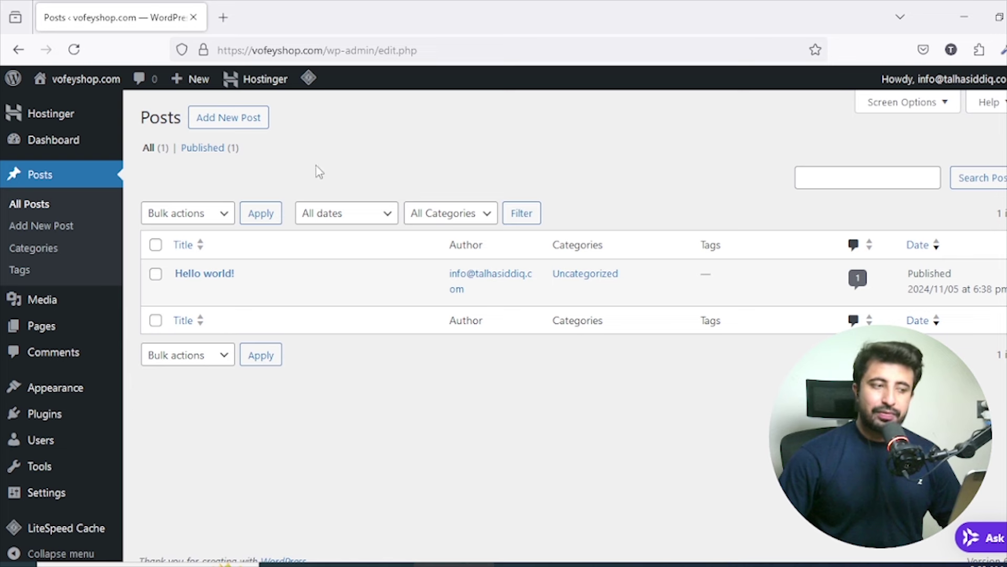
{"action": "mouse_move", "coordinate": [246, 275]}
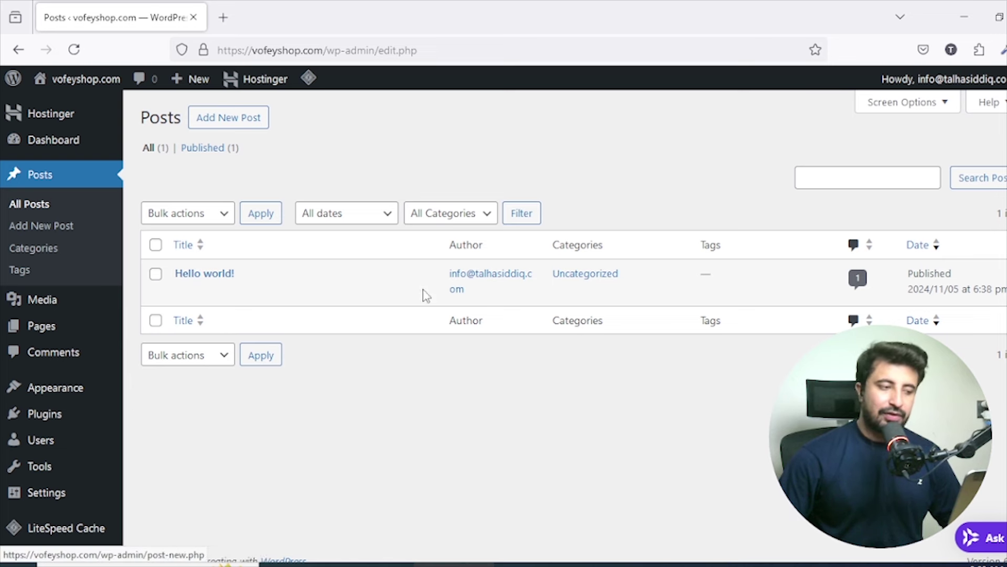
{"action": "left_click", "coordinate": [41, 226]}
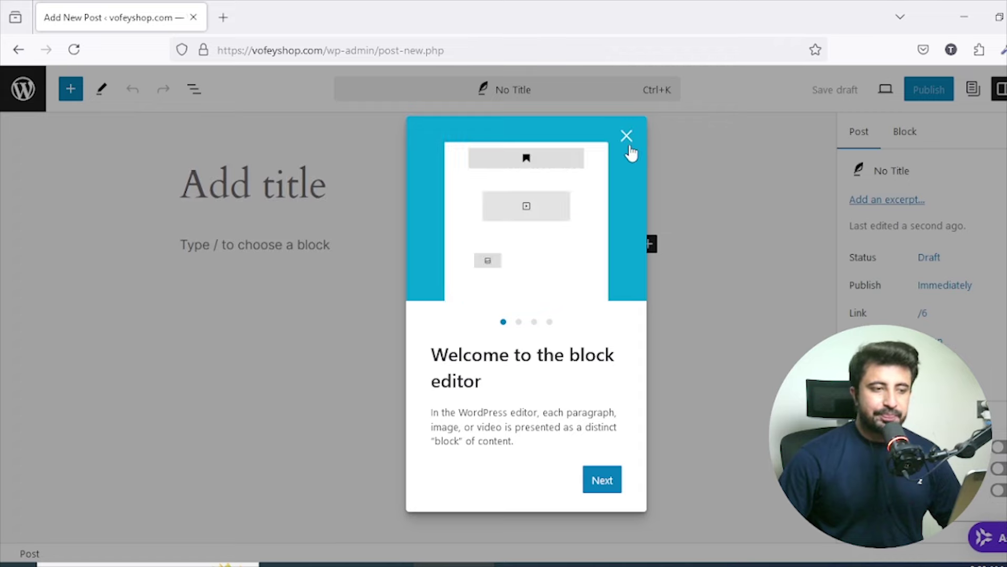
{"action": "left_click", "coordinate": [626, 137]}
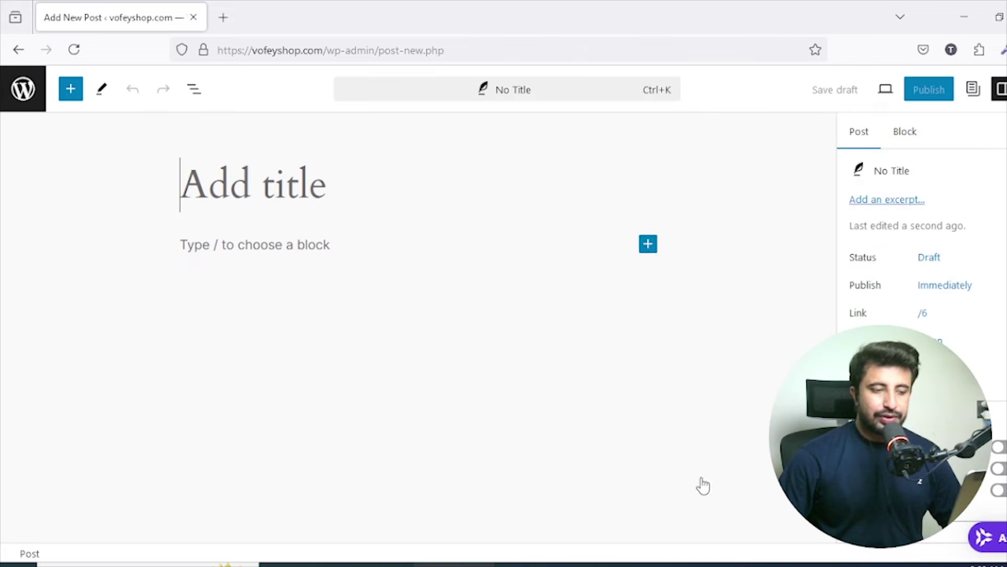
{"action": "left_click", "coordinate": [25, 93]}
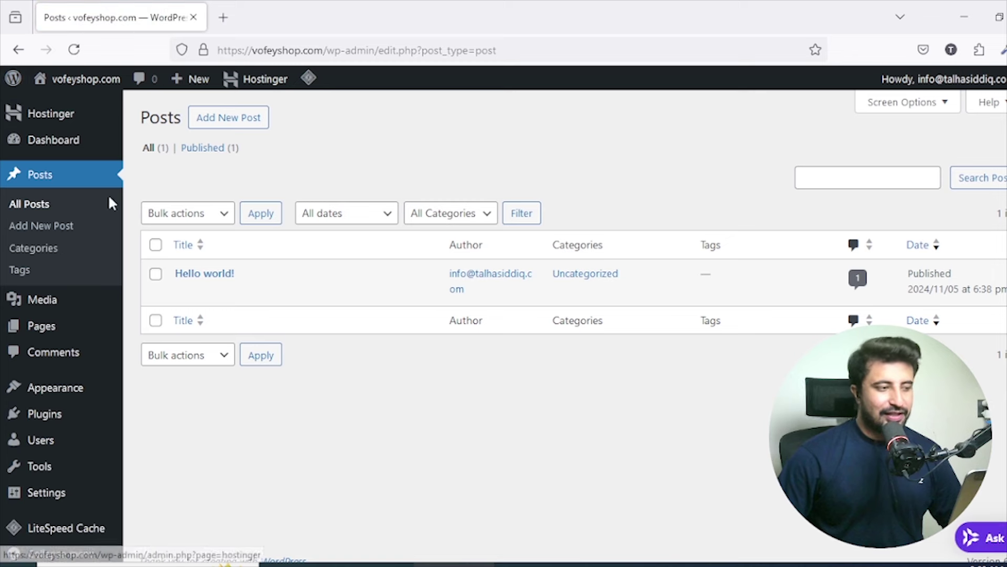
View the Categories page showing only Uncategorized, then the empty Tags page.
{"action": "left_click", "coordinate": [49, 250]}
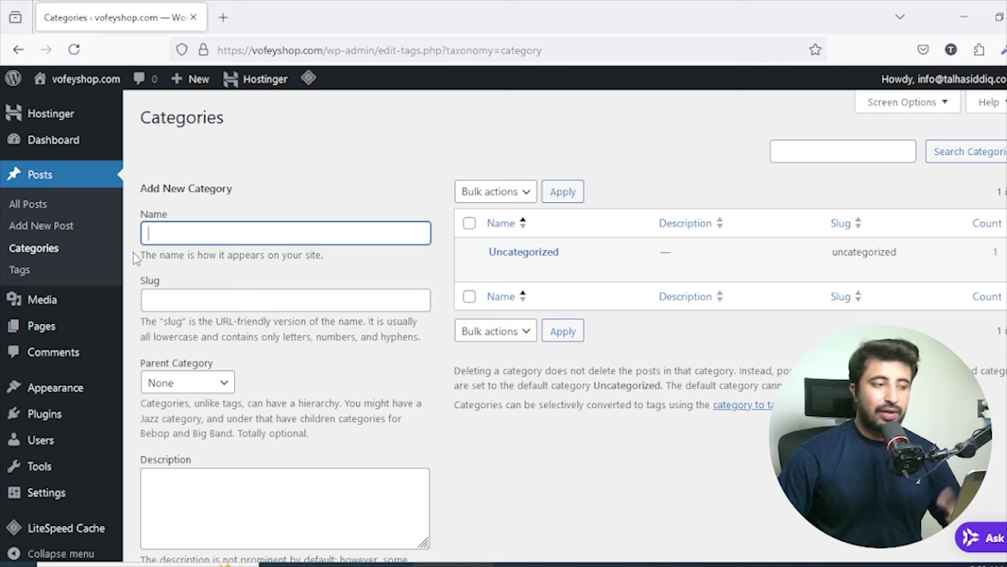
{"action": "left_click", "coordinate": [52, 272]}
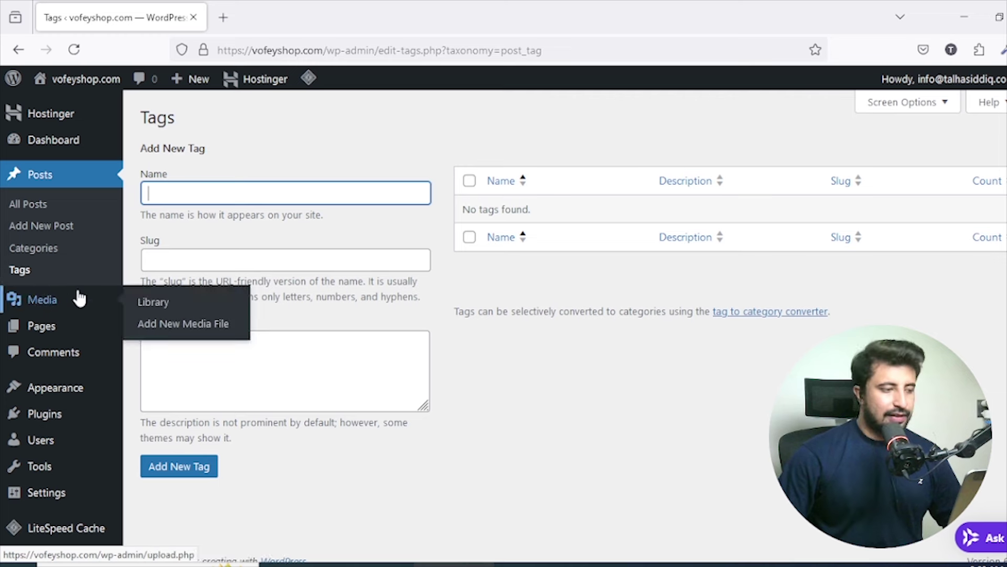
{"action": "scroll", "coordinate": [79, 295], "scroll_direction": "down", "scroll_amount": 1}
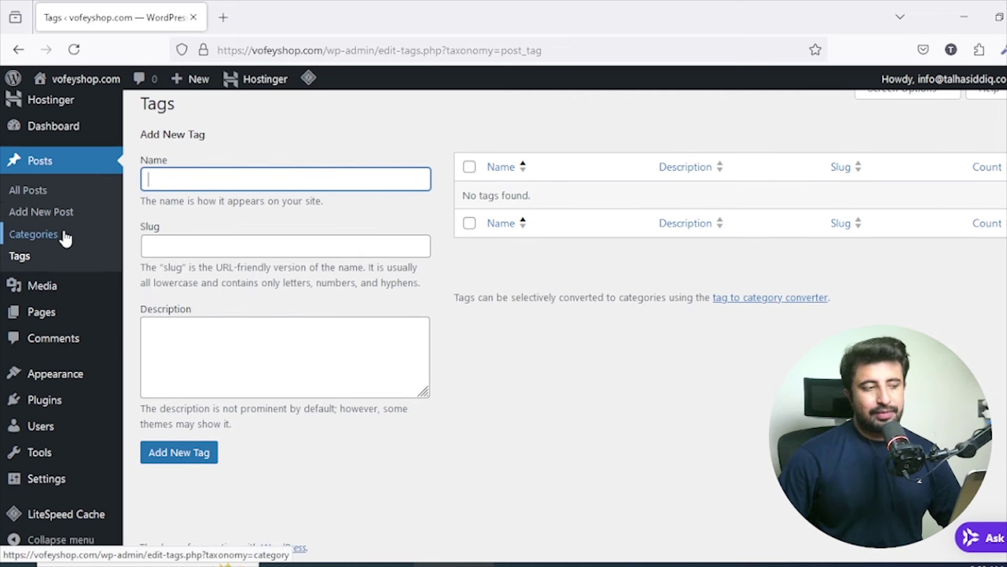
Browse the empty Media Library and the draft-only Pages list, then go to Comments.
{"action": "mouse_move", "coordinate": [42, 286]}
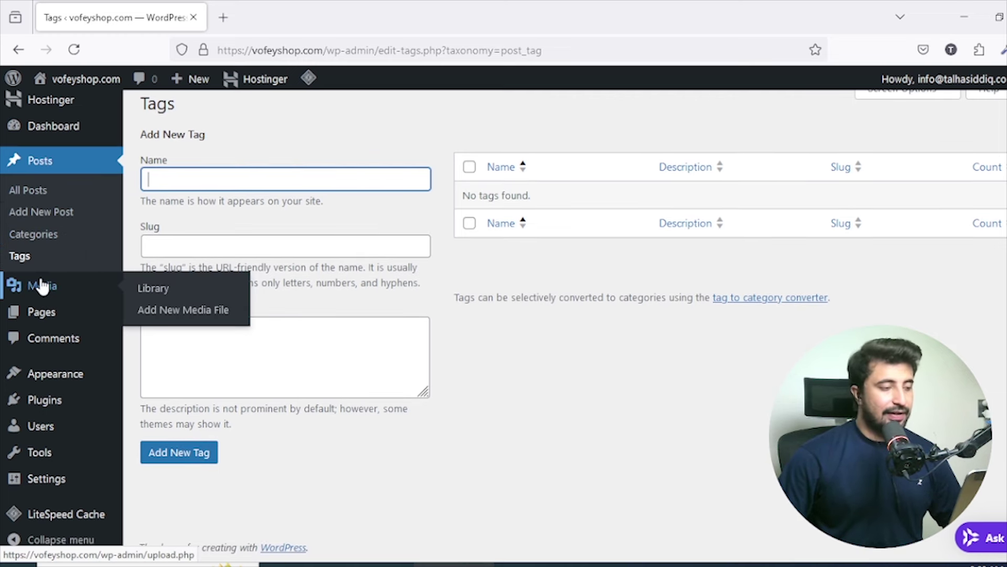
{"action": "left_click", "coordinate": [83, 294]}
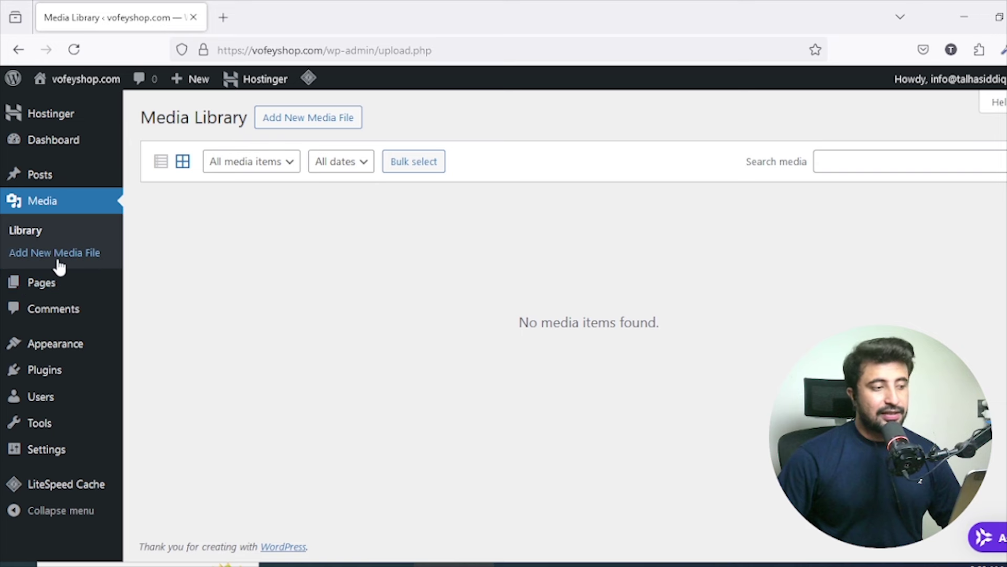
{"action": "left_click", "coordinate": [51, 295]}
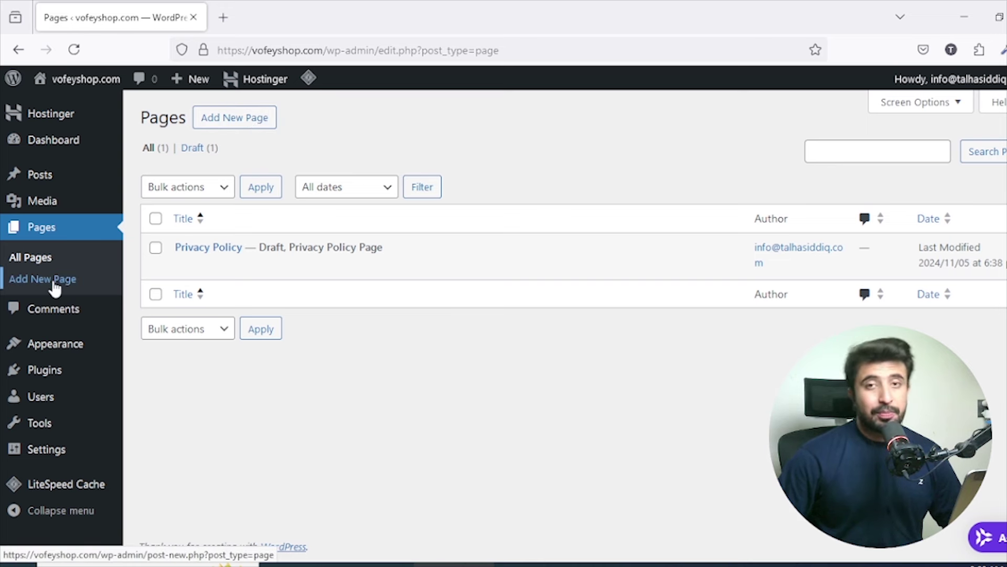
{"action": "left_click", "coordinate": [58, 310]}
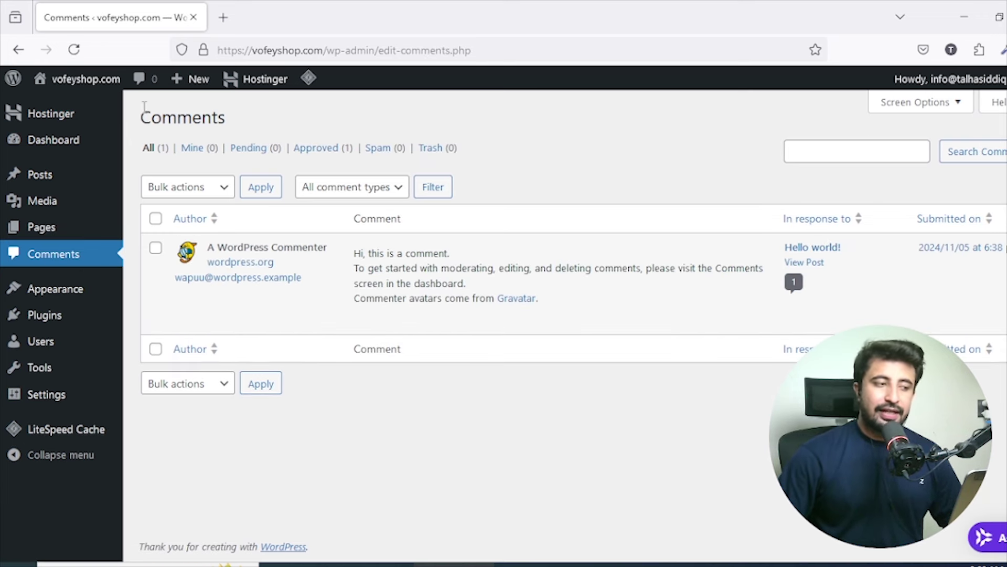
Select all comments and apply the Unapprove bulk action to the Hello world! comment.
{"action": "left_click_drag", "start_coordinate": [144, 112], "coordinate": [236, 129]}
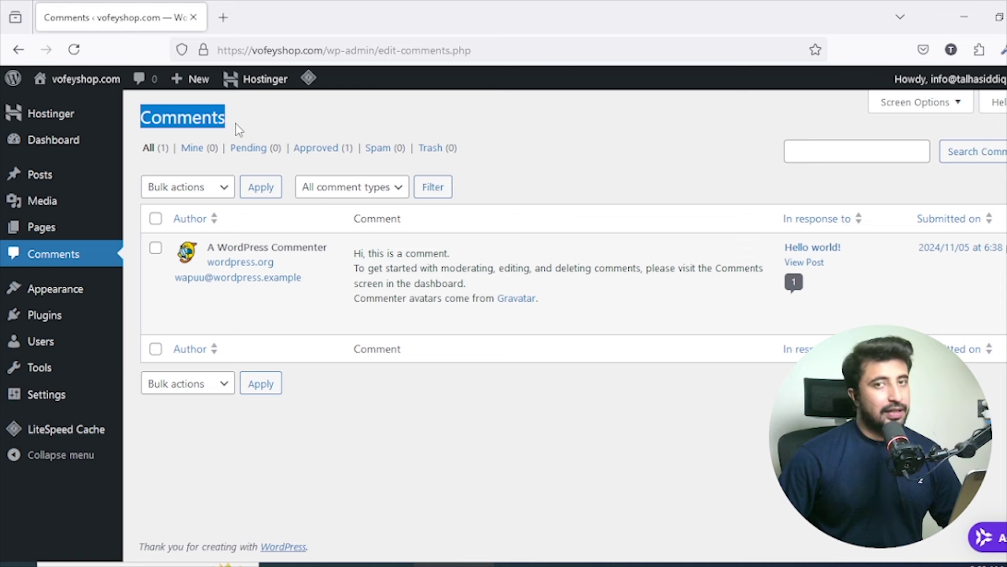
{"action": "left_click", "coordinate": [156, 219]}
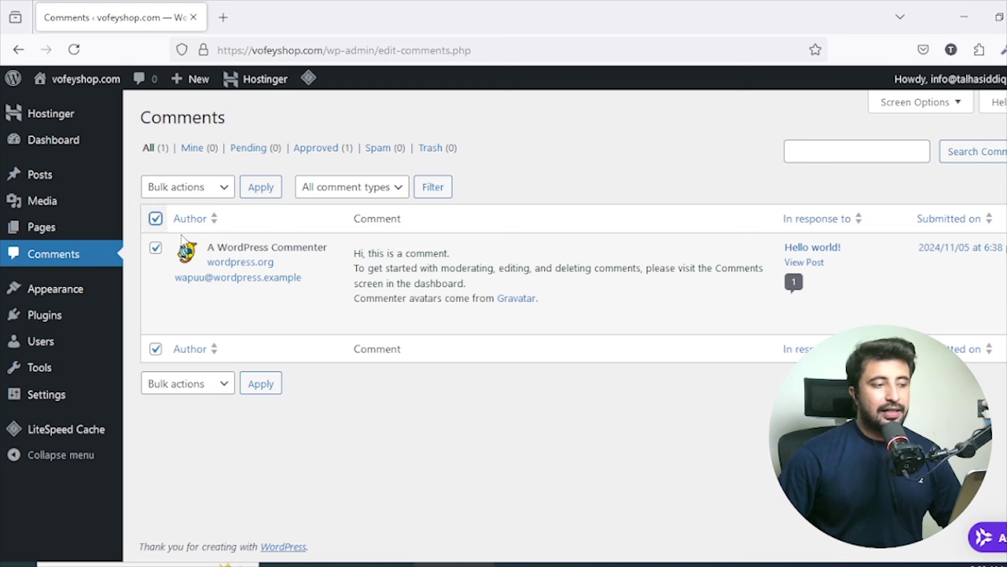
{"action": "left_click", "coordinate": [216, 189]}
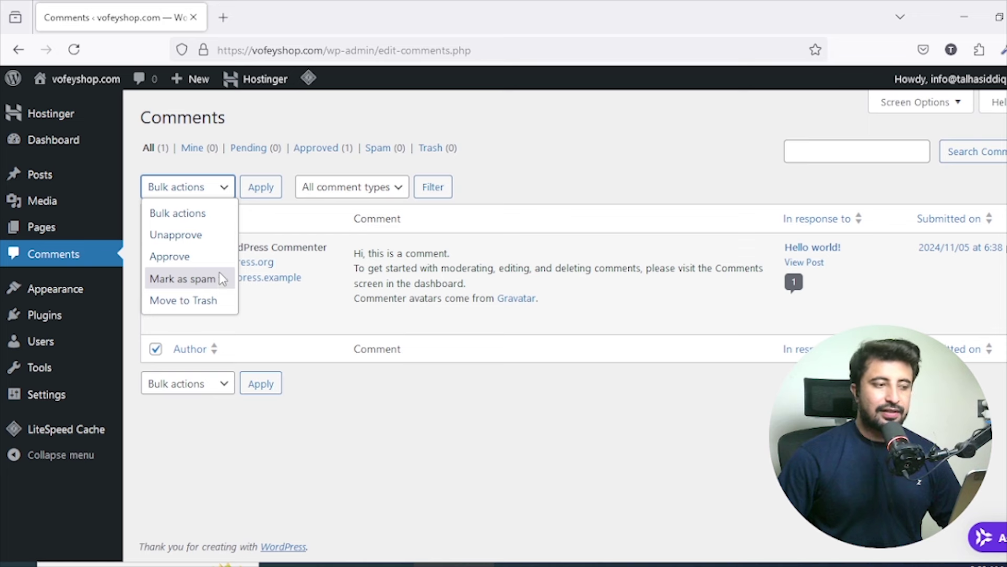
{"action": "left_click", "coordinate": [175, 235]}
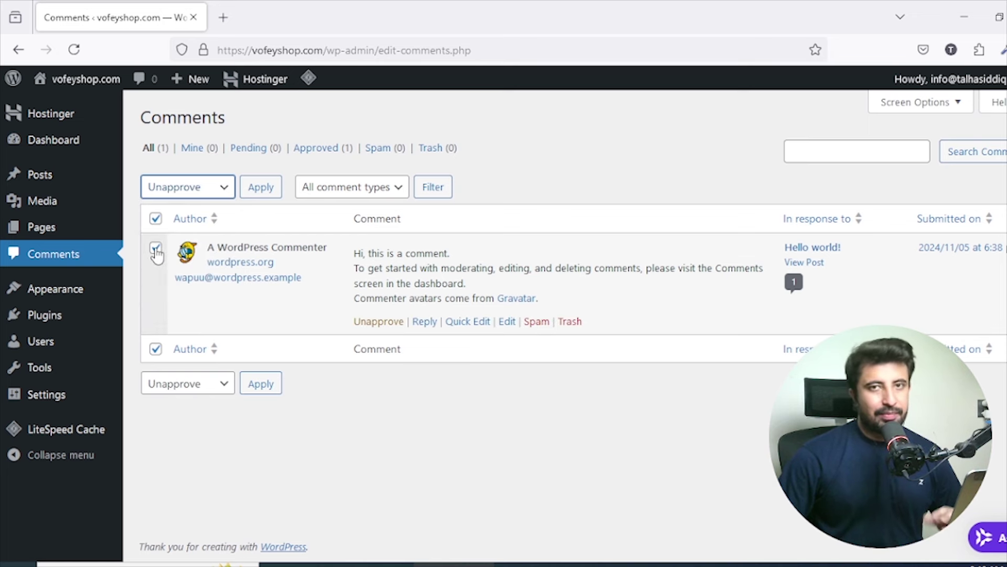
{"action": "left_click", "coordinate": [261, 187]}
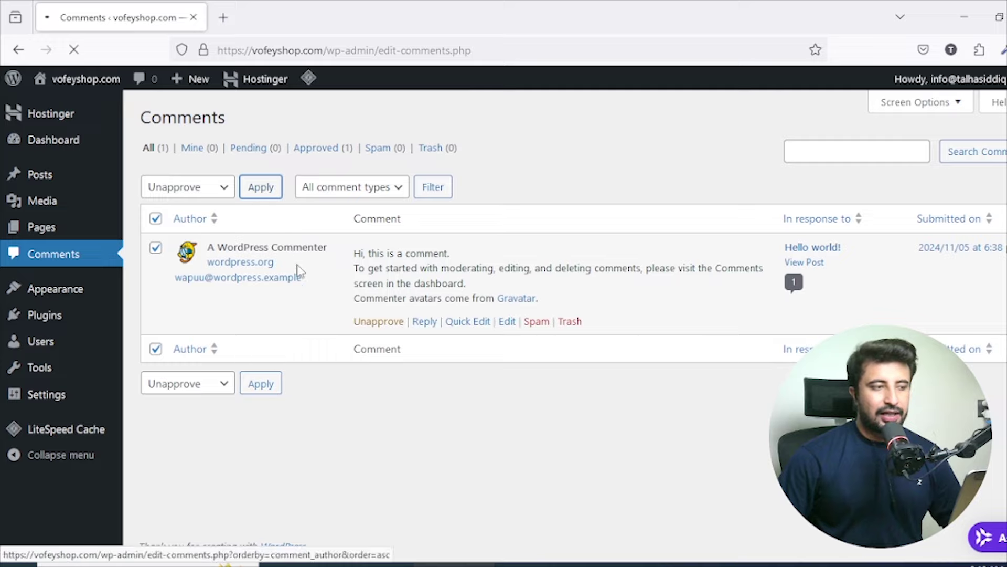
Open the live site in a new tab and browse to the post author's archive page.
{"action": "right_click", "coordinate": [97, 87]}
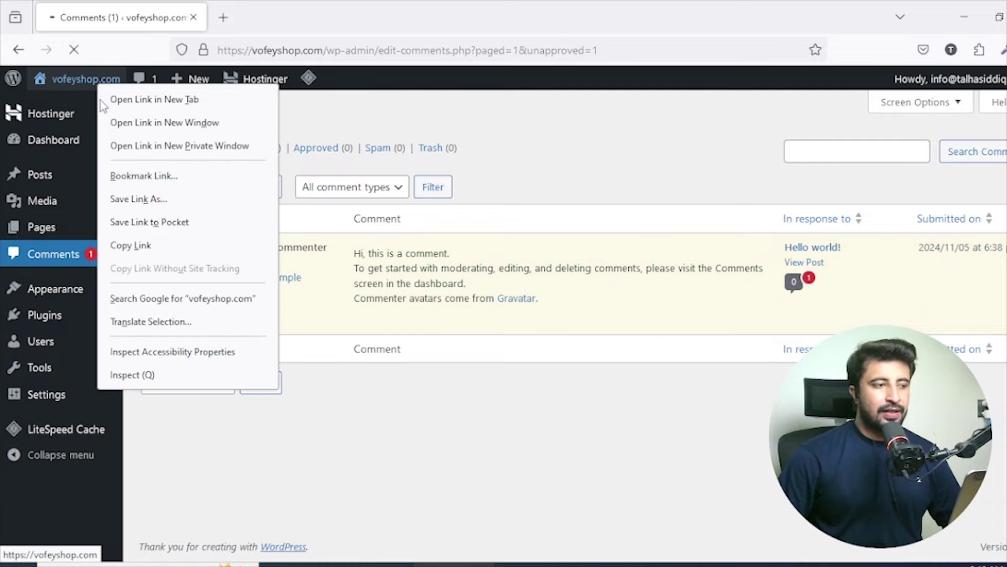
{"action": "left_click", "coordinate": [127, 99]}
{"action": "left_click", "coordinate": [243, 18]}
{"action": "scroll", "coordinate": [341, 203], "scroll_direction": "down", "scroll_amount": 5}
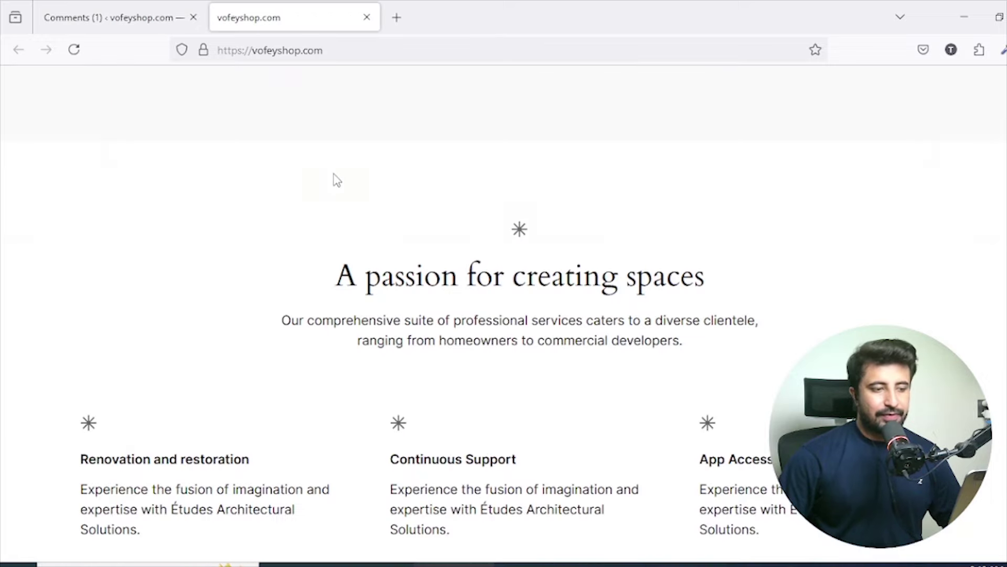
{"action": "scroll", "coordinate": [338, 180], "scroll_direction": "down", "scroll_amount": 20}
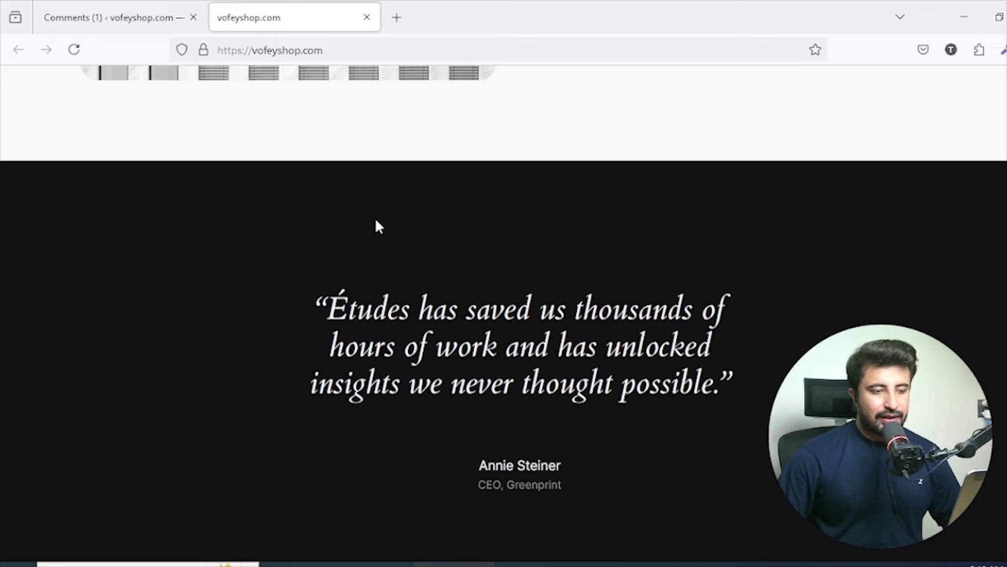
{"action": "scroll", "coordinate": [446, 273], "scroll_direction": "down", "scroll_amount": 15}
{"action": "scroll", "coordinate": [549, 310], "scroll_direction": "up", "scroll_amount": 5}
{"action": "left_click", "coordinate": [821, 185]}
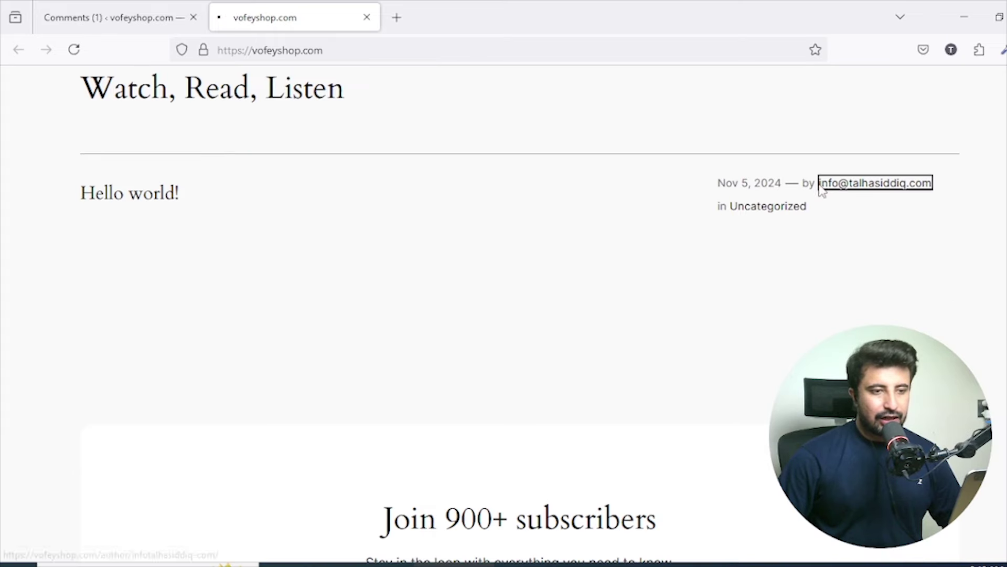
{"action": "left_click", "coordinate": [150, 197]}
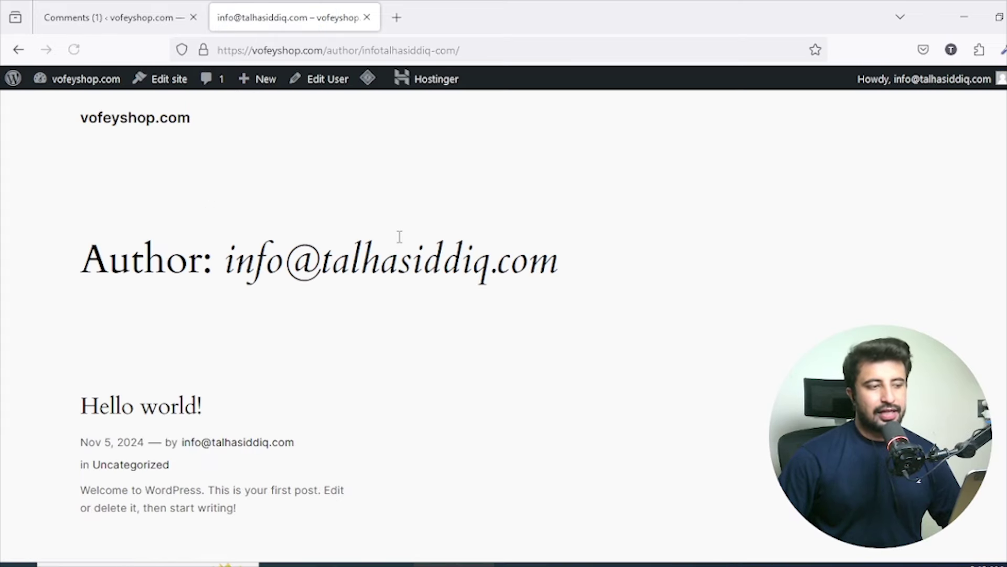
{"action": "scroll", "coordinate": [399, 237], "scroll_direction": "down", "scroll_amount": 10}
Approve the Hello world! comment using the Approve bulk action.
{"action": "left_click", "coordinate": [143, 16]}
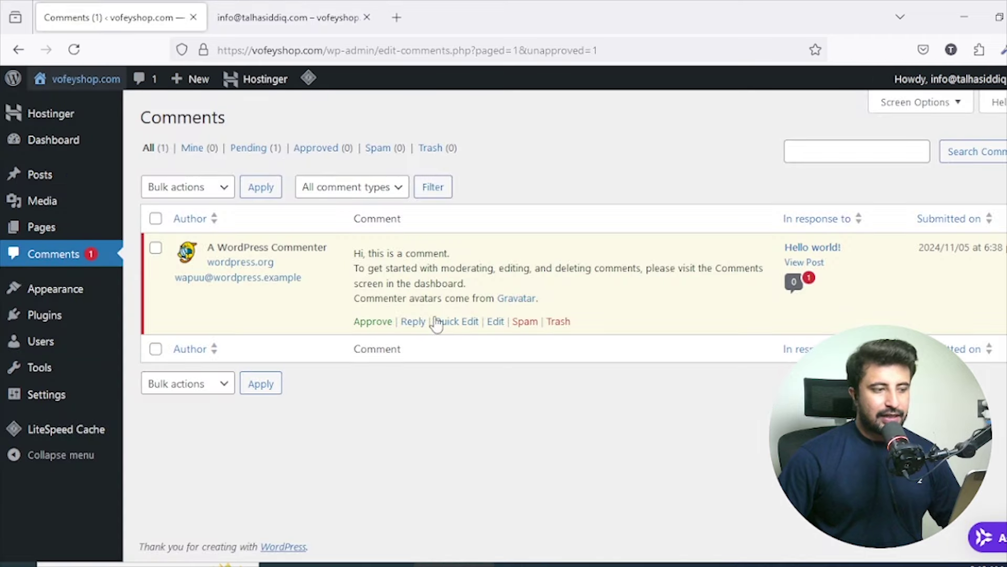
{"action": "left_click", "coordinate": [155, 247]}
{"action": "left_click", "coordinate": [173, 190]}
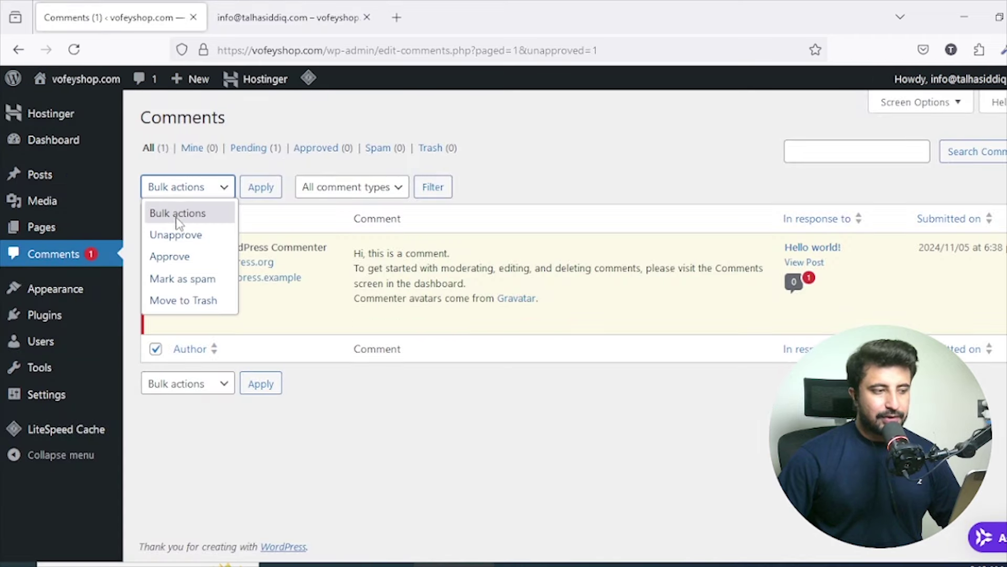
{"action": "left_click", "coordinate": [169, 256]}
{"action": "left_click", "coordinate": [261, 186]}
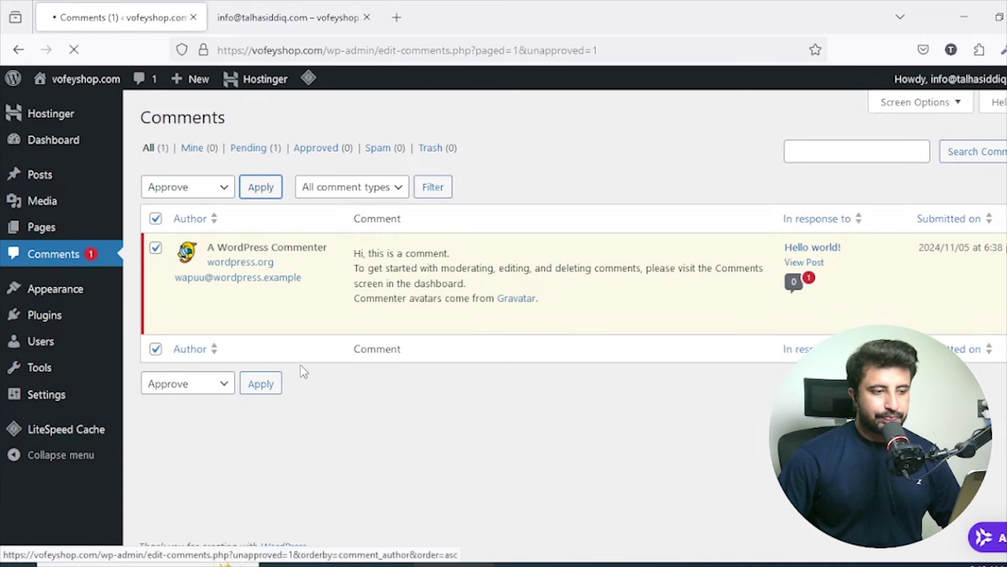
Reload the author page and check the site homepage for the approved comment.
{"action": "left_click", "coordinate": [288, 18]}
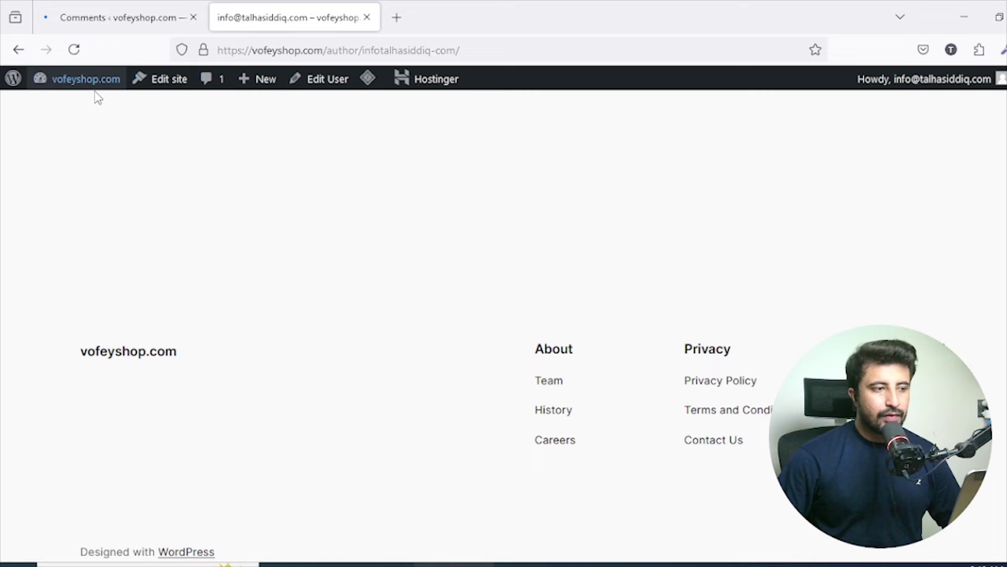
{"action": "left_click", "coordinate": [67, 52]}
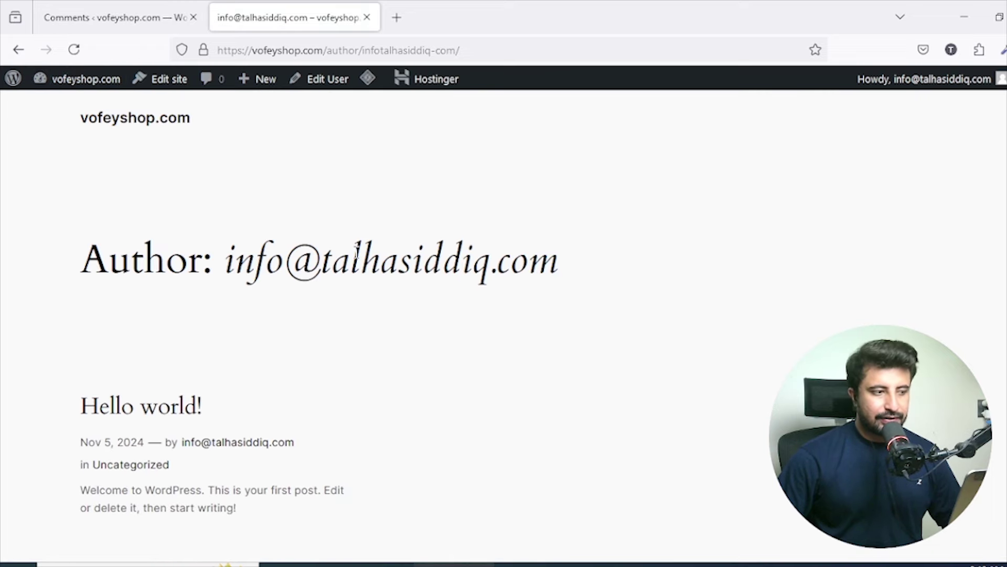
{"action": "scroll", "coordinate": [362, 242], "scroll_direction": "down", "scroll_amount": 5}
{"action": "scroll", "coordinate": [385, 231], "scroll_direction": "up", "scroll_amount": 8}
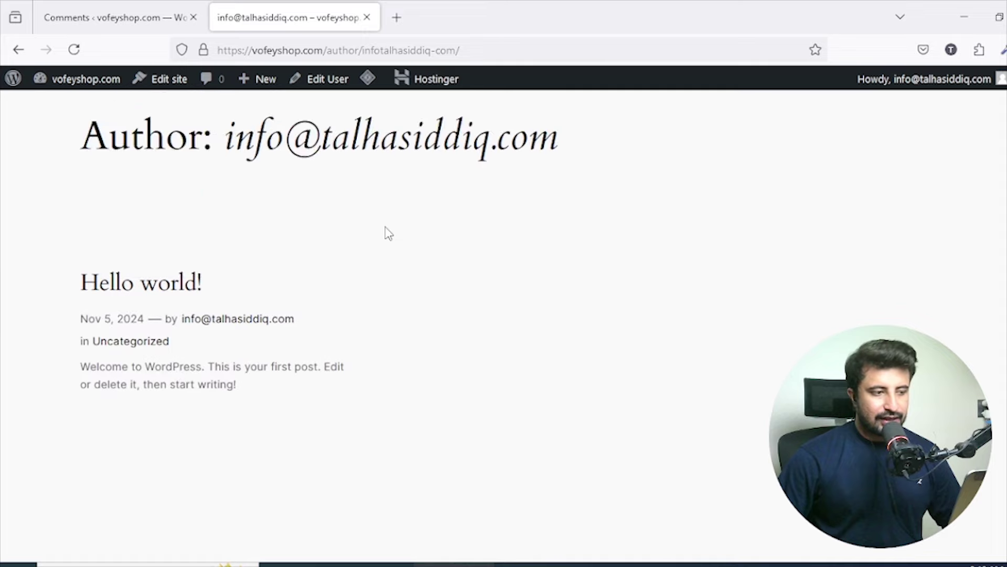
{"action": "scroll", "coordinate": [388, 231], "scroll_direction": "down", "scroll_amount": 5}
{"action": "left_click", "coordinate": [21, 52]}
{"action": "scroll", "coordinate": [481, 259], "scroll_direction": "down", "scroll_amount": 8}
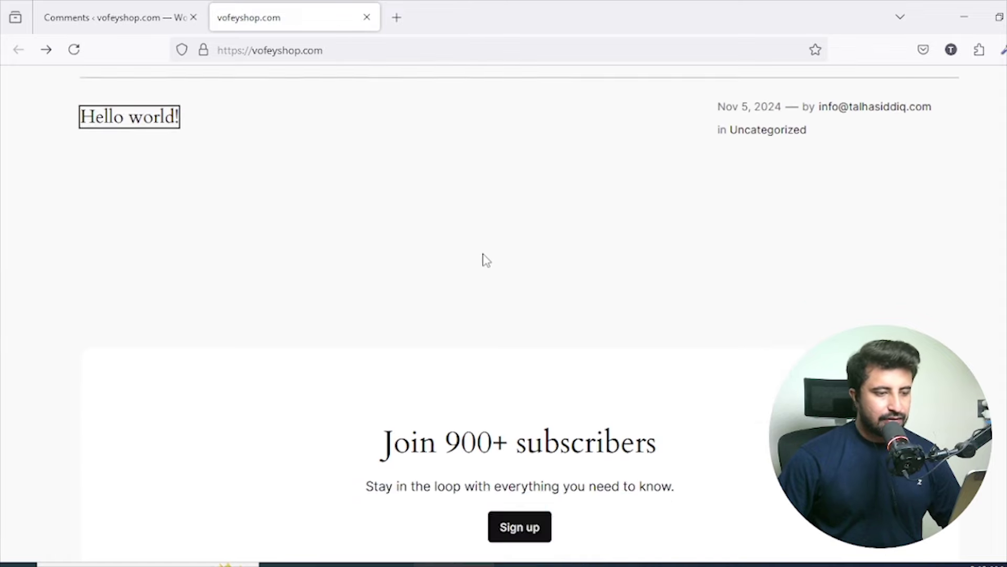
{"action": "scroll", "coordinate": [733, 466], "scroll_direction": "up", "scroll_amount": 8}
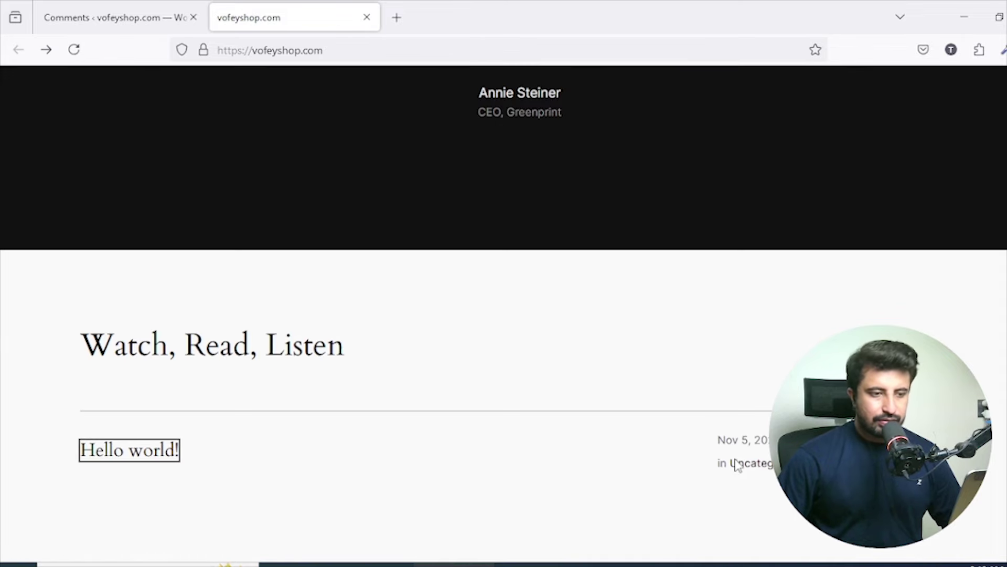
{"action": "scroll", "coordinate": [364, 323], "scroll_direction": "up", "scroll_amount": 5}
View the Hello world! post with its approved comment, then go back to Comments.
{"action": "left_click", "coordinate": [144, 18]}
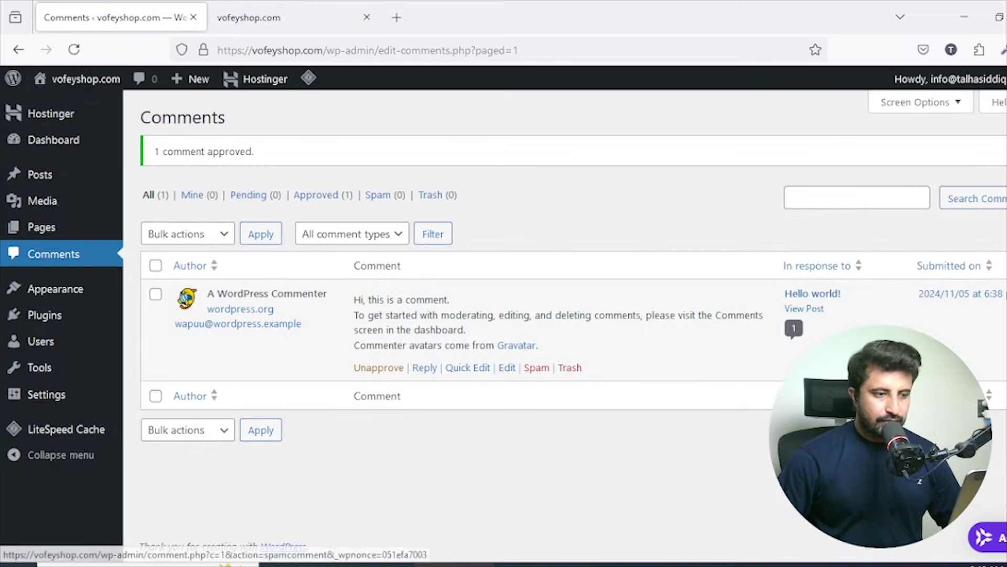
{"action": "left_click", "coordinate": [815, 313]}
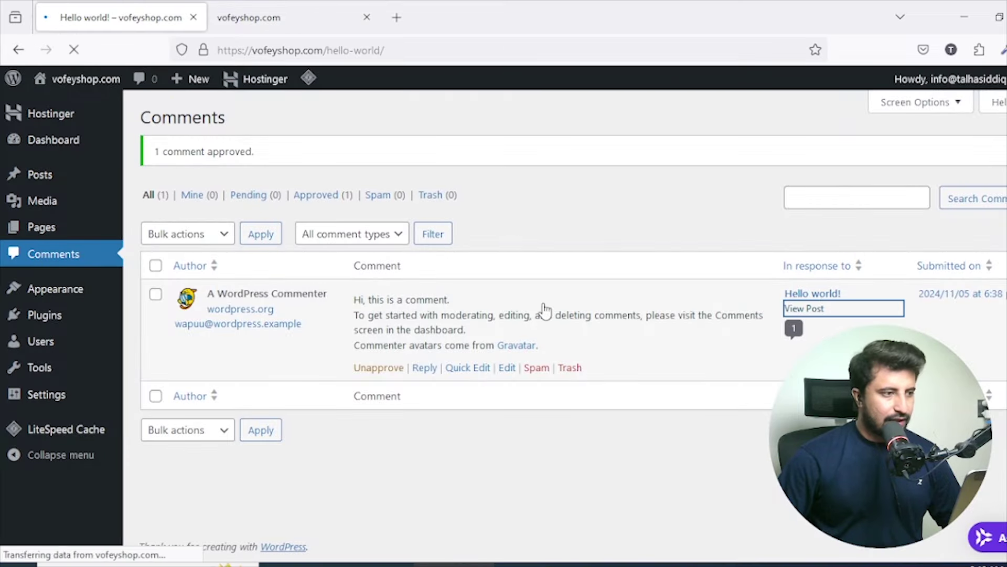
{"action": "scroll", "coordinate": [500, 281], "scroll_direction": "down", "scroll_amount": 7}
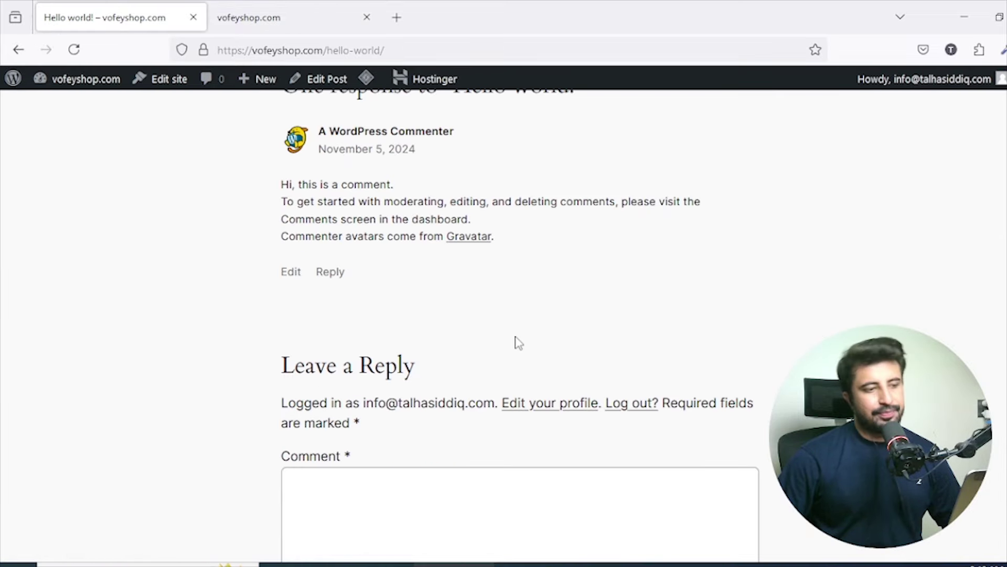
{"action": "scroll", "coordinate": [517, 342], "scroll_direction": "up", "scroll_amount": 9}
{"action": "scroll", "coordinate": [508, 231], "scroll_direction": "down", "scroll_amount": 8}
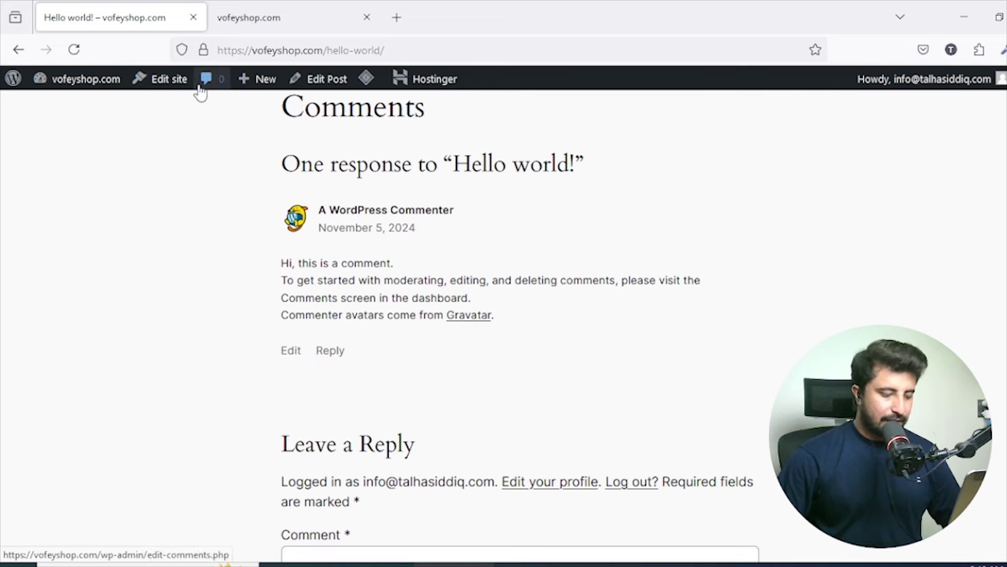
{"action": "left_click", "coordinate": [19, 48]}
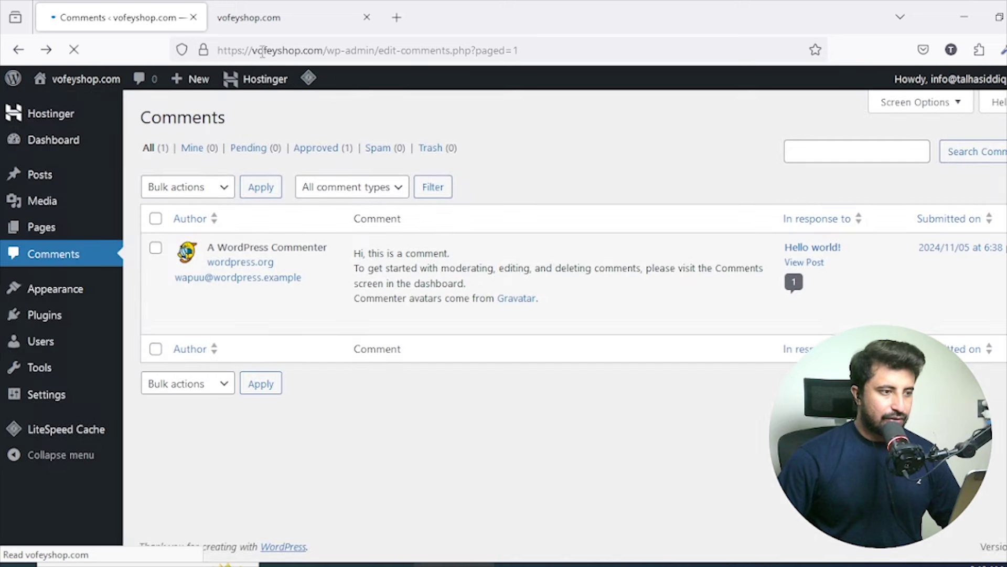
Open the Hello world! post in a new tab via its View Post link.
{"action": "right_click", "coordinate": [106, 19]}
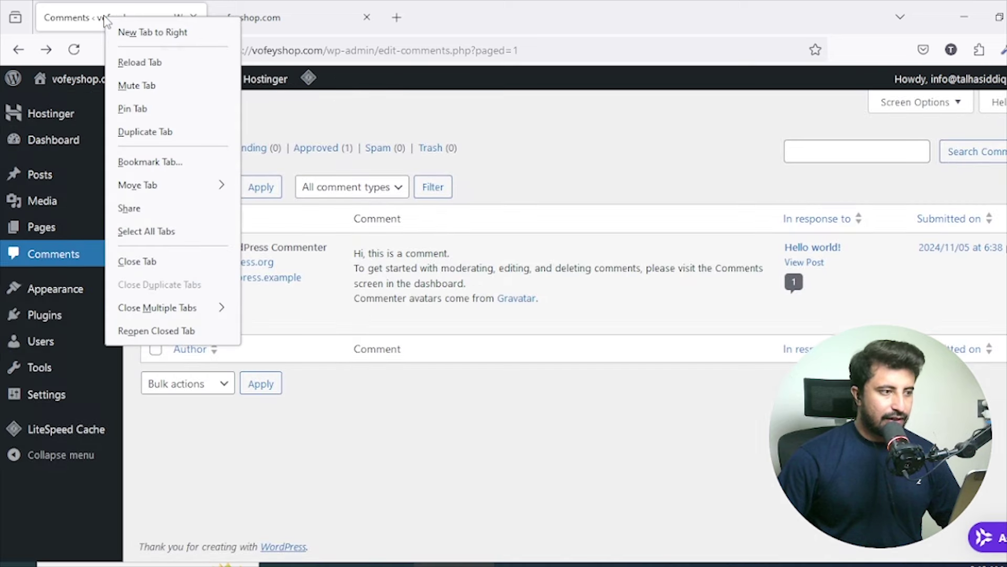
{"action": "right_click", "coordinate": [805, 262]}
{"action": "left_click", "coordinate": [852, 345]}
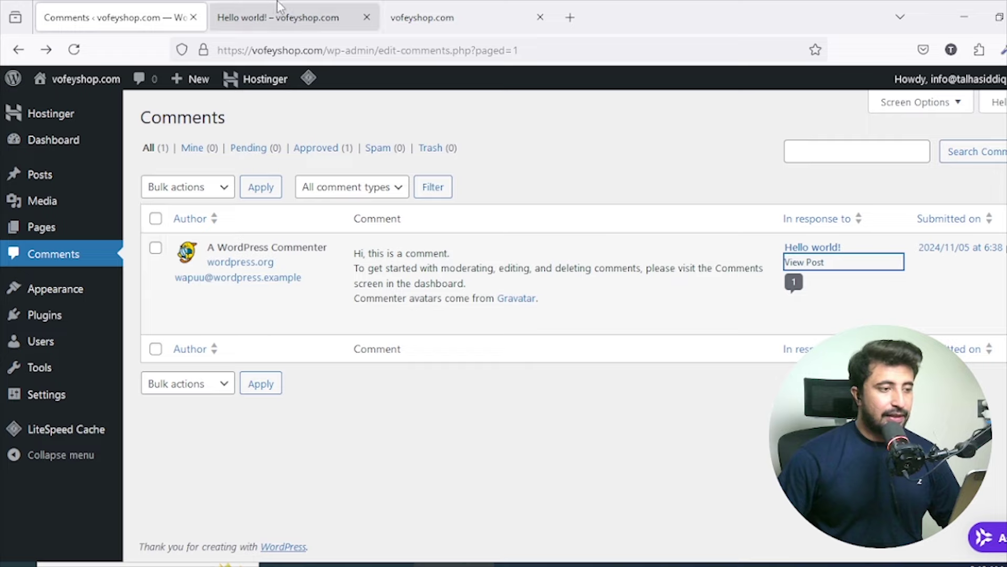
Select all comments and apply the Unapprove bulk action.
{"action": "left_click", "coordinate": [278, 17]}
{"action": "scroll", "coordinate": [348, 217], "scroll_direction": "down", "scroll_amount": 10}
{"action": "left_click", "coordinate": [168, 24]}
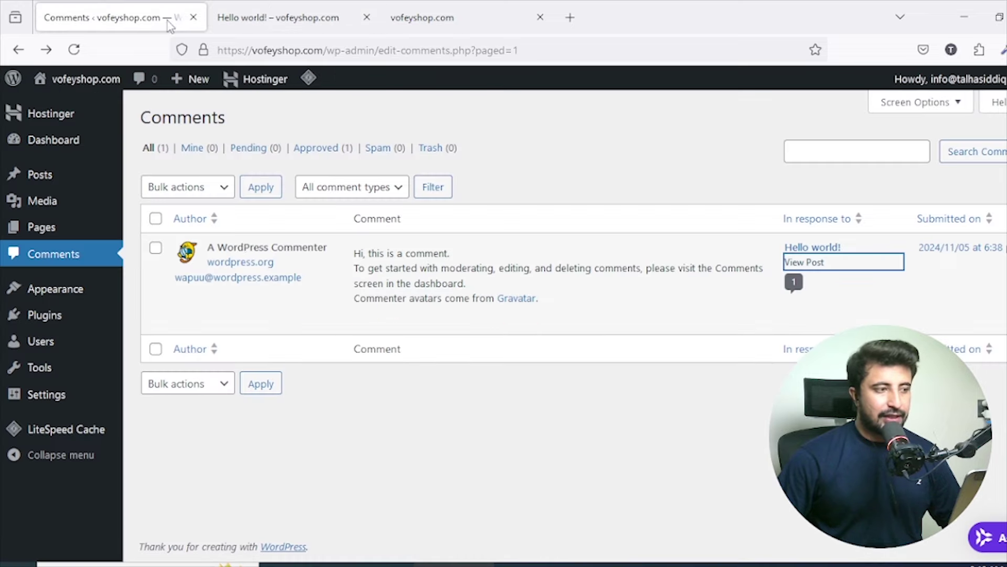
{"action": "left_click", "coordinate": [155, 218]}
{"action": "left_click", "coordinate": [188, 187]}
{"action": "left_click", "coordinate": [173, 231]}
{"action": "left_click", "coordinate": [261, 186]}
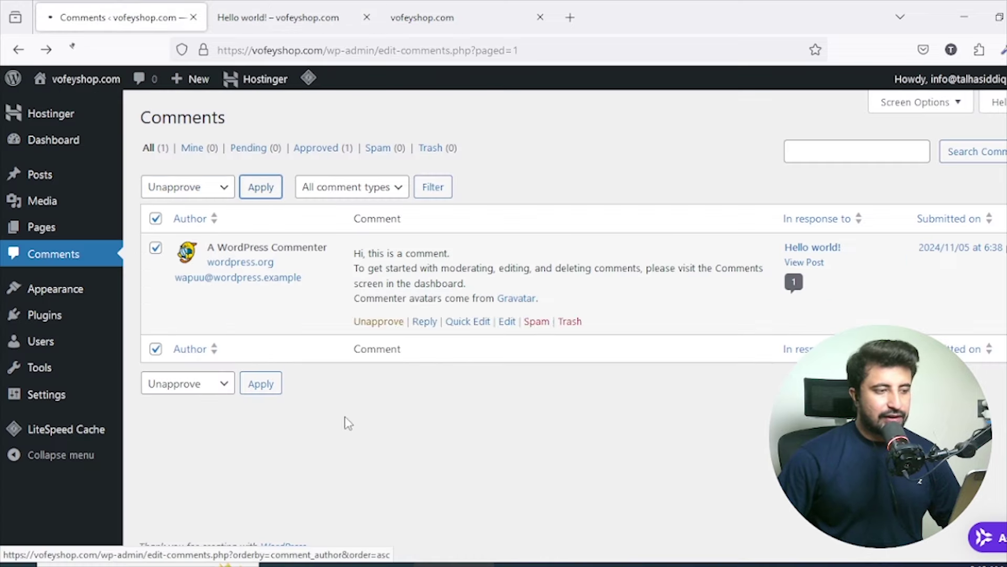
Reload the Hello world! post tab to confirm the comment no longer appears.
{"action": "left_click", "coordinate": [278, 17]}
{"action": "left_click", "coordinate": [79, 40]}
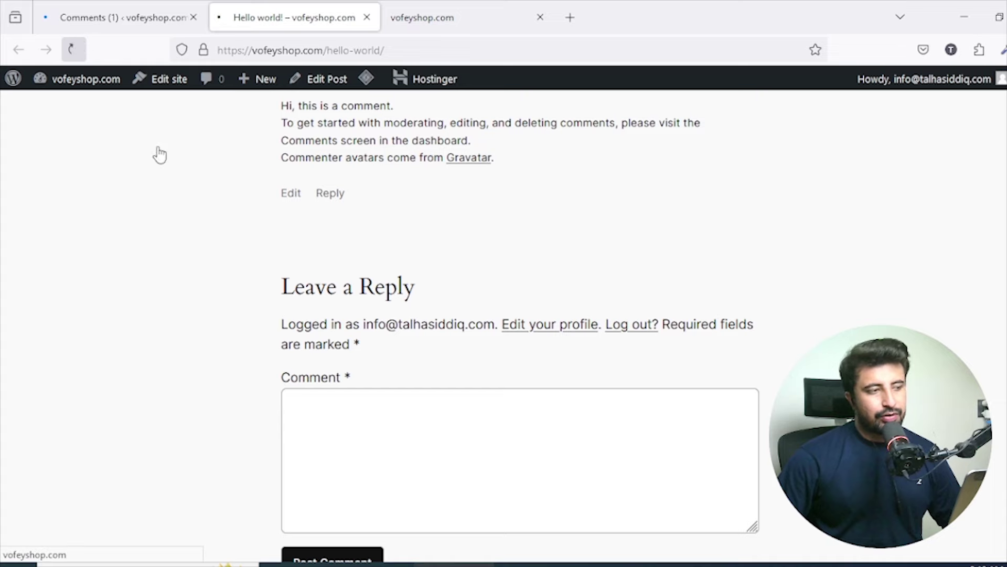
{"action": "scroll", "coordinate": [608, 284], "scroll_direction": "up", "scroll_amount": 10}
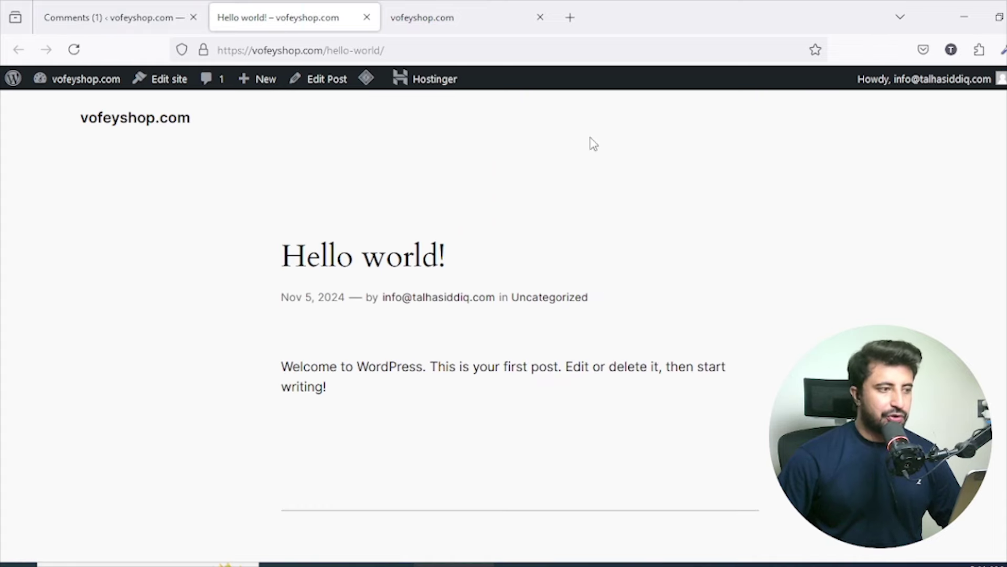
{"action": "left_click", "coordinate": [167, 10]}
Open Hello world! from the site homepage to double-check the comment is hidden, then return to Comments.
{"action": "left_click", "coordinate": [477, 11]}
{"action": "scroll", "coordinate": [603, 295], "scroll_direction": "up", "scroll_amount": 2}
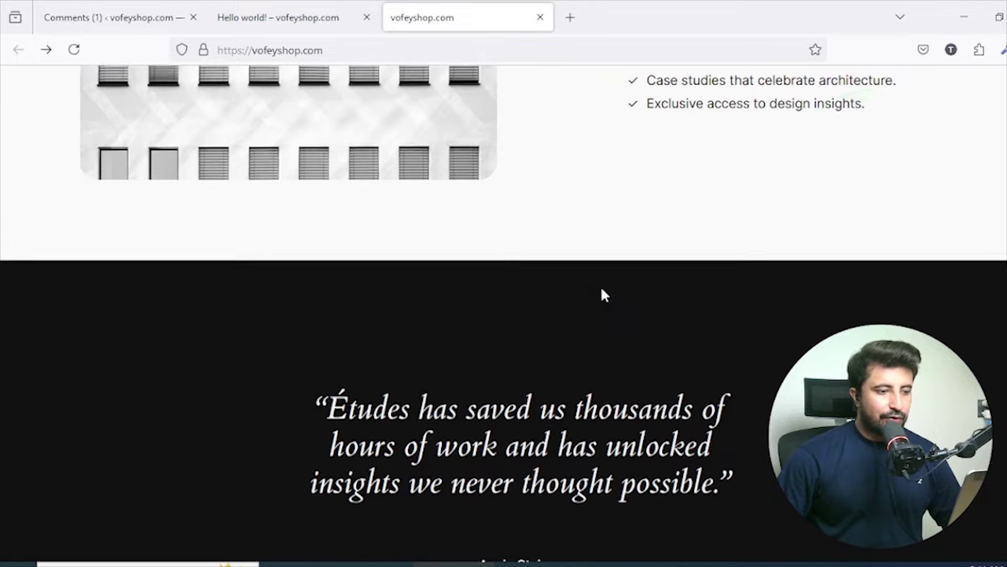
{"action": "scroll", "coordinate": [601, 294], "scroll_direction": "up", "scroll_amount": 4}
{"action": "scroll", "coordinate": [603, 292], "scroll_direction": "down", "scroll_amount": 15}
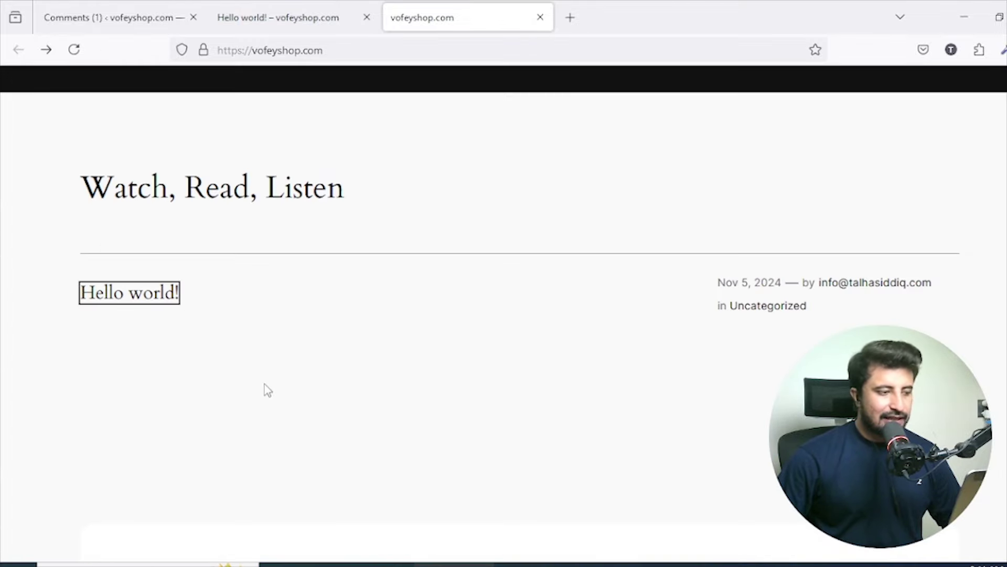
{"action": "left_click", "coordinate": [148, 301]}
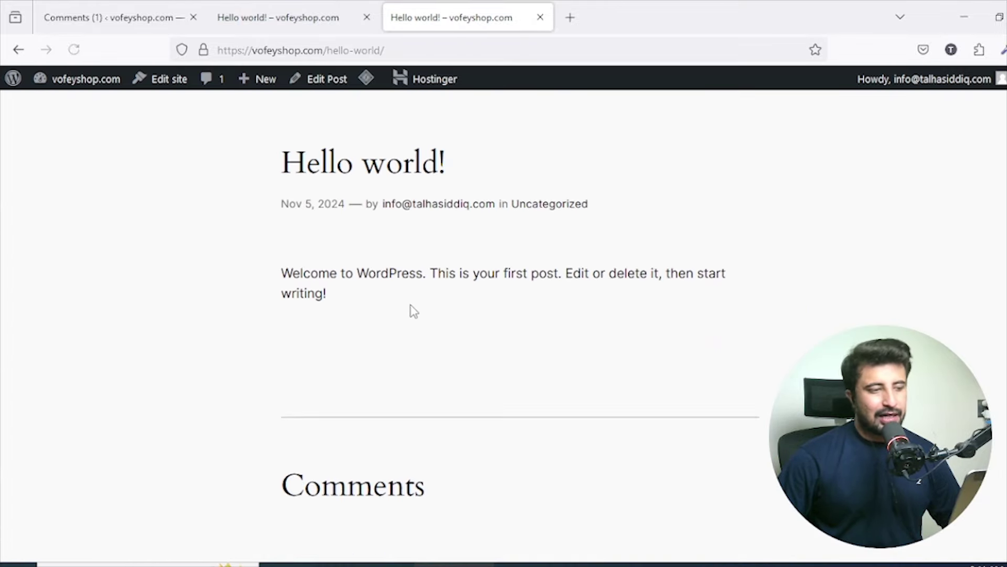
{"action": "scroll", "coordinate": [413, 311], "scroll_direction": "down", "scroll_amount": 3}
{"action": "scroll", "coordinate": [414, 307], "scroll_direction": "up", "scroll_amount": 4}
{"action": "scroll", "coordinate": [472, 247], "scroll_direction": "down", "scroll_amount": 6}
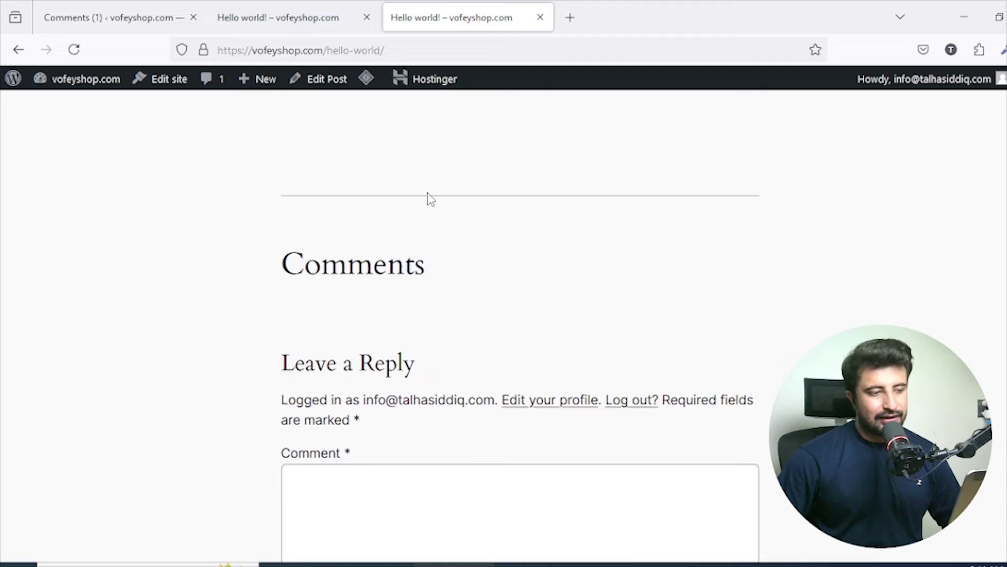
{"action": "scroll", "coordinate": [430, 198], "scroll_direction": "down", "scroll_amount": 4}
{"action": "scroll", "coordinate": [443, 230], "scroll_direction": "up", "scroll_amount": 8}
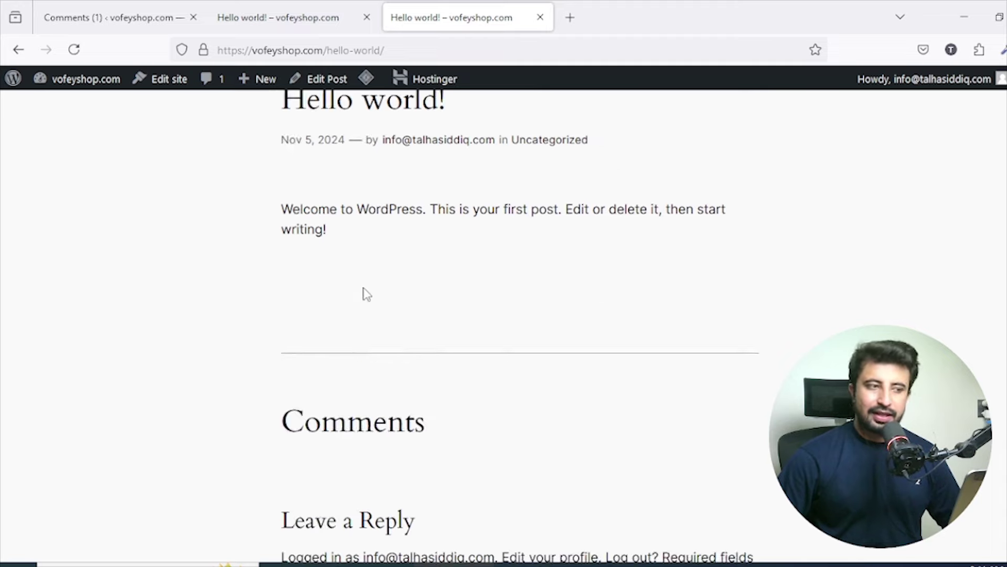
{"action": "left_click", "coordinate": [96, 7]}
{"action": "mouse_move", "coordinate": [79, 288]}
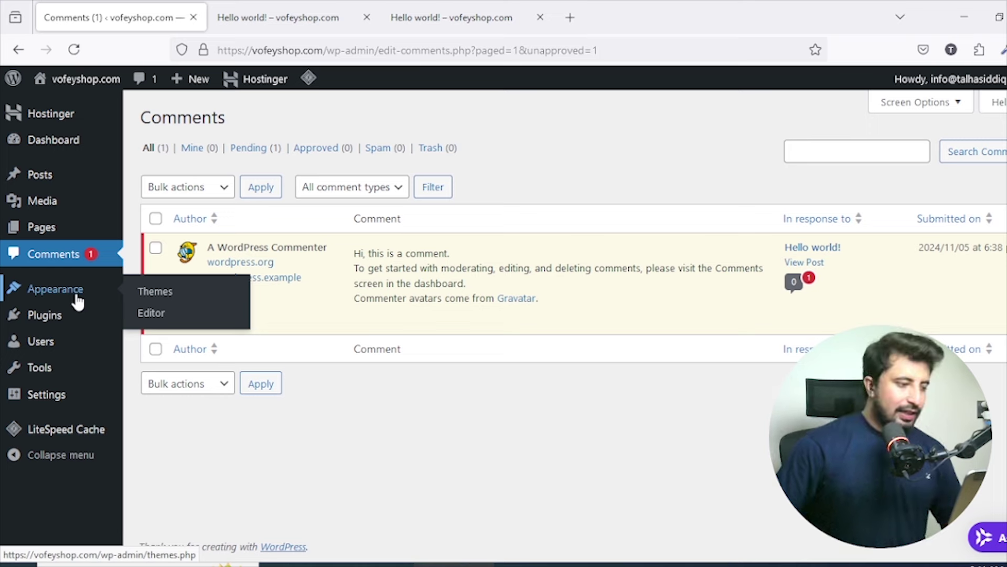
Open Appearance > Themes, showing three installed themes with Twenty Twenty-Four active.
{"action": "left_click", "coordinate": [78, 301]}
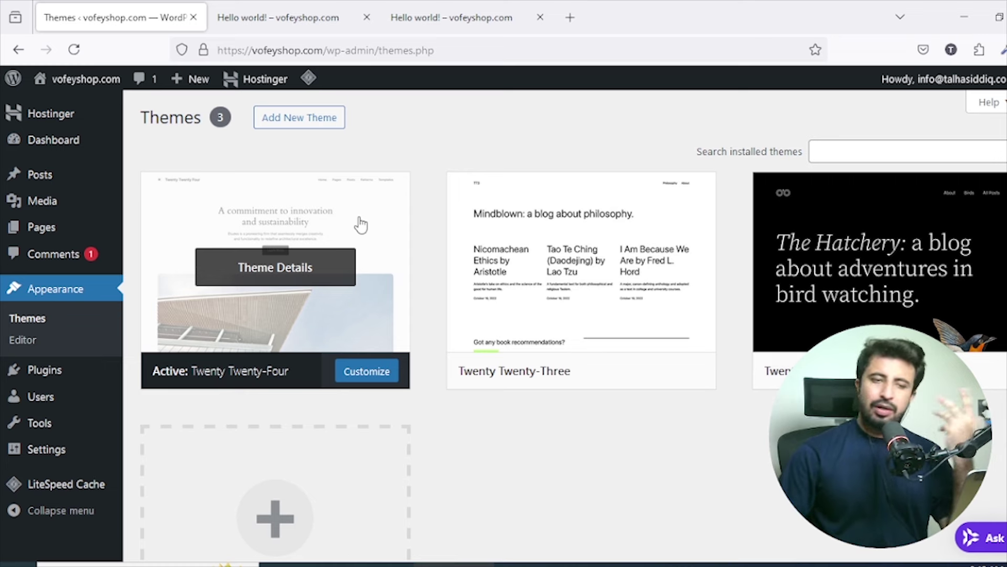
{"action": "scroll", "coordinate": [363, 200], "scroll_direction": "down", "scroll_amount": 2}
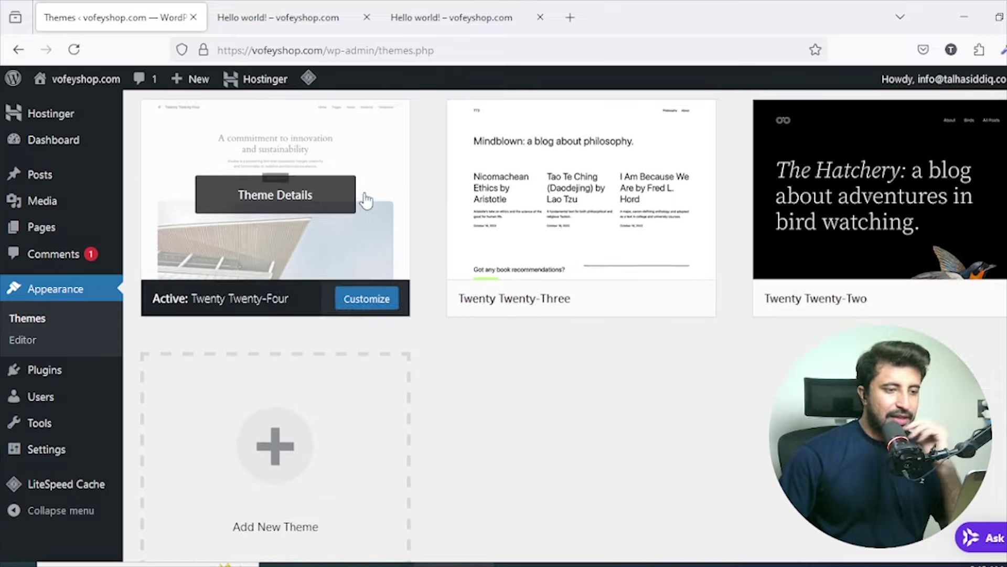
{"action": "scroll", "coordinate": [528, 186], "scroll_direction": "up", "scroll_amount": 2}
Search the theme library for GeneratePress, then install and activate the GeneratePress theme.
{"action": "left_click", "coordinate": [286, 127]}
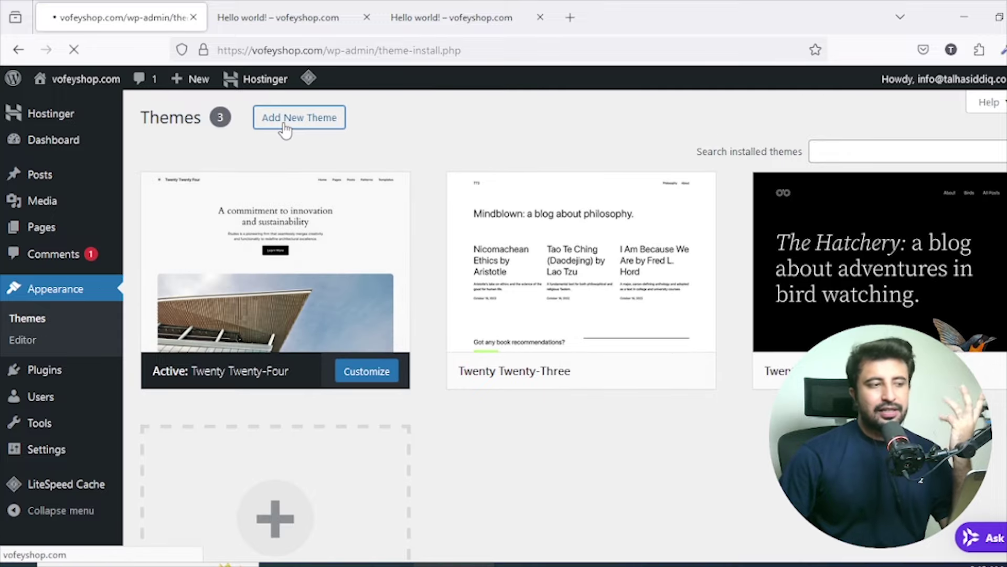
{"action": "left_click", "coordinate": [859, 161]}
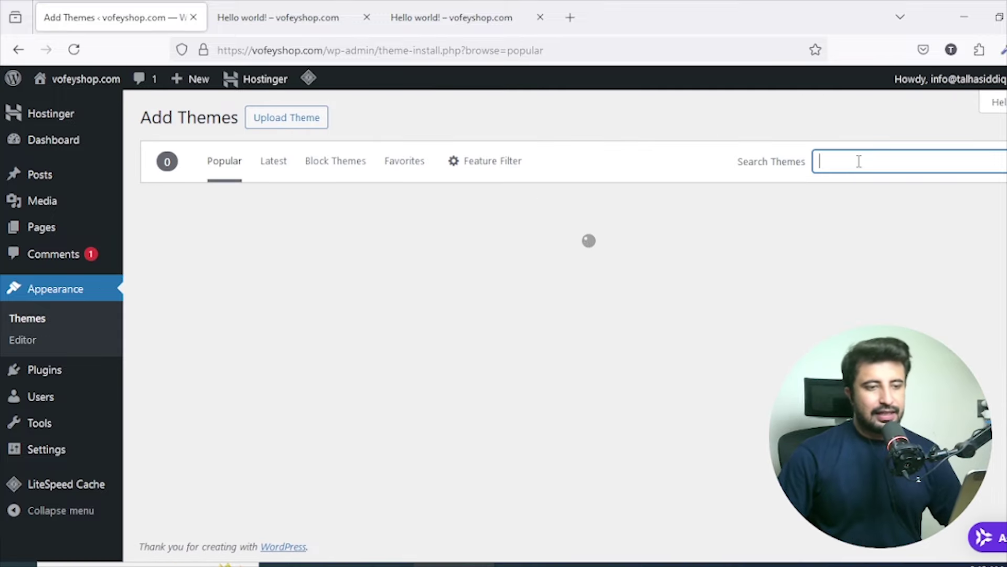
{"action": "type", "text": "Generat"}
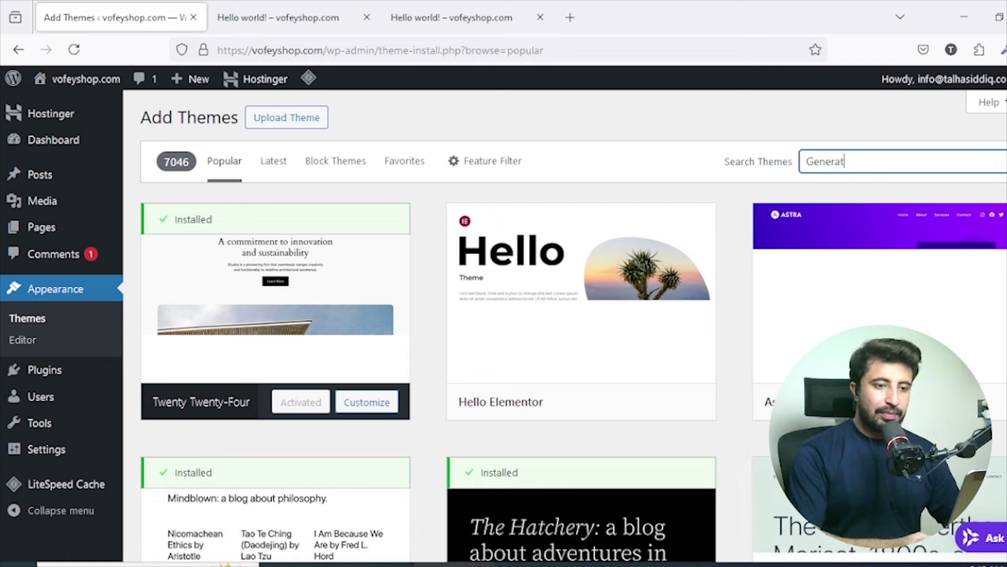
{"action": "type", "text": "e Th"}
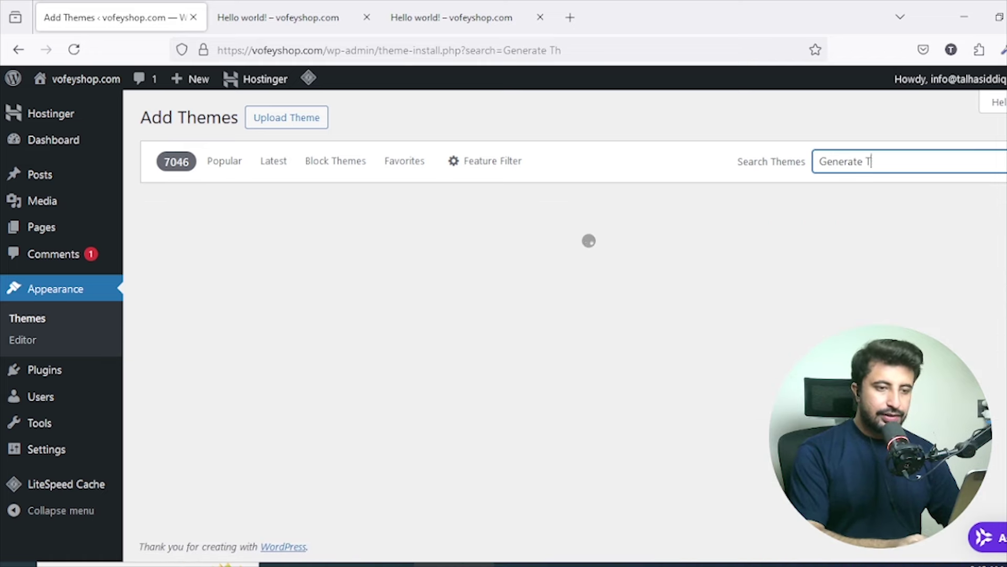
{"action": "type", "text": "ess"}
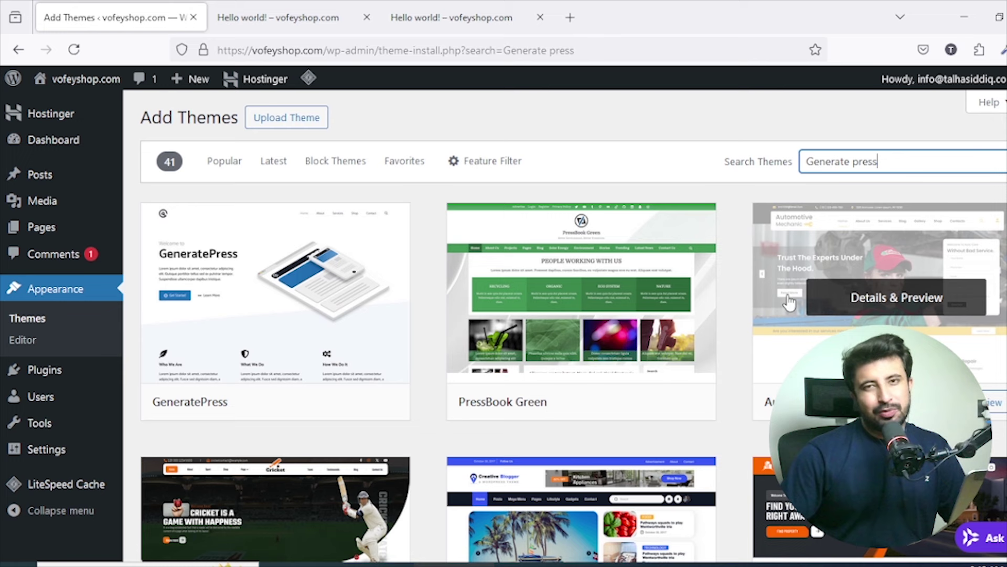
{"action": "mouse_move", "coordinate": [364, 299]}
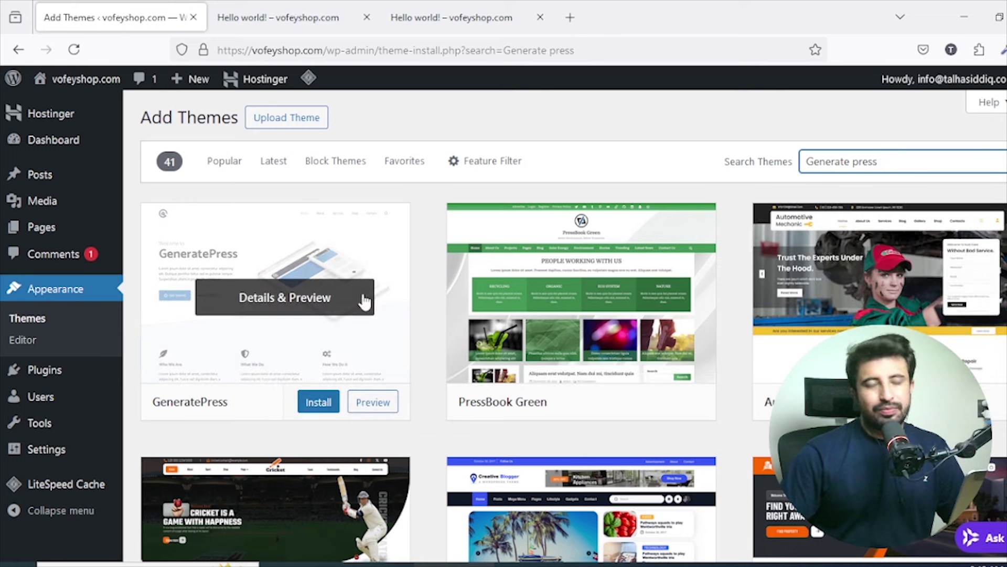
{"action": "left_click", "coordinate": [314, 408]}
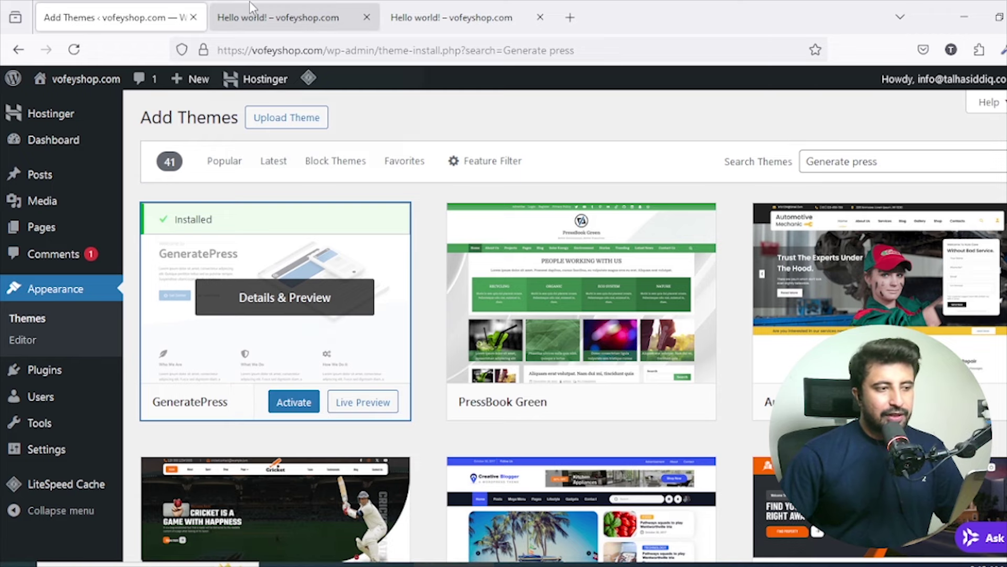
{"action": "left_click", "coordinate": [294, 402]}
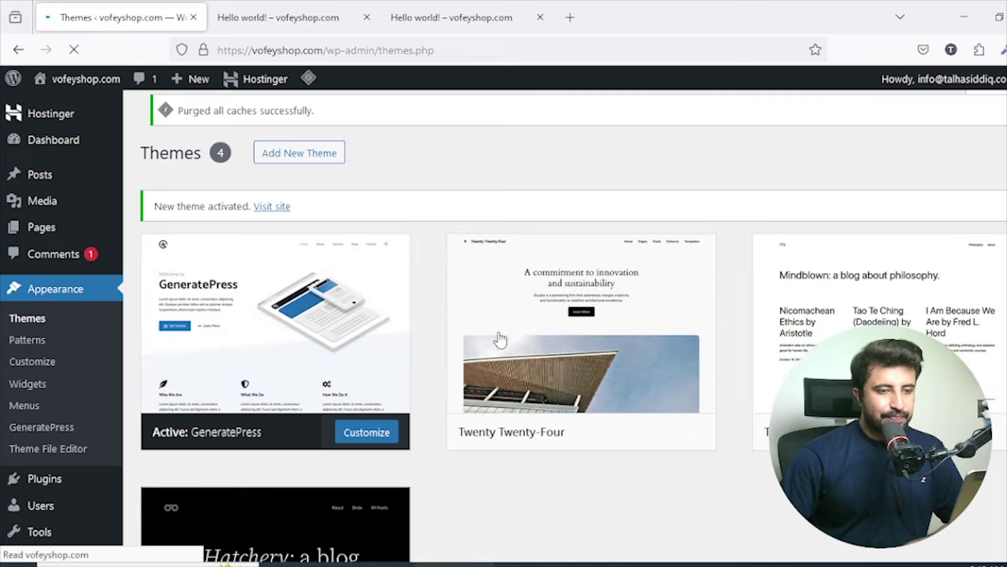
{"action": "scroll", "coordinate": [685, 310], "scroll_direction": "down", "scroll_amount": 3}
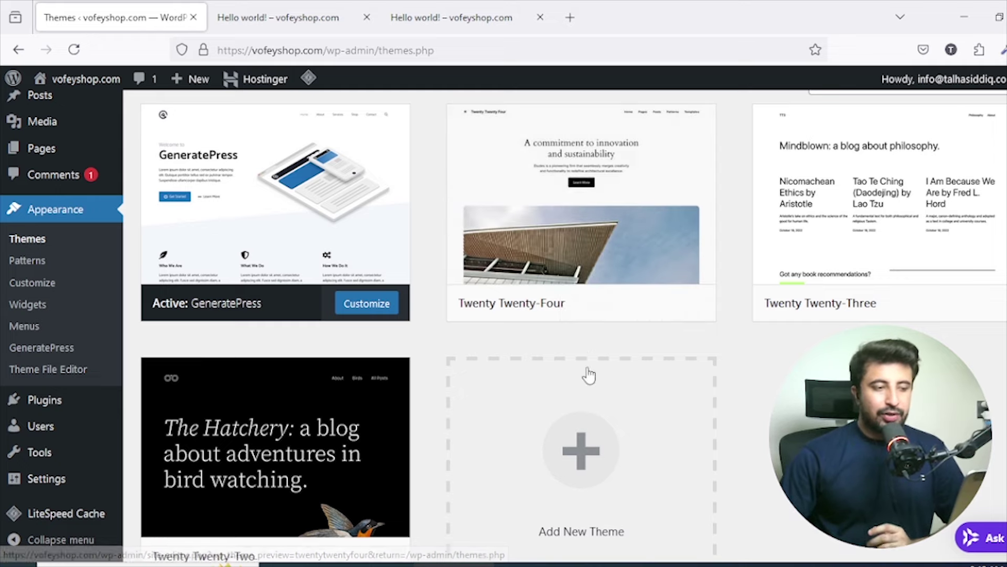
{"action": "scroll", "coordinate": [367, 377], "scroll_direction": "down", "scroll_amount": 3}
{"action": "scroll", "coordinate": [387, 337], "scroll_direction": "up", "scroll_amount": 3}
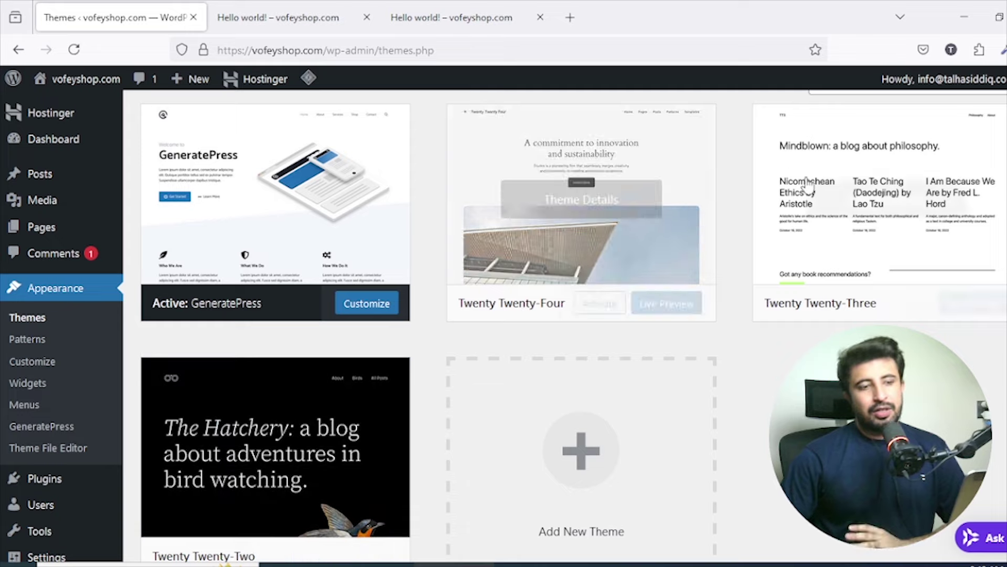
Delete Twenty Twenty-Two, Twenty Twenty-Three and Twenty Twenty-Four via Theme Details, confirming each deletion.
{"action": "left_click", "coordinate": [304, 405]}
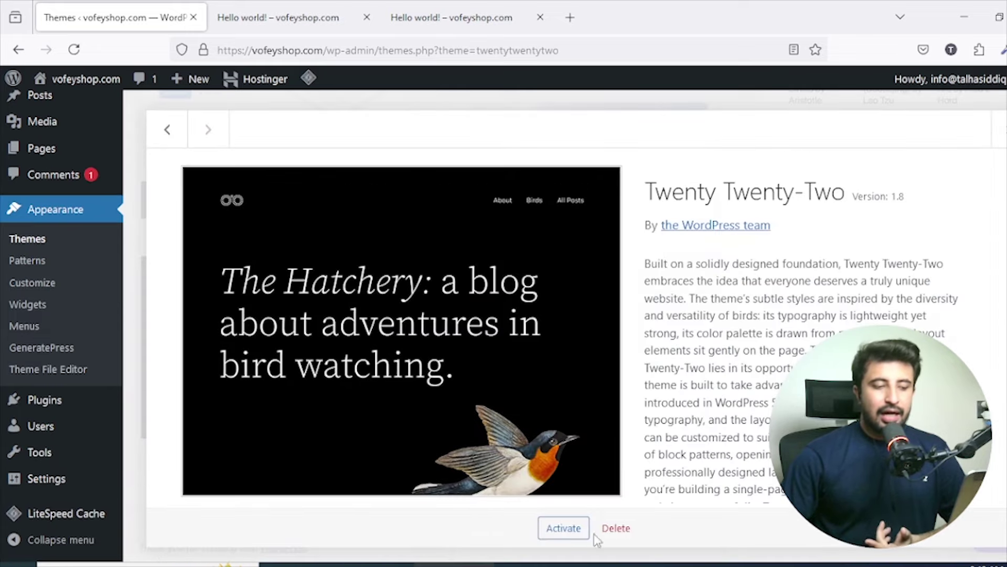
{"action": "left_click", "coordinate": [616, 527]}
{"action": "left_click", "coordinate": [602, 352]}
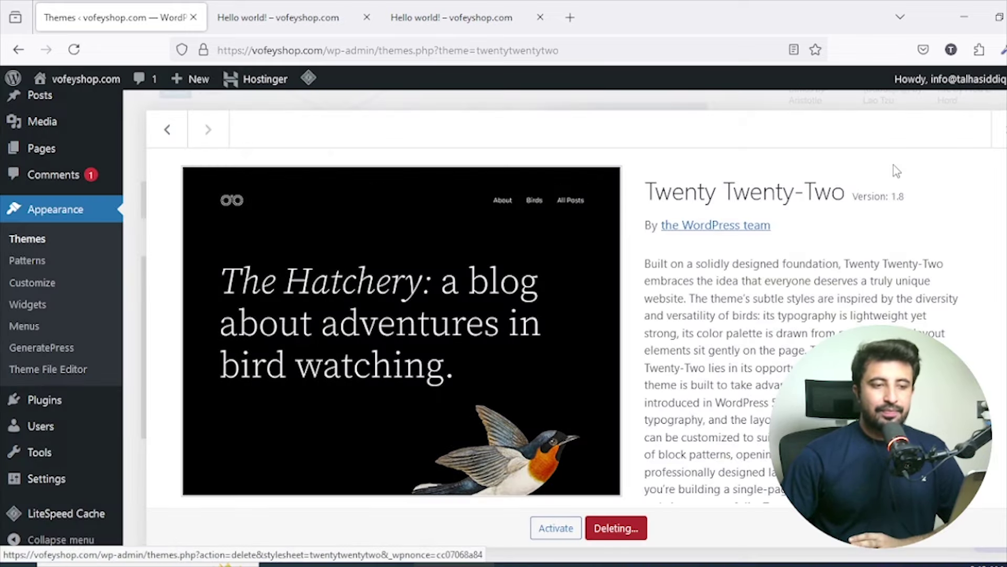
{"action": "left_click", "coordinate": [945, 153]}
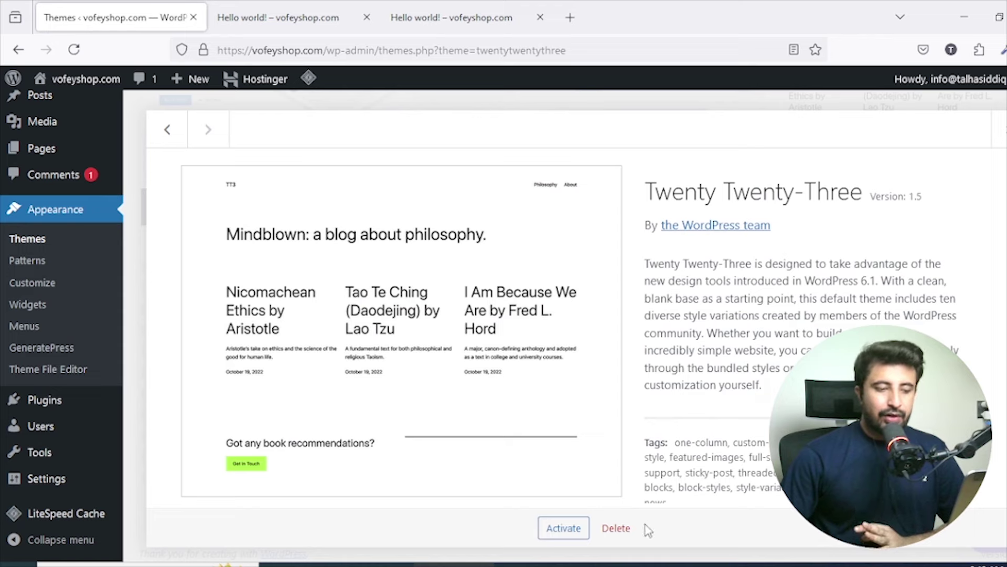
{"action": "left_click", "coordinate": [616, 527]}
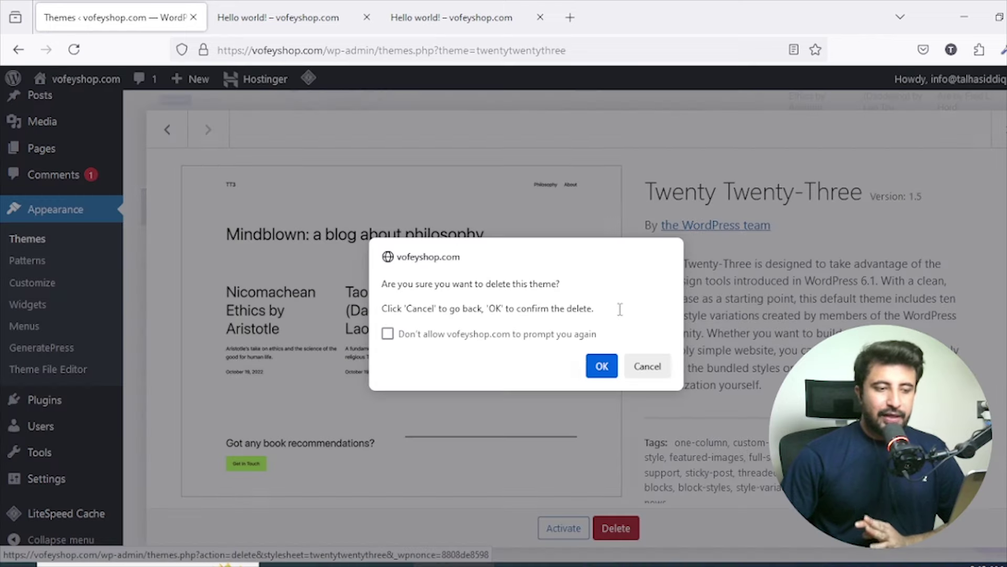
{"action": "left_click", "coordinate": [601, 367]}
{"action": "left_click", "coordinate": [686, 308]}
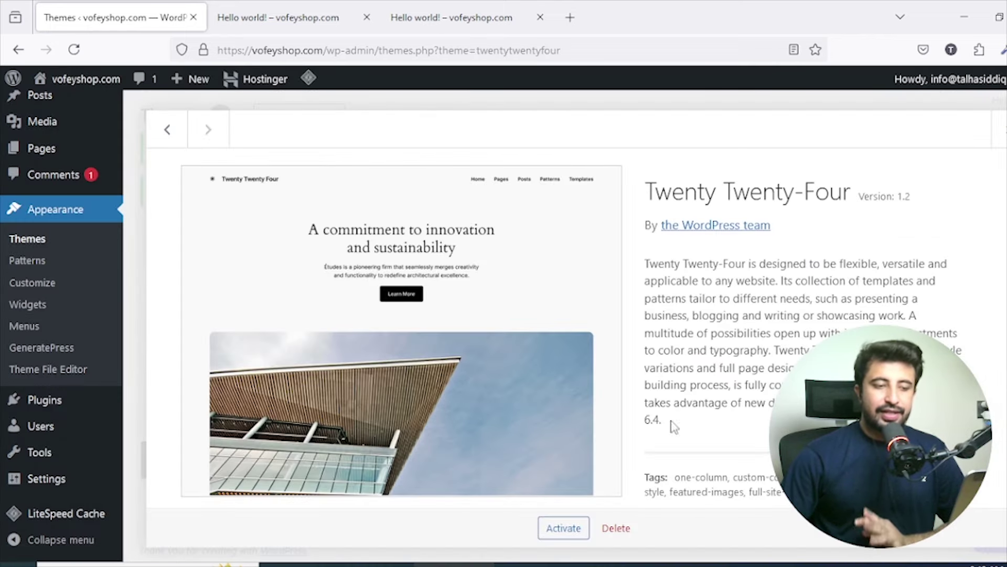
{"action": "left_click", "coordinate": [616, 528]}
{"action": "left_click", "coordinate": [602, 366]}
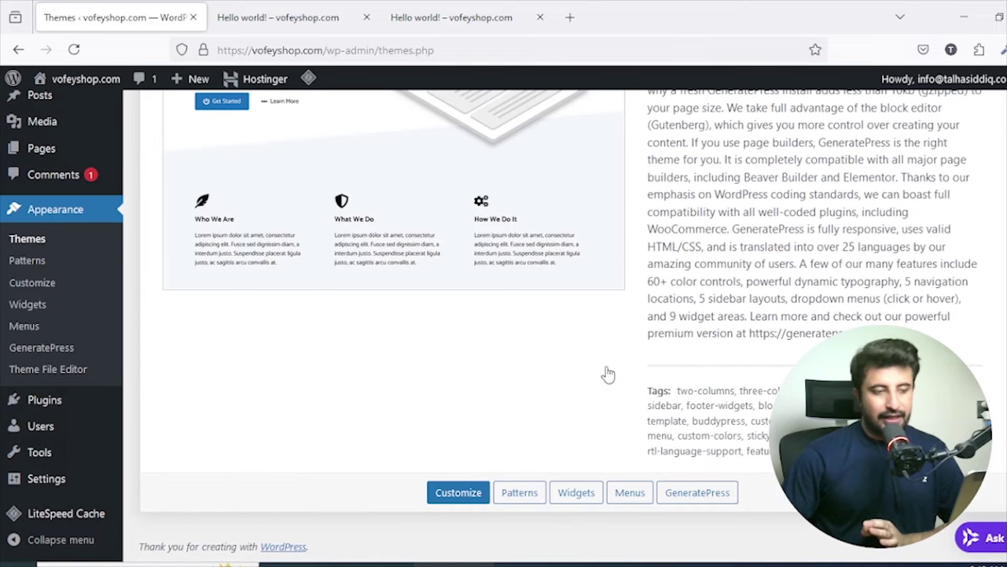
{"action": "scroll", "coordinate": [312, 325], "scroll_direction": "up", "scroll_amount": 6}
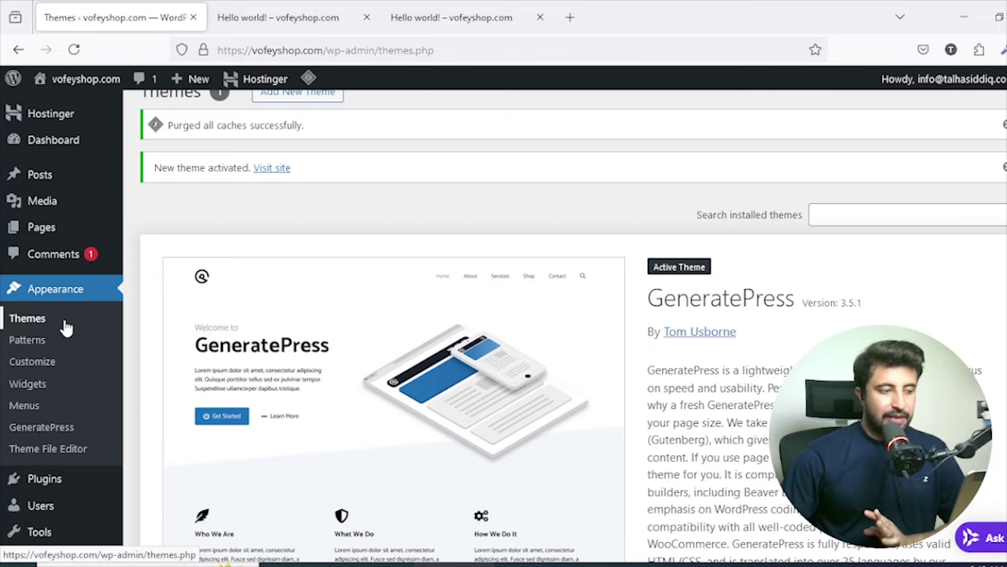
Search the Add Themes library for 'Astra' and look over the results.
{"action": "scroll", "coordinate": [65, 328], "scroll_direction": "up", "scroll_amount": 1}
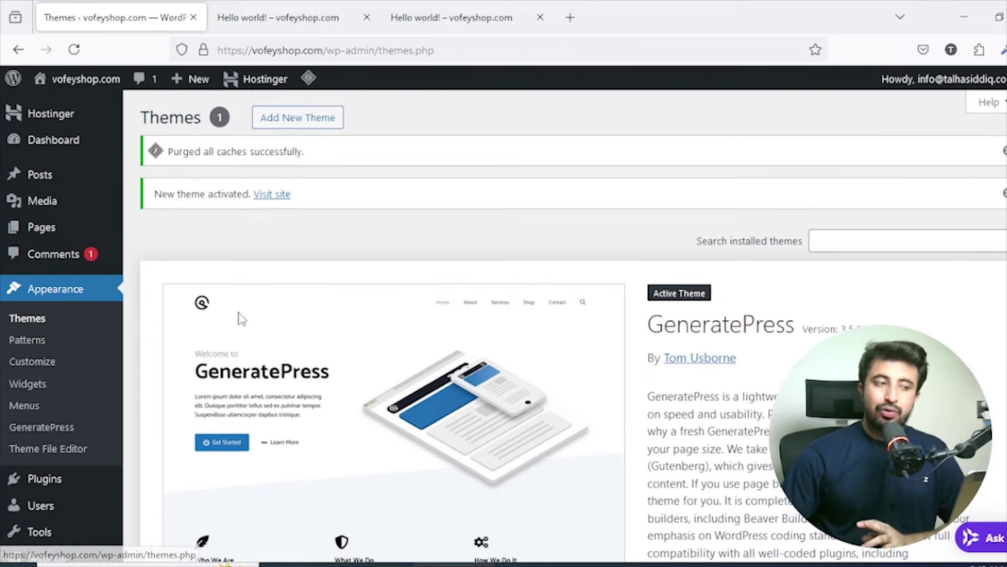
{"action": "left_click", "coordinate": [273, 127]}
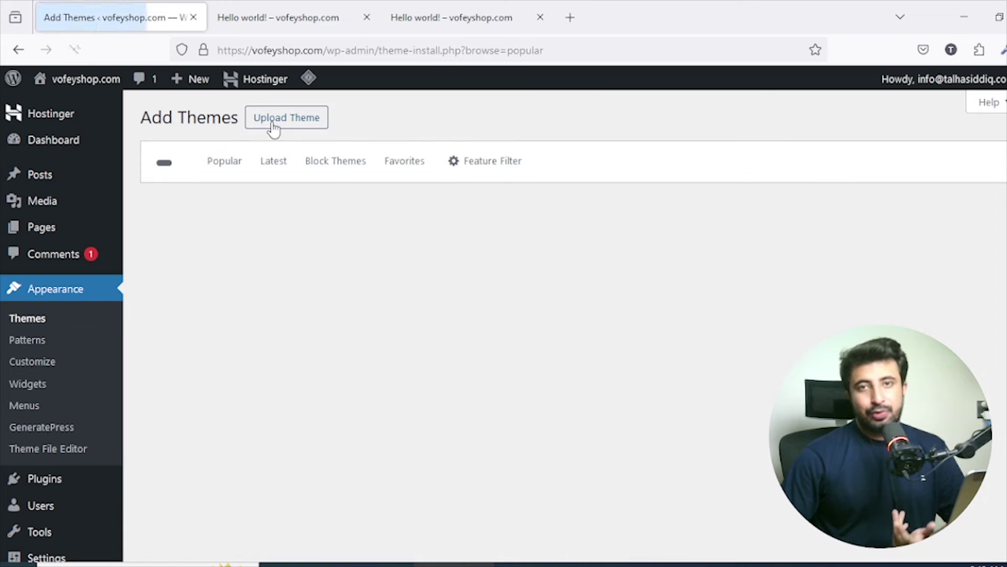
{"action": "left_click", "coordinate": [822, 164]}
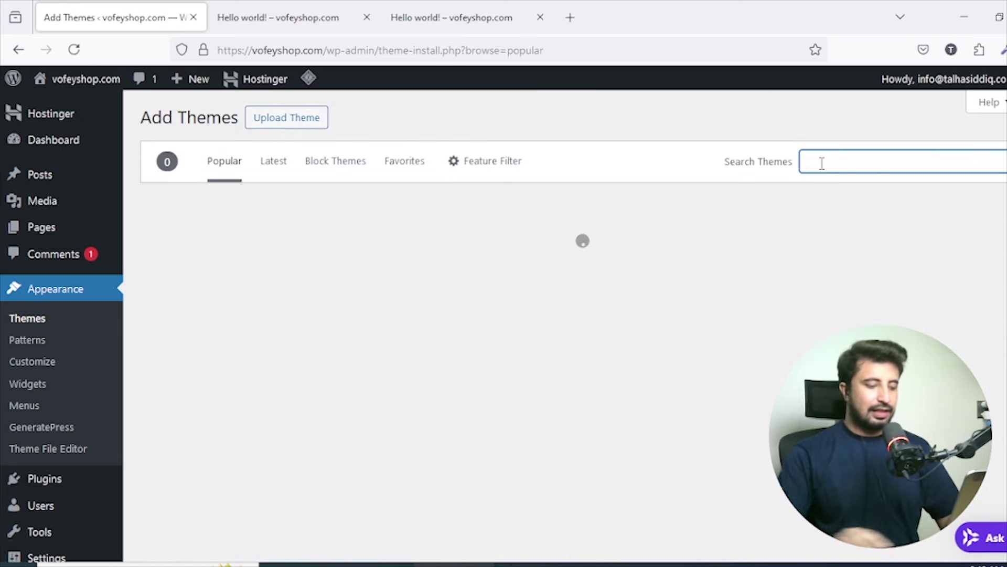
{"action": "type", "text": "Astra"}
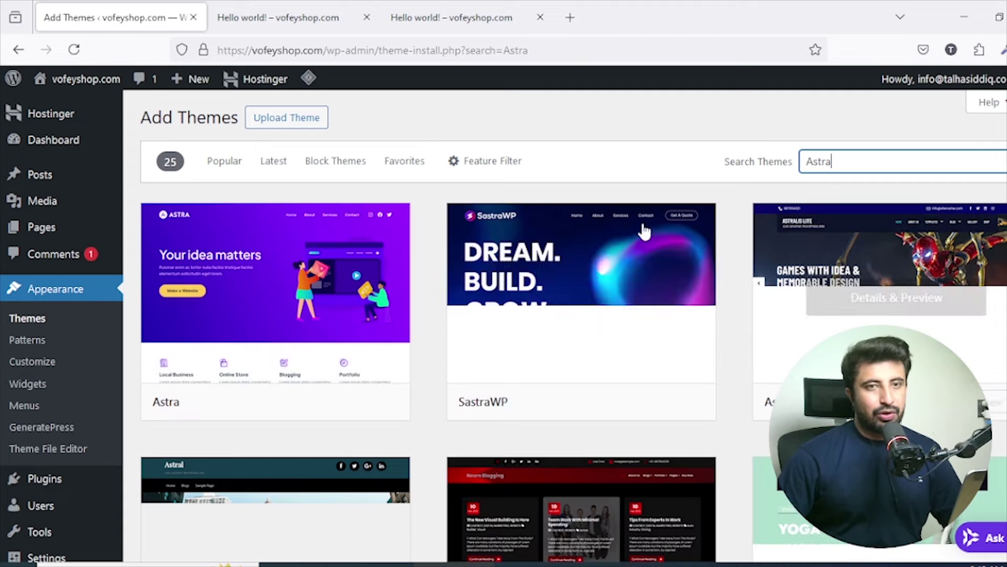
{"action": "mouse_move", "coordinate": [391, 272]}
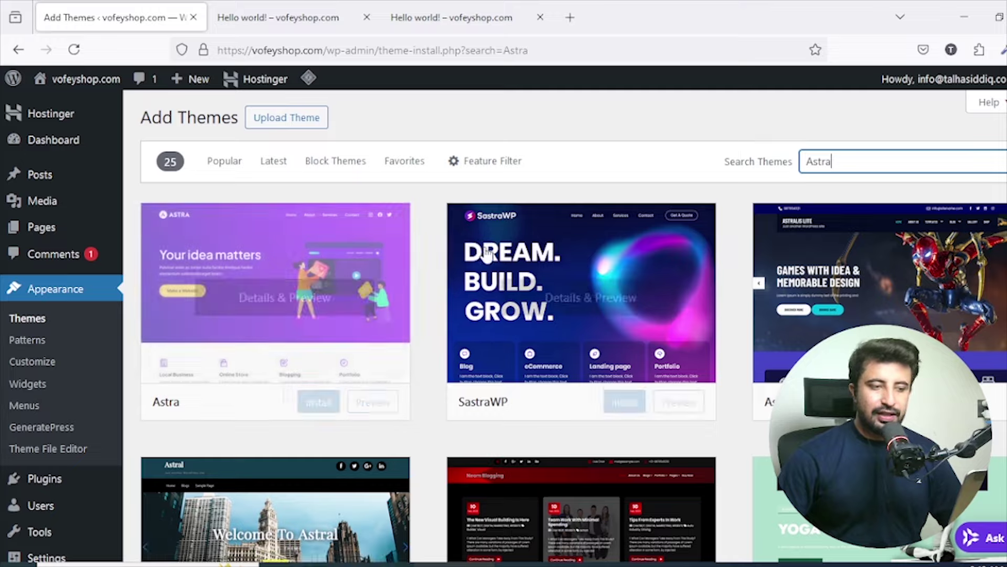
{"action": "scroll", "coordinate": [488, 237], "scroll_direction": "down", "scroll_amount": 4}
{"action": "scroll", "coordinate": [494, 260], "scroll_direction": "up", "scroll_amount": 4}
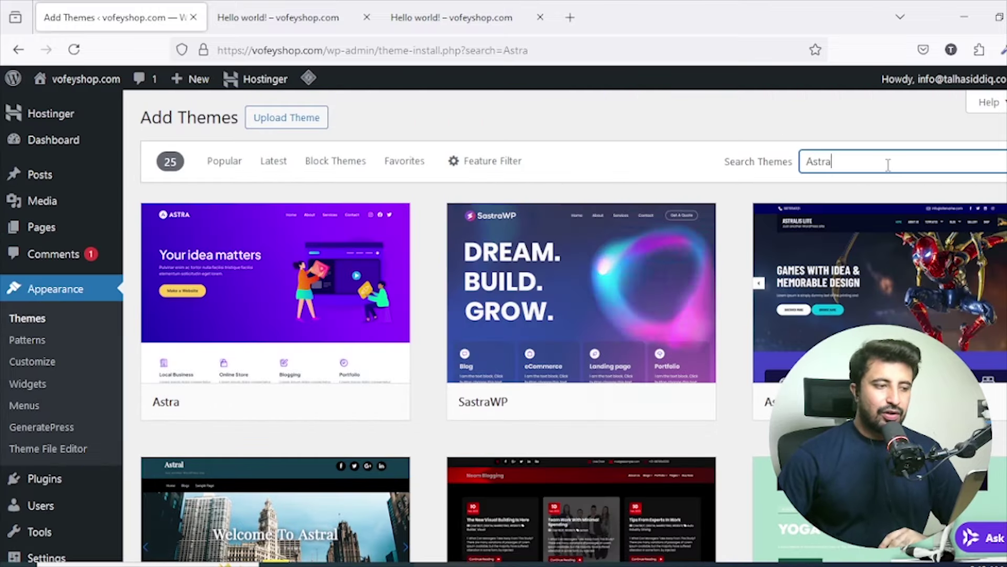
Replace the search with 'hello', browse its results, then switch to the Hello world! tab.
{"action": "left_click_drag", "start_coordinate": [837, 162], "coordinate": [803, 162]}
{"action": "key", "text": "BackSpace"}
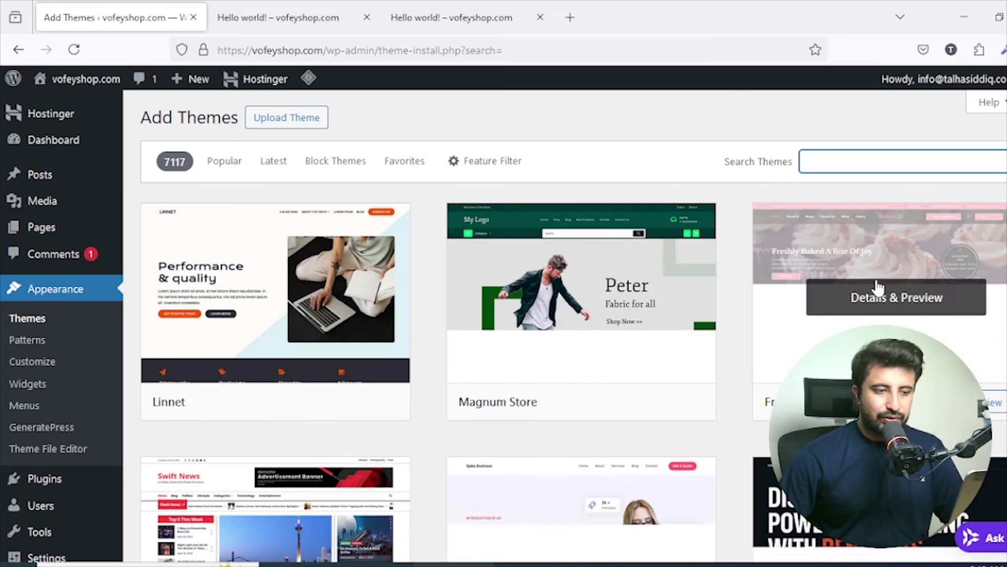
{"action": "type", "text": "hel"}
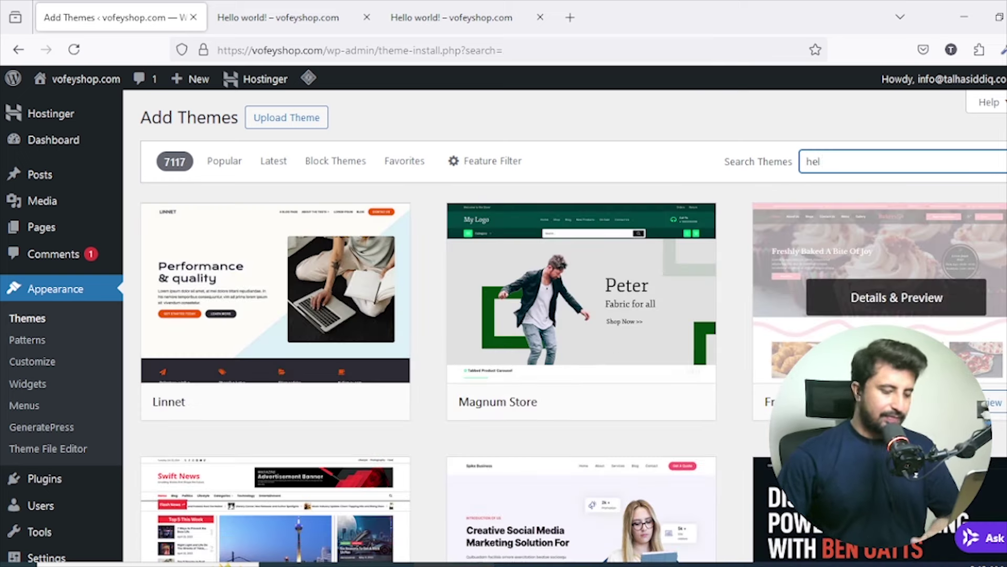
{"action": "type", "text": "lo"}
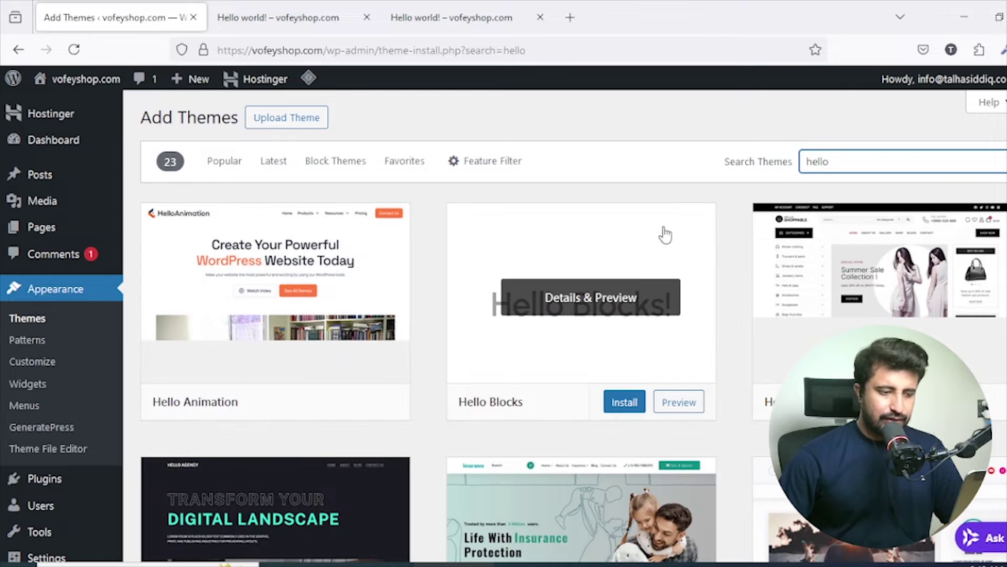
{"action": "scroll", "coordinate": [691, 222], "scroll_direction": "down", "scroll_amount": 10}
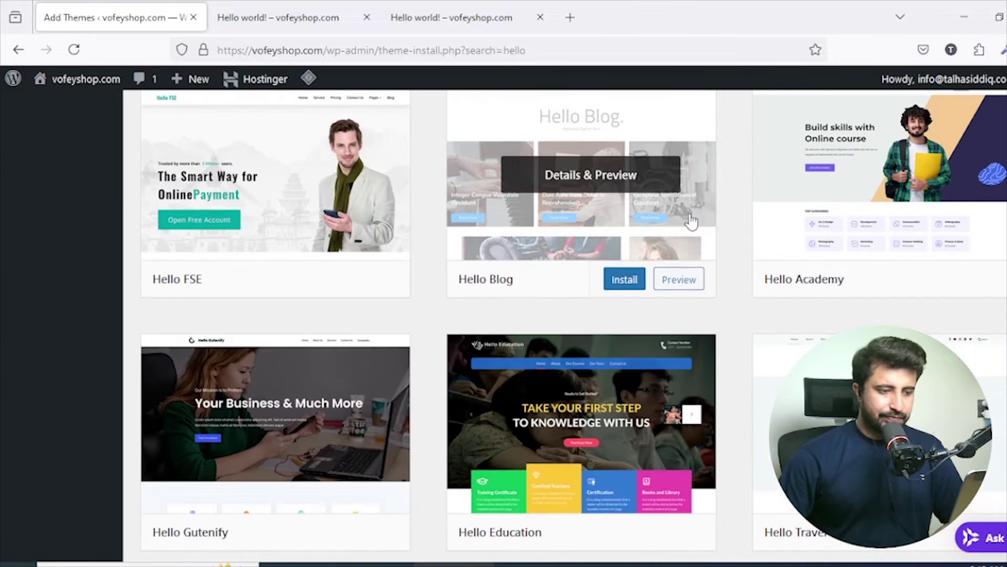
{"action": "scroll", "coordinate": [691, 222], "scroll_direction": "down", "scroll_amount": 8}
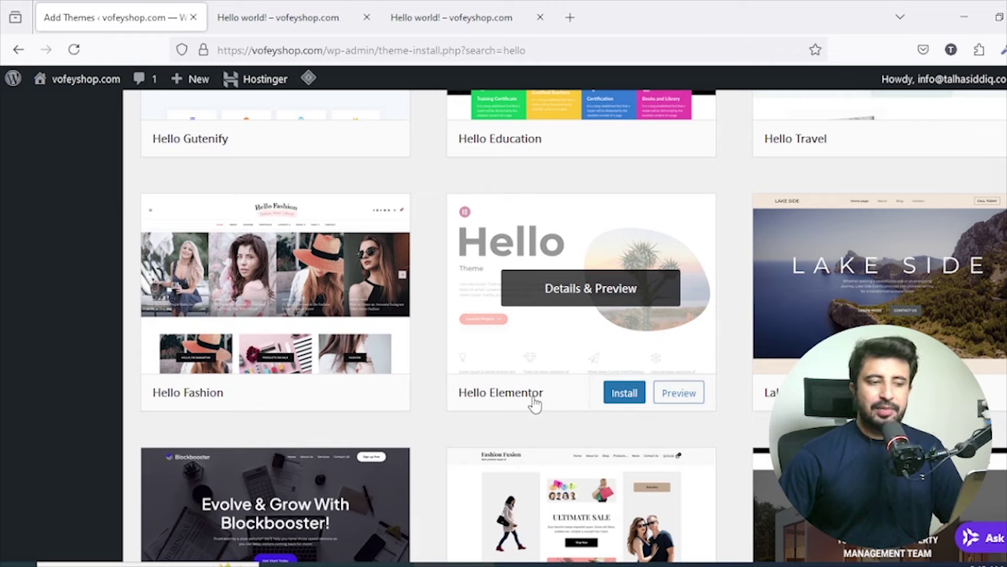
{"action": "scroll", "coordinate": [534, 404], "scroll_direction": "up", "scroll_amount": 20}
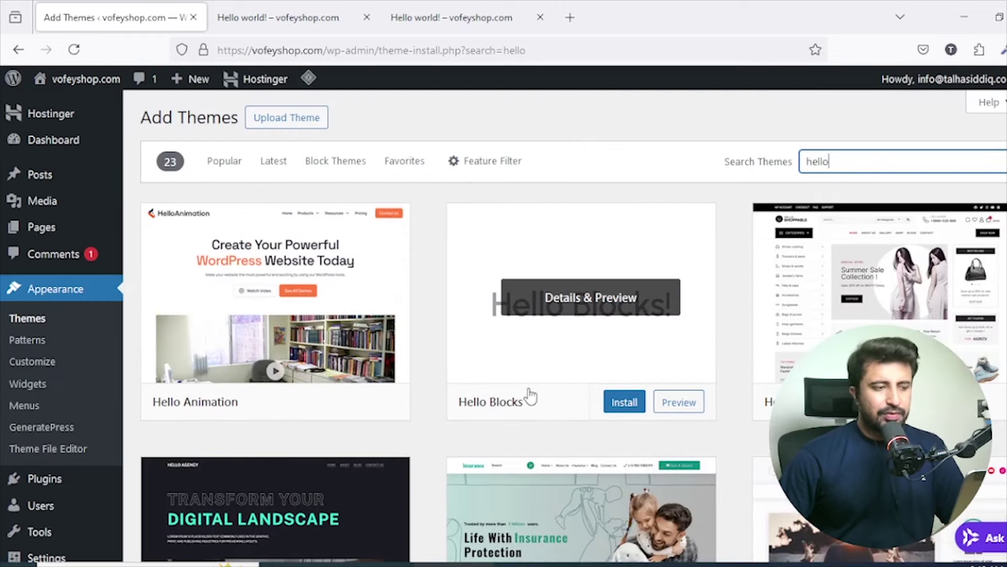
{"action": "key", "text": "ctrl+Tab"}
Reload the post, close the duplicate tab, and browse the GeneratePress-styled home page.
{"action": "left_click", "coordinate": [73, 49]}
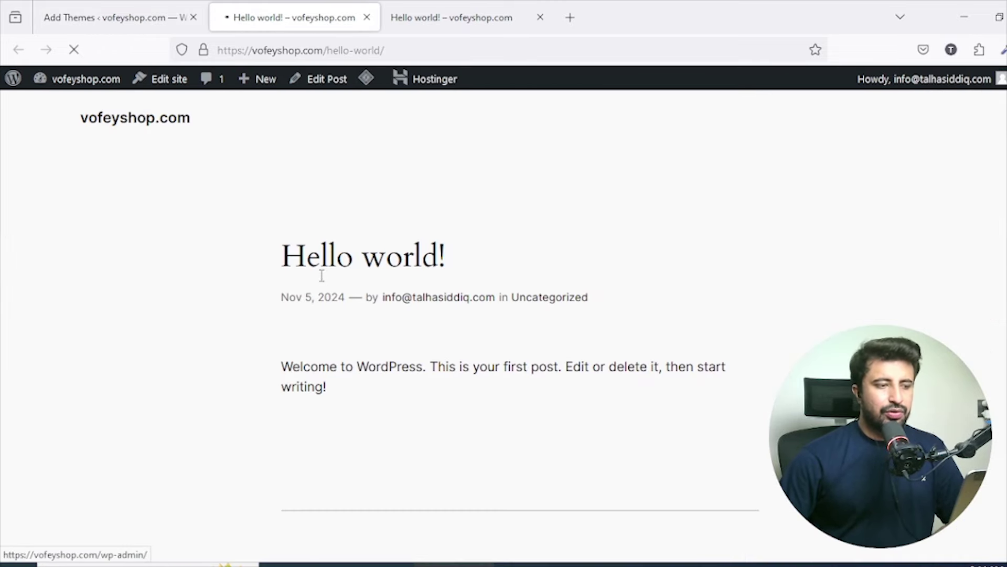
{"action": "left_click", "coordinate": [540, 17]}
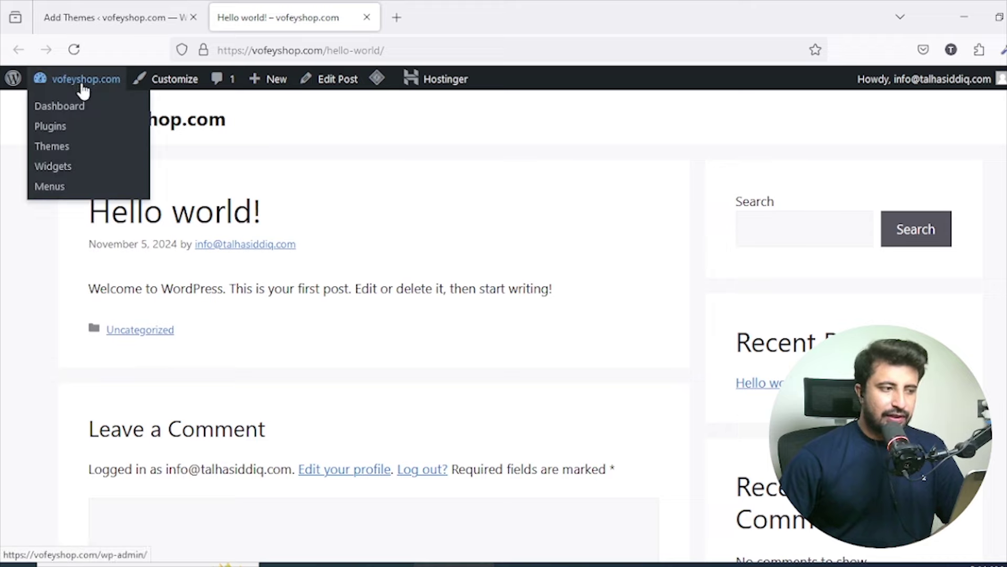
{"action": "left_click", "coordinate": [194, 125]}
{"action": "scroll", "coordinate": [202, 126], "scroll_direction": "down", "scroll_amount": 3}
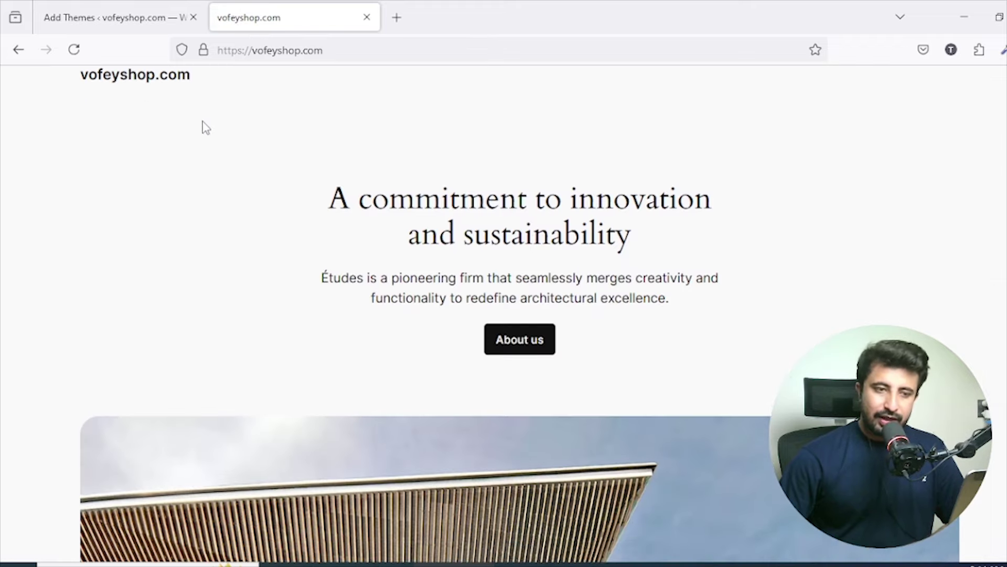
{"action": "left_click", "coordinate": [83, 58]}
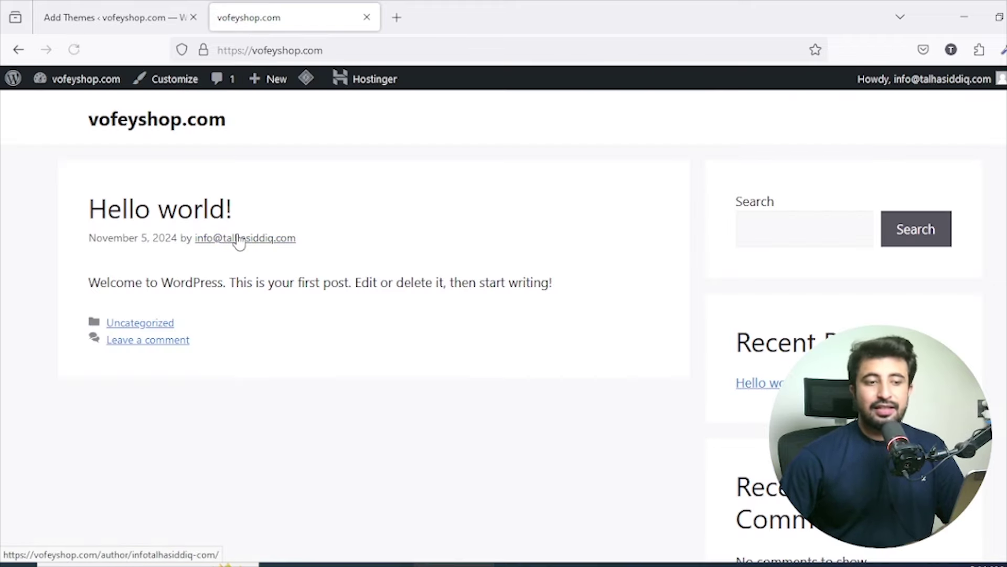
{"action": "scroll", "coordinate": [506, 306], "scroll_direction": "down", "scroll_amount": 2}
{"action": "scroll", "coordinate": [501, 336], "scroll_direction": "up", "scroll_amount": 2}
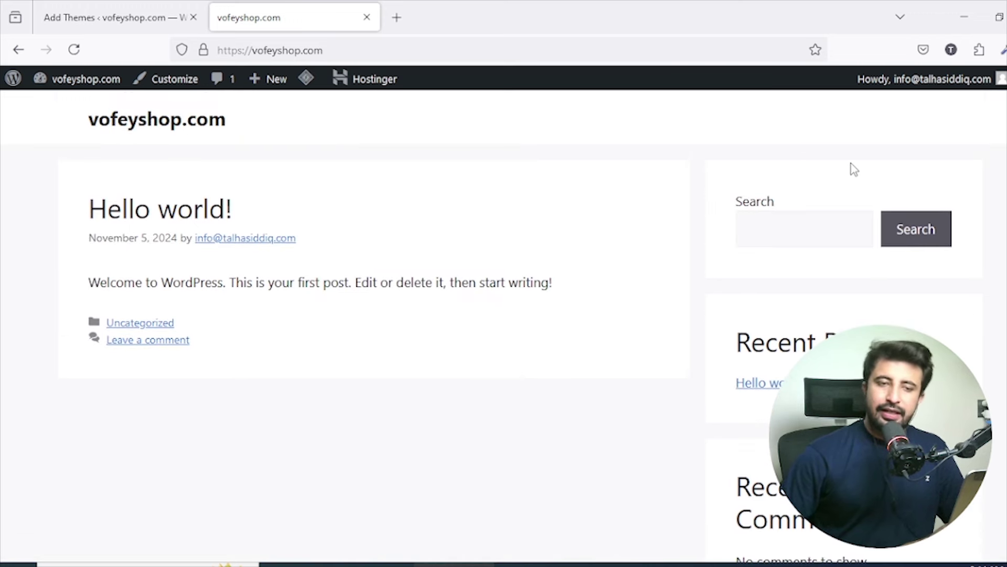
{"action": "scroll", "coordinate": [844, 188], "scroll_direction": "down", "scroll_amount": 2}
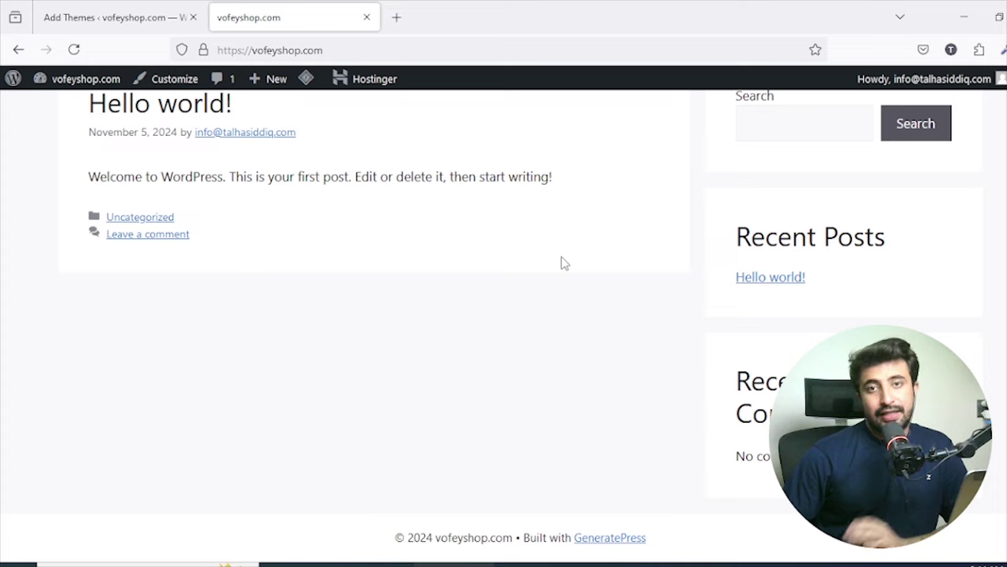
{"action": "left_click", "coordinate": [132, 8]}
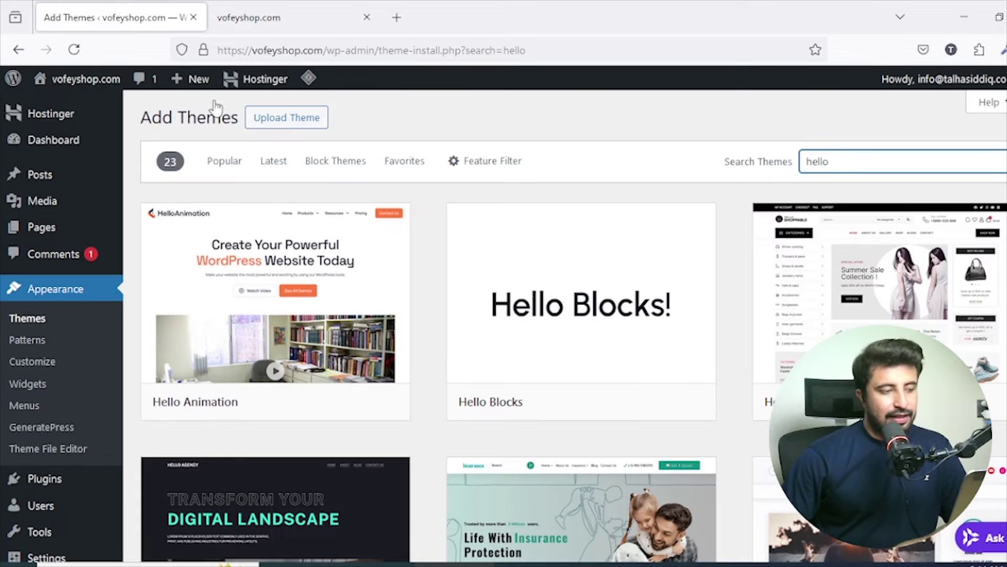
{"action": "scroll", "coordinate": [67, 329], "scroll_direction": "down", "scroll_amount": 1}
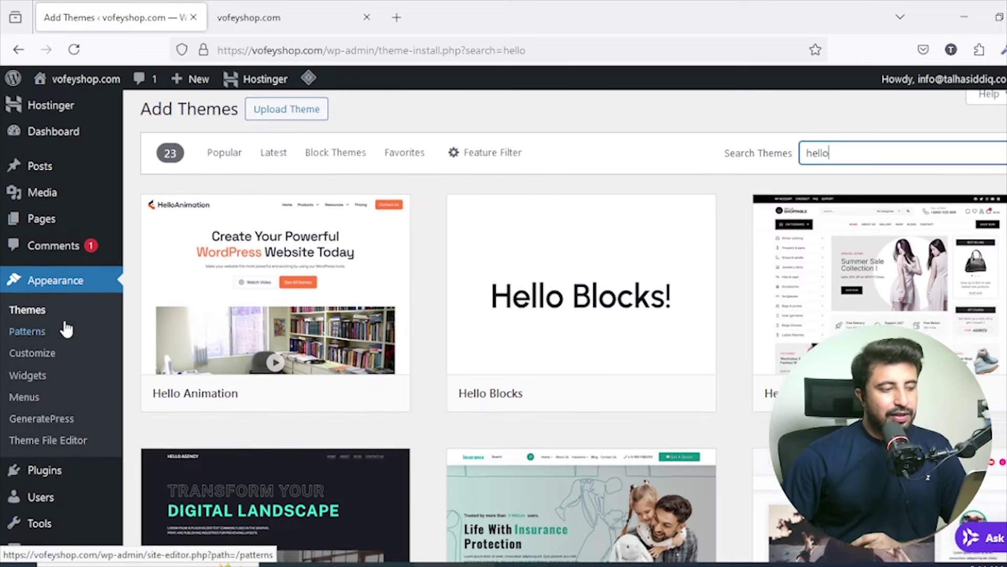
{"action": "left_click", "coordinate": [39, 261]}
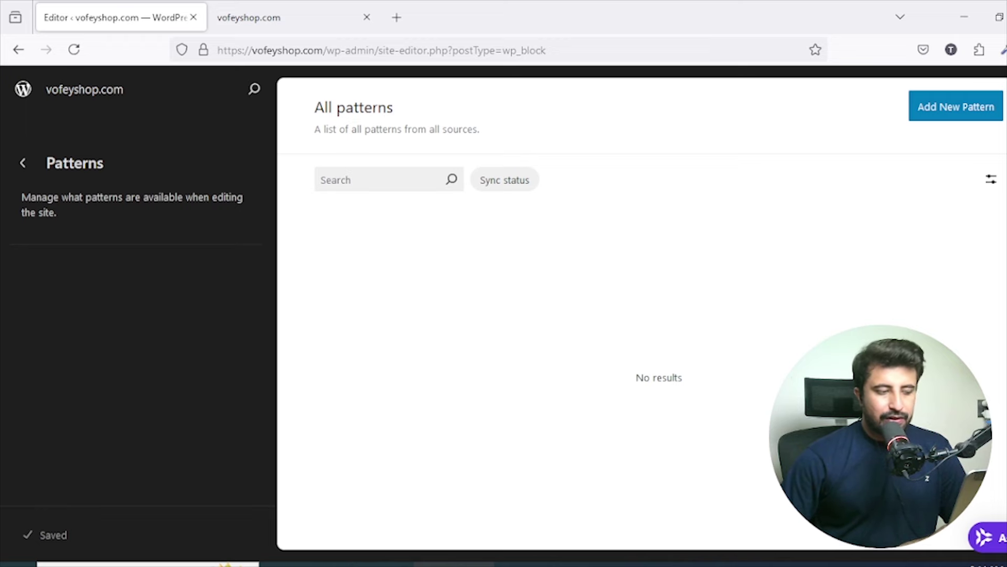
{"action": "left_click", "coordinate": [987, 114]}
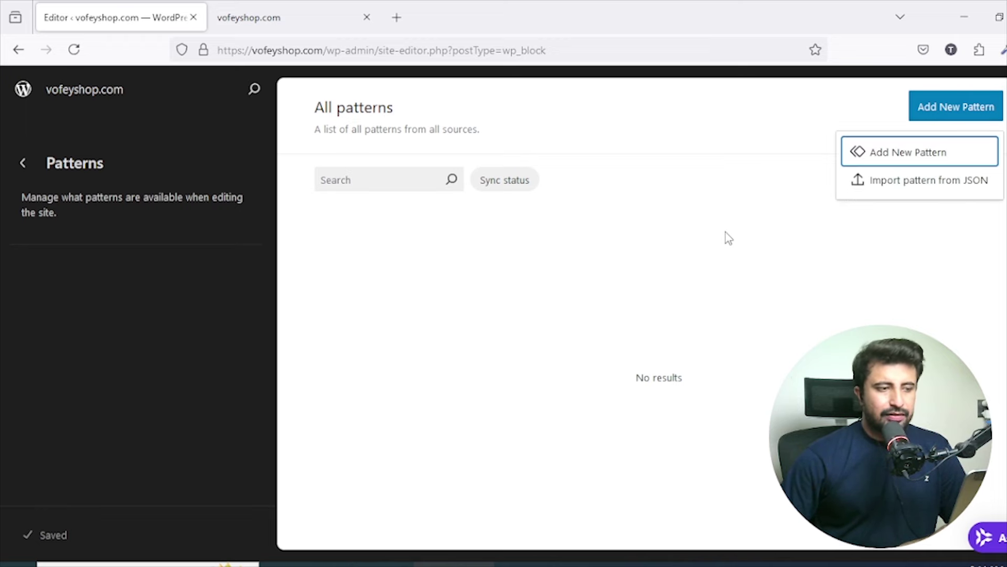
{"action": "left_click", "coordinate": [958, 160]}
{"action": "left_click", "coordinate": [578, 303]}
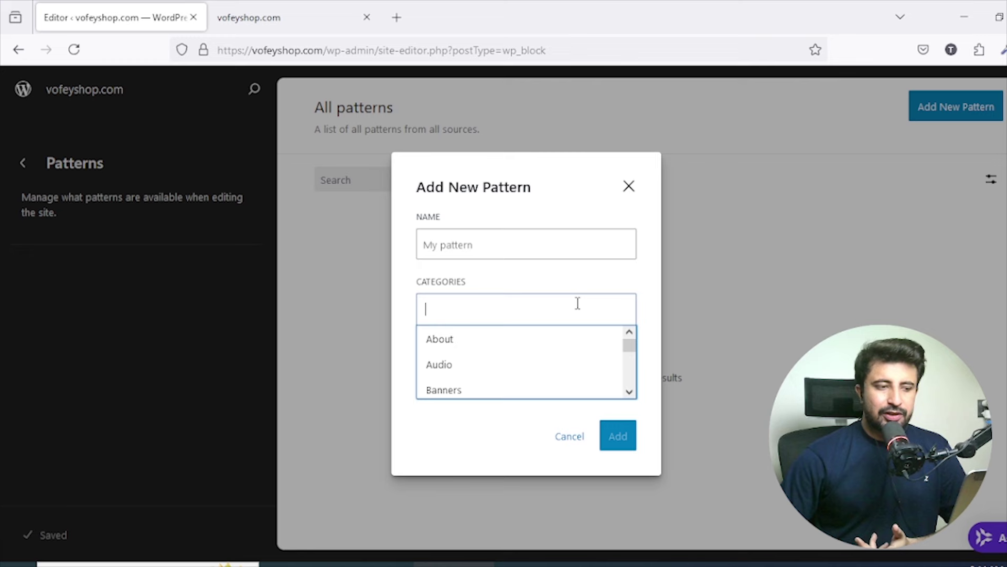
{"action": "left_click", "coordinate": [551, 339]}
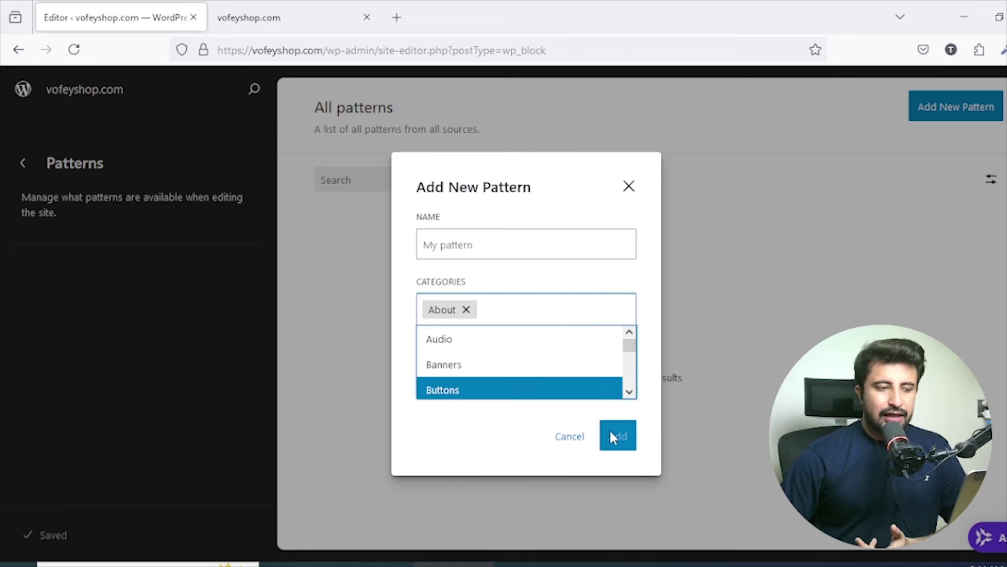
{"action": "left_click", "coordinate": [586, 444]}
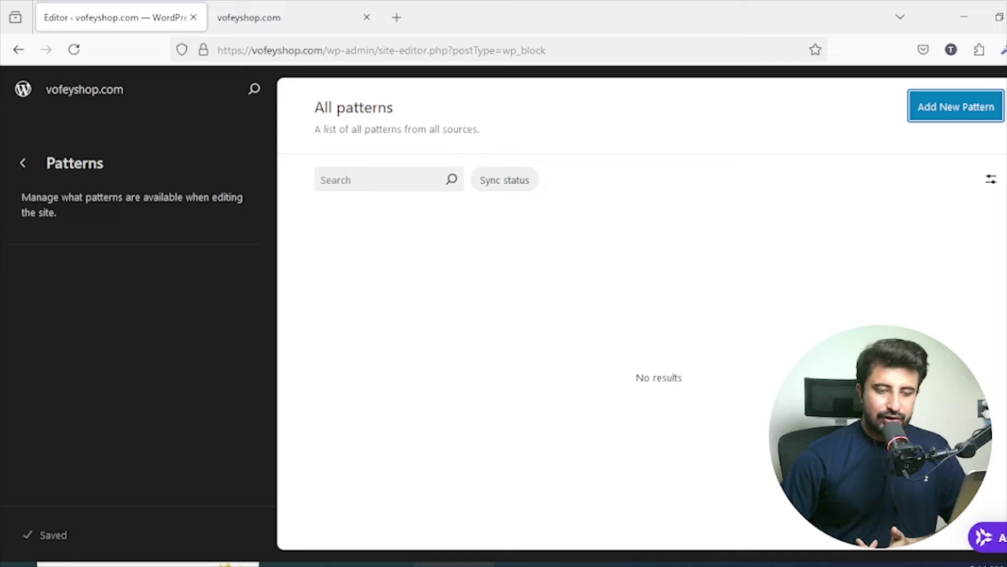
{"action": "left_click", "coordinate": [19, 49]}
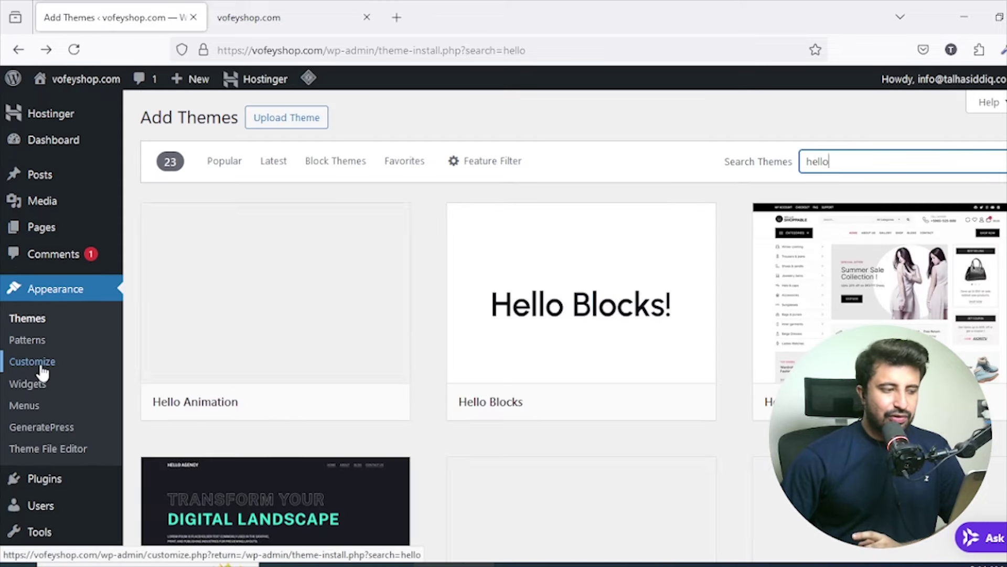
Open the GeneratePress Customizer and scroll through its settings panels.
{"action": "left_click", "coordinate": [41, 371]}
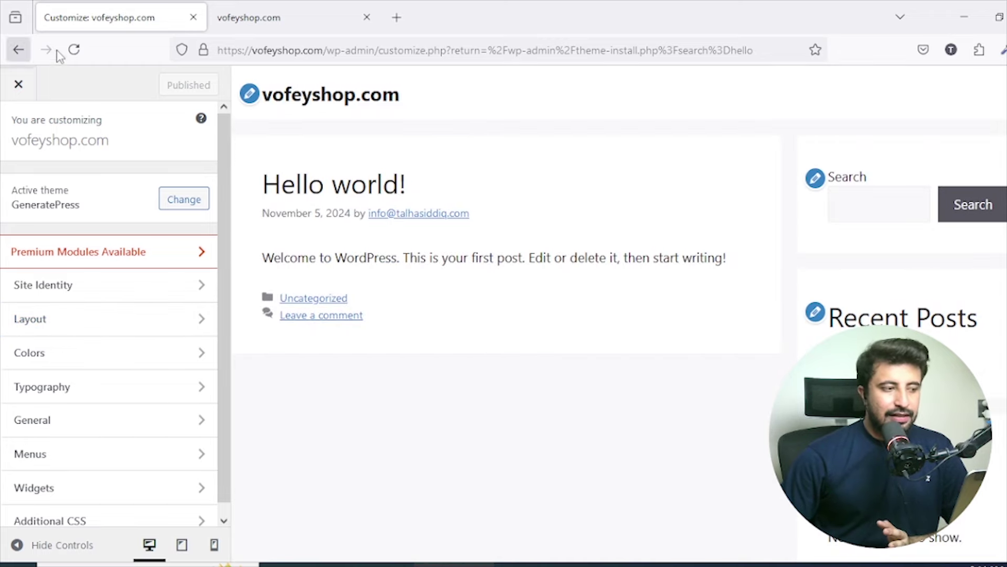
{"action": "left_click_drag", "start_coordinate": [223, 149], "coordinate": [225, 160]}
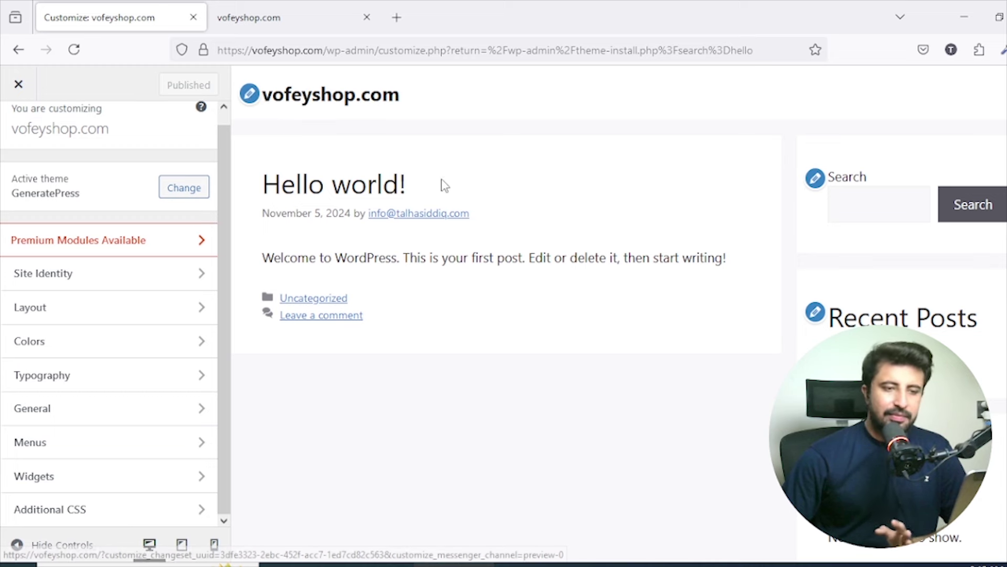
{"action": "scroll", "coordinate": [374, 150], "scroll_direction": "down", "scroll_amount": 3}
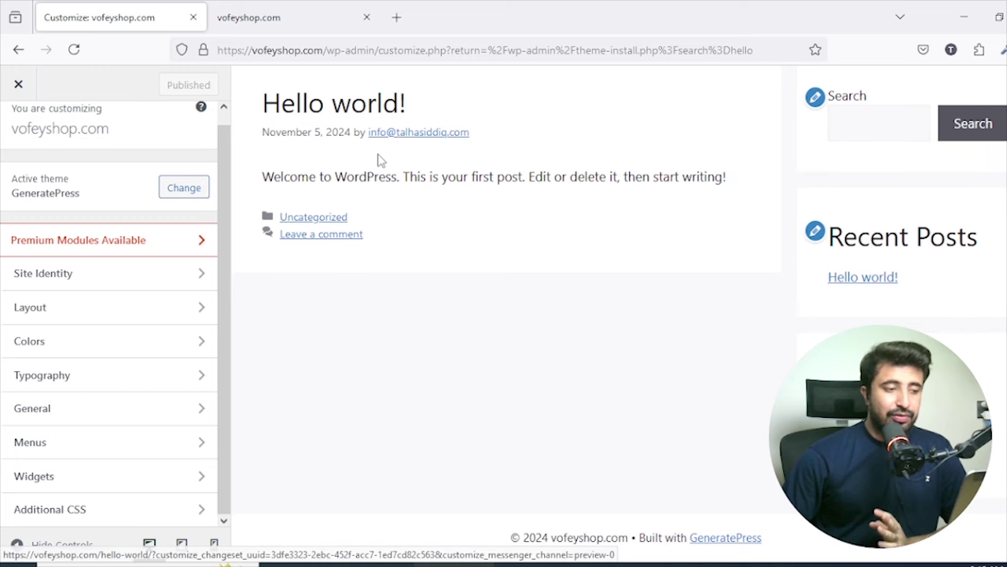
{"action": "scroll", "coordinate": [379, 178], "scroll_direction": "up", "scroll_amount": 3}
{"action": "scroll", "coordinate": [808, 196], "scroll_direction": "down", "scroll_amount": 3}
{"action": "scroll", "coordinate": [827, 178], "scroll_direction": "up", "scroll_amount": 3}
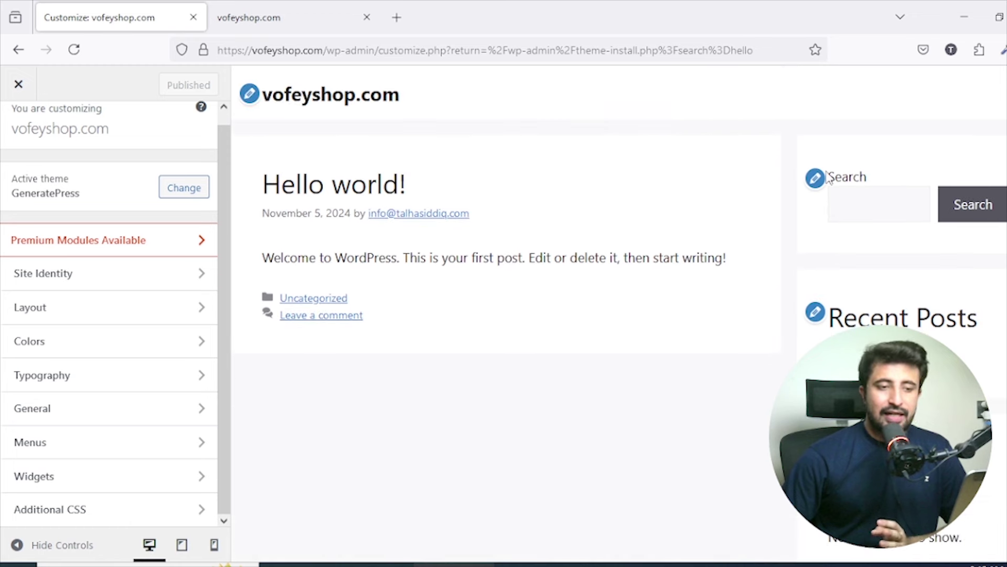
{"action": "scroll", "coordinate": [349, 213], "scroll_direction": "down", "scroll_amount": 3}
{"action": "scroll", "coordinate": [349, 212], "scroll_direction": "up", "scroll_amount": 3}
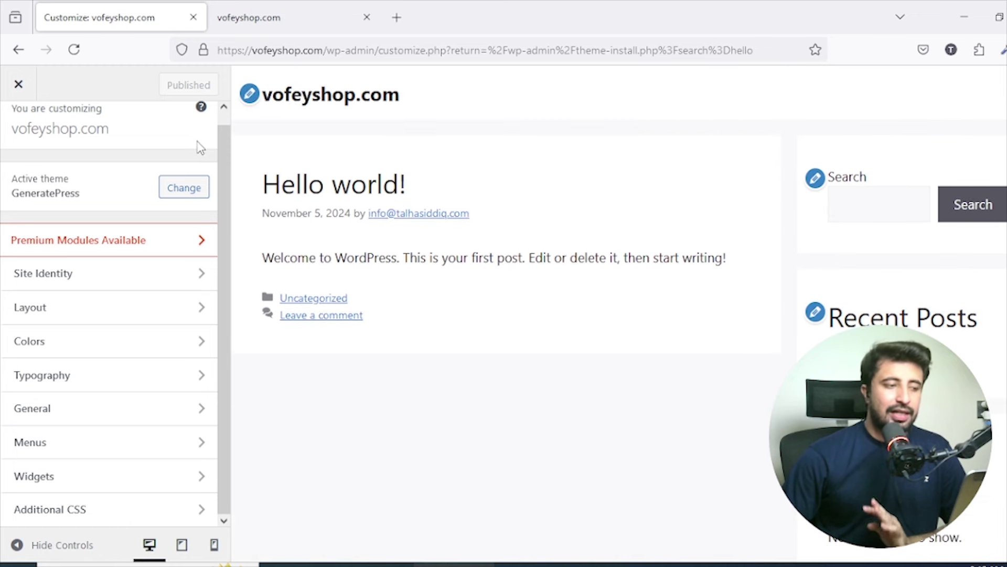
Review the Site Identity fields, then close the Customizer.
{"action": "left_click", "coordinate": [161, 283]}
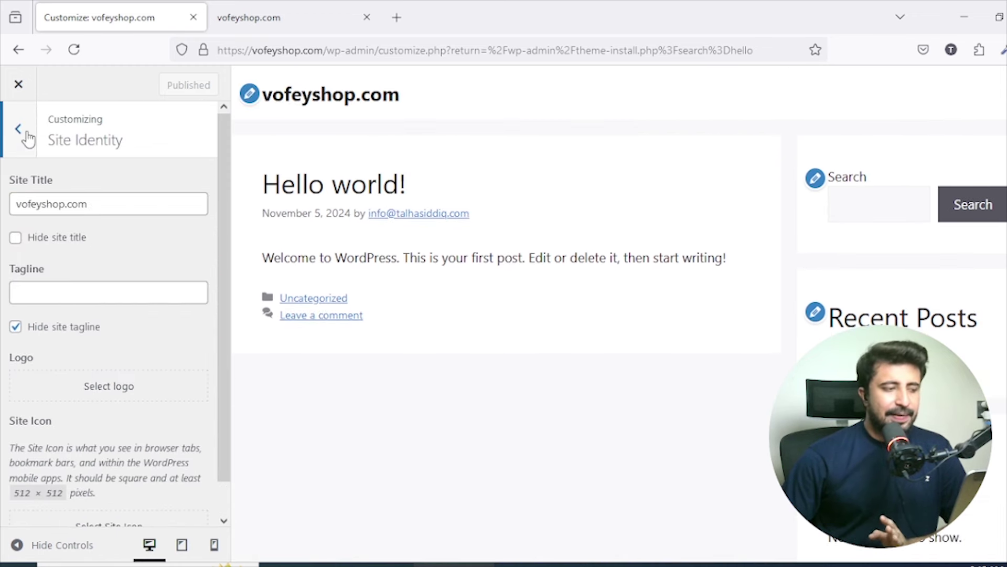
{"action": "scroll", "coordinate": [79, 252], "scroll_direction": "down", "scroll_amount": 1}
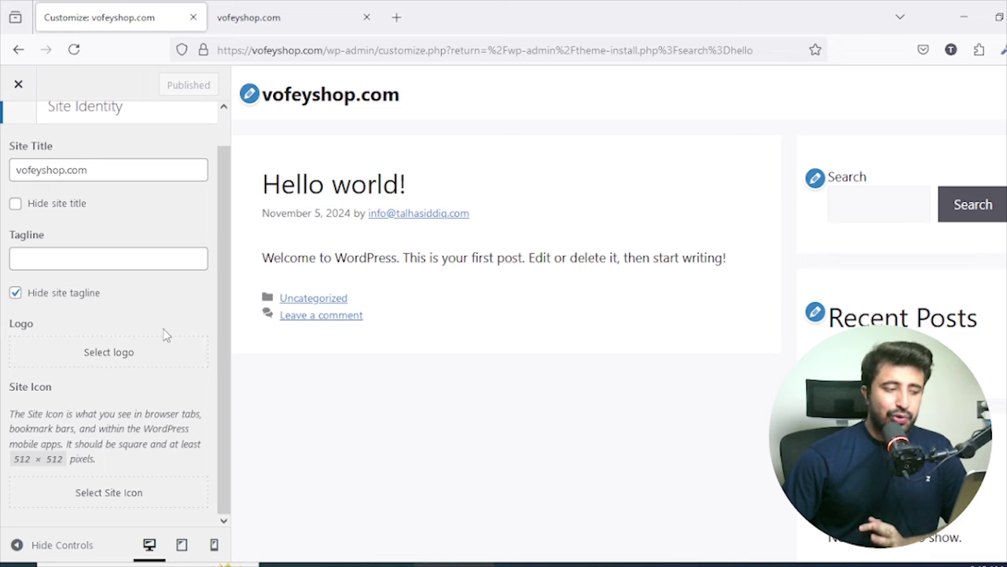
{"action": "left_click", "coordinate": [20, 88]}
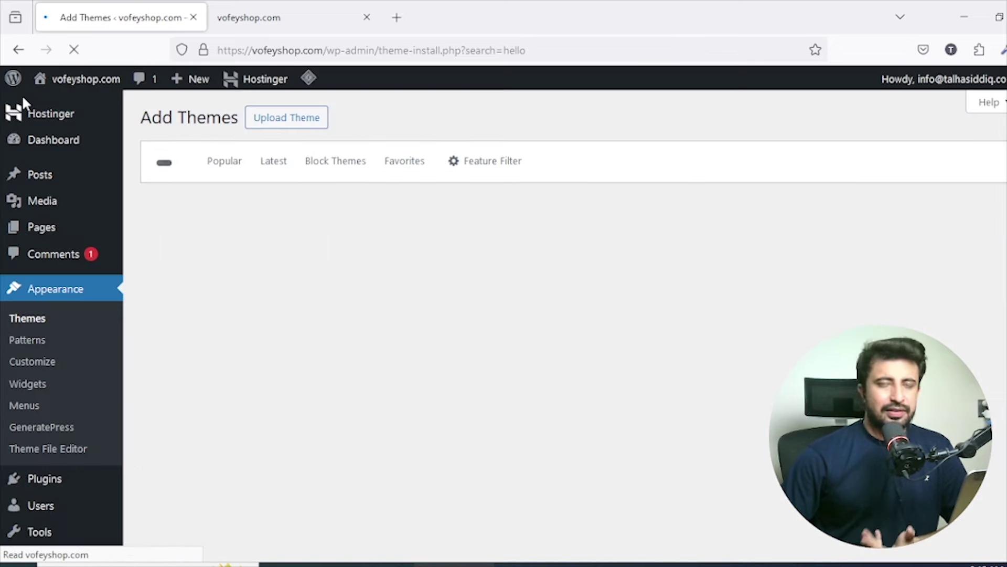
Open Appearance > Widgets, dismiss the welcome message, and collapse the Right Sidebar area.
{"action": "scroll", "coordinate": [106, 332], "scroll_direction": "down", "scroll_amount": 1}
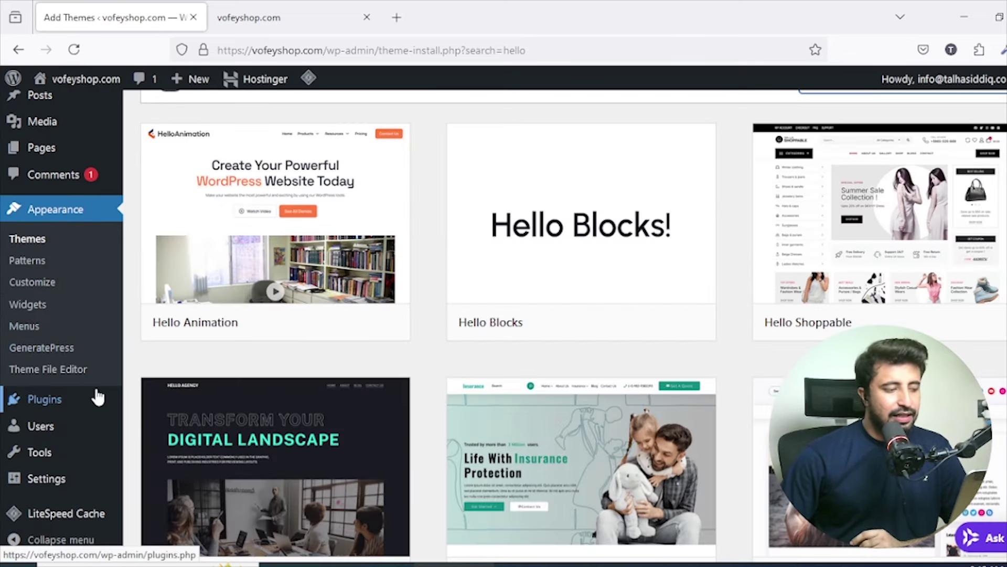
{"action": "mouse_move", "coordinate": [95, 397]}
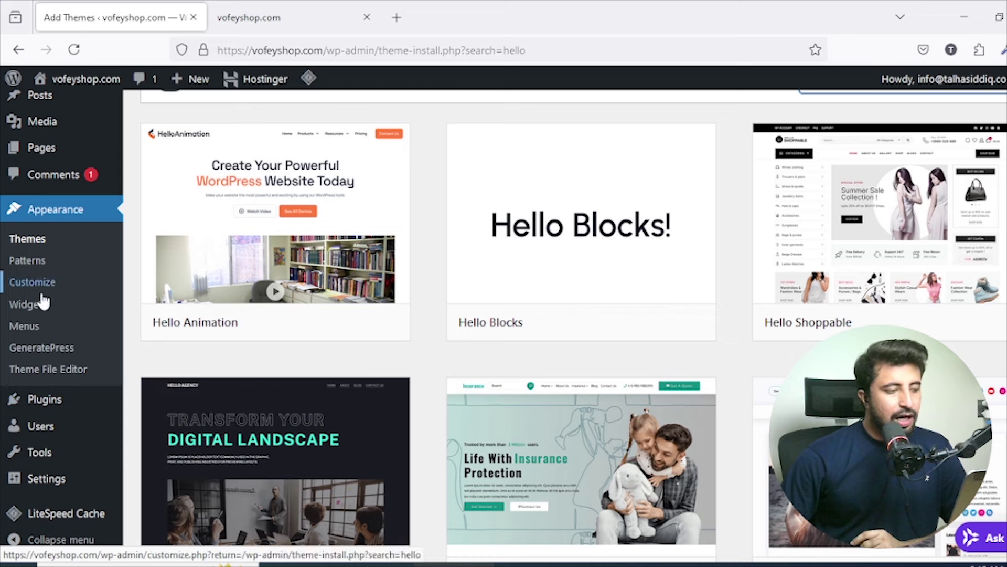
{"action": "left_click", "coordinate": [33, 306]}
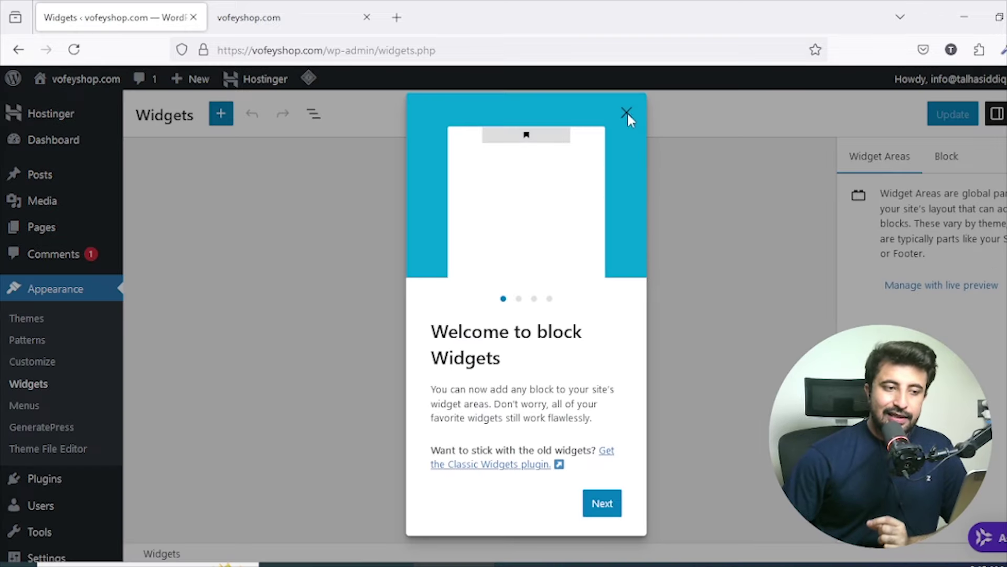
{"action": "left_click", "coordinate": [627, 113]}
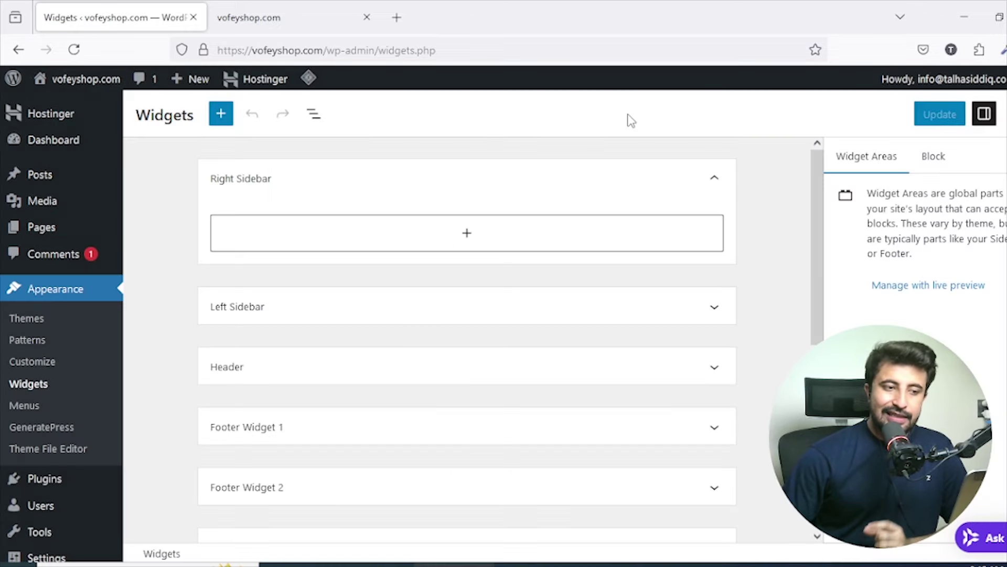
{"action": "scroll", "coordinate": [756, 191], "scroll_direction": "down", "scroll_amount": 15}
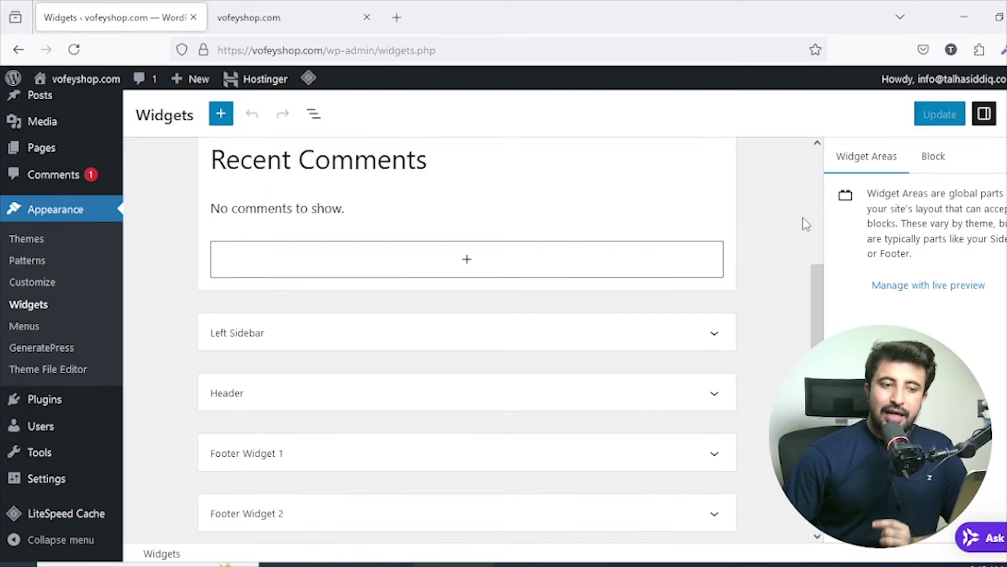
{"action": "scroll", "coordinate": [736, 296], "scroll_direction": "up", "scroll_amount": 15}
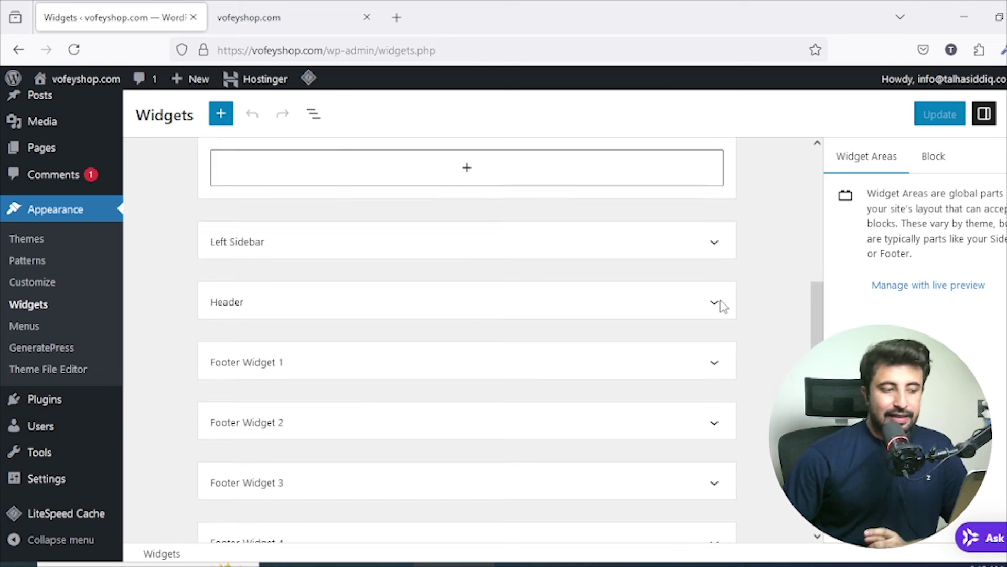
{"action": "left_click_drag", "start_coordinate": [275, 186], "coordinate": [212, 189]}
Check the live vofeyshop.com homepage sidebar, then return to the Widgets tab.
{"action": "left_click", "coordinate": [277, 7]}
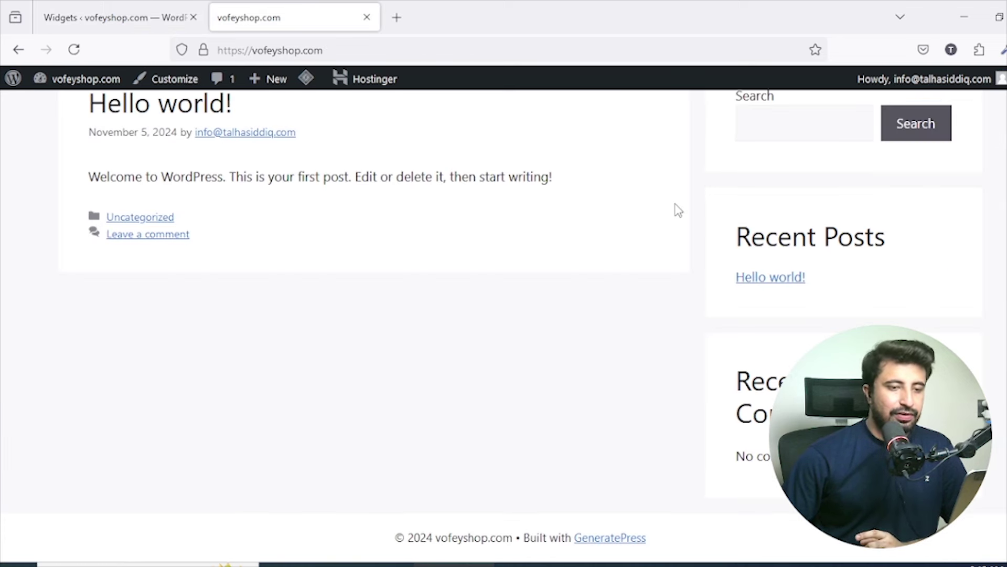
{"action": "scroll", "coordinate": [679, 210], "scroll_direction": "up", "scroll_amount": 2}
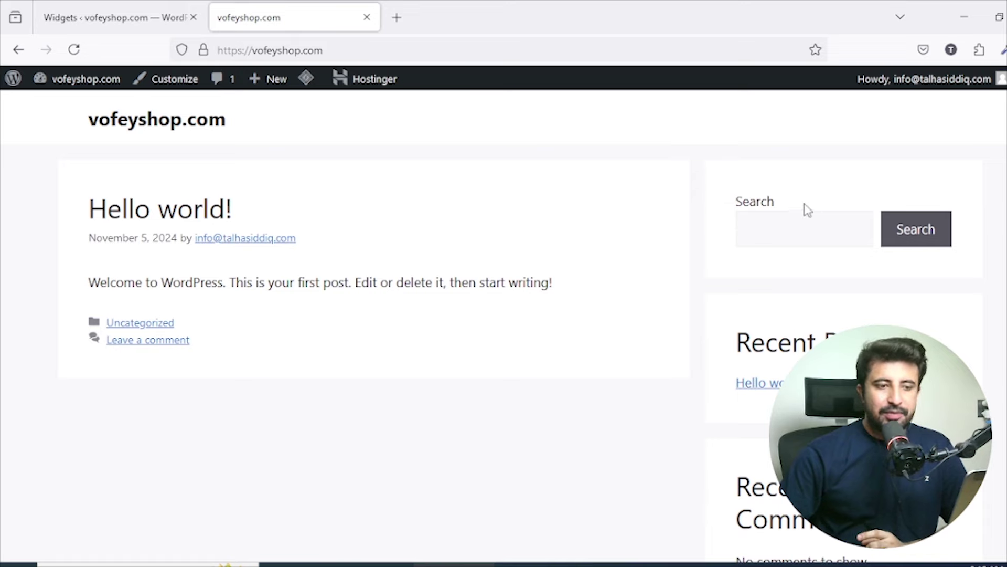
{"action": "scroll", "coordinate": [760, 204], "scroll_direction": "down", "scroll_amount": 2}
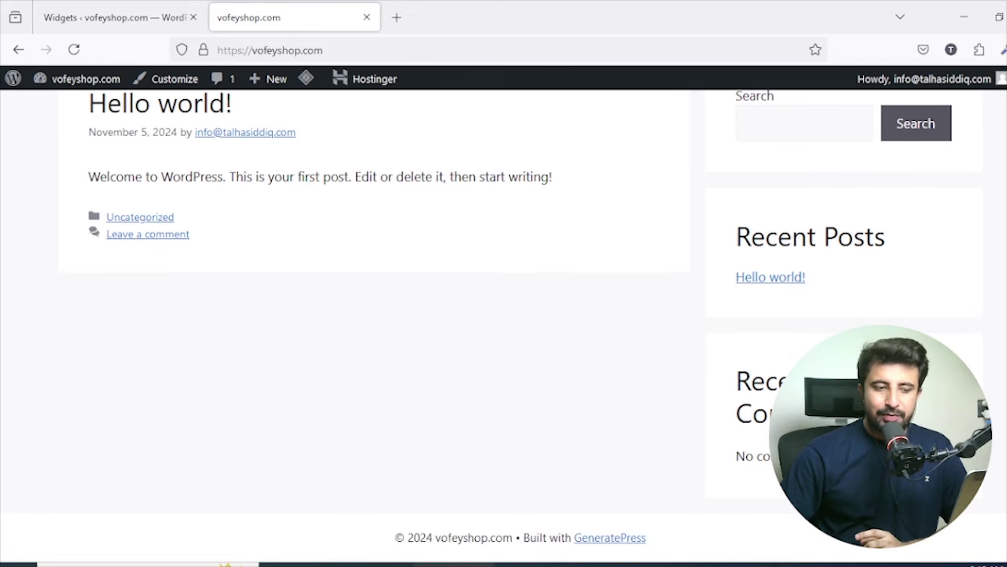
{"action": "left_click", "coordinate": [167, 14]}
Expand the Right Sidebar and select the Latest Comments block and its Recent Comments heading.
{"action": "left_click", "coordinate": [712, 179]}
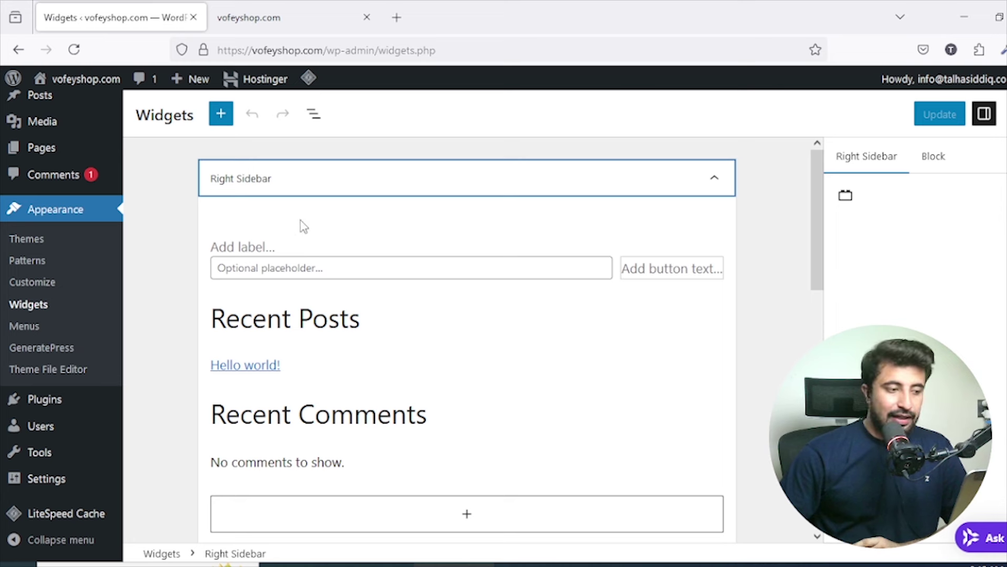
{"action": "scroll", "coordinate": [251, 238], "scroll_direction": "down", "scroll_amount": 3}
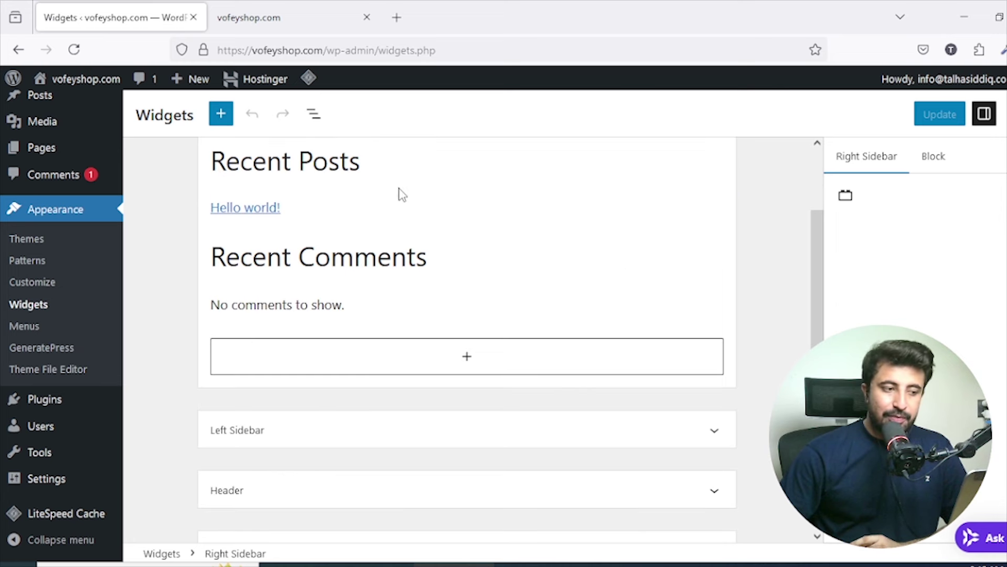
{"action": "left_click", "coordinate": [460, 305]}
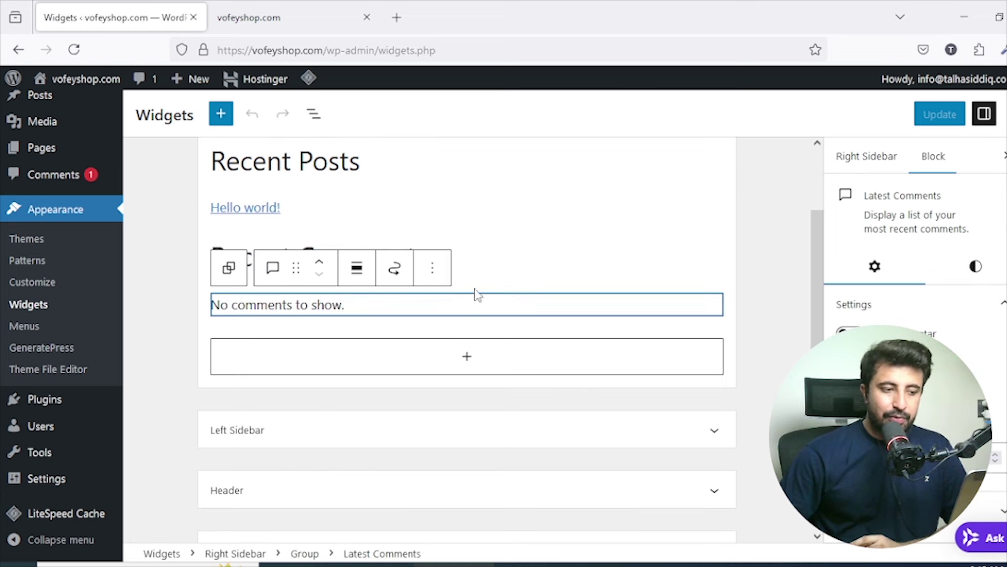
{"action": "left_click", "coordinate": [470, 262]}
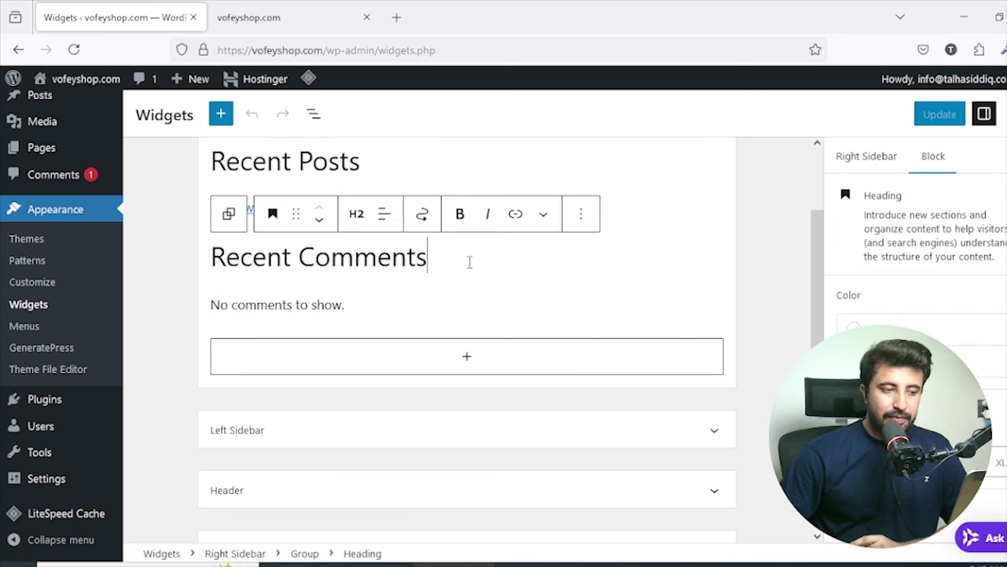
{"action": "left_click", "coordinate": [371, 306]}
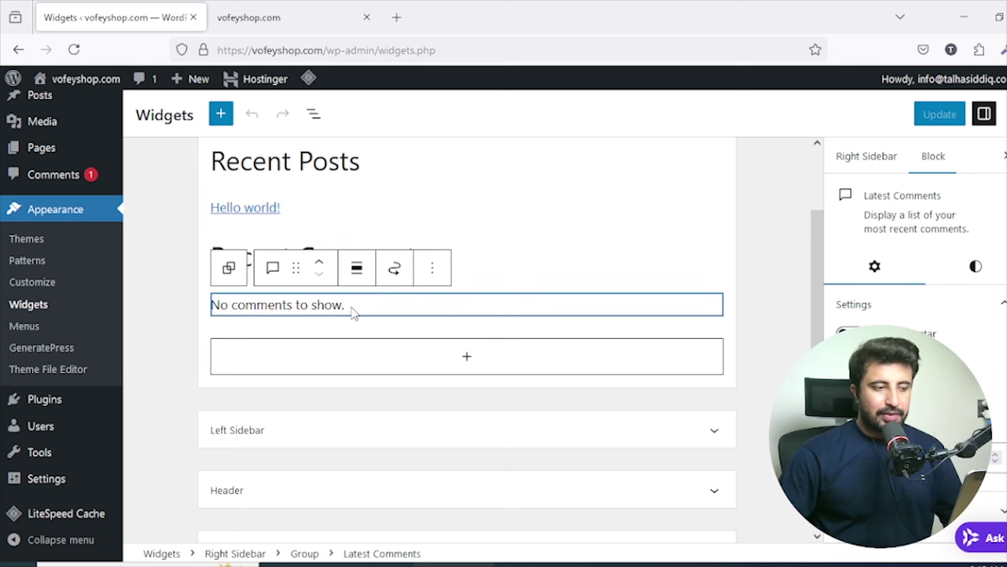
Change the heading to 'Recent MY WORLD', save the widgets, and reload the live site.
{"action": "left_click_drag", "start_coordinate": [496, 247], "coordinate": [307, 257]}
{"action": "type", "text": "MY WORD"}
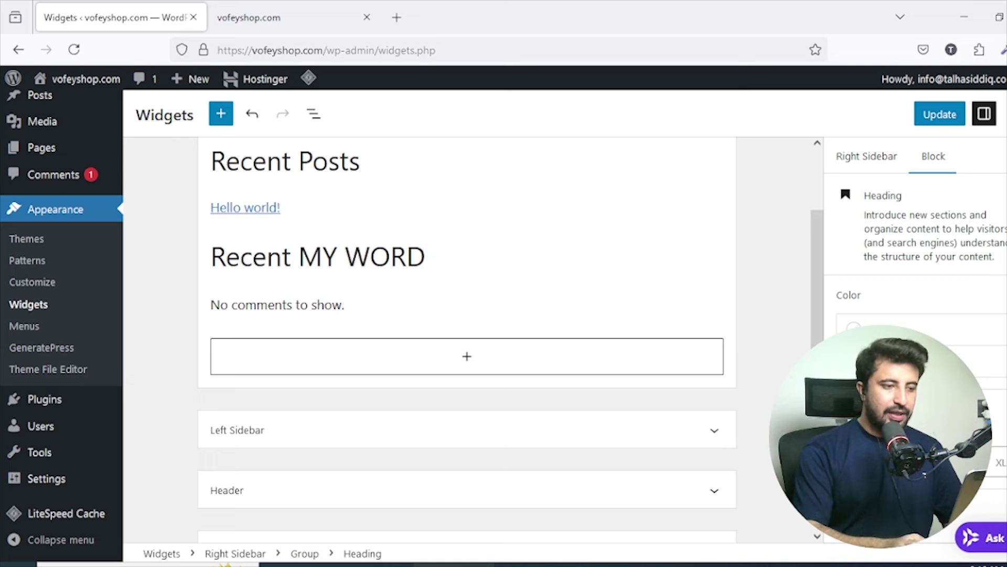
{"action": "key", "text": "BackSpace"}
{"action": "type", "text": "RLD"}
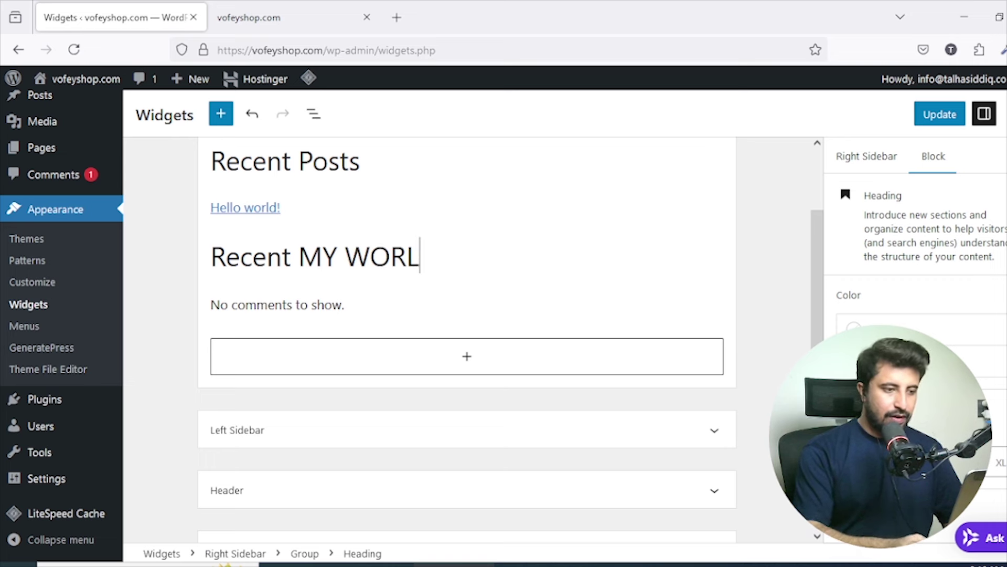
{"action": "left_click", "coordinate": [926, 112]}
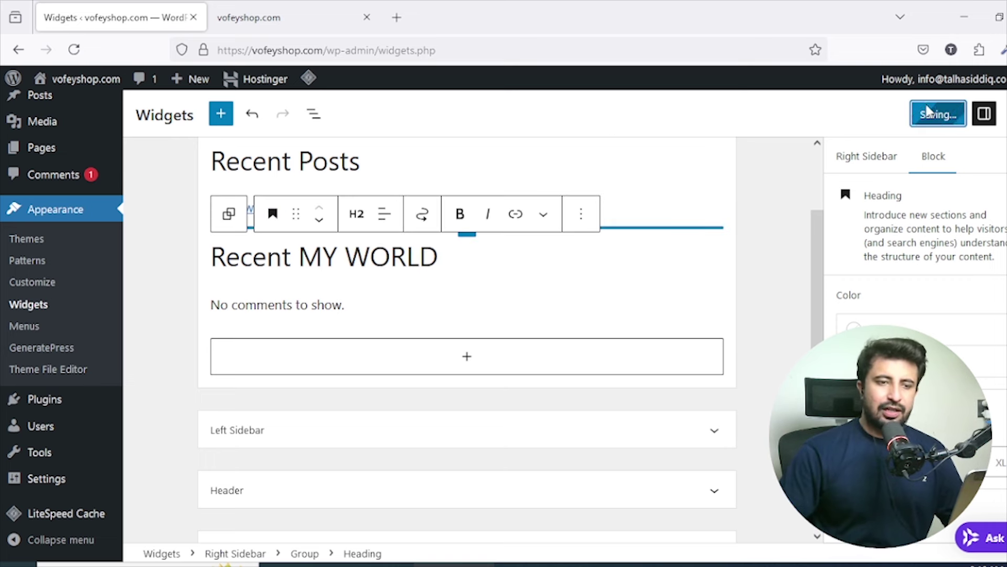
{"action": "left_click", "coordinate": [286, 16]}
{"action": "left_click", "coordinate": [74, 50]}
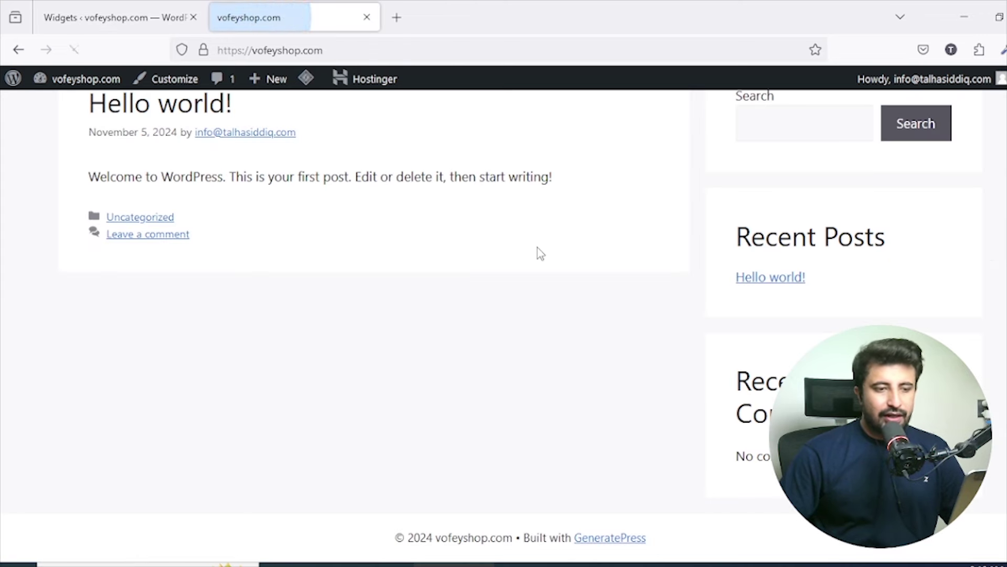
Reload the live vofeyshop.com homepage to check the renamed heading, then return to Widgets.
{"action": "left_click", "coordinate": [115, 17]}
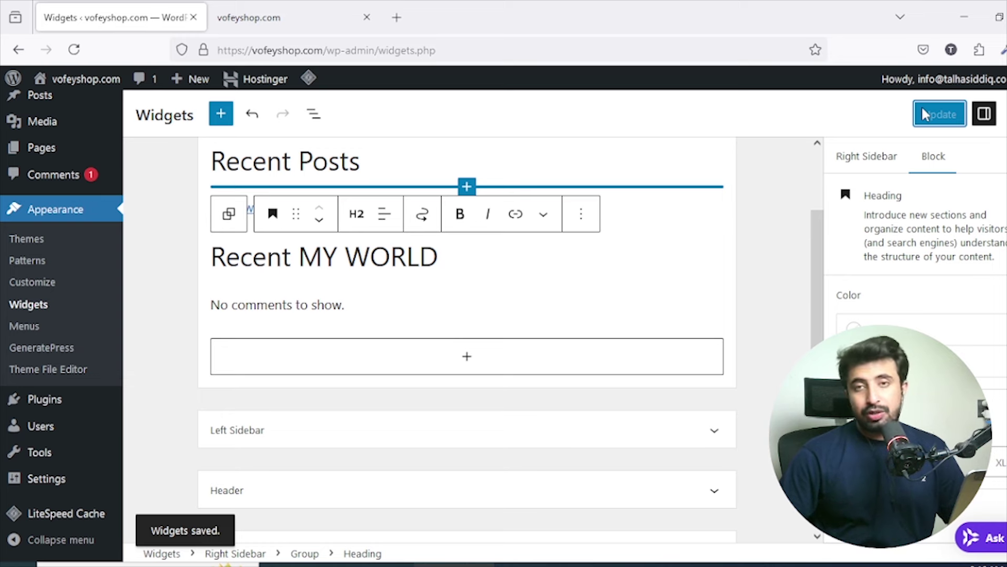
{"action": "left_click", "coordinate": [322, 4]}
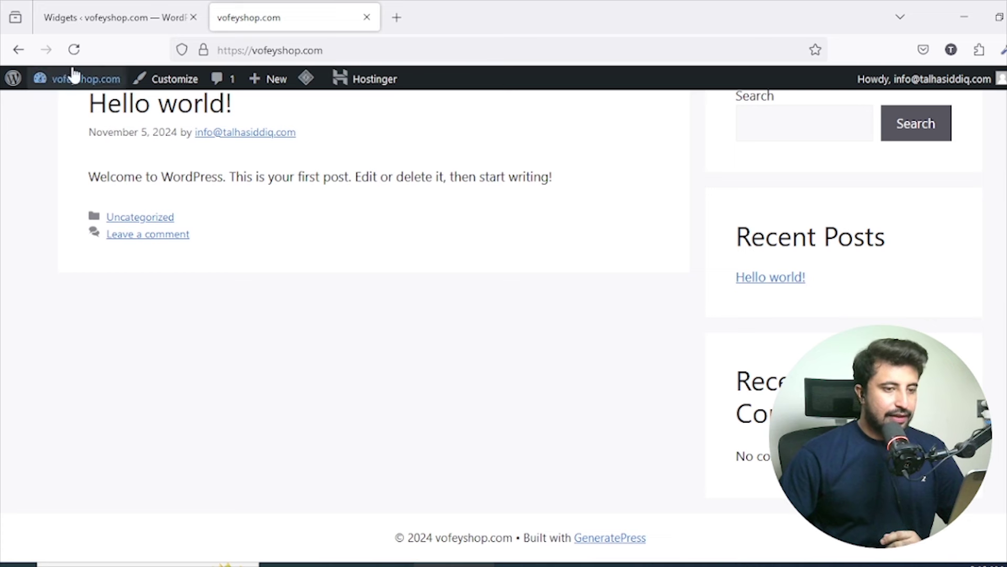
{"action": "left_click", "coordinate": [76, 50]}
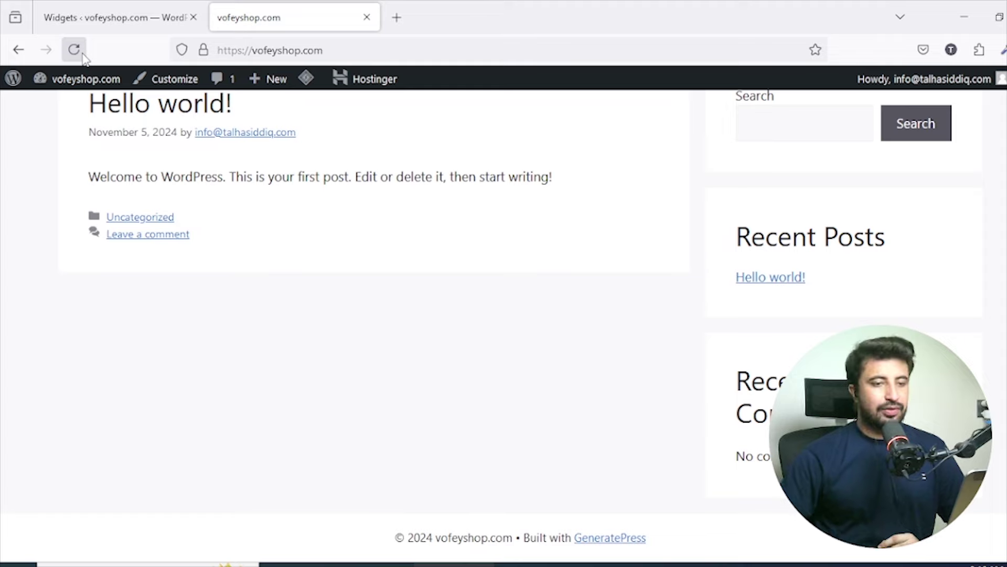
{"action": "left_click", "coordinate": [204, 7]}
Save the widgets again, briefly open the profile page, and go back to Widgets.
{"action": "left_click", "coordinate": [950, 132]}
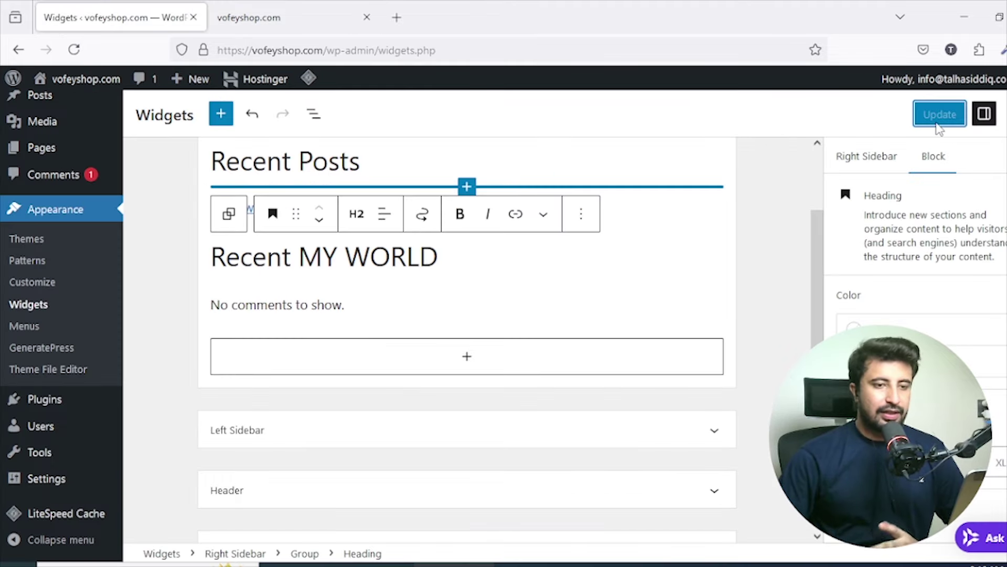
{"action": "scroll", "coordinate": [712, 220], "scroll_direction": "up", "scroll_amount": 2}
{"action": "mouse_move", "coordinate": [924, 81]}
{"action": "left_click", "coordinate": [923, 122]}
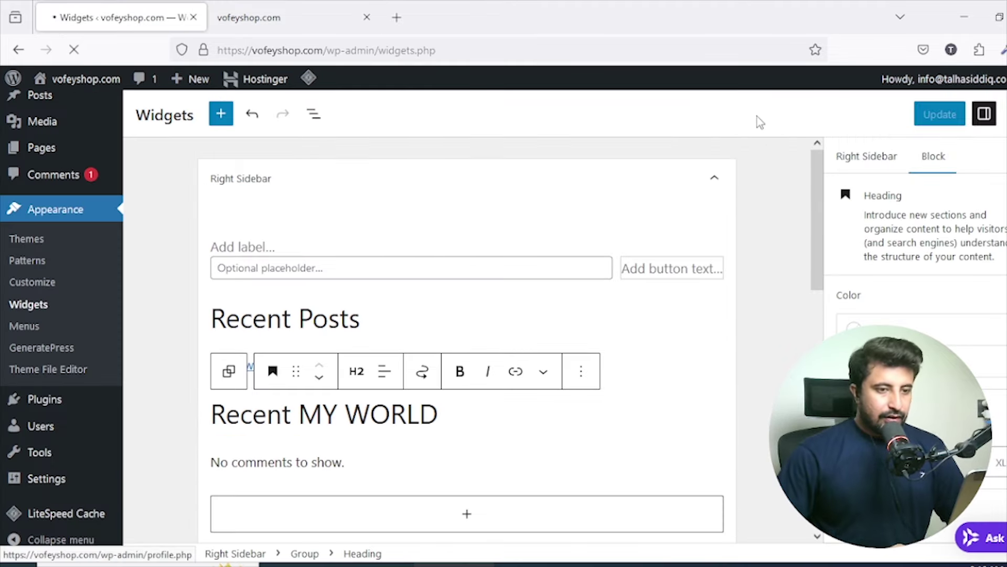
{"action": "left_click", "coordinate": [19, 50]}
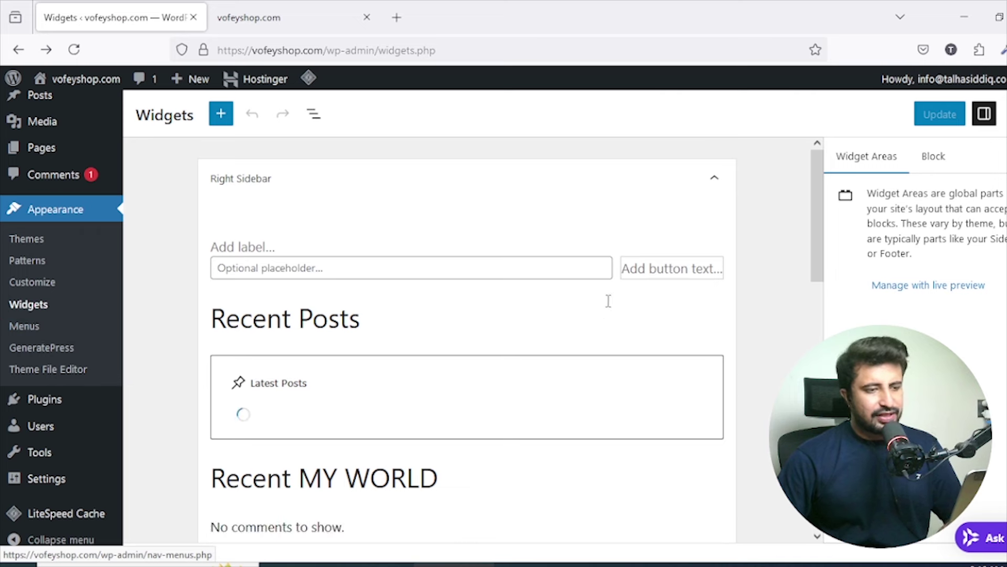
Expand the Left Sidebar to reveal its Archives and Categories widgets.
{"action": "scroll", "coordinate": [609, 302], "scroll_direction": "down", "scroll_amount": 4}
{"action": "scroll", "coordinate": [598, 312], "scroll_direction": "down", "scroll_amount": 1}
{"action": "left_click", "coordinate": [477, 351]}
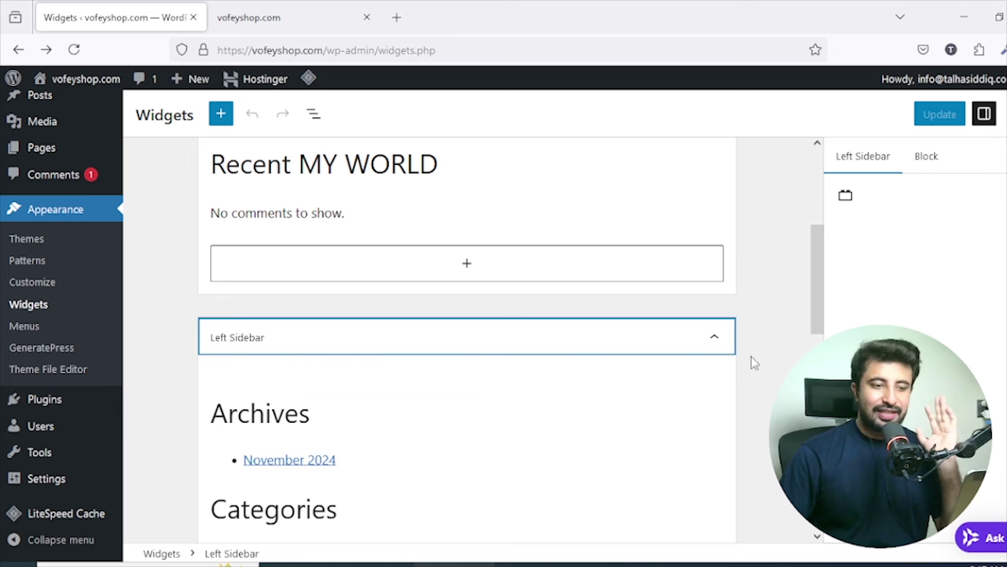
Collapse the Left Sidebar, expand the Header area, and glance at the live front page.
{"action": "left_click", "coordinate": [715, 338]}
{"action": "scroll", "coordinate": [427, 231], "scroll_direction": "down", "scroll_amount": 5}
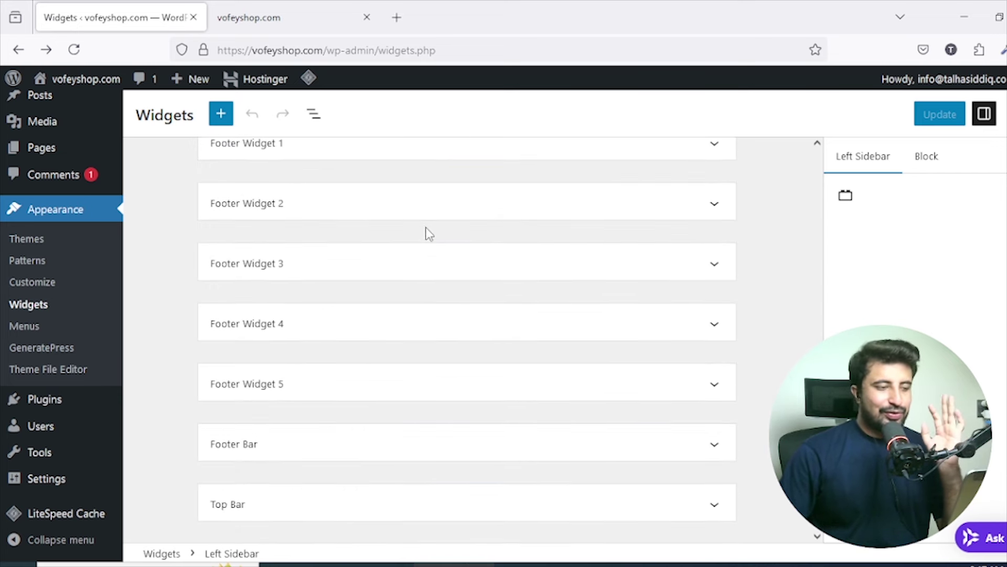
{"action": "scroll", "coordinate": [429, 234], "scroll_direction": "up", "scroll_amount": 4}
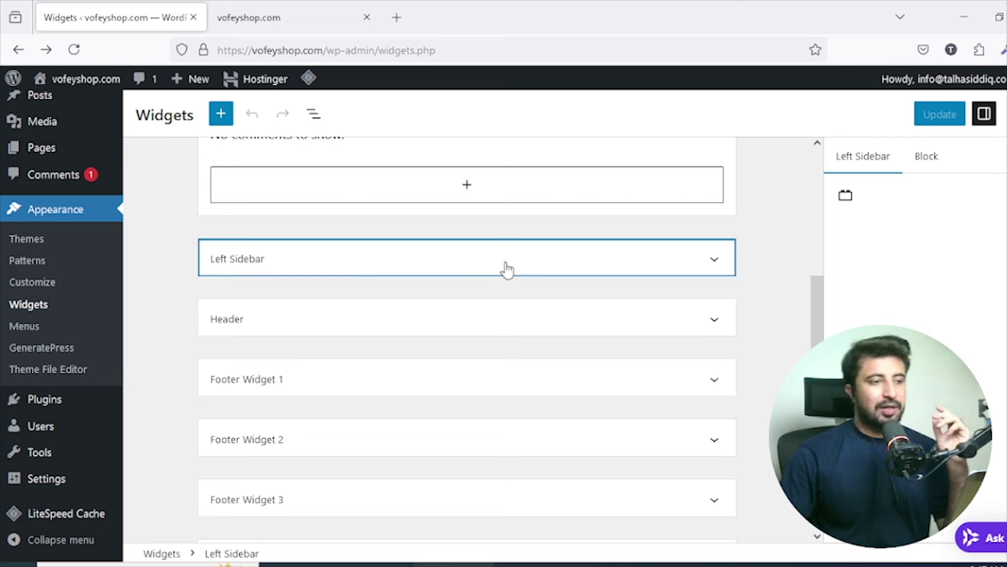
{"action": "left_click", "coordinate": [546, 323]}
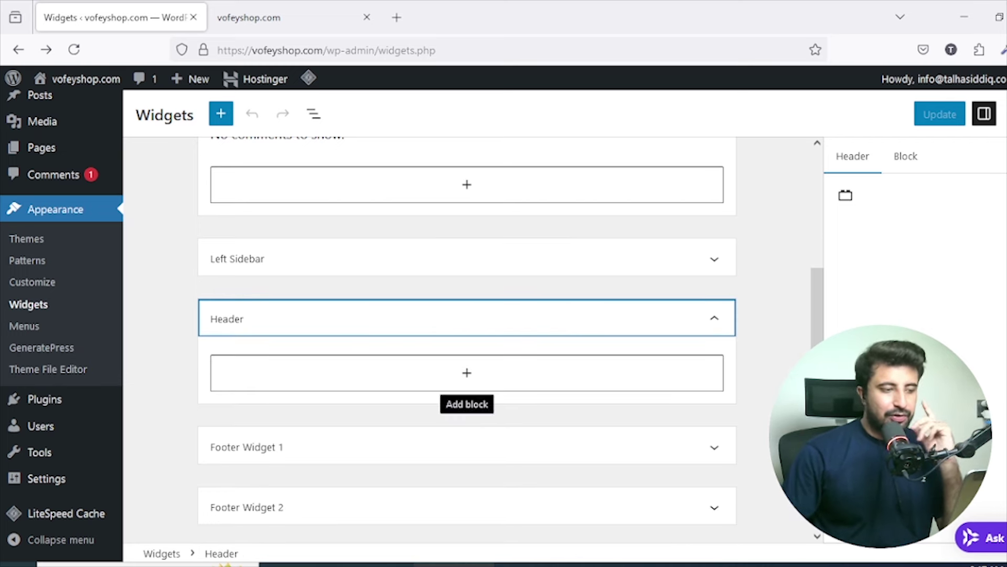
{"action": "scroll", "coordinate": [684, 270], "scroll_direction": "down", "scroll_amount": 5}
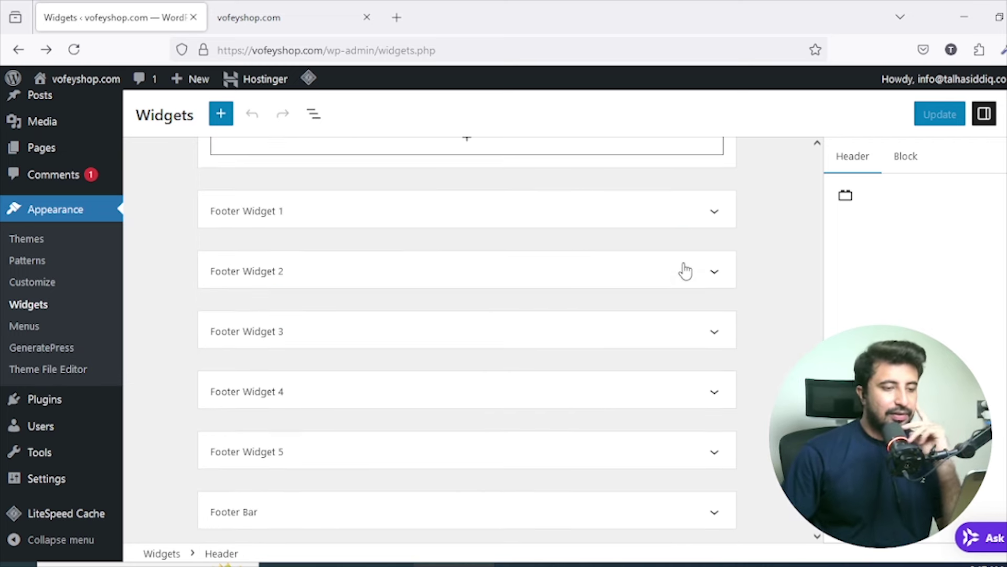
{"action": "scroll", "coordinate": [609, 283], "scroll_direction": "up", "scroll_amount": 2}
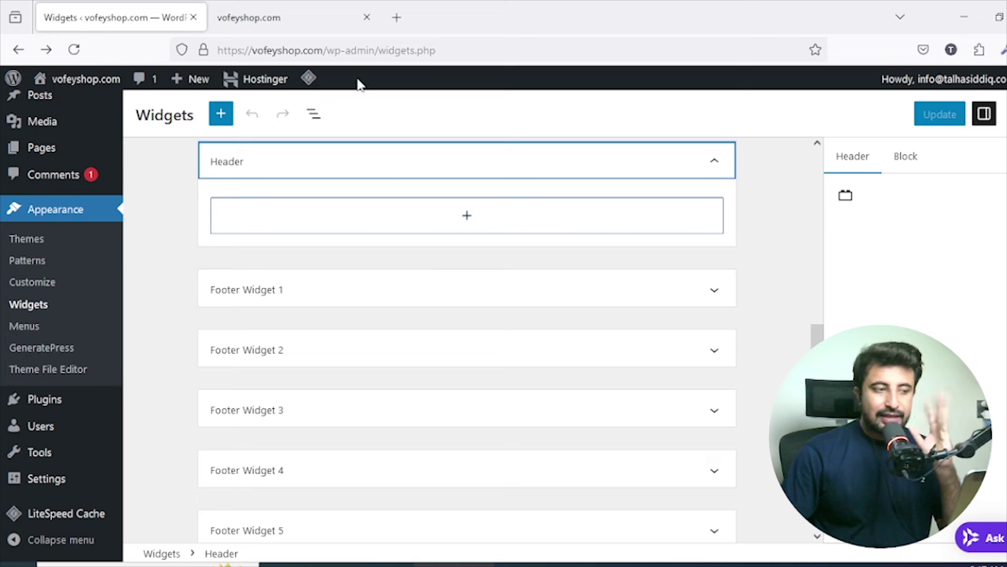
{"action": "left_click", "coordinate": [317, 21]}
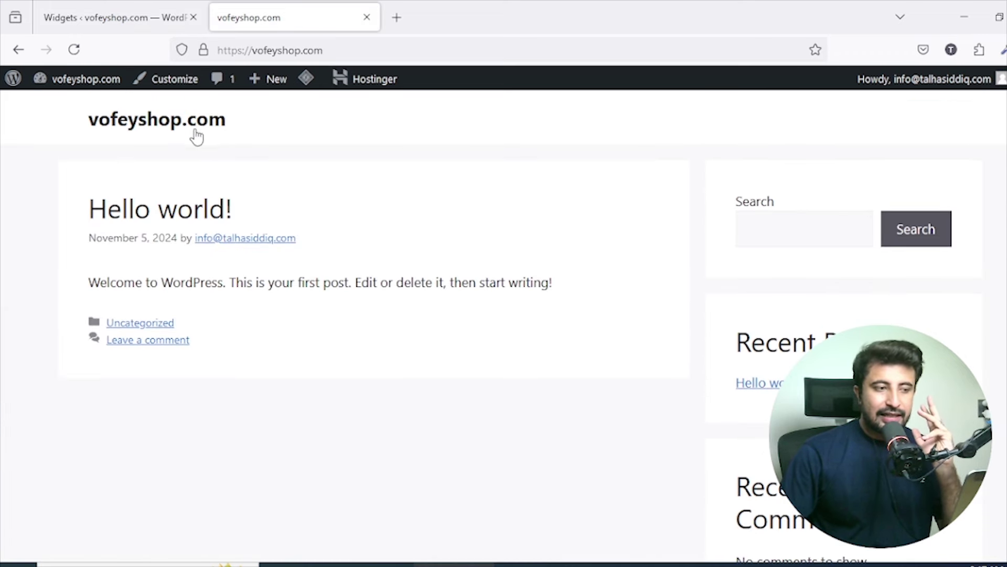
{"action": "left_click", "coordinate": [115, 17]}
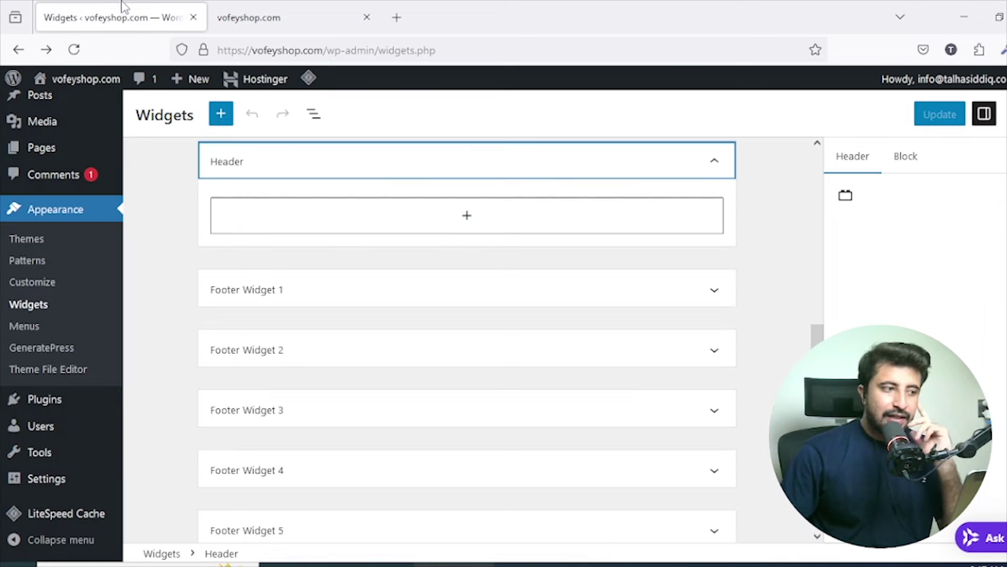
Expand Footer Widget 1–5 and Footer Bar, then scroll the live front page to its footer.
{"action": "left_click", "coordinate": [554, 292]}
{"action": "left_click", "coordinate": [443, 428]}
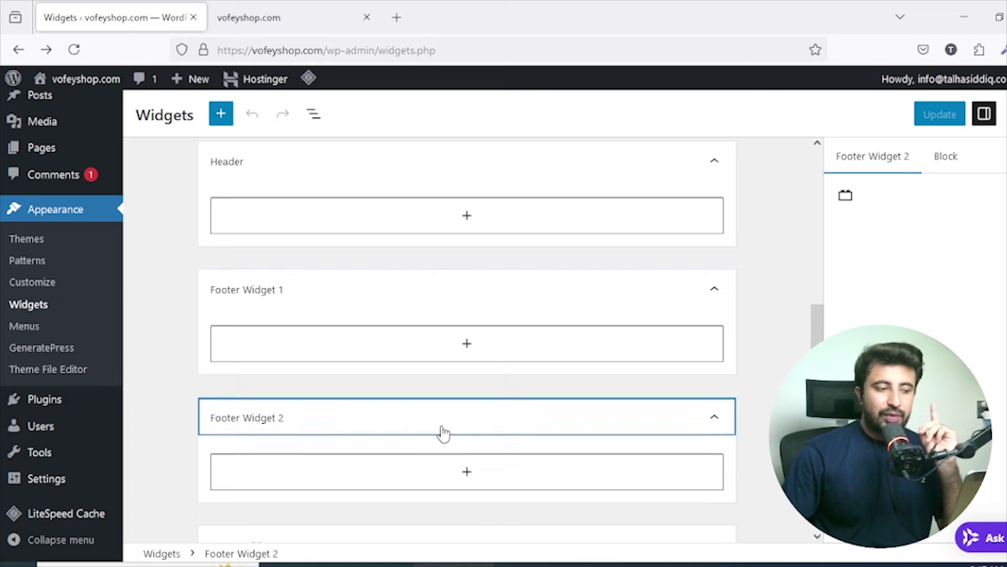
{"action": "scroll", "coordinate": [492, 411], "scroll_direction": "down", "scroll_amount": 3}
{"action": "left_click", "coordinate": [488, 391]}
{"action": "scroll", "coordinate": [494, 370], "scroll_direction": "down", "scroll_amount": 4}
{"action": "left_click", "coordinate": [491, 280]}
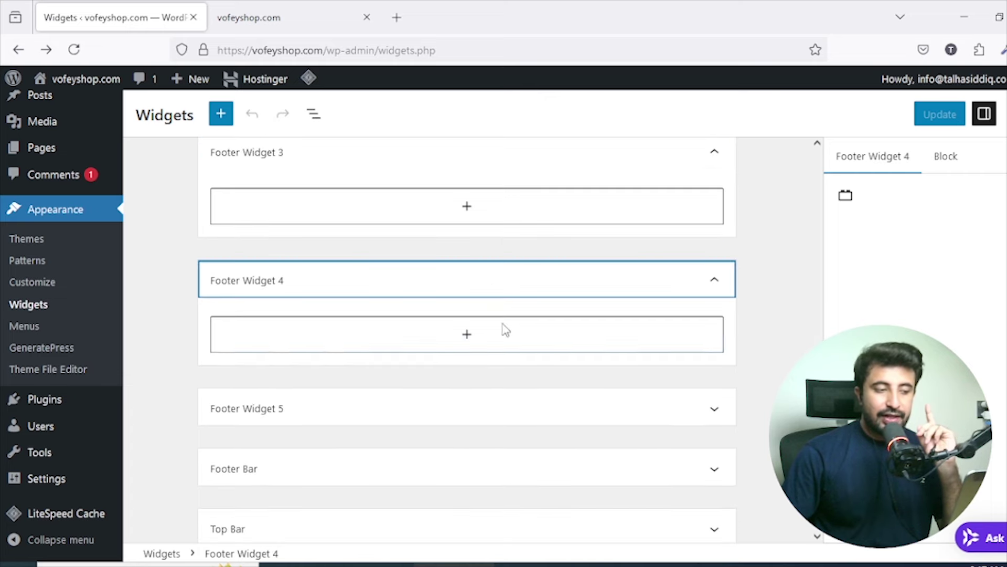
{"action": "left_click", "coordinate": [493, 407]}
{"action": "scroll", "coordinate": [524, 362], "scroll_direction": "down", "scroll_amount": 2}
{"action": "scroll", "coordinate": [404, 497], "scroll_direction": "down", "scroll_amount": 1}
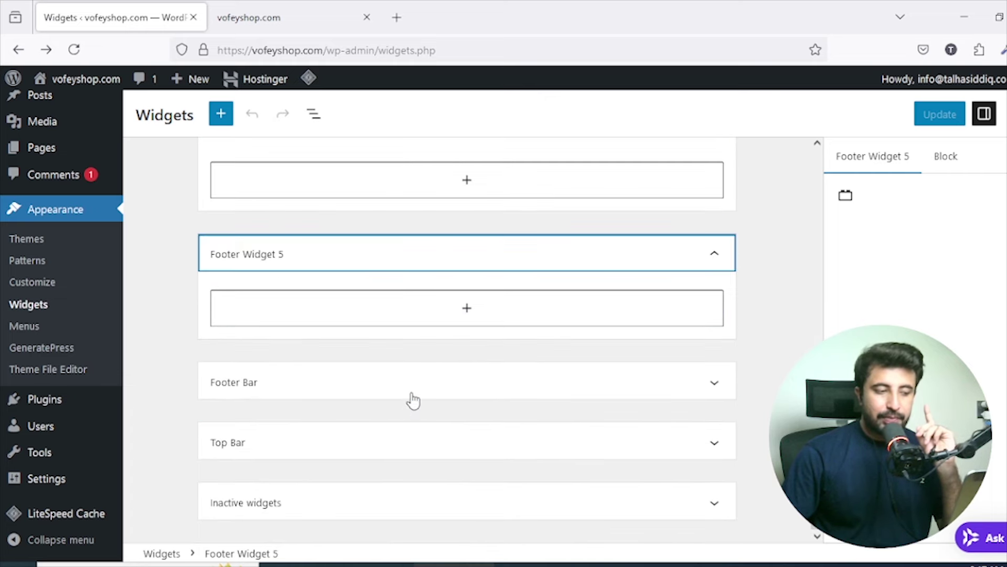
{"action": "left_click", "coordinate": [411, 398]}
{"action": "left_click", "coordinate": [306, 10]}
{"action": "scroll", "coordinate": [592, 369], "scroll_direction": "down", "scroll_amount": 2}
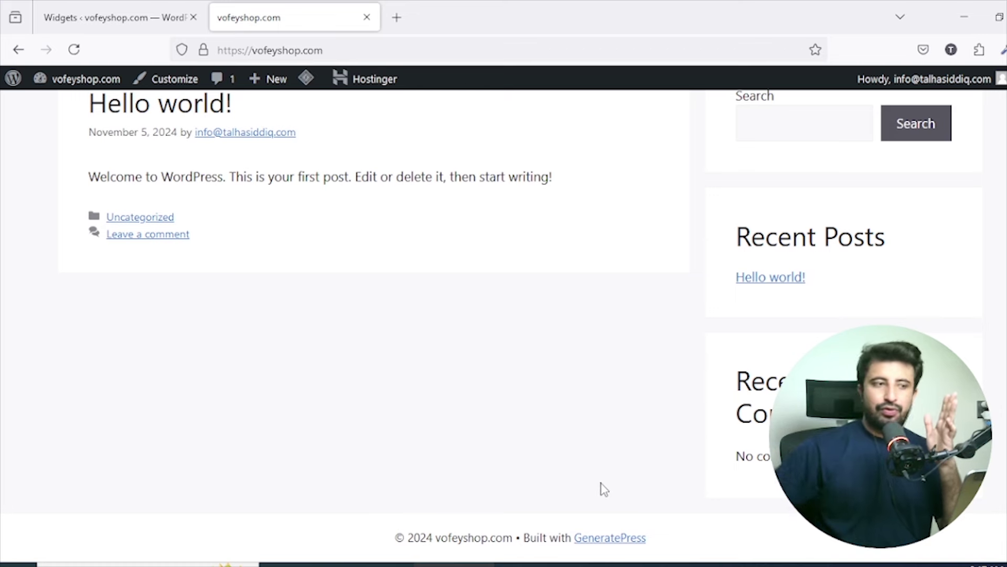
Back on the Widgets tab, expand the empty Top Bar and Inactive widgets areas.
{"action": "left_click", "coordinate": [116, 17]}
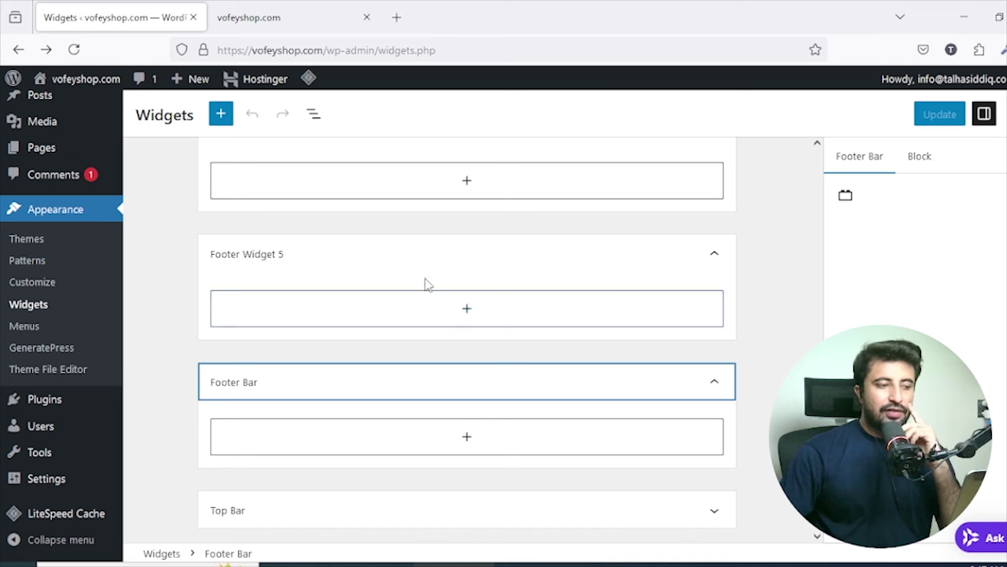
{"action": "scroll", "coordinate": [426, 284], "scroll_direction": "up", "scroll_amount": 8}
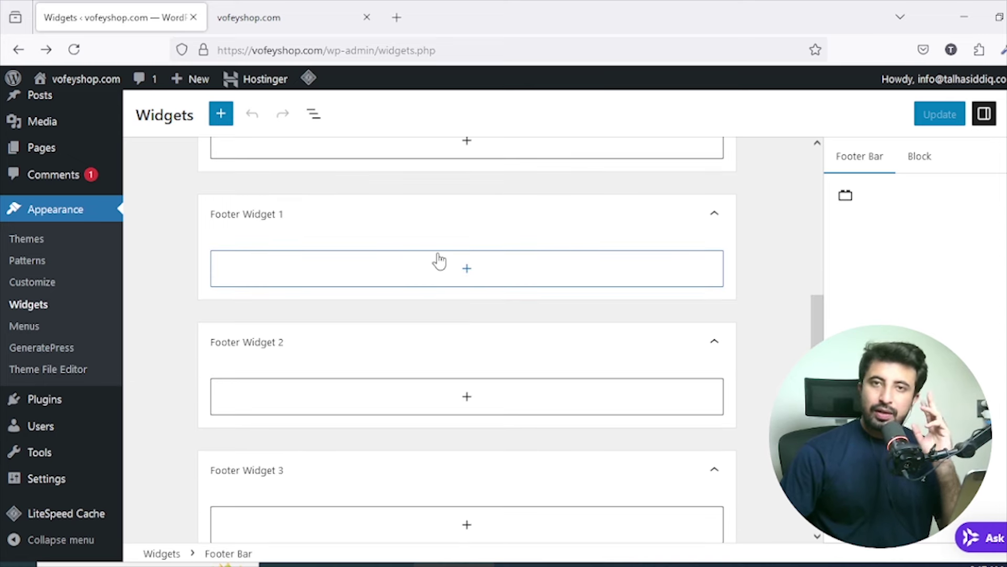
{"action": "scroll", "coordinate": [441, 257], "scroll_direction": "down", "scroll_amount": 3}
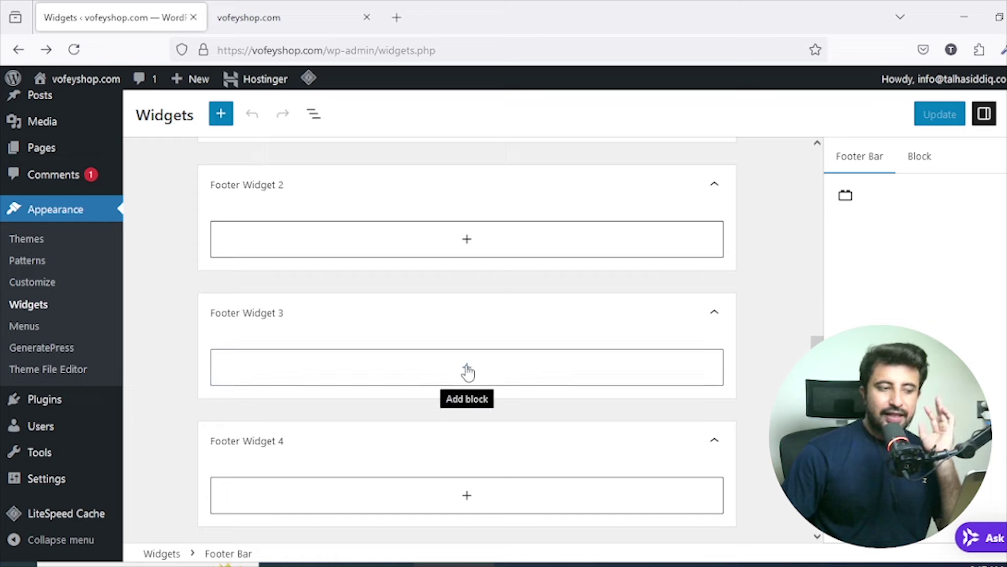
{"action": "scroll", "coordinate": [472, 373], "scroll_direction": "down", "scroll_amount": 4}
{"action": "scroll", "coordinate": [486, 347], "scroll_direction": "down", "scroll_amount": 2}
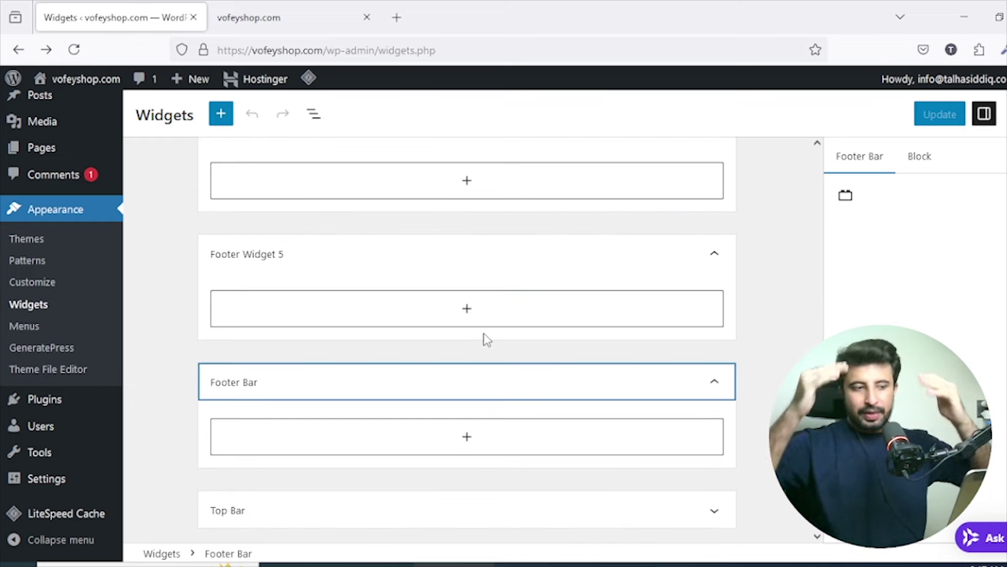
{"action": "scroll", "coordinate": [624, 414], "scroll_direction": "down", "scroll_amount": 1}
{"action": "left_click", "coordinate": [674, 459]}
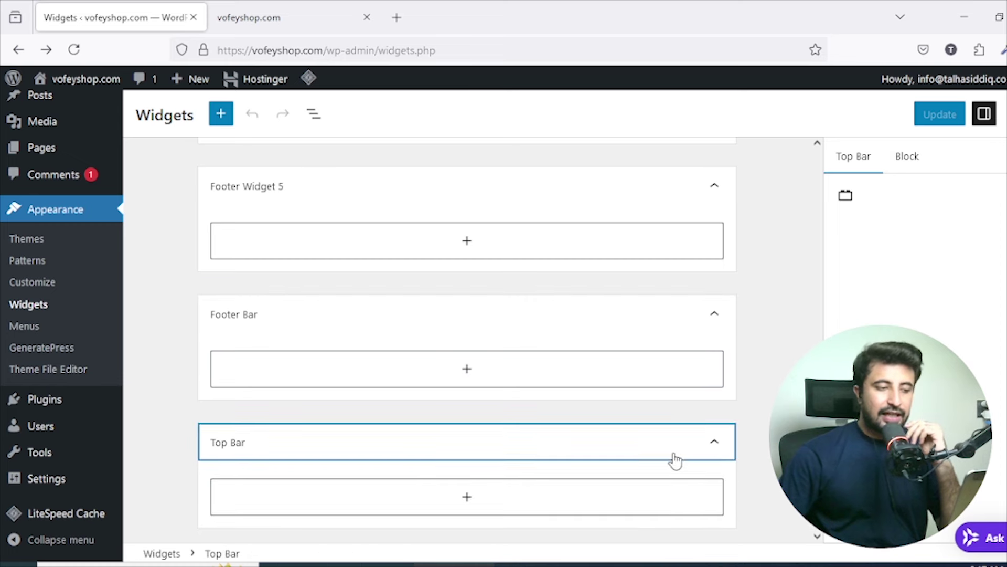
{"action": "scroll", "coordinate": [603, 374], "scroll_direction": "down", "scroll_amount": 1}
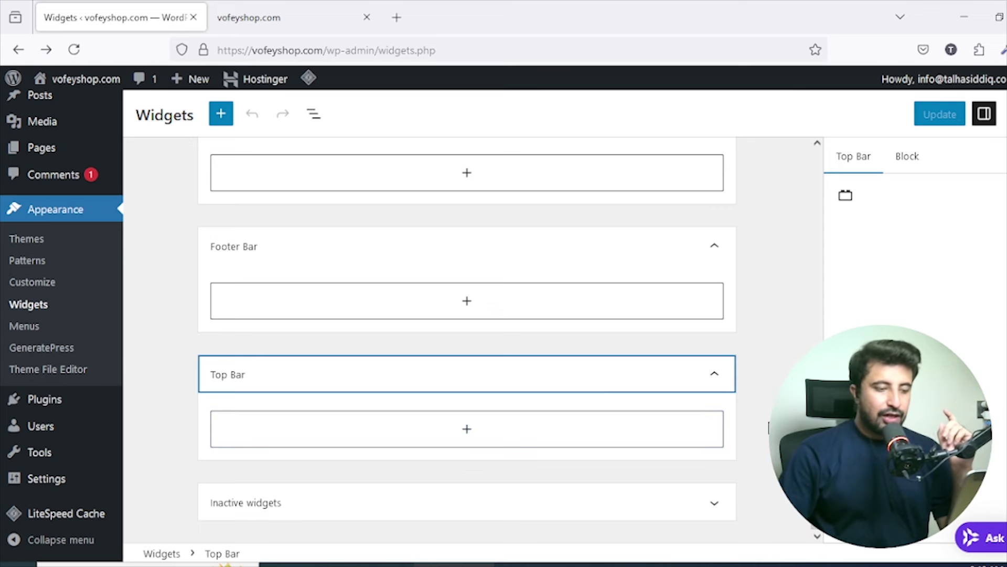
{"action": "left_click", "coordinate": [725, 508]}
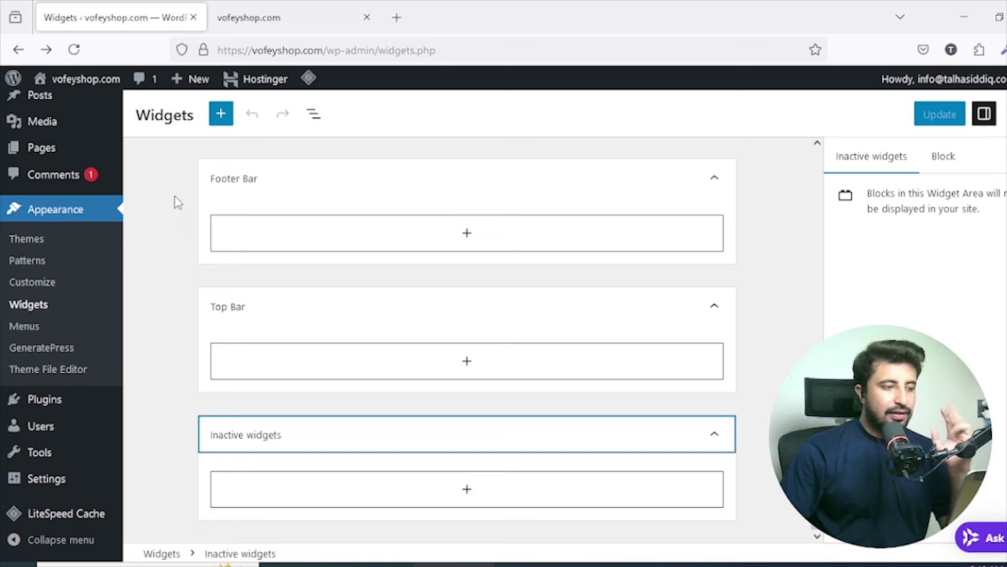
Open Appearance > Menus and scroll the page showing no menus yet.
{"action": "left_click", "coordinate": [17, 333]}
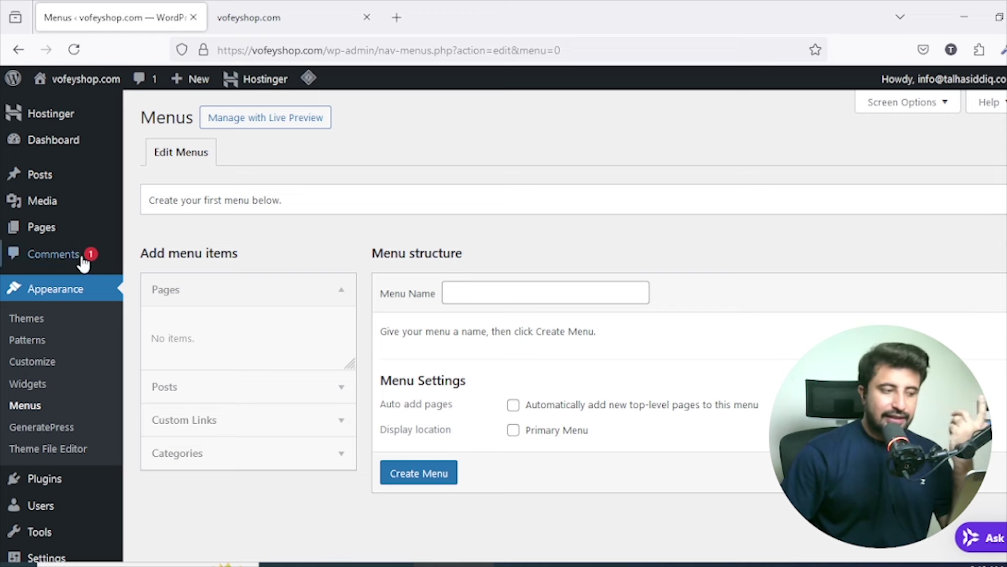
{"action": "scroll", "coordinate": [31, 294], "scroll_direction": "down", "scroll_amount": 2}
Open Appearance > GeneratePress and scroll through its dashboard options.
{"action": "left_click", "coordinate": [57, 350]}
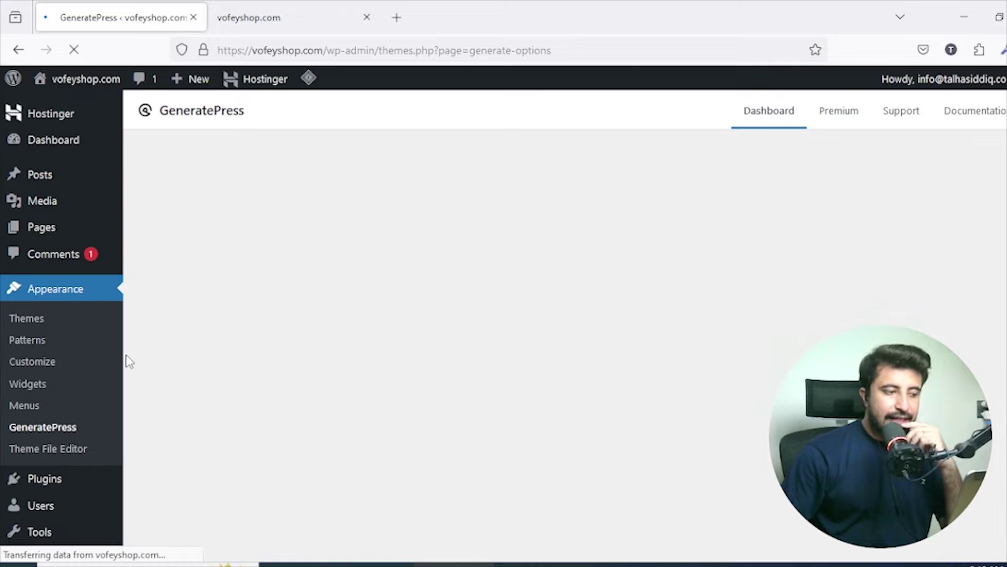
{"action": "scroll", "coordinate": [352, 267], "scroll_direction": "down", "scroll_amount": 3}
{"action": "scroll", "coordinate": [352, 268], "scroll_direction": "down", "scroll_amount": 10}
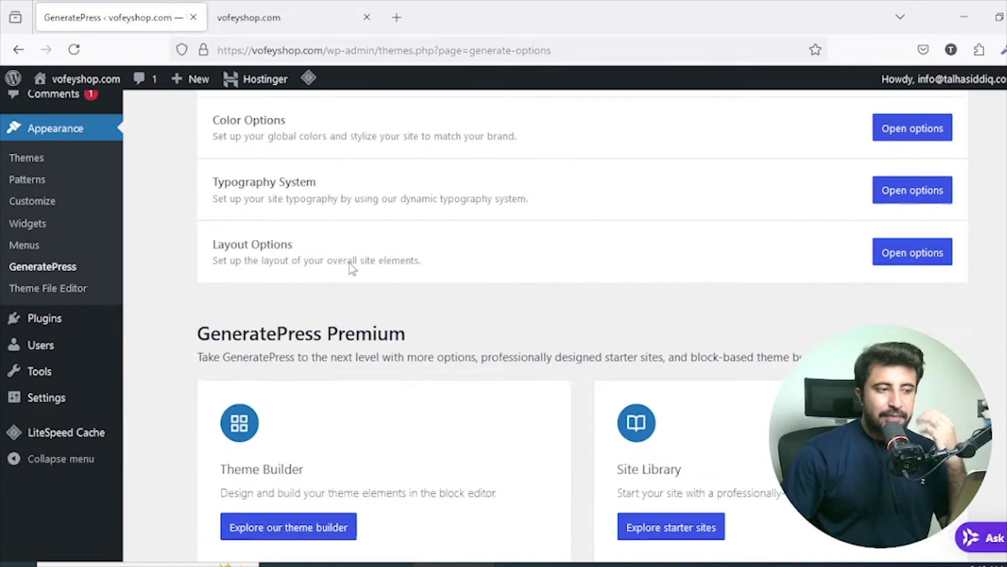
{"action": "scroll", "coordinate": [351, 265], "scroll_direction": "up", "scroll_amount": 10}
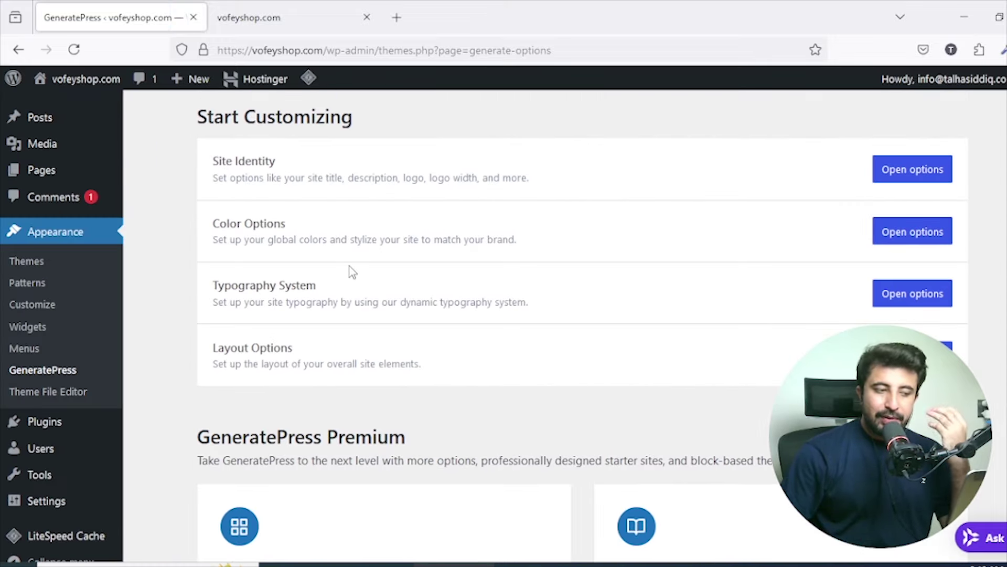
{"action": "scroll", "coordinate": [351, 276], "scroll_direction": "up", "scroll_amount": 2}
{"action": "scroll", "coordinate": [350, 277], "scroll_direction": "down", "scroll_amount": 10}
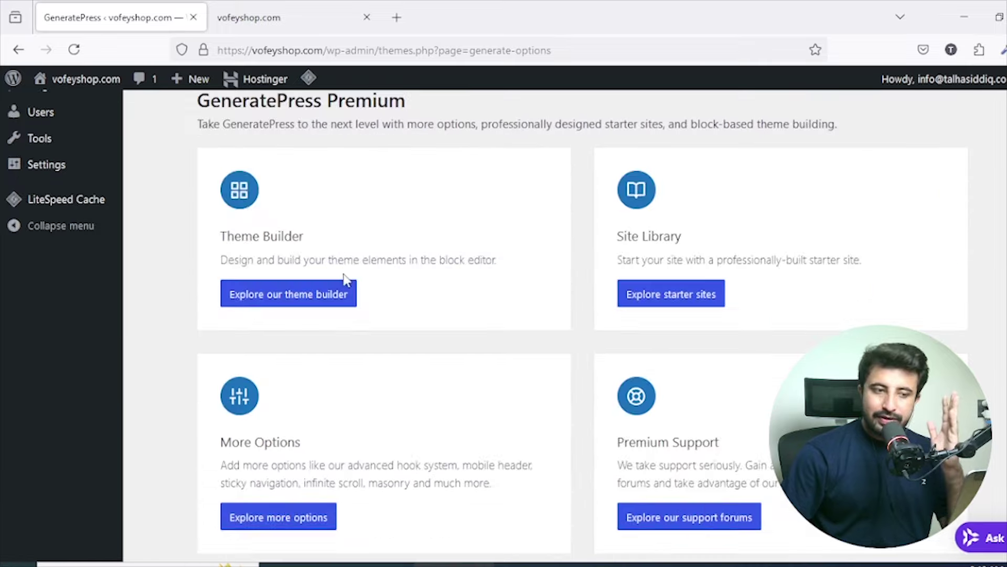
{"action": "scroll", "coordinate": [347, 314], "scroll_direction": "up", "scroll_amount": 10}
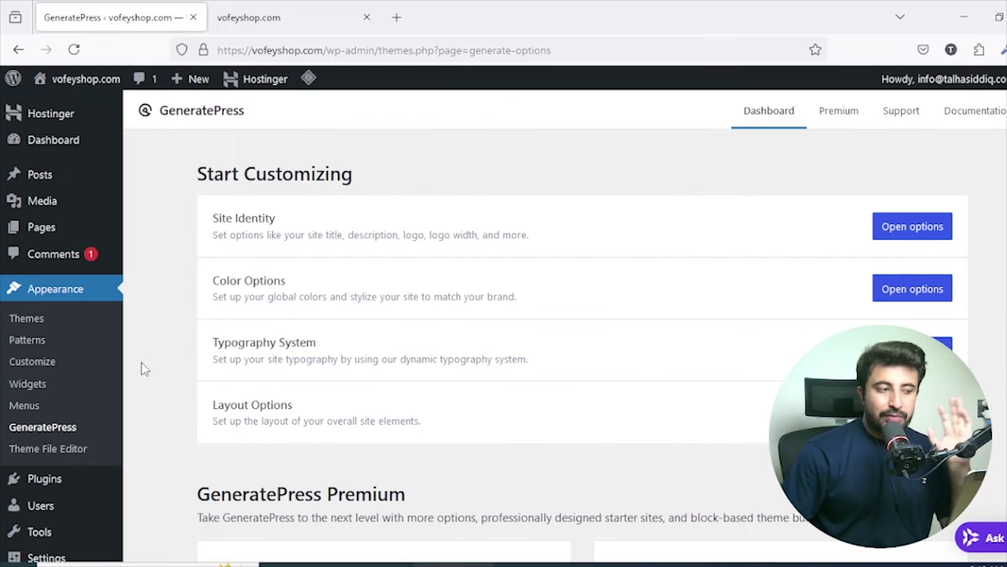
{"action": "scroll", "coordinate": [492, 246], "scroll_direction": "down", "scroll_amount": 5}
{"action": "scroll", "coordinate": [491, 254], "scroll_direction": "up", "scroll_amount": 3}
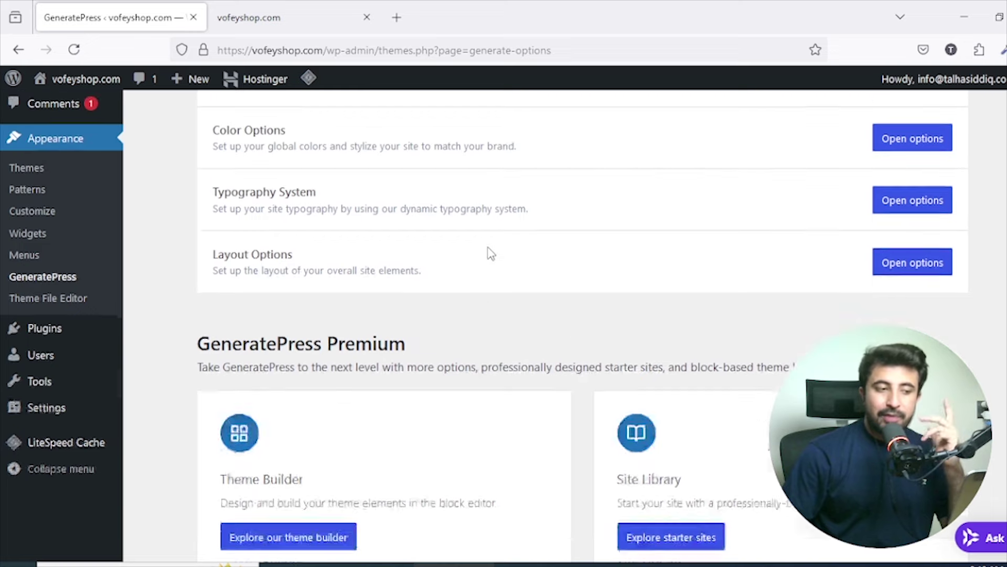
{"action": "scroll", "coordinate": [490, 254], "scroll_direction": "up", "scroll_amount": 3}
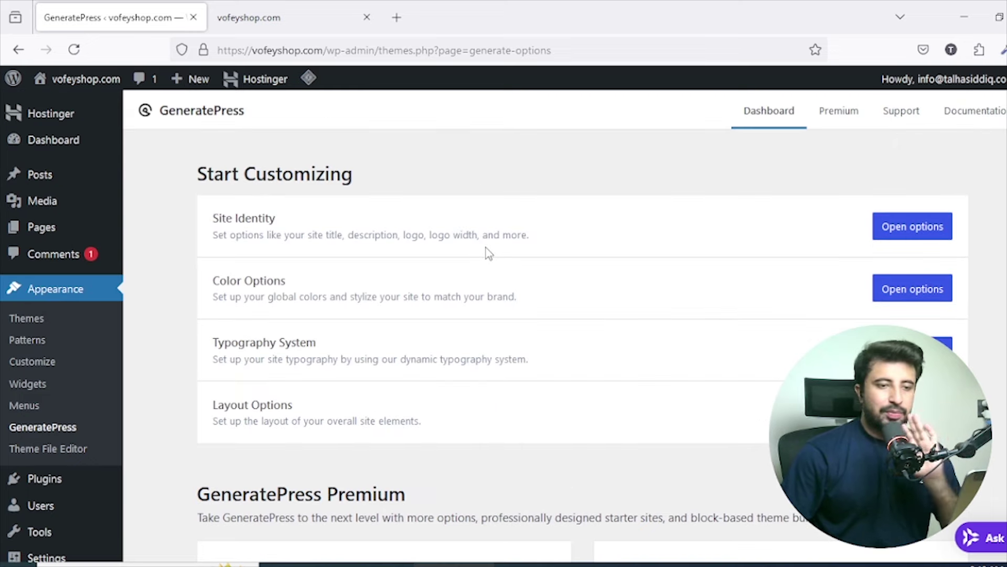
Open the GeneratePress Premium page in a new tab, then return to the theme dashboard.
{"action": "left_click", "coordinate": [836, 113]}
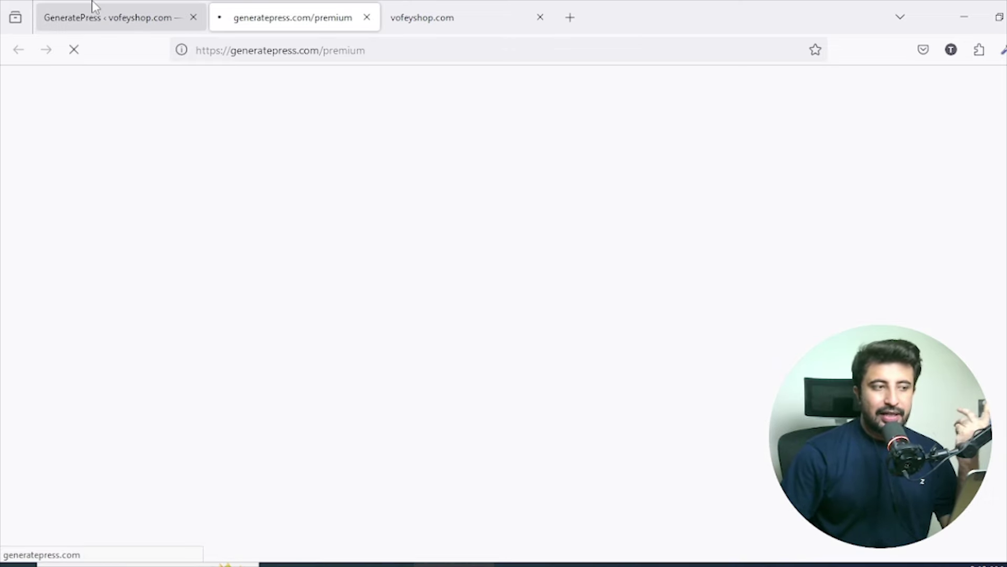
{"action": "left_click", "coordinate": [119, 7]}
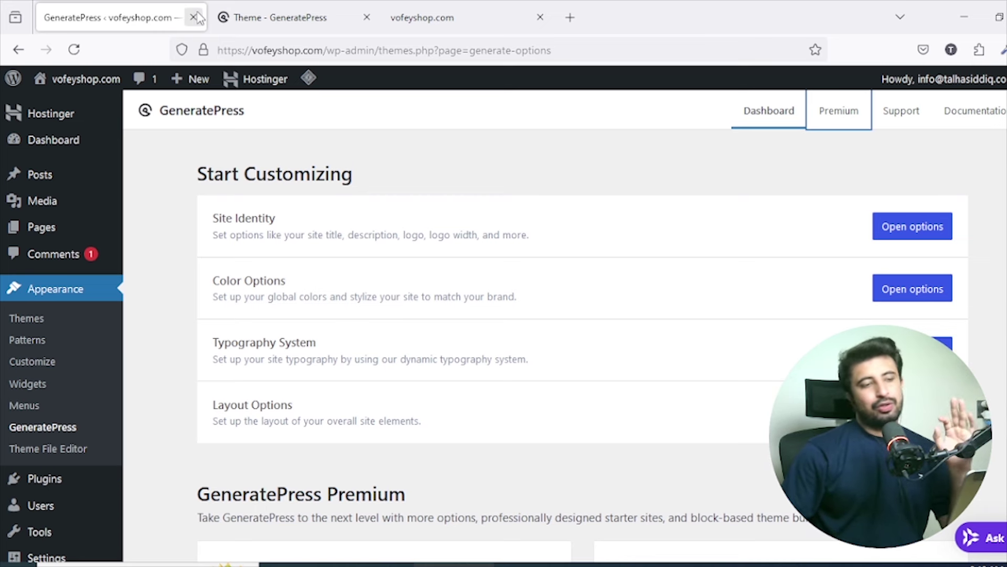
{"action": "scroll", "coordinate": [404, 180], "scroll_direction": "down", "scroll_amount": 3}
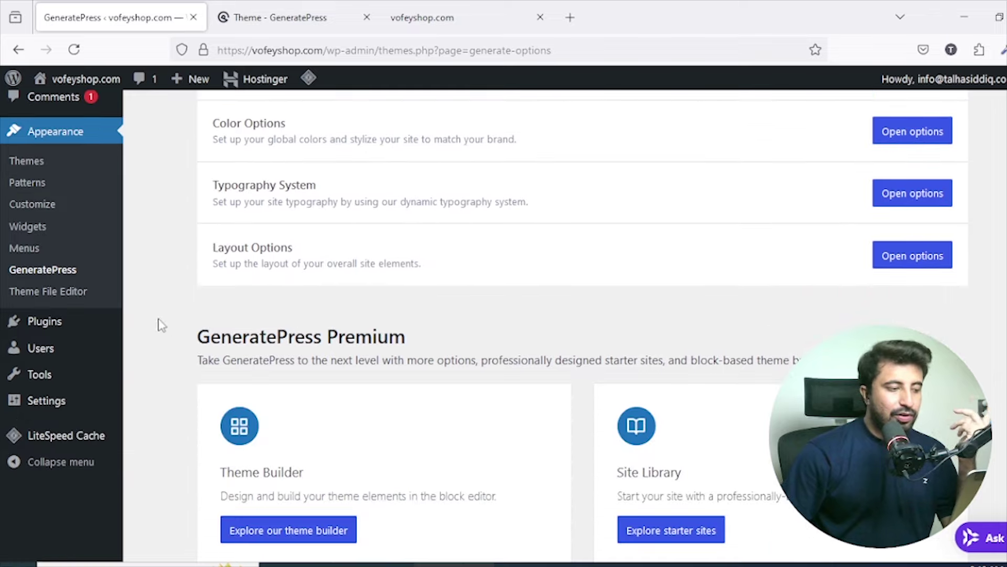
Open the Theme File Editor past the warning, view style.css, and select footer-min.php.
{"action": "left_click", "coordinate": [81, 290]}
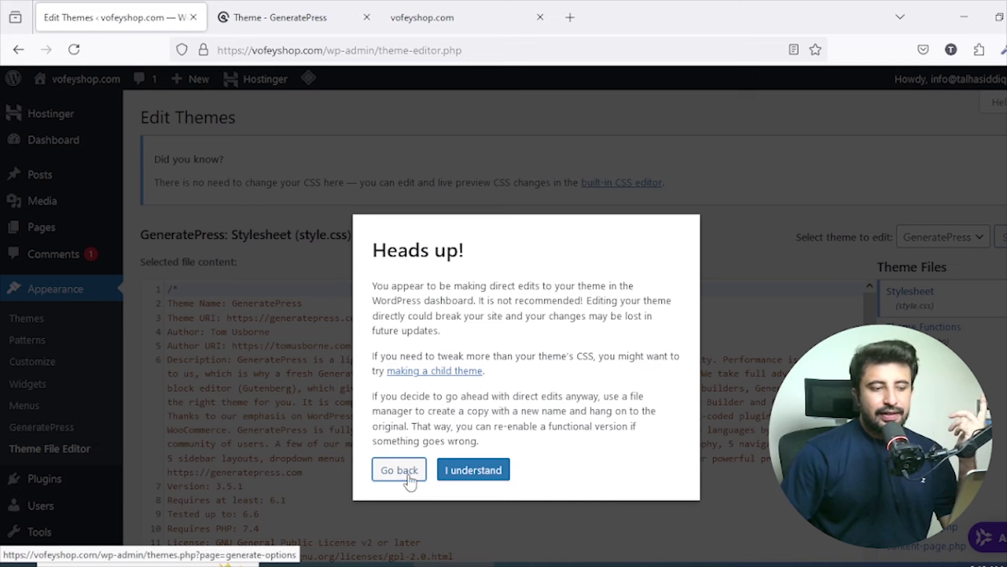
{"action": "left_click", "coordinate": [460, 467]}
{"action": "scroll", "coordinate": [432, 286], "scroll_direction": "down", "scroll_amount": 4}
{"action": "scroll", "coordinate": [953, 317], "scroll_direction": "down", "scroll_amount": 3}
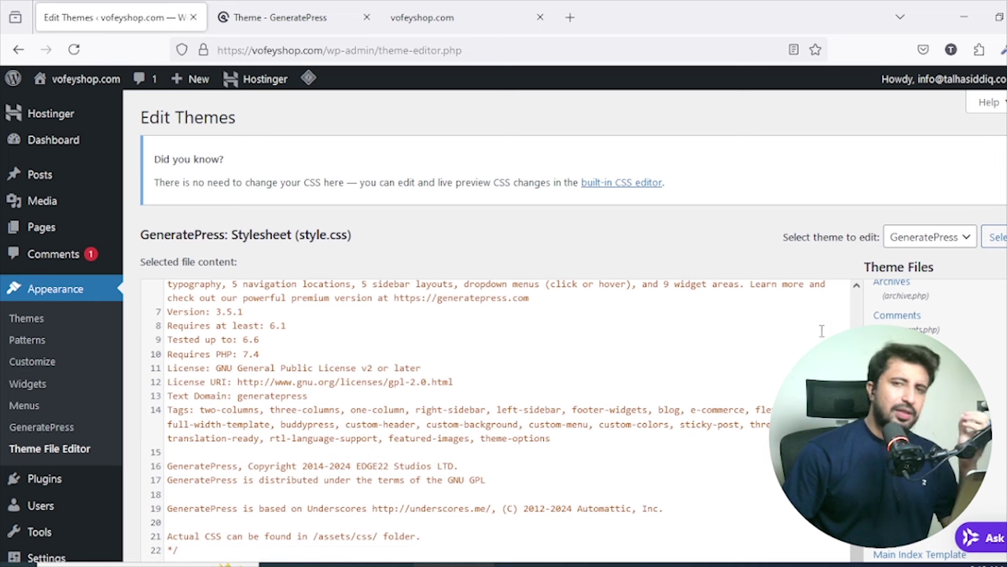
{"action": "scroll", "coordinate": [937, 315], "scroll_direction": "up", "scroll_amount": 3}
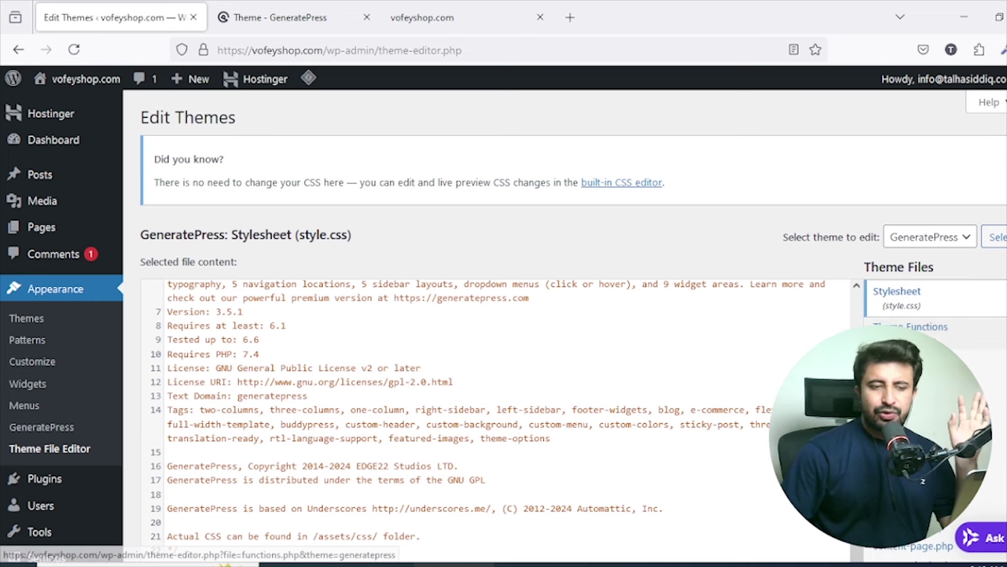
{"action": "scroll", "coordinate": [943, 339], "scroll_direction": "down", "scroll_amount": 5}
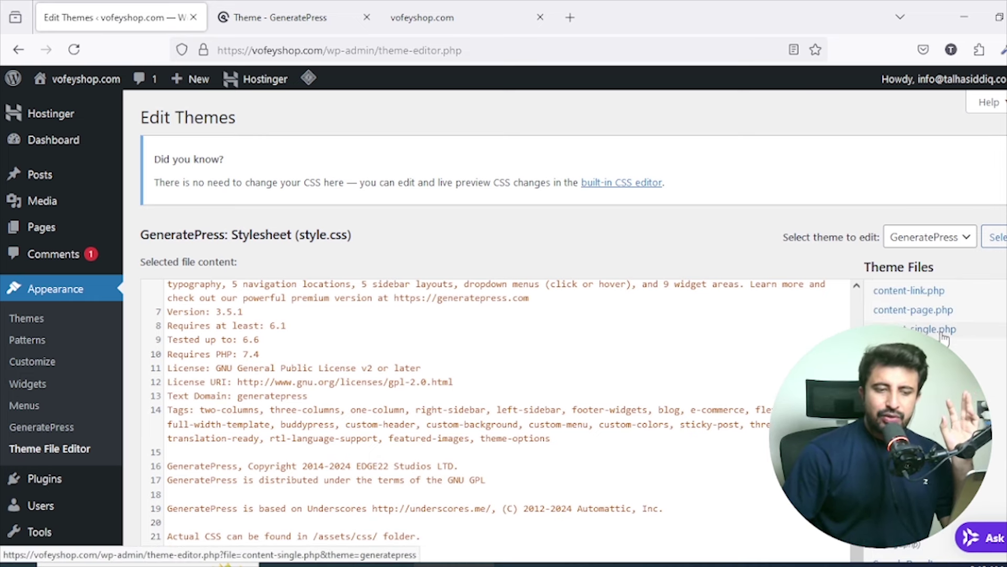
{"action": "left_click", "coordinate": [929, 375]}
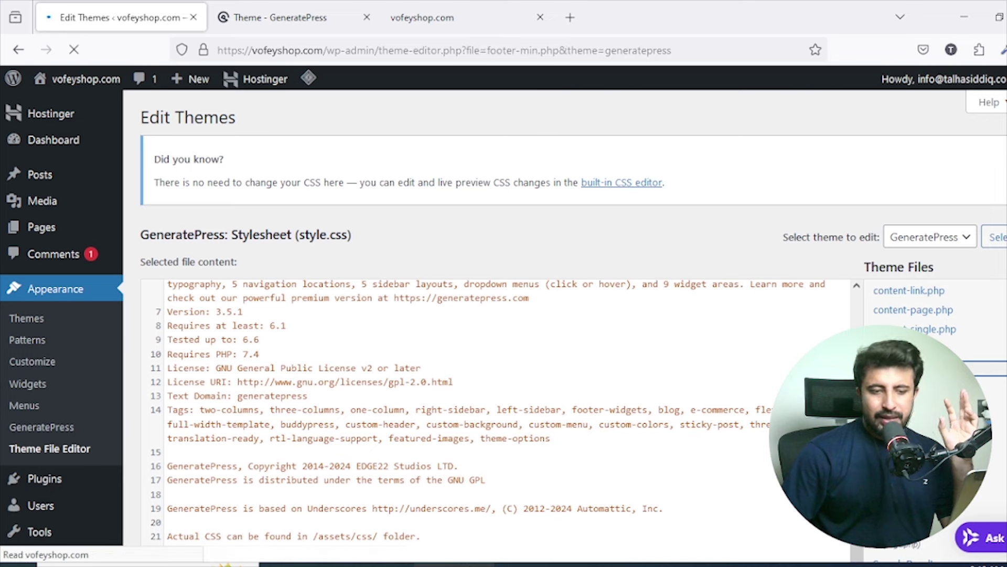
Glance at the GeneratePress page and live vofeyshop.com site tabs, then return to the editor.
{"action": "scroll", "coordinate": [367, 319], "scroll_direction": "down", "scroll_amount": 1}
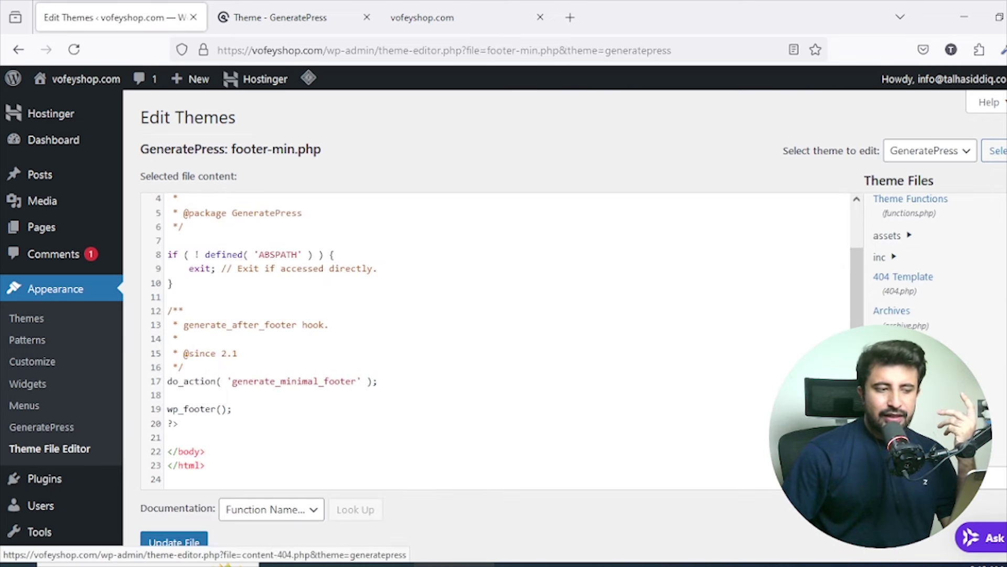
{"action": "scroll", "coordinate": [897, 262], "scroll_direction": "down", "scroll_amount": 3}
{"action": "scroll", "coordinate": [549, 382], "scroll_direction": "down", "scroll_amount": 2}
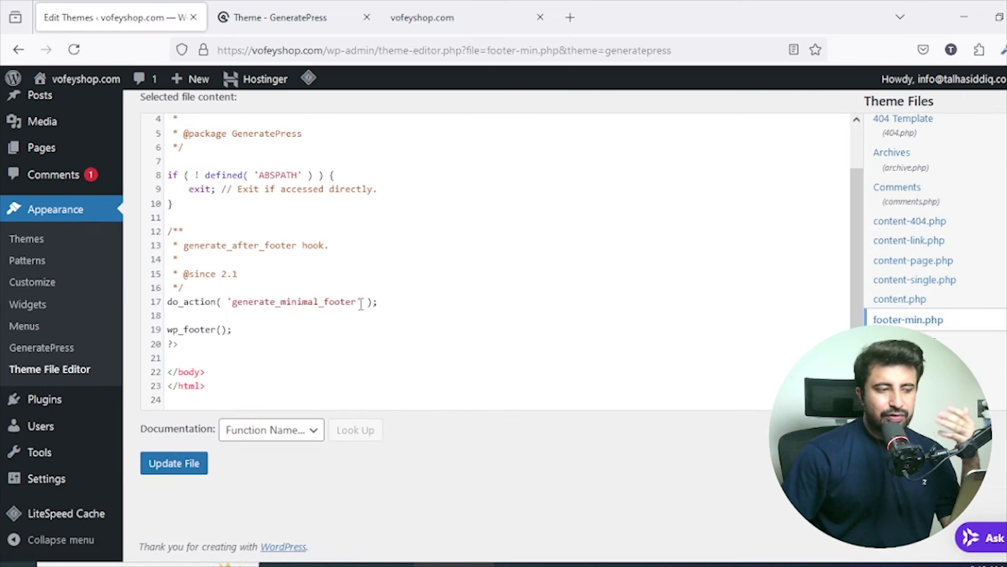
{"action": "scroll", "coordinate": [473, 268], "scroll_direction": "up", "scroll_amount": 3}
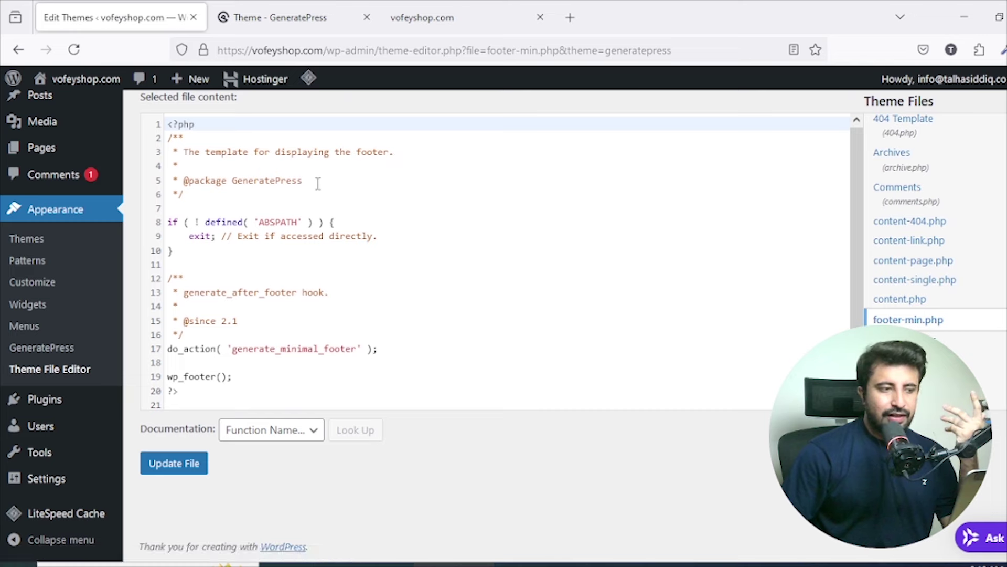
{"action": "left_click", "coordinate": [297, 3]}
{"action": "left_click", "coordinate": [476, 2]}
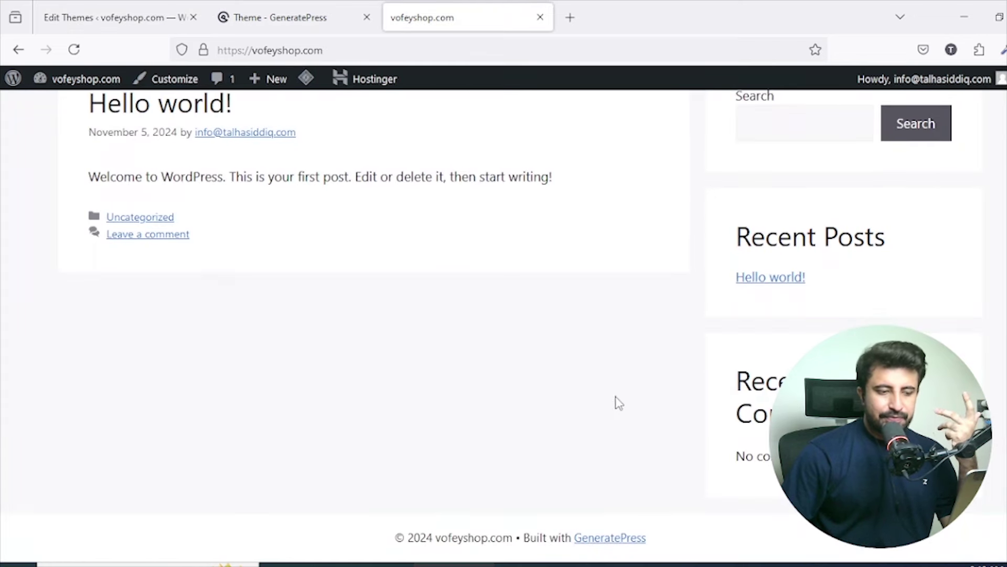
{"action": "left_click", "coordinate": [120, 12]}
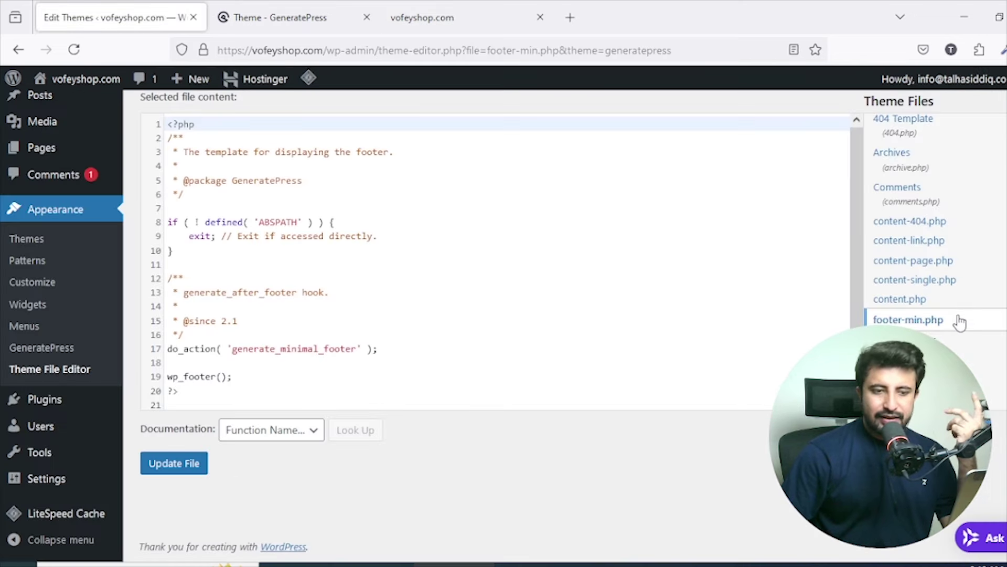
{"action": "scroll", "coordinate": [960, 321], "scroll_direction": "up", "scroll_amount": 2}
{"action": "scroll", "coordinate": [960, 322], "scroll_direction": "down", "scroll_amount": 3}
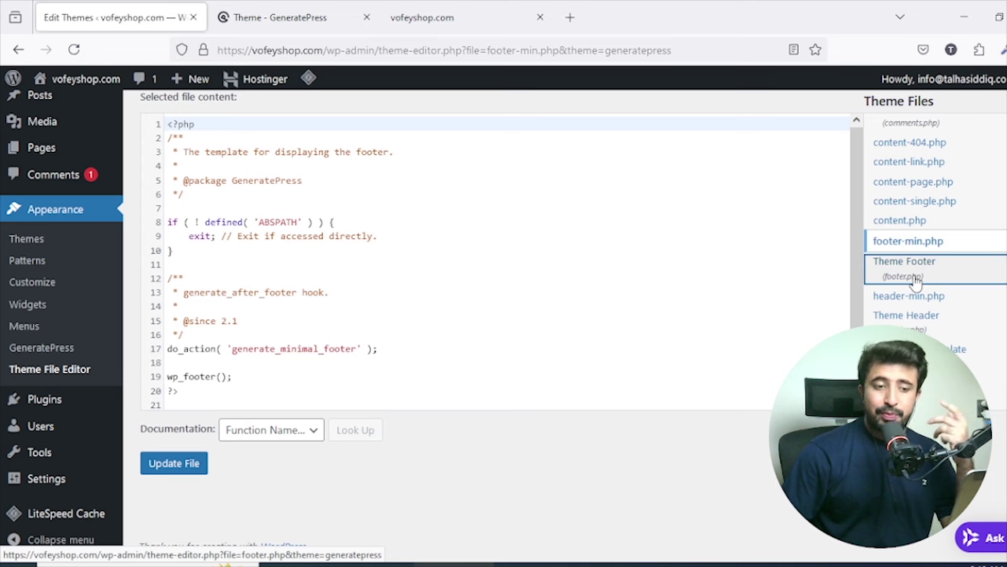
Open footer.php and then functions.php and scroll through their code.
{"action": "left_click", "coordinate": [916, 281]}
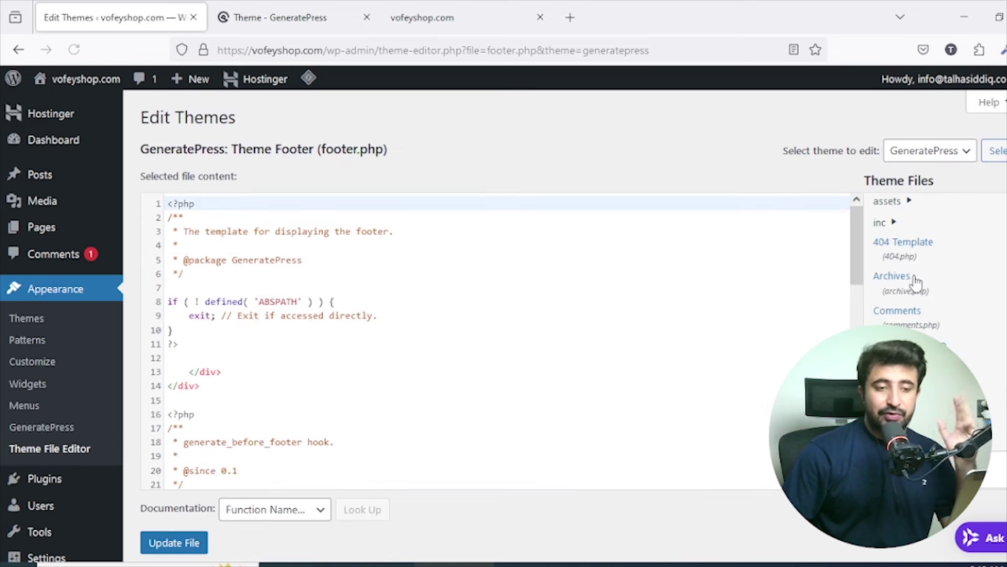
{"action": "scroll", "coordinate": [918, 273], "scroll_direction": "down", "scroll_amount": 5}
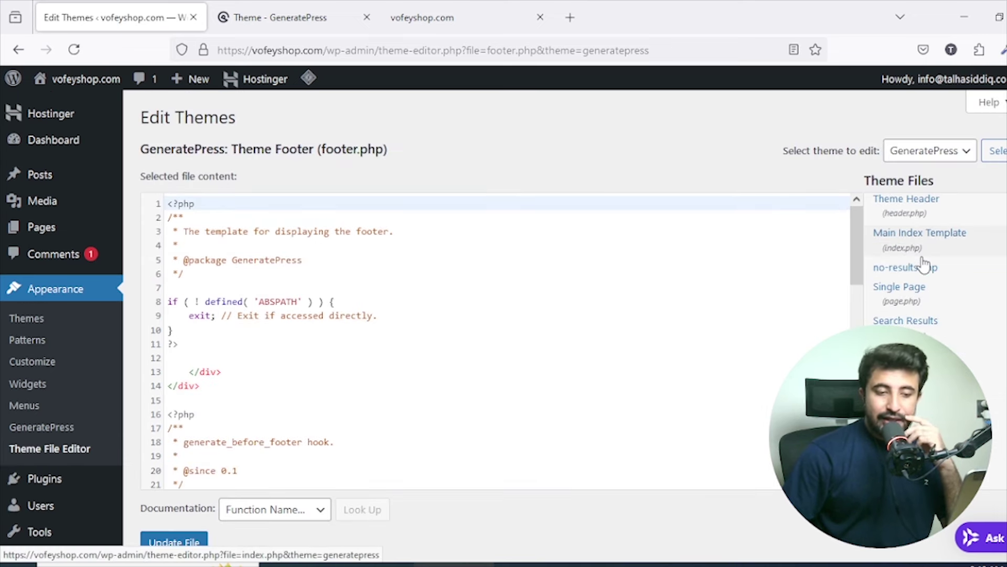
{"action": "scroll", "coordinate": [934, 263], "scroll_direction": "up", "scroll_amount": 6}
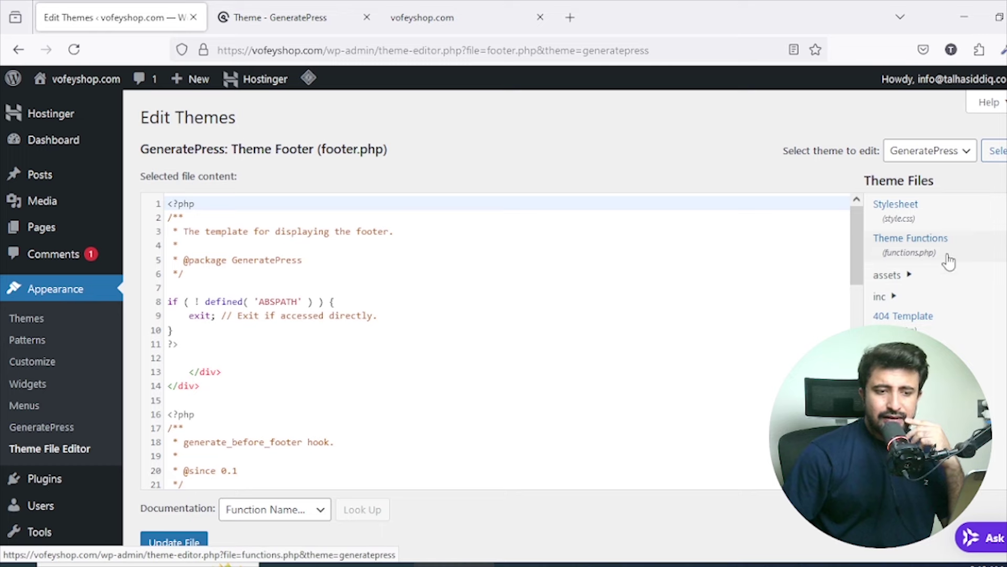
{"action": "left_click", "coordinate": [951, 254]}
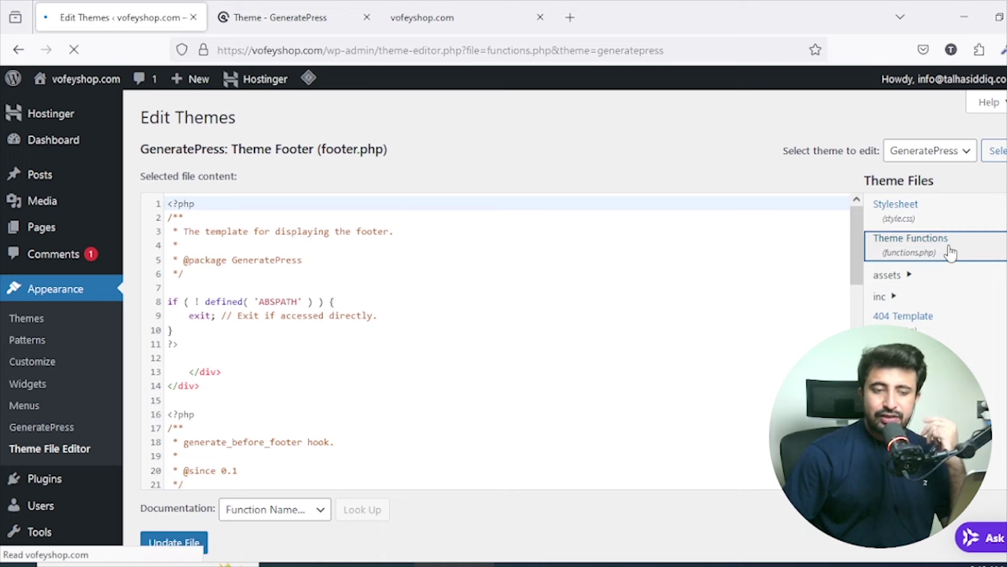
{"action": "scroll", "coordinate": [587, 263], "scroll_direction": "down", "scroll_amount": 10}
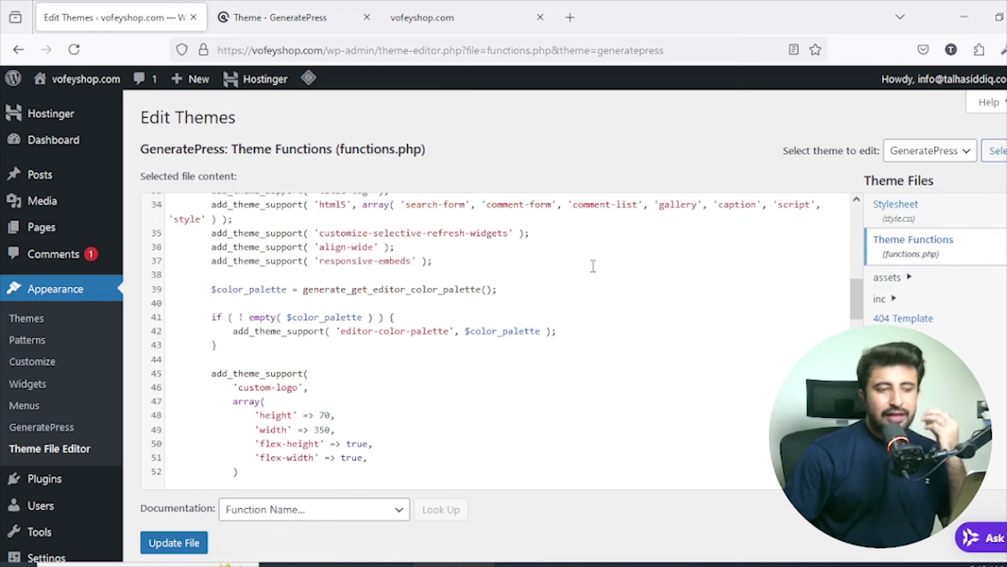
{"action": "scroll", "coordinate": [594, 266], "scroll_direction": "down", "scroll_amount": 7}
{"action": "scroll", "coordinate": [932, 308], "scroll_direction": "down", "scroll_amount": 8}
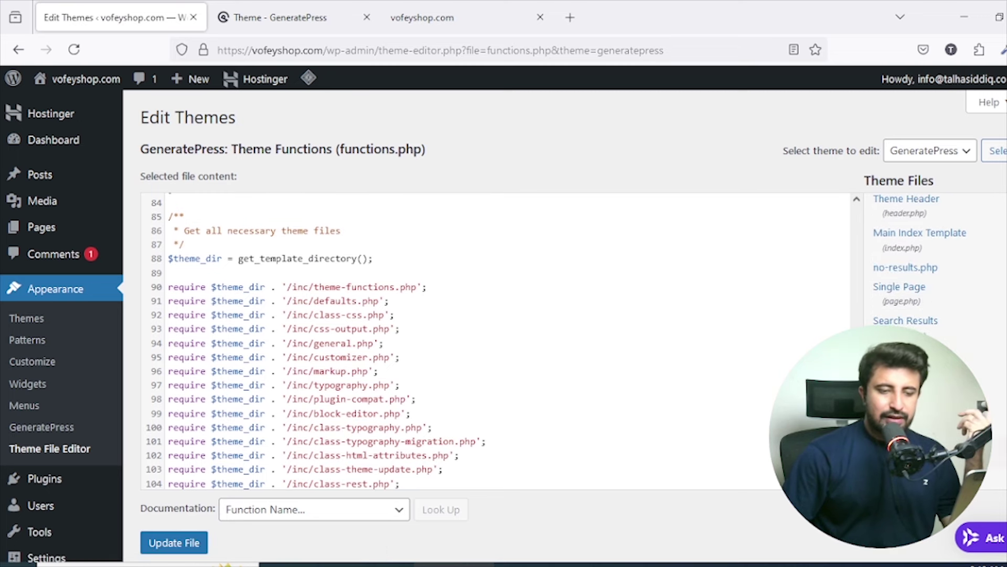
Open single.php and read through its code.
{"action": "left_click", "coordinate": [905, 355]}
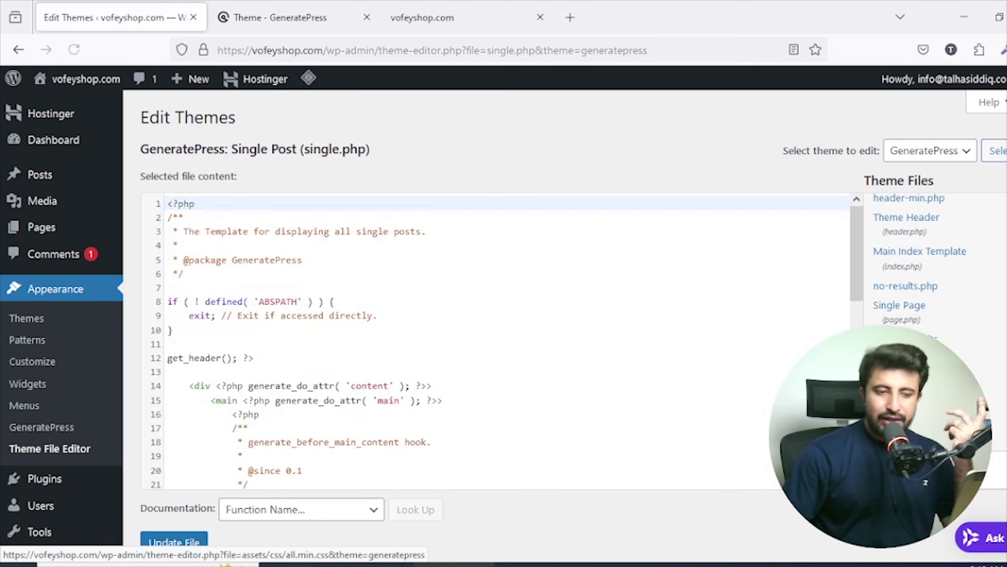
{"action": "scroll", "coordinate": [506, 267], "scroll_direction": "down", "scroll_amount": 10}
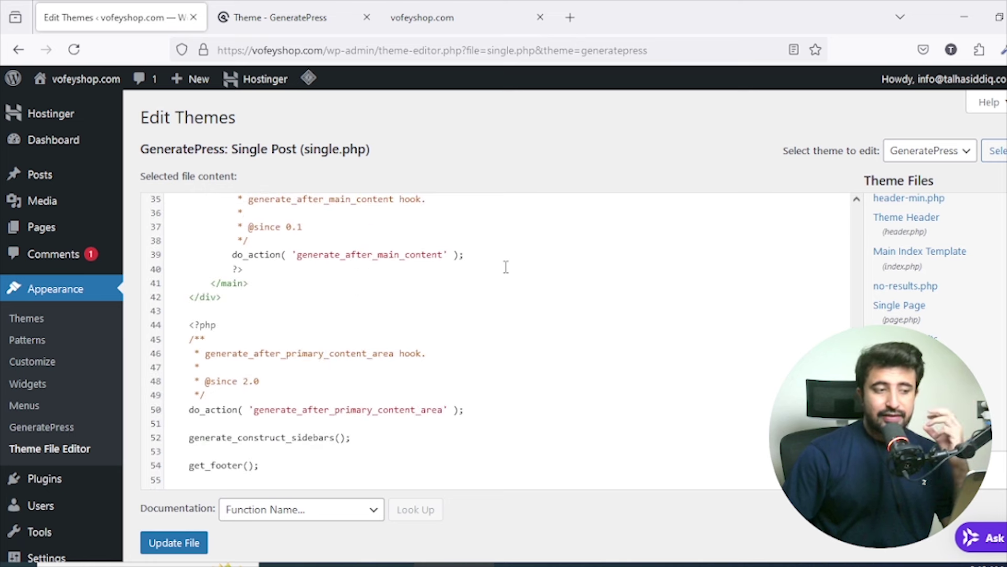
{"action": "scroll", "coordinate": [505, 267], "scroll_direction": "up", "scroll_amount": 8}
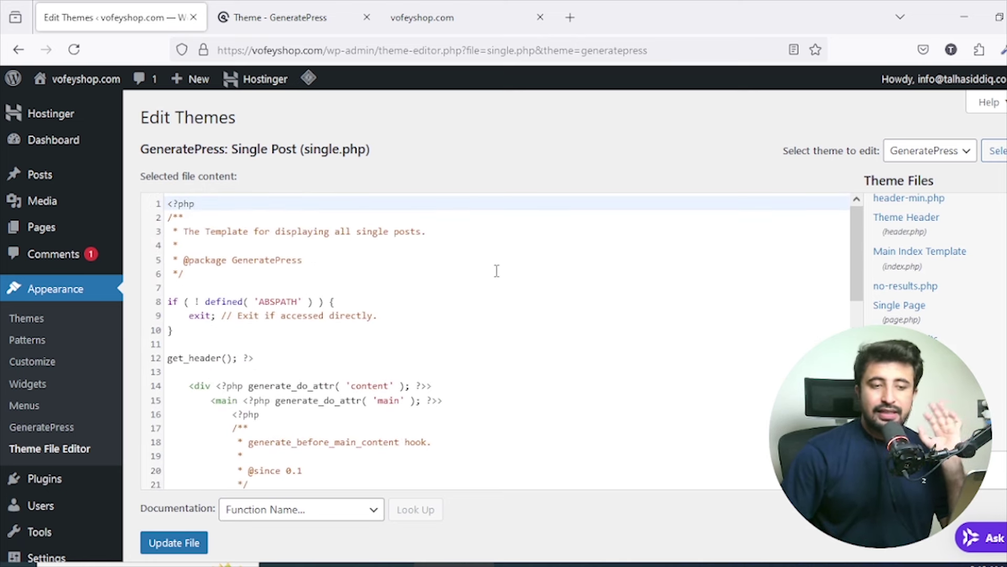
{"action": "scroll", "coordinate": [938, 317], "scroll_direction": "down", "scroll_amount": 1}
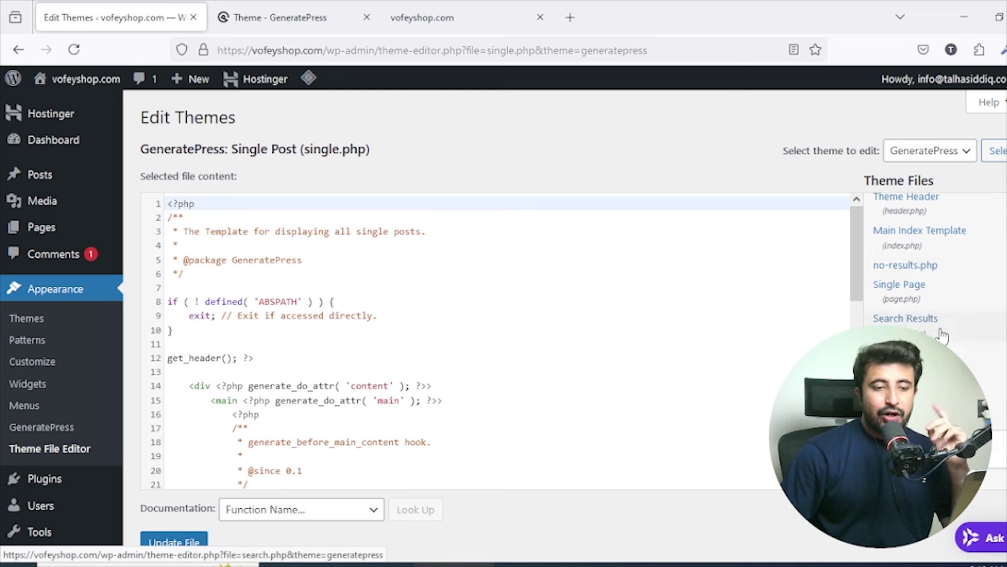
{"action": "scroll", "coordinate": [938, 326], "scroll_direction": "up", "scroll_amount": 6}
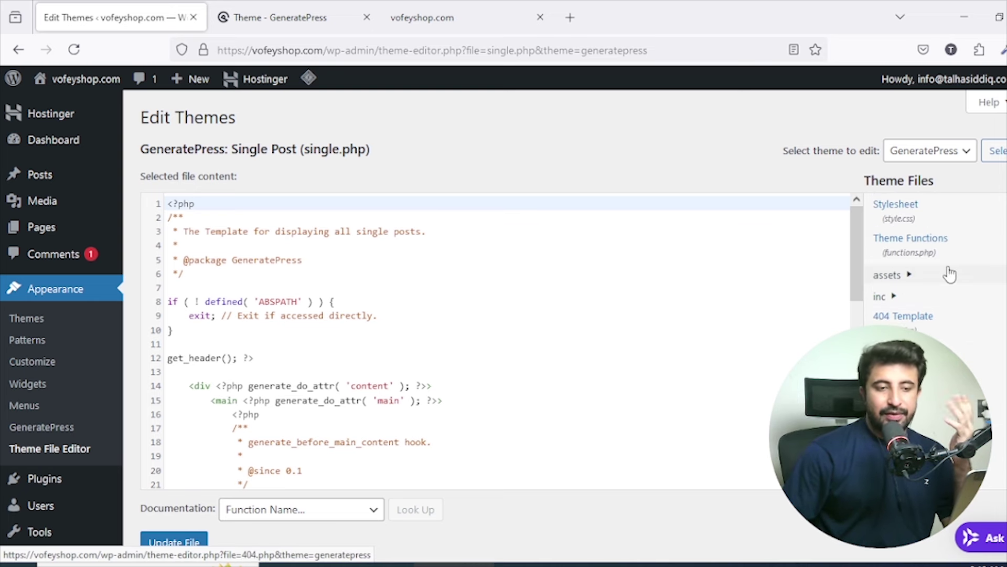
{"action": "scroll", "coordinate": [949, 266], "scroll_direction": "down", "scroll_amount": 5}
{"action": "scroll", "coordinate": [953, 347], "scroll_direction": "down", "scroll_amount": 3}
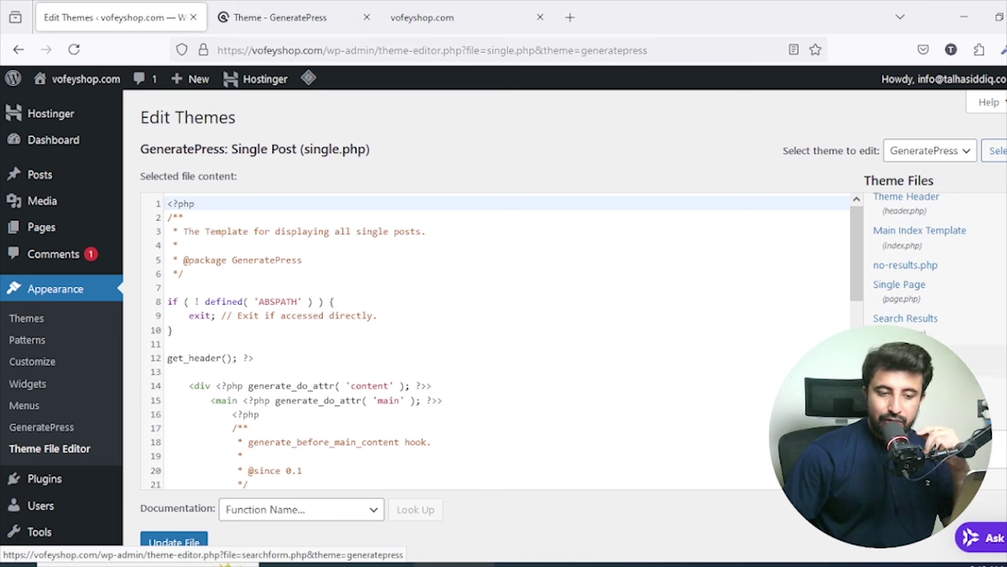
{"action": "scroll", "coordinate": [950, 341], "scroll_direction": "down", "scroll_amount": 2}
{"action": "scroll", "coordinate": [949, 339], "scroll_direction": "up", "scroll_amount": 3}
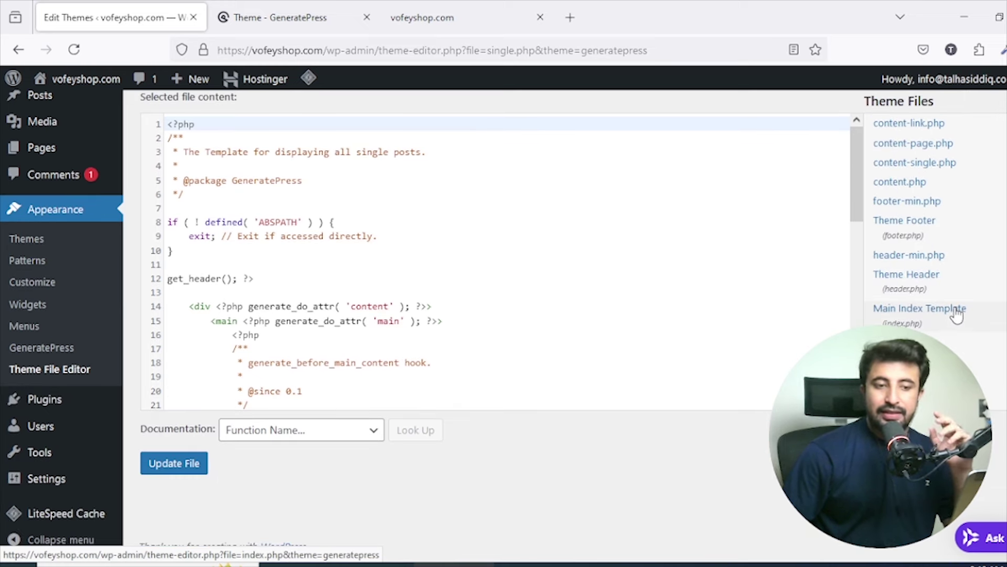
Open header.php, select the <head> tag on line 14, and read the body hooks.
{"action": "left_click", "coordinate": [923, 288]}
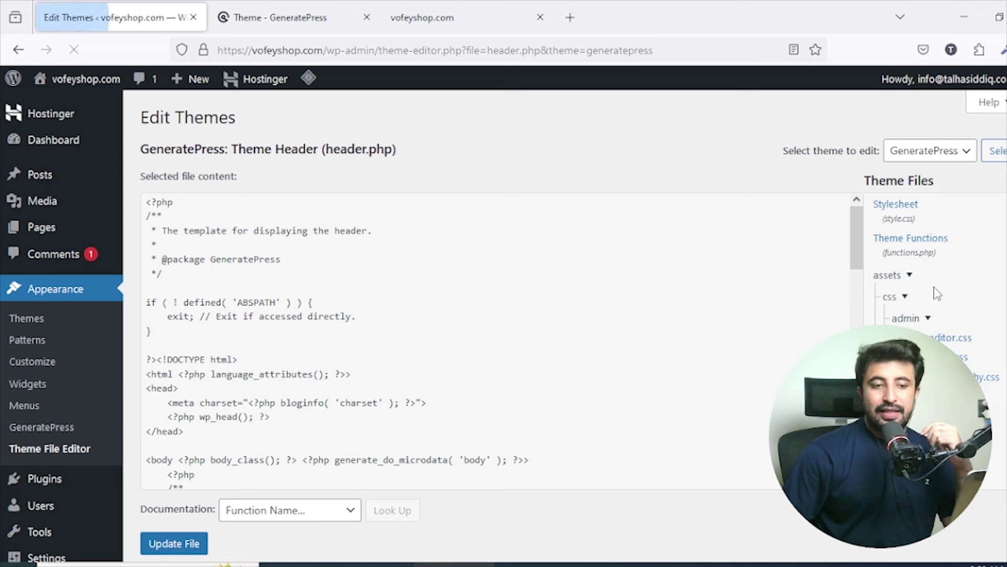
{"action": "scroll", "coordinate": [414, 256], "scroll_direction": "down", "scroll_amount": 4}
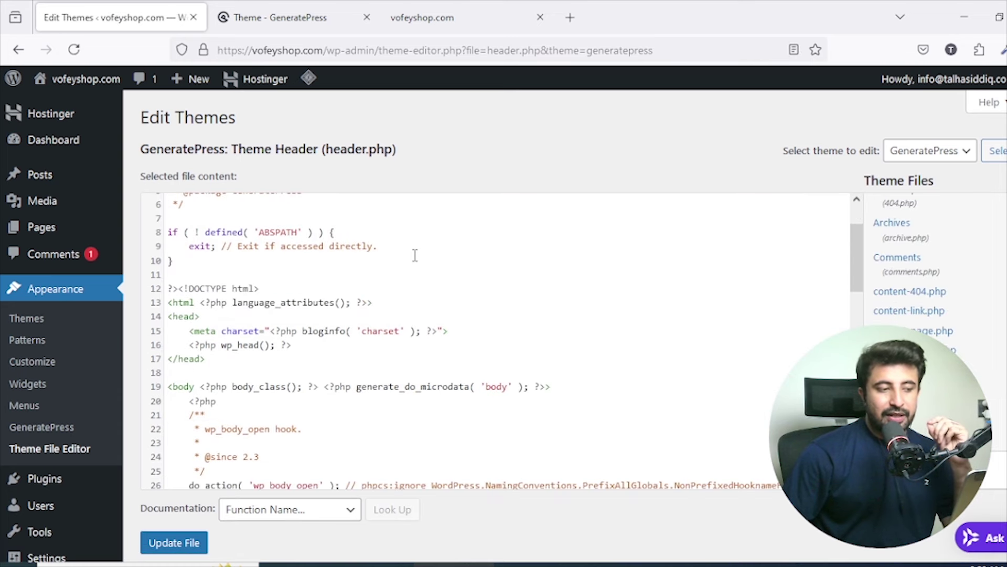
{"action": "left_click_drag", "start_coordinate": [202, 248], "coordinate": [161, 254]}
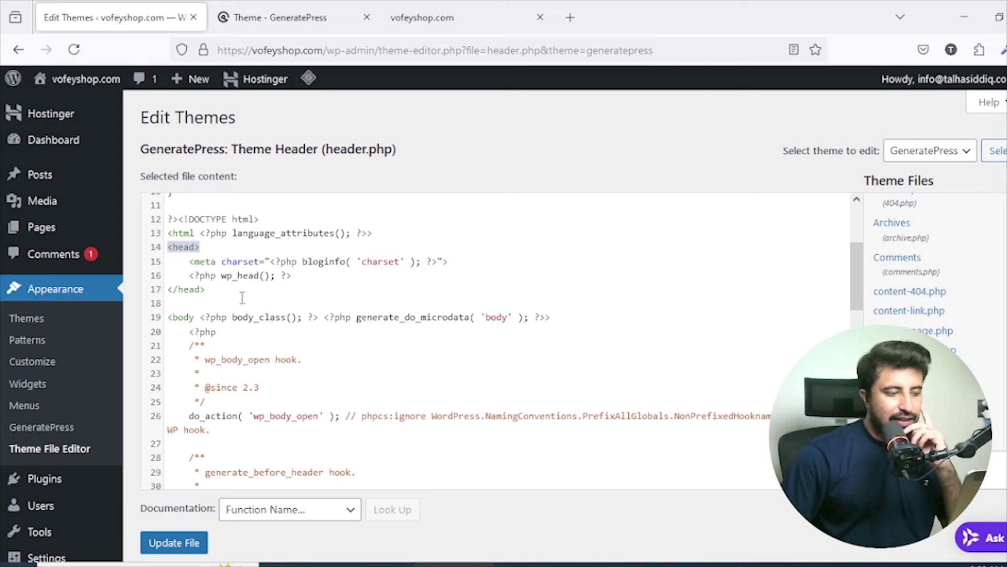
{"action": "scroll", "coordinate": [244, 296], "scroll_direction": "down", "scroll_amount": 3}
{"action": "scroll", "coordinate": [248, 298], "scroll_direction": "down", "scroll_amount": 7}
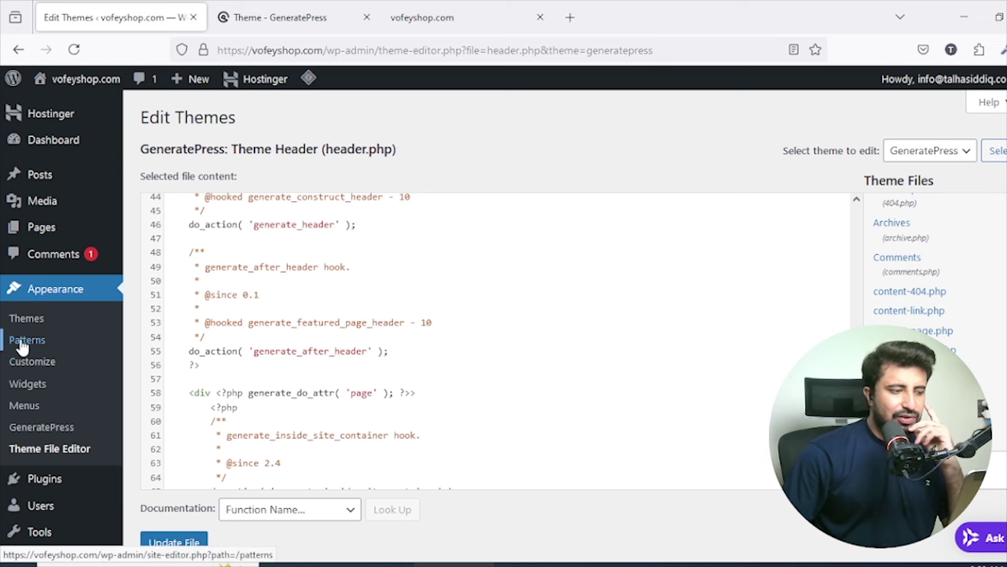
{"action": "scroll", "coordinate": [33, 434], "scroll_direction": "down", "scroll_amount": 2}
Open Plugins to list Hostinger AI, Hostinger Easy Onboarding, Hostinger Tools and LiteSpeed Cache.
{"action": "mouse_move", "coordinate": [59, 407]}
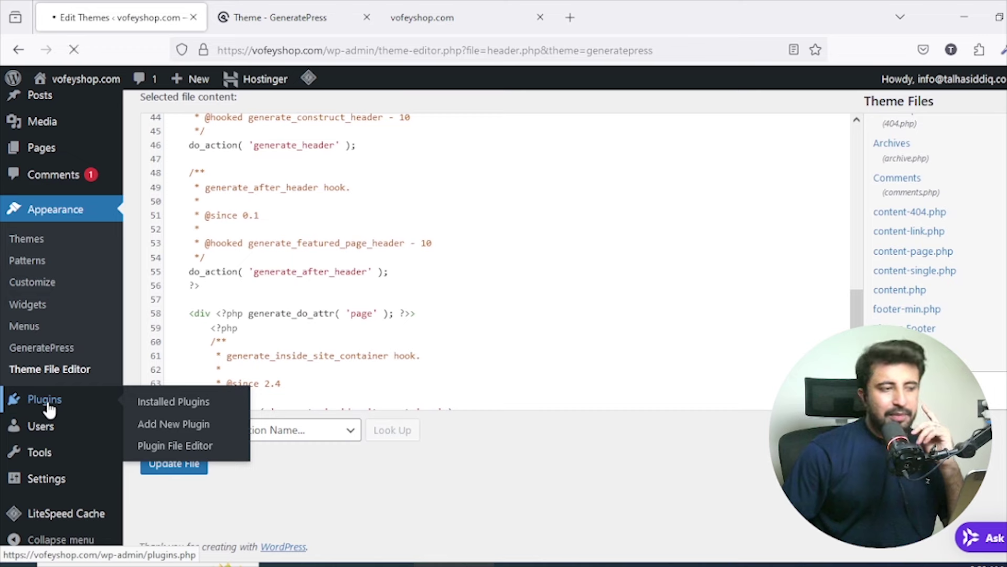
{"action": "left_click", "coordinate": [46, 401]}
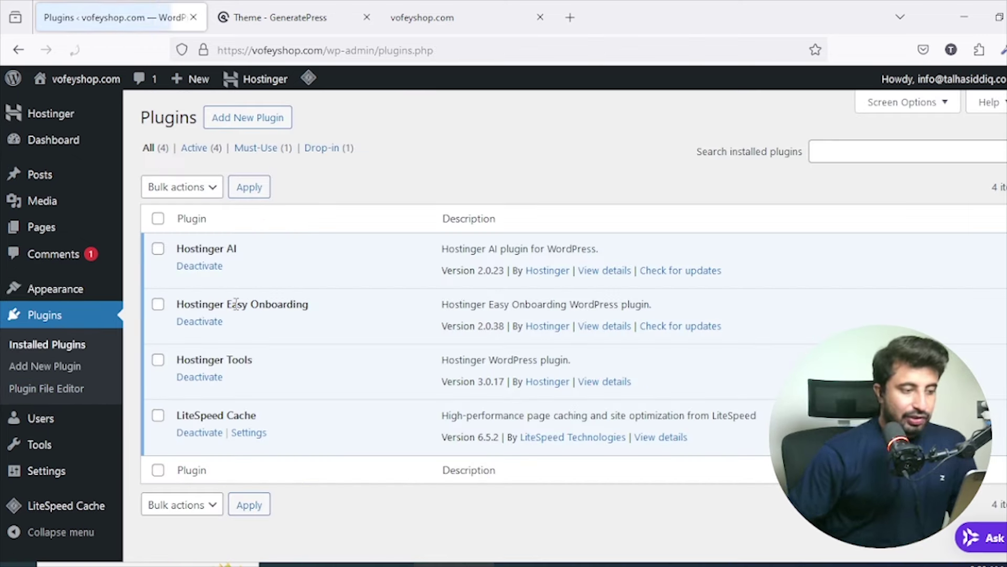
{"action": "scroll", "coordinate": [290, 255], "scroll_direction": "down", "scroll_amount": 1}
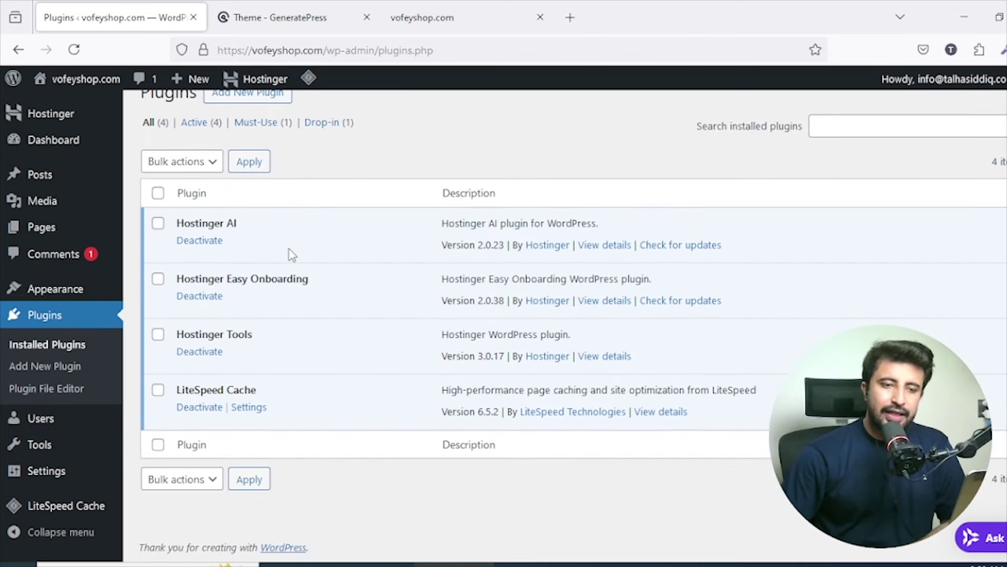
{"action": "scroll", "coordinate": [292, 256], "scroll_direction": "up", "scroll_amount": 1}
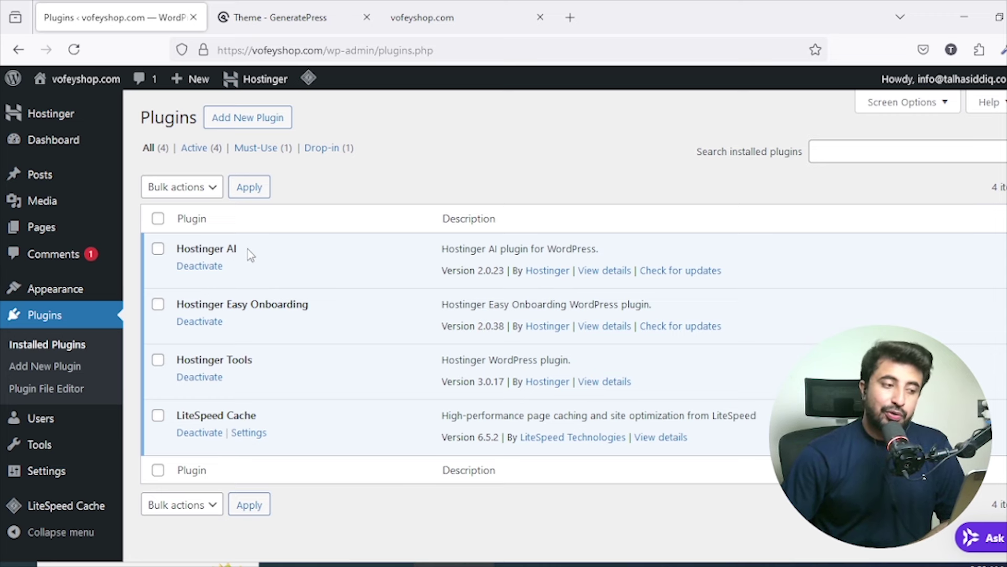
{"action": "scroll", "coordinate": [247, 247], "scroll_direction": "down", "scroll_amount": 1}
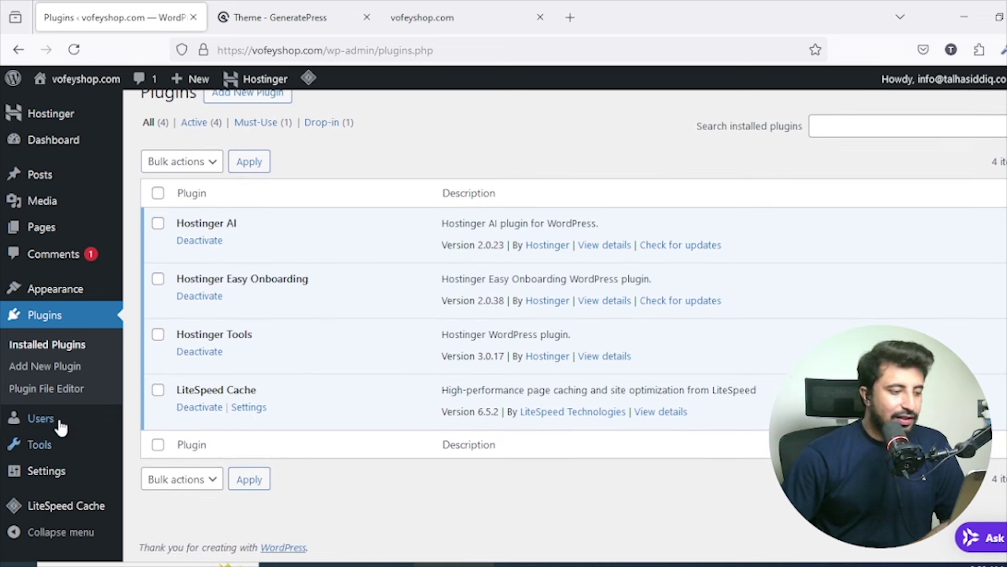
Open the admin user's profile from the Users list and scroll through its fields.
{"action": "left_click", "coordinate": [90, 401]}
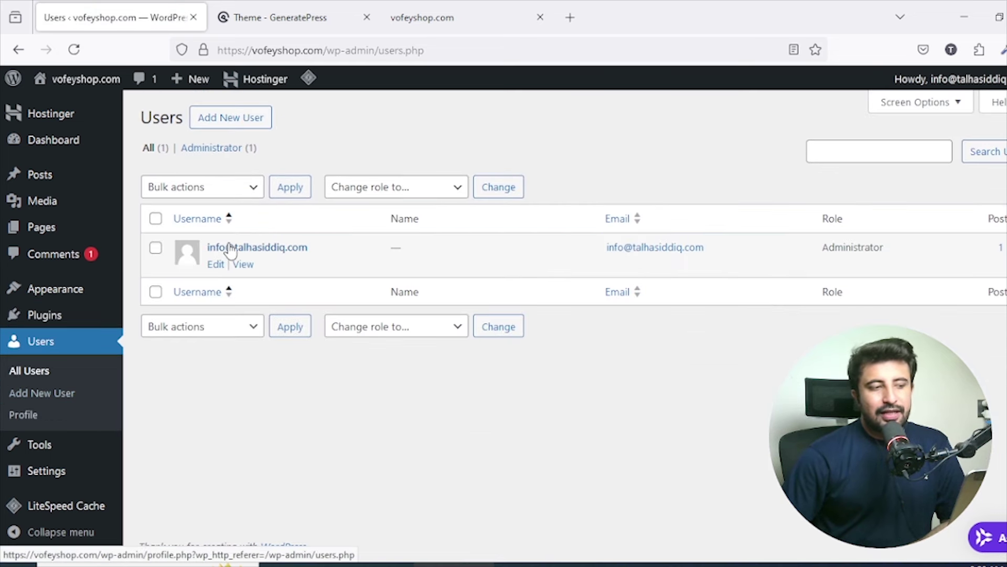
{"action": "left_click", "coordinate": [216, 264]}
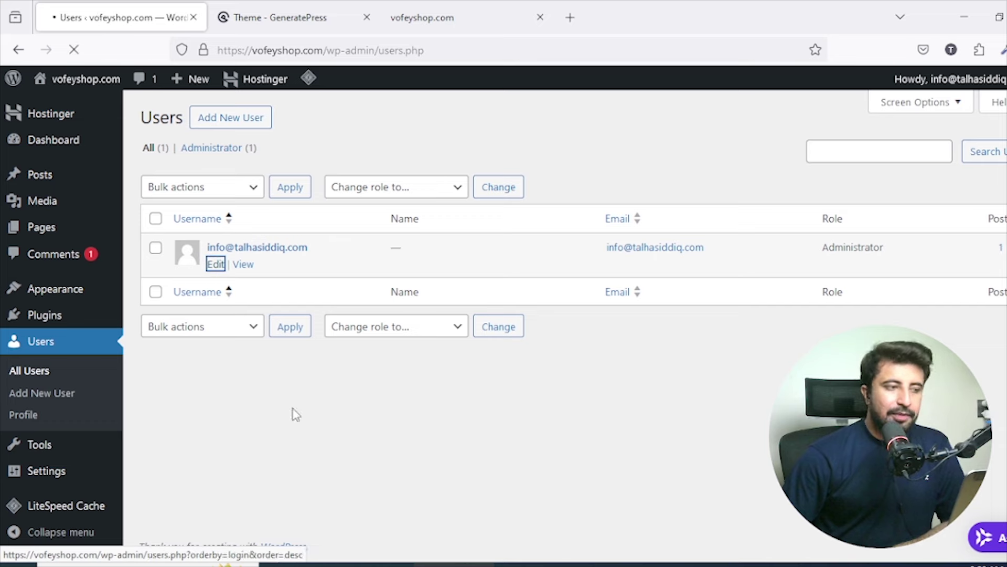
{"action": "scroll", "coordinate": [471, 273], "scroll_direction": "down", "scroll_amount": 5}
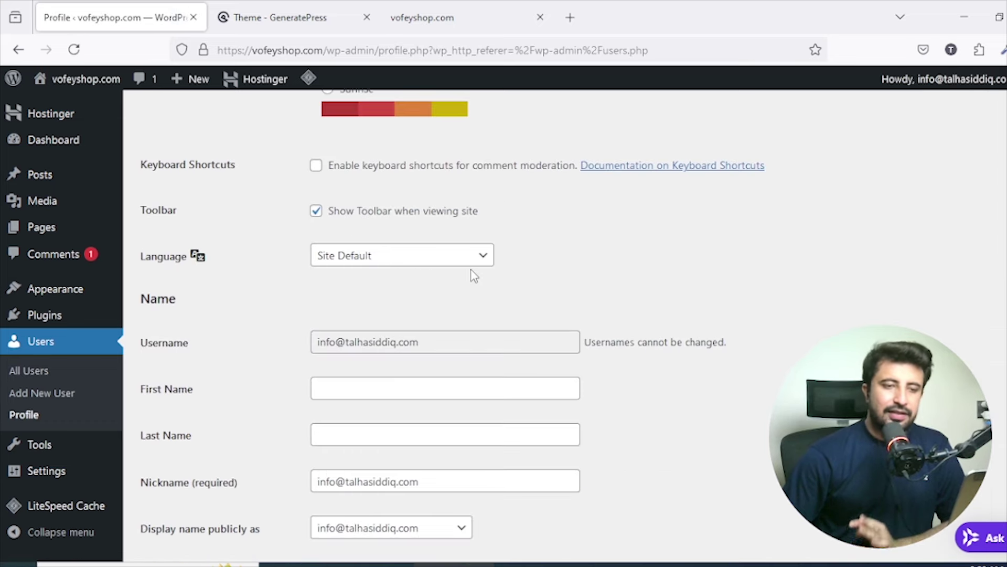
{"action": "scroll", "coordinate": [471, 273], "scroll_direction": "up", "scroll_amount": 3}
{"action": "scroll", "coordinate": [473, 277], "scroll_direction": "down", "scroll_amount": 3}
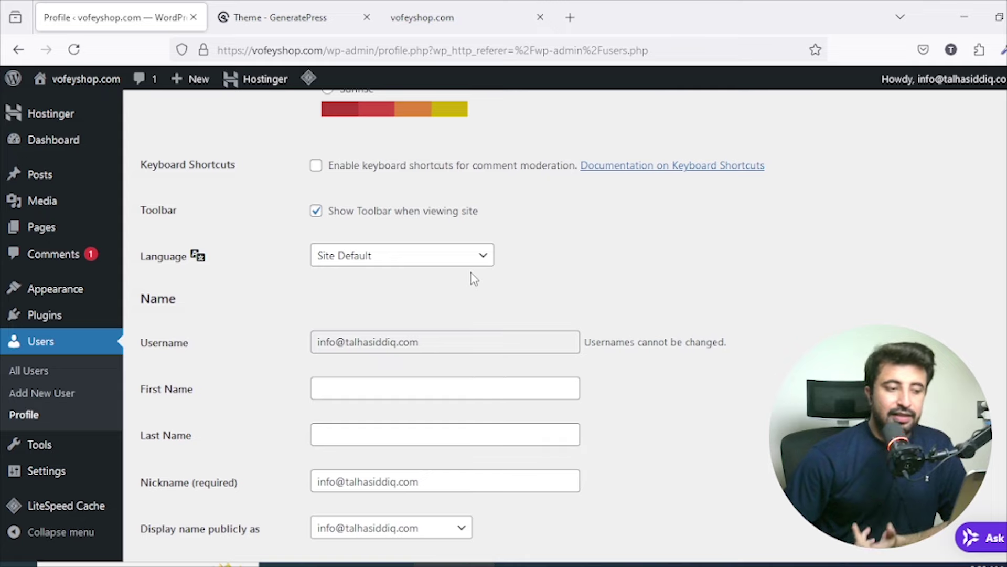
{"action": "scroll", "coordinate": [472, 273], "scroll_direction": "down", "scroll_amount": 3}
{"action": "scroll", "coordinate": [472, 275], "scroll_direction": "up", "scroll_amount": 3}
{"action": "scroll", "coordinate": [472, 276], "scroll_direction": "down", "scroll_amount": 7}
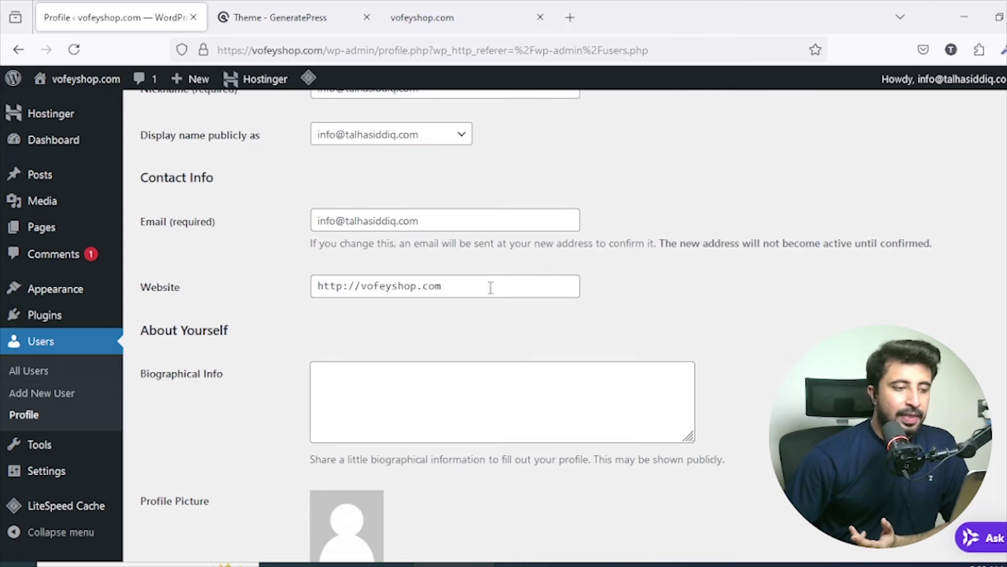
{"action": "scroll", "coordinate": [490, 288], "scroll_direction": "down", "scroll_amount": 1}
{"action": "scroll", "coordinate": [509, 330], "scroll_direction": "up", "scroll_amount": 6}
{"action": "scroll", "coordinate": [440, 331], "scroll_direction": "down", "scroll_amount": 4}
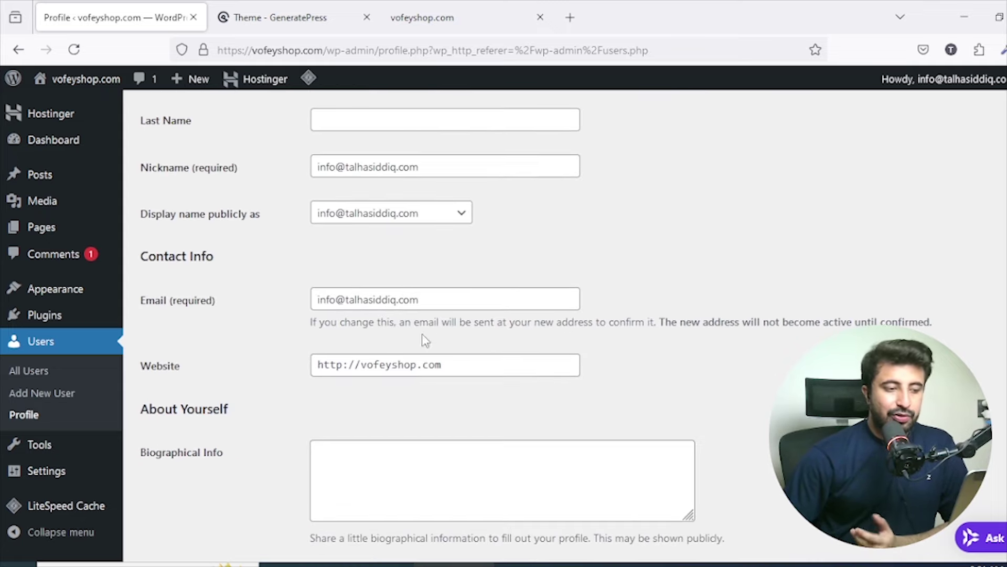
{"action": "left_click", "coordinate": [340, 365]}
{"action": "type", "text": "s"}
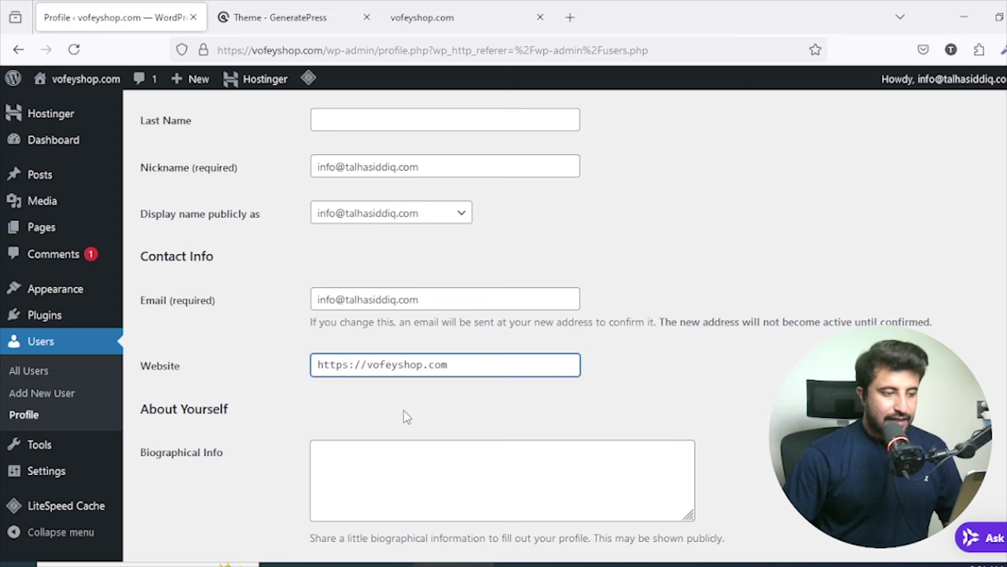
{"action": "scroll", "coordinate": [404, 412], "scroll_direction": "down", "scroll_amount": 5}
{"action": "scroll", "coordinate": [412, 360], "scroll_direction": "up", "scroll_amount": 5}
{"action": "left_click", "coordinate": [378, 389]}
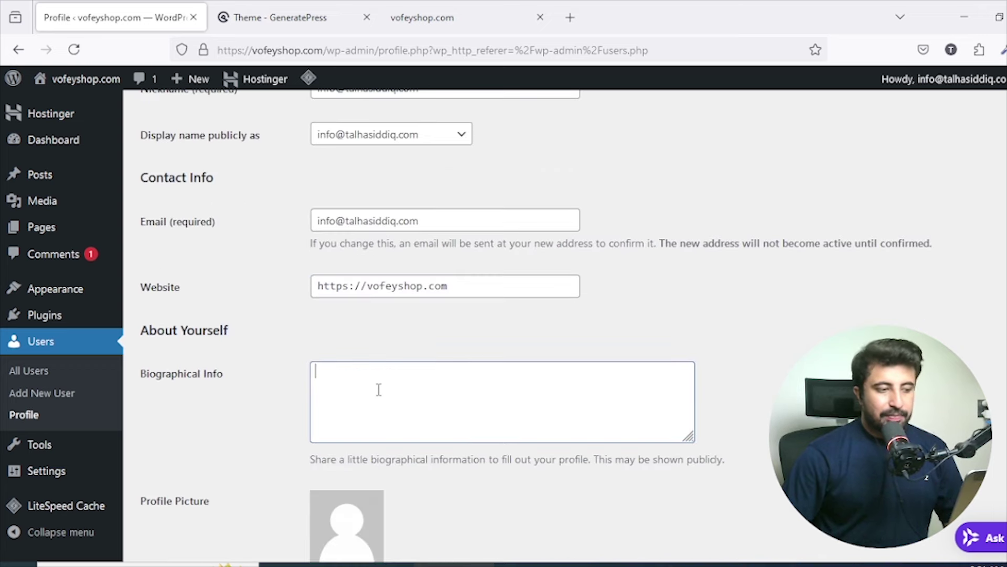
{"action": "scroll", "coordinate": [380, 360], "scroll_direction": "up", "scroll_amount": 3}
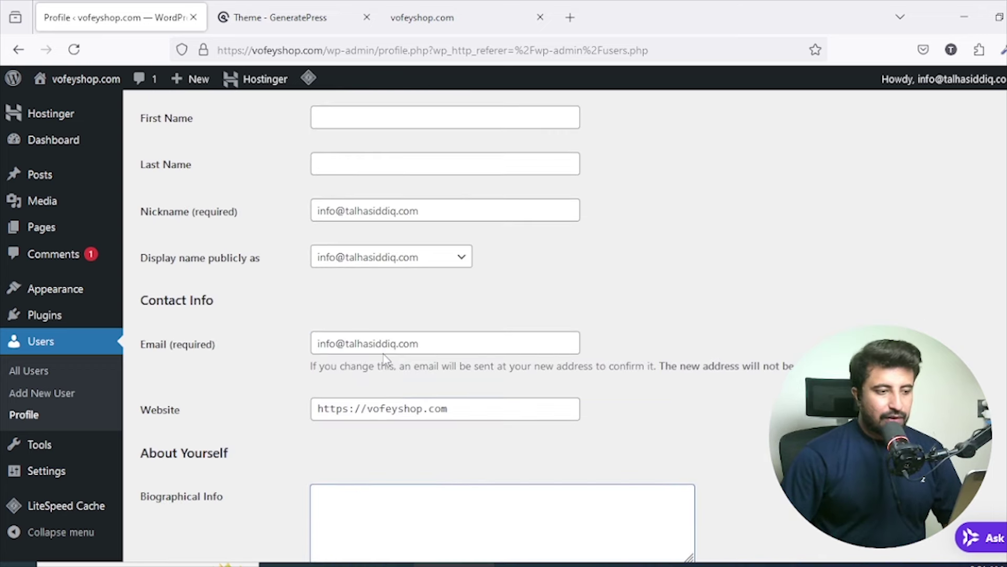
{"action": "scroll", "coordinate": [388, 354], "scroll_direction": "up", "scroll_amount": 3}
Enter the user's first name and last name in the profile.
{"action": "left_click", "coordinate": [395, 311]}
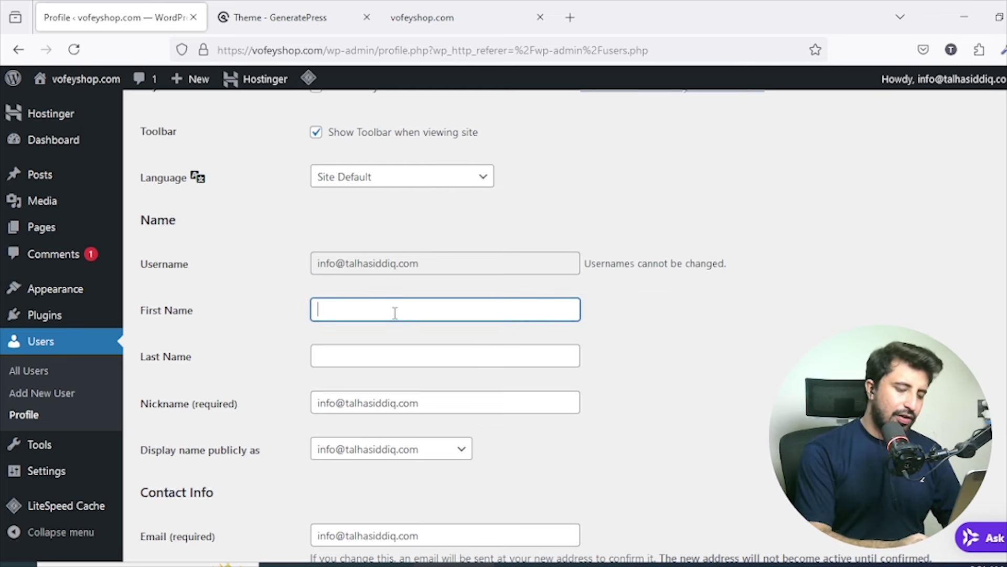
{"action": "type", "text": "Talha"}
{"action": "key", "text": "Tab"}
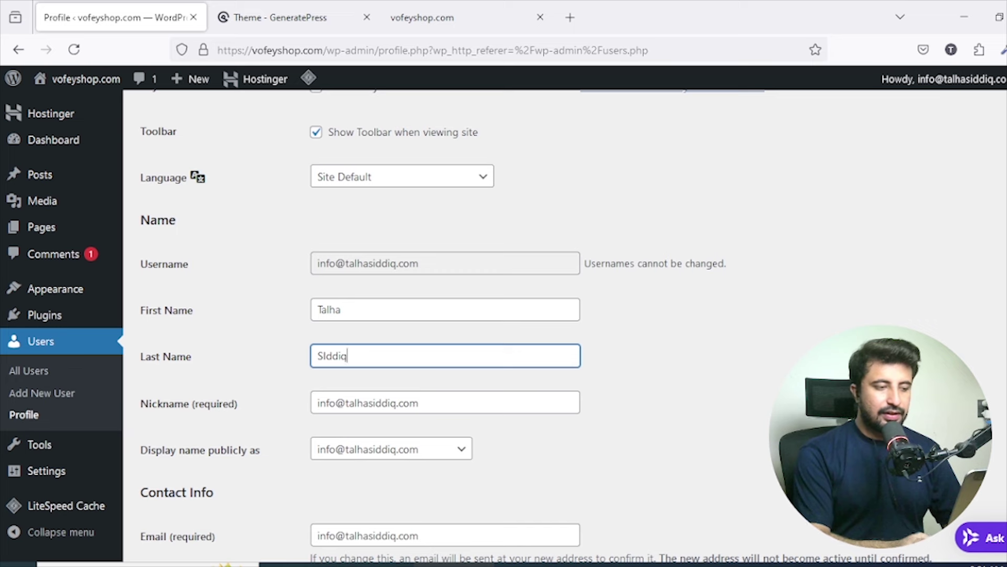
{"action": "type", "text": "SIddiq"}
{"action": "scroll", "coordinate": [377, 379], "scroll_direction": "down", "scroll_amount": 10}
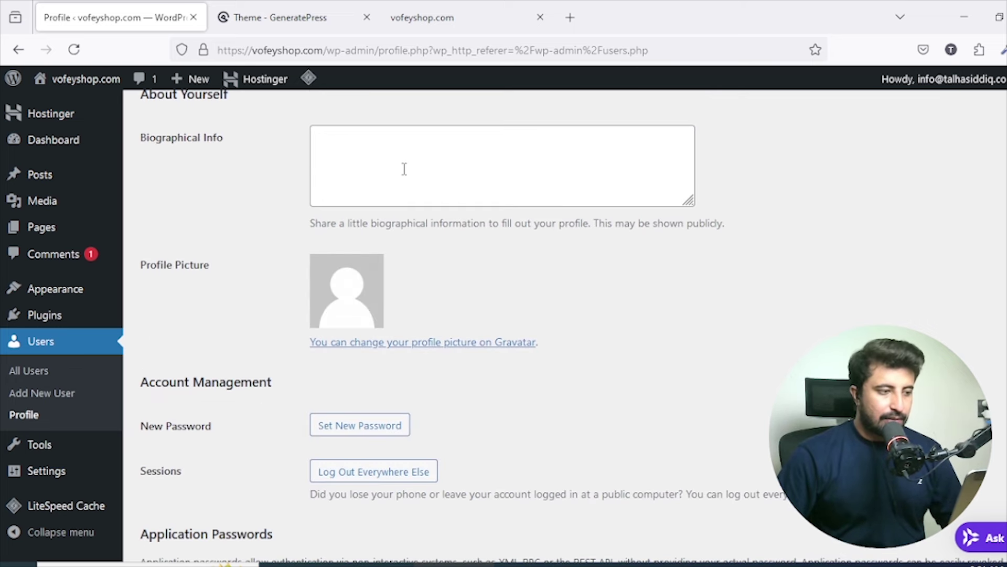
Write 'Satal 2.0 Techvlogger at' in the Biographical Info box.
{"action": "left_click", "coordinate": [404, 169]}
{"action": "type", "text": "Satal "}
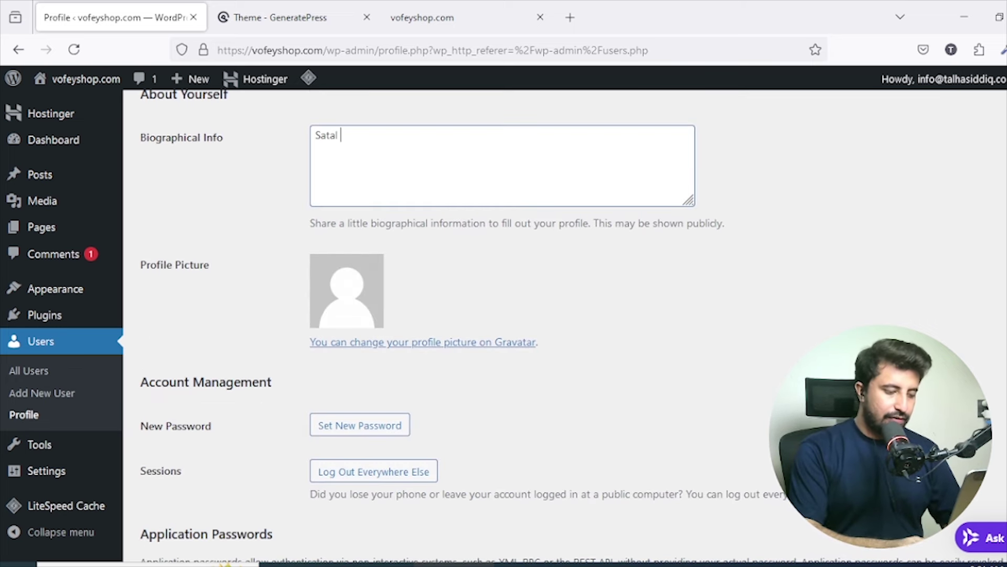
{"action": "type", "text": "2.0 Te"}
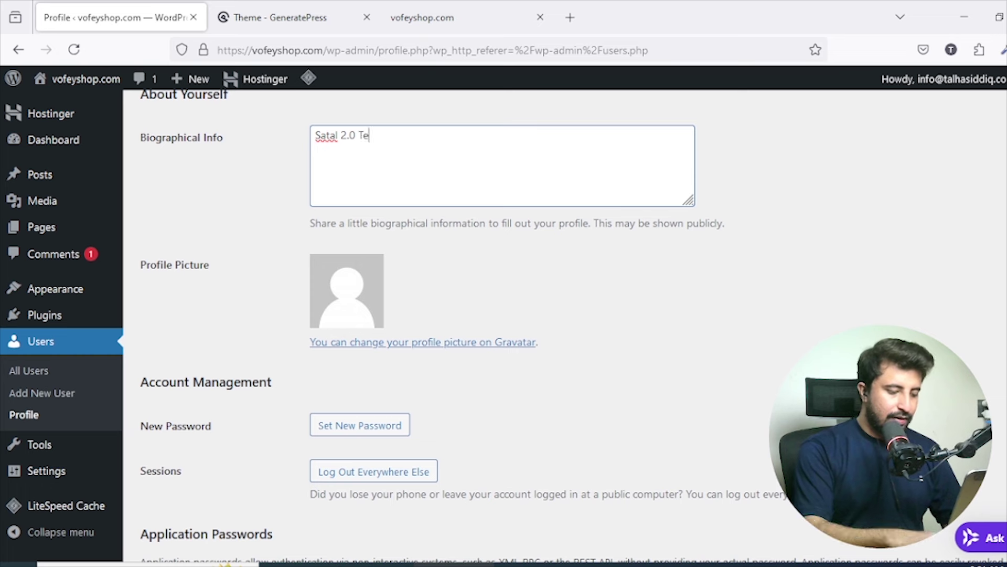
{"action": "type", "text": "chvlogger"}
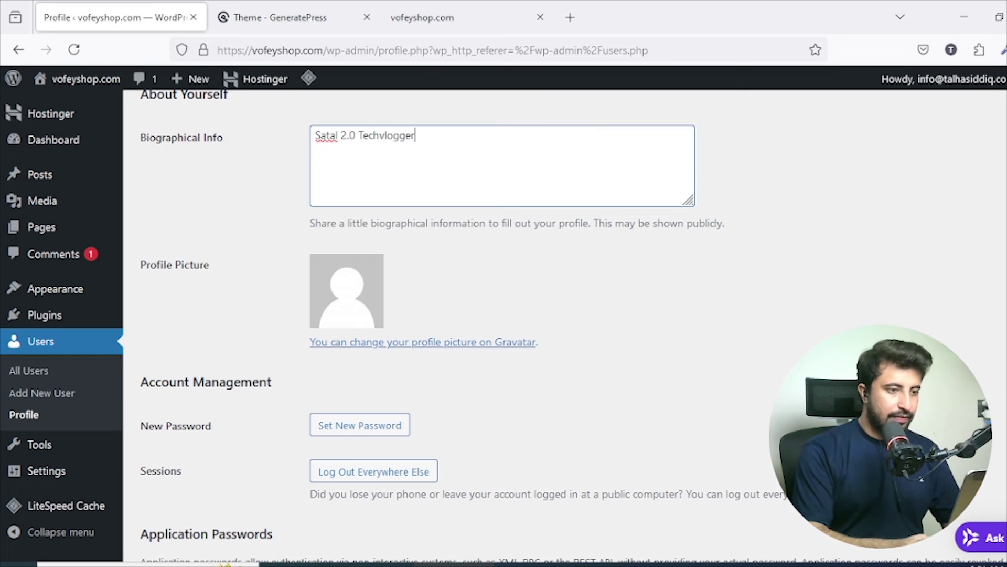
{"action": "type", "text": " at Satal 2.0"}
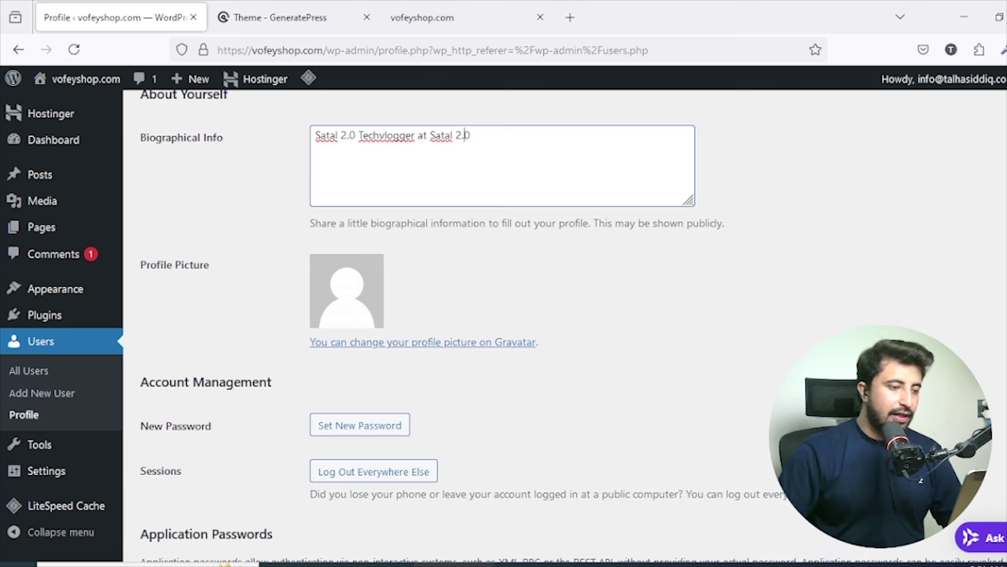
{"action": "scroll", "coordinate": [407, 189], "scroll_direction": "down", "scroll_amount": 4}
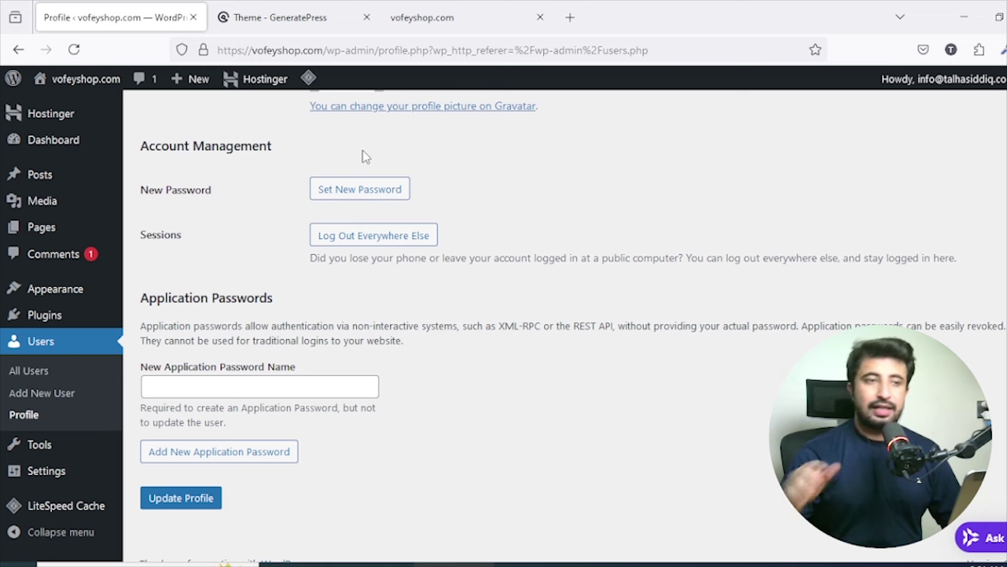
{"action": "scroll", "coordinate": [366, 156], "scroll_direction": "up", "scroll_amount": 3}
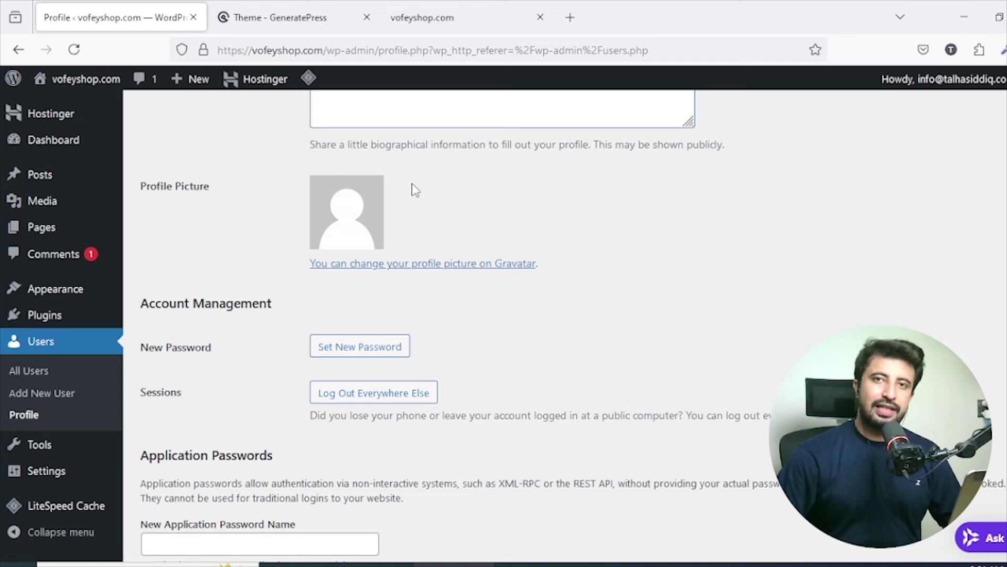
{"action": "scroll", "coordinate": [414, 186], "scroll_direction": "down", "scroll_amount": 3}
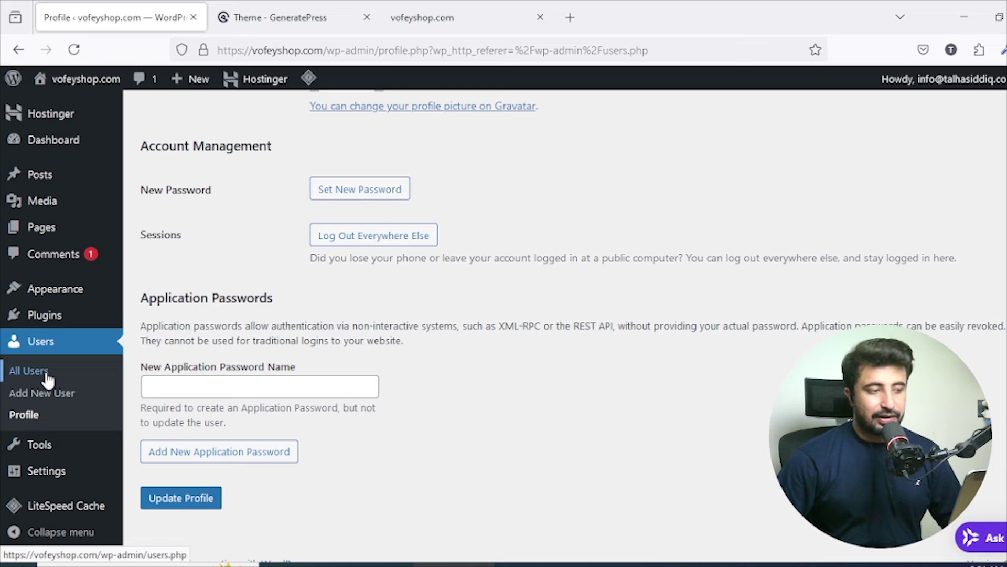
Leave the profile unsaved for the Tools page, then open Tools > Import.
{"action": "left_click", "coordinate": [61, 448]}
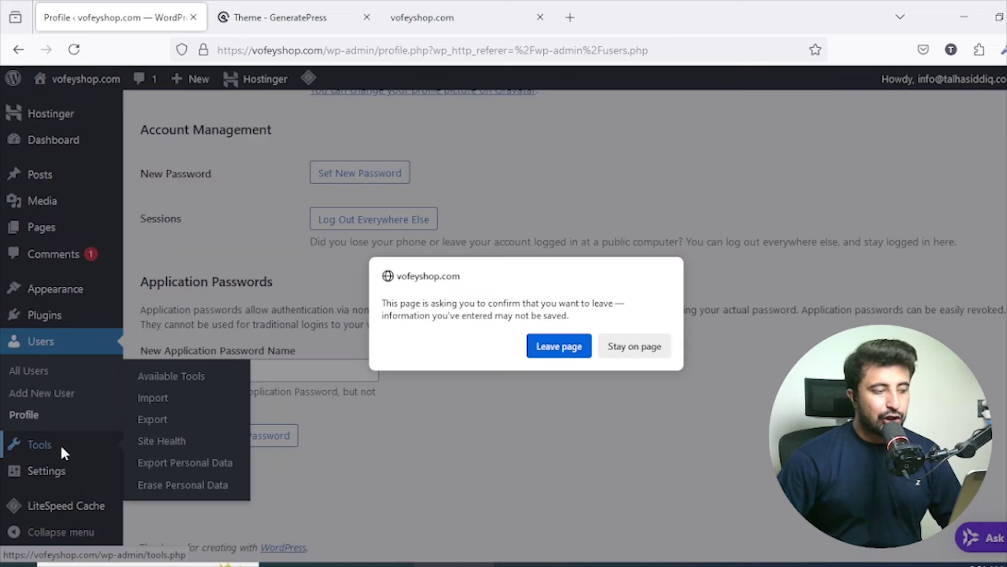
{"action": "left_click", "coordinate": [575, 346]}
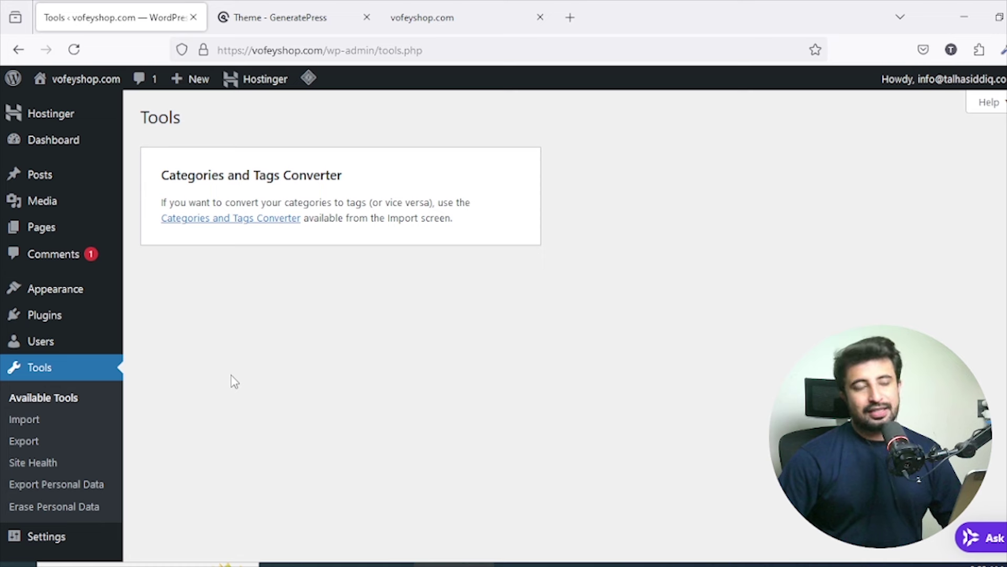
{"action": "scroll", "coordinate": [42, 401], "scroll_direction": "down", "scroll_amount": 2}
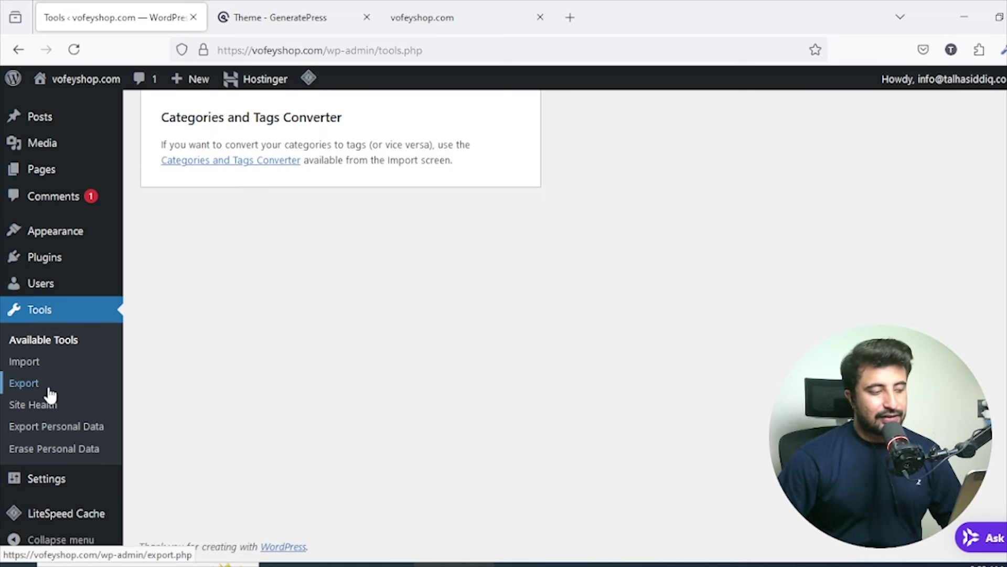
{"action": "scroll", "coordinate": [39, 367], "scroll_direction": "up", "scroll_amount": 2}
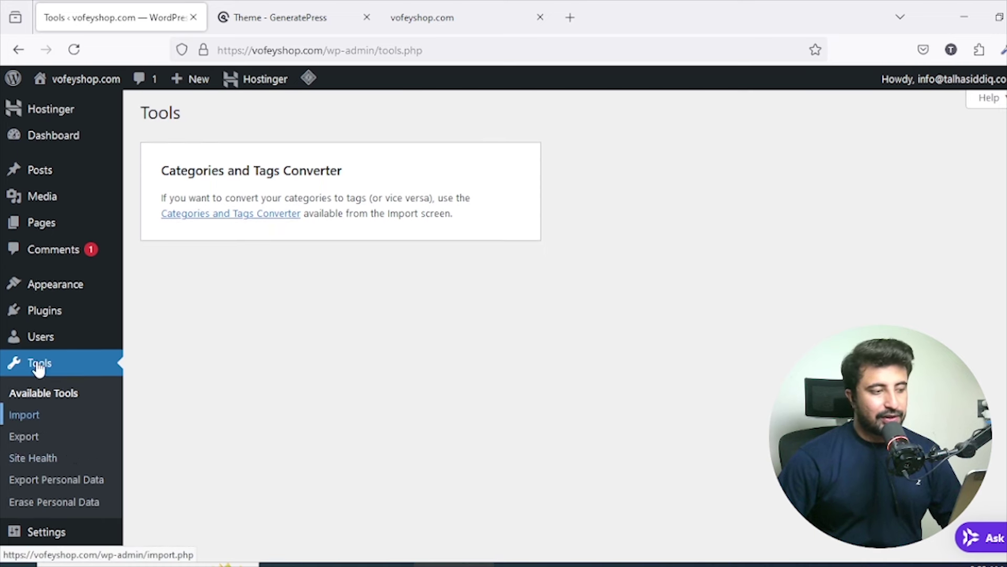
{"action": "left_click", "coordinate": [33, 426]}
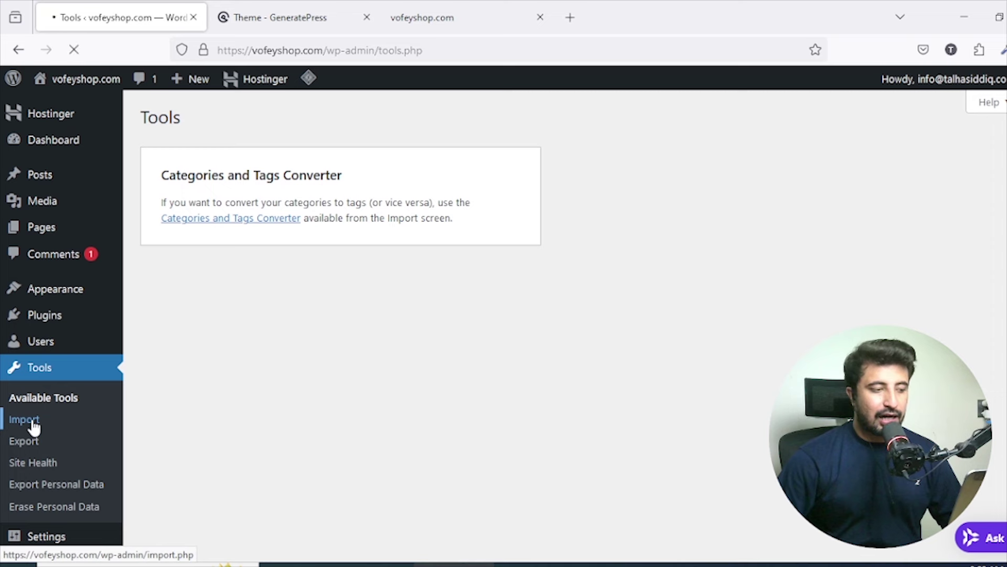
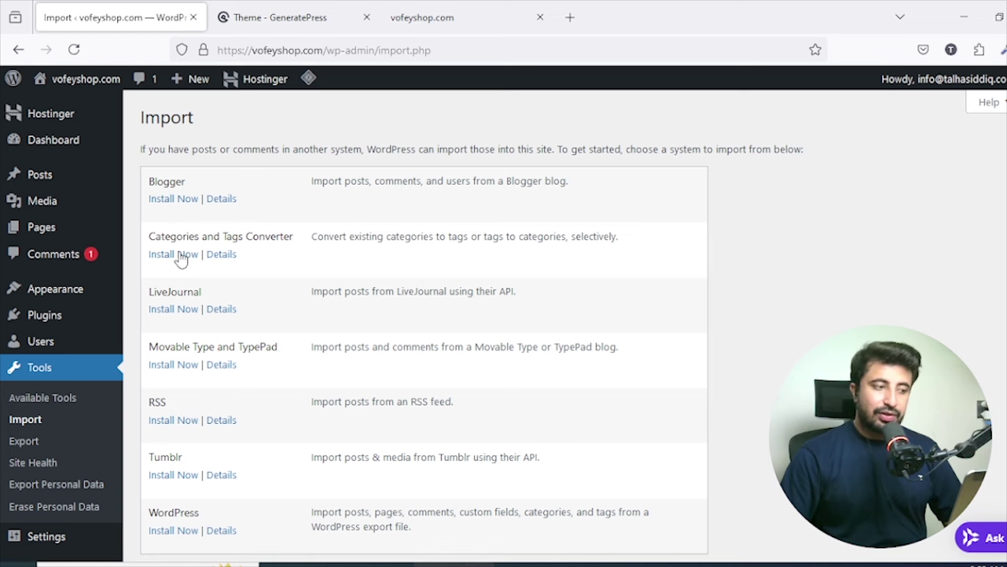
Go from Tools > Import to the Tools > Export page.
{"action": "scroll", "coordinate": [181, 263], "scroll_direction": "down", "scroll_amount": 2}
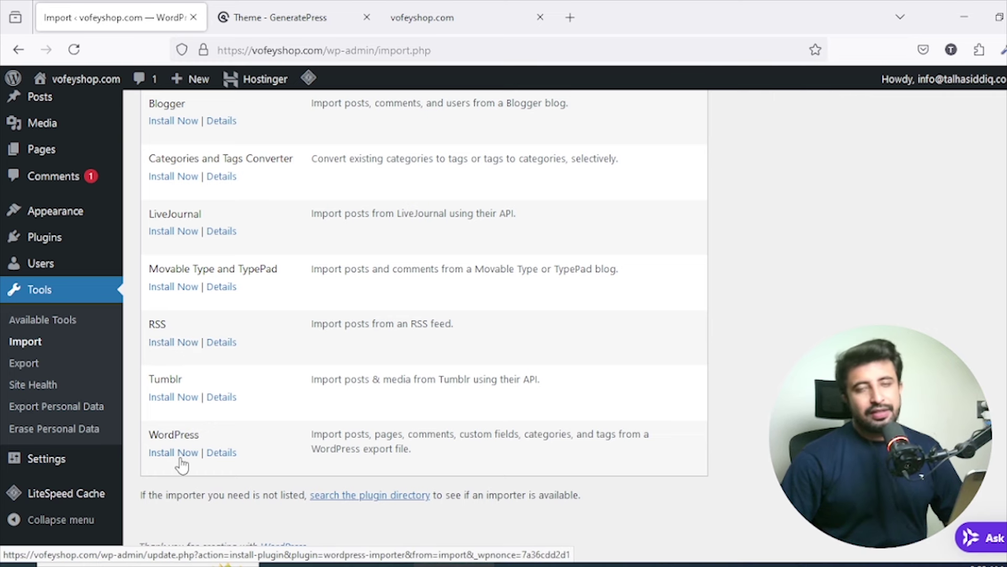
{"action": "left_click", "coordinate": [24, 363]}
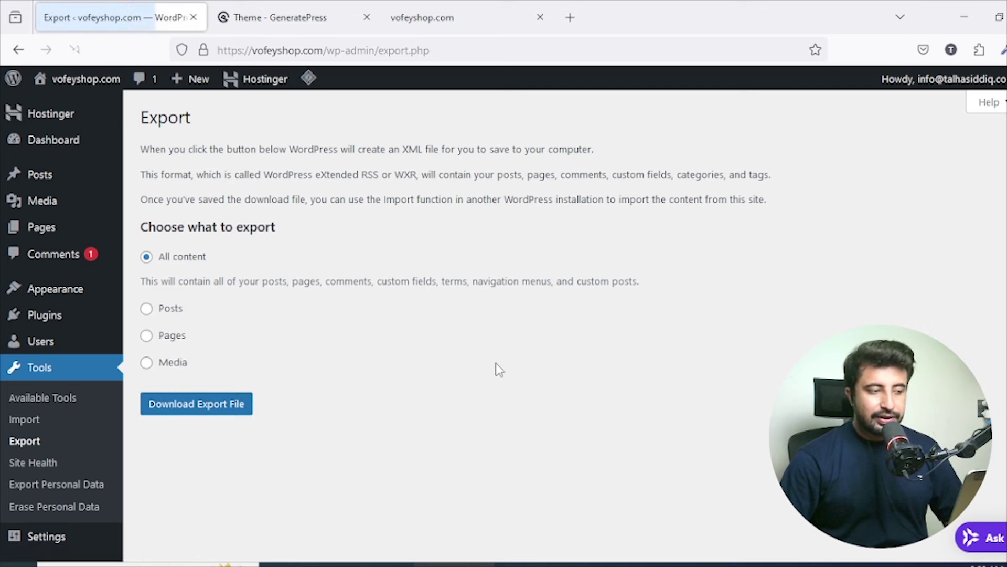
Look over the Export page options, leaving All content selected for the XML export.
{"action": "scroll", "coordinate": [448, 261], "scroll_direction": "down", "scroll_amount": 2}
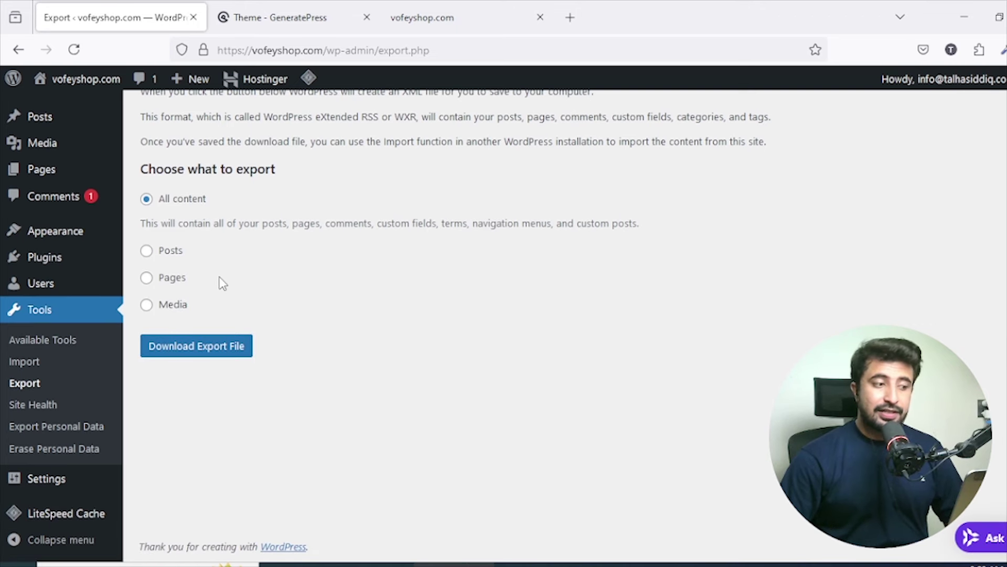
{"action": "scroll", "coordinate": [324, 294], "scroll_direction": "up", "scroll_amount": 2}
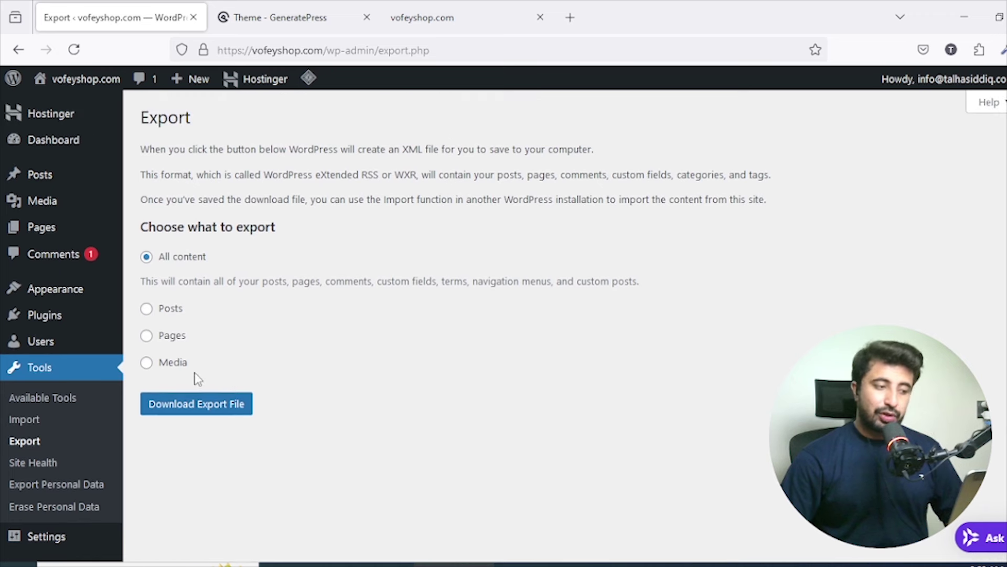
{"action": "scroll", "coordinate": [204, 409], "scroll_direction": "down", "scroll_amount": 2}
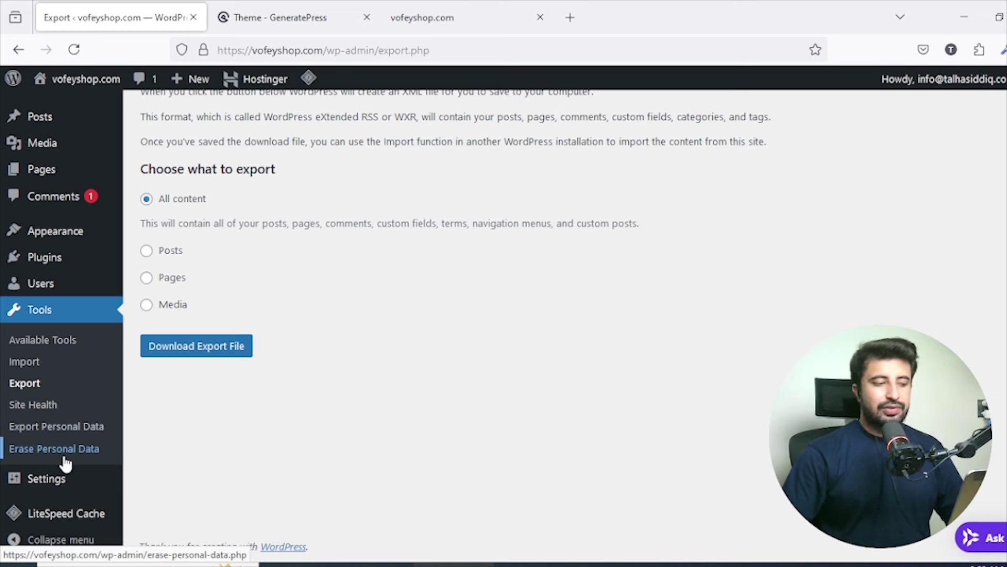
{"action": "mouse_move", "coordinate": [78, 479]}
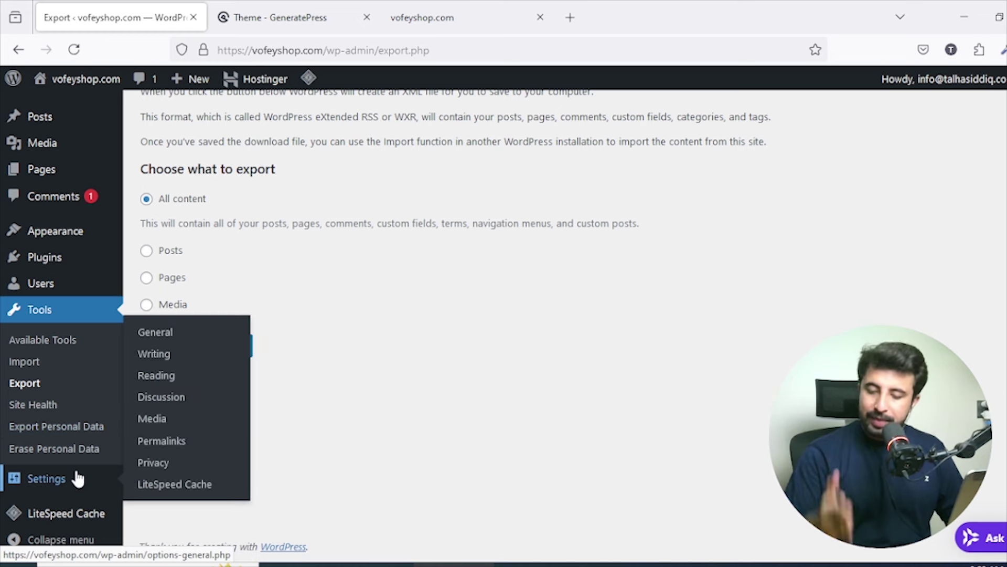
Open Settings > General and delete the existing Site Title text.
{"action": "left_click", "coordinate": [78, 479]}
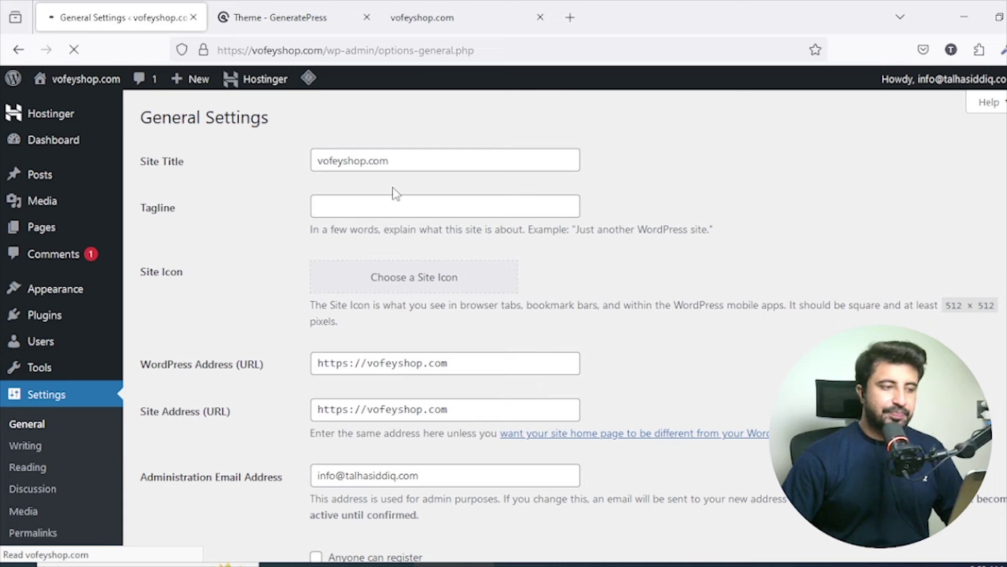
{"action": "scroll", "coordinate": [394, 193], "scroll_direction": "down", "scroll_amount": 10}
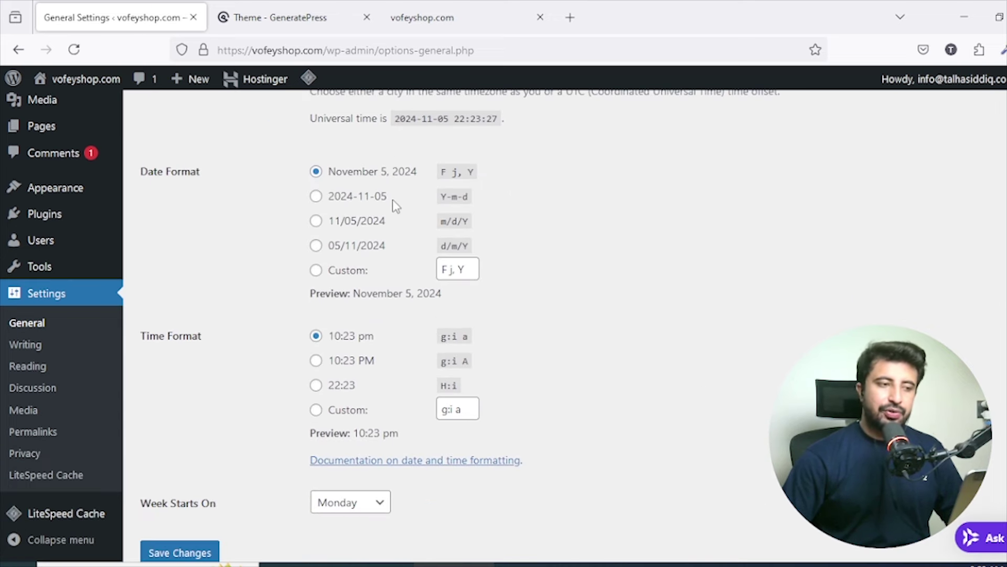
{"action": "scroll", "coordinate": [393, 200], "scroll_direction": "down", "scroll_amount": 2}
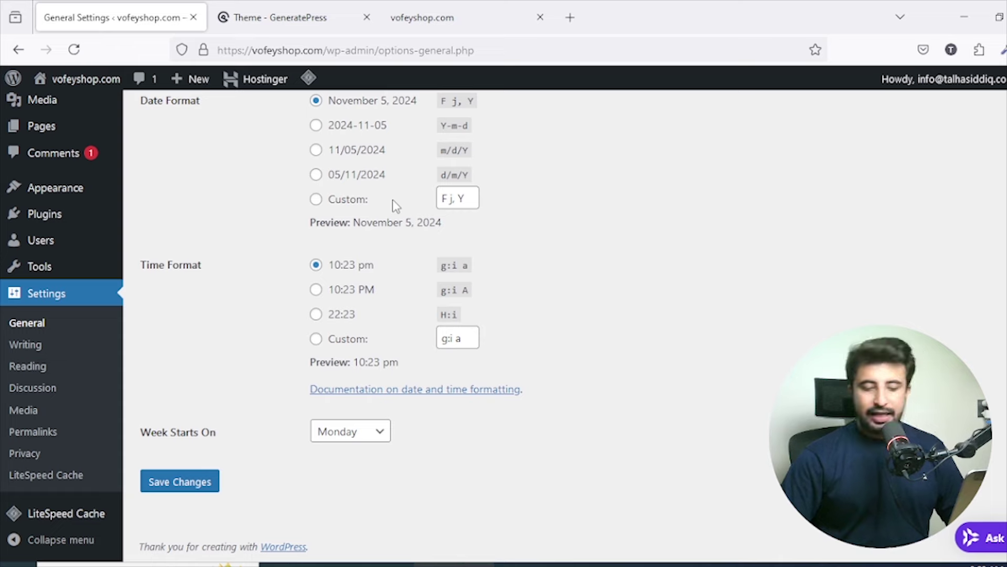
{"action": "scroll", "coordinate": [392, 199], "scroll_direction": "up", "scroll_amount": 9}
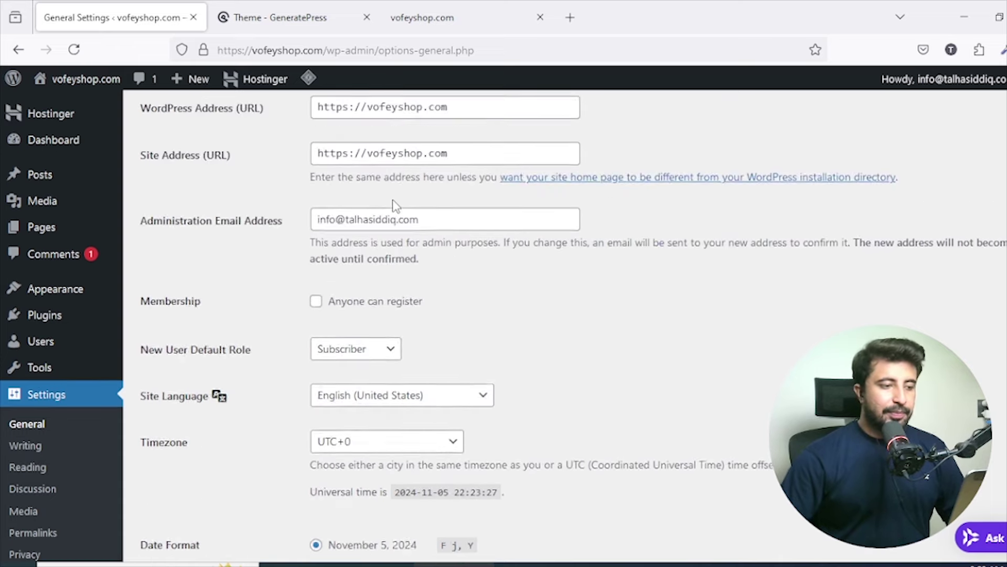
{"action": "scroll", "coordinate": [394, 204], "scroll_direction": "up", "scroll_amount": 5}
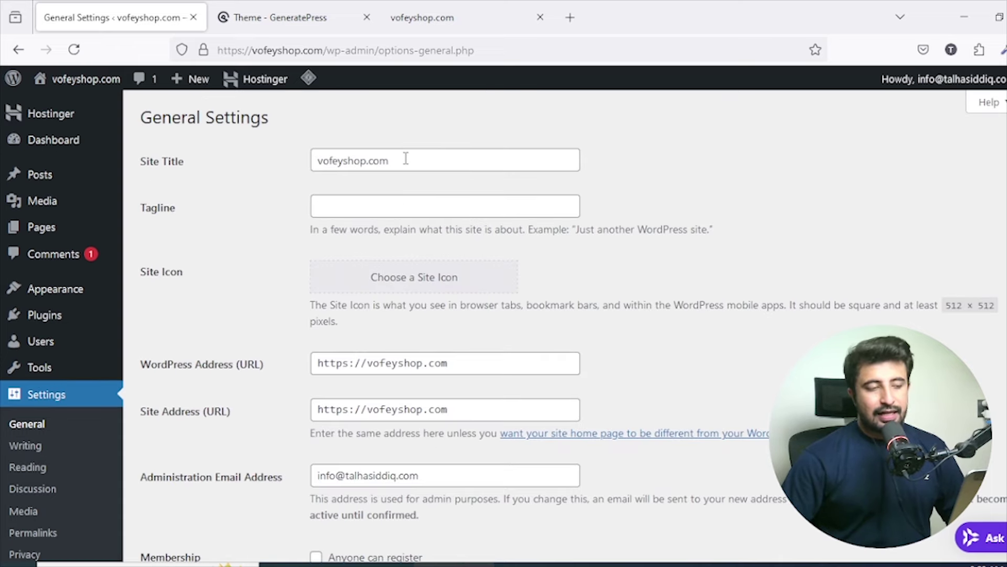
{"action": "left_click_drag", "start_coordinate": [406, 159], "coordinate": [305, 160]}
{"action": "key", "text": "BackSpace"}
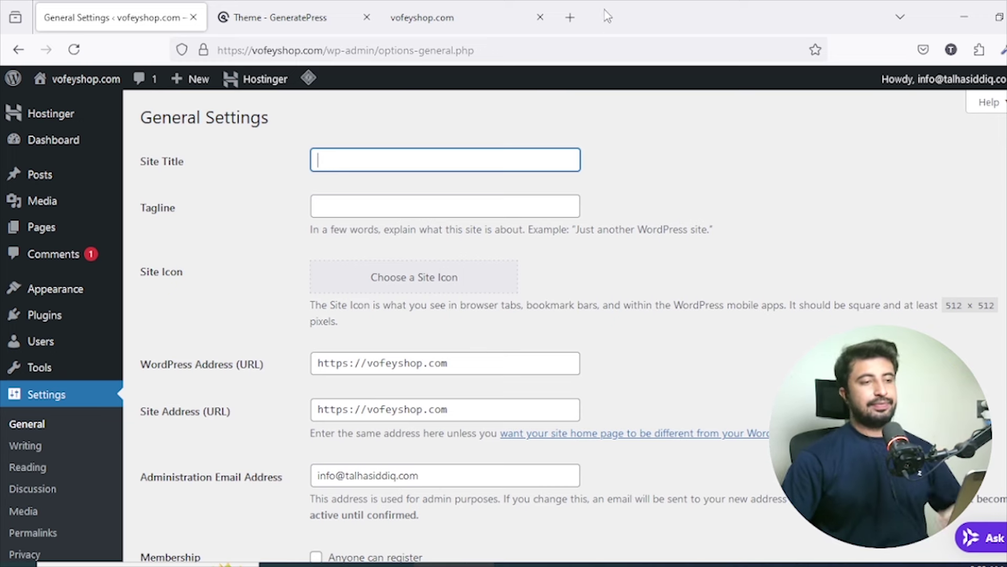
Search Google for 'SHoe making in pakistan' in a new browser tab.
{"action": "left_click", "coordinate": [572, 15]}
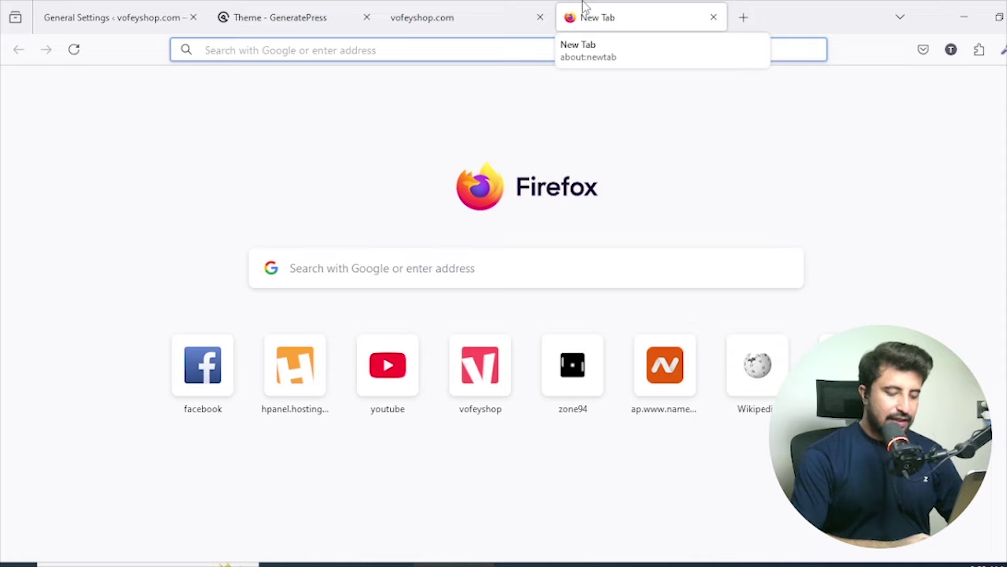
{"action": "type", "text": "SHoe making"}
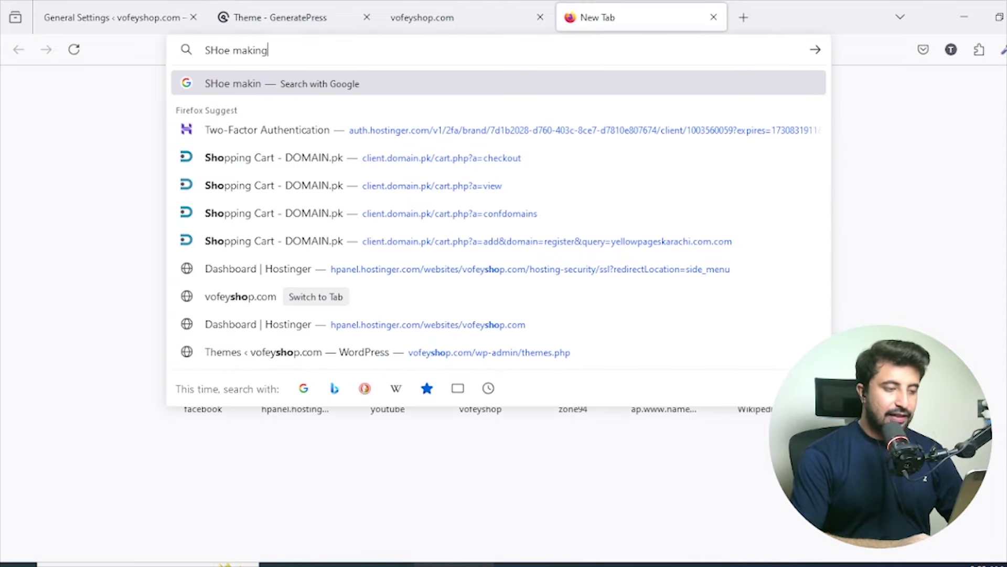
{"action": "type", "text": " in pak"}
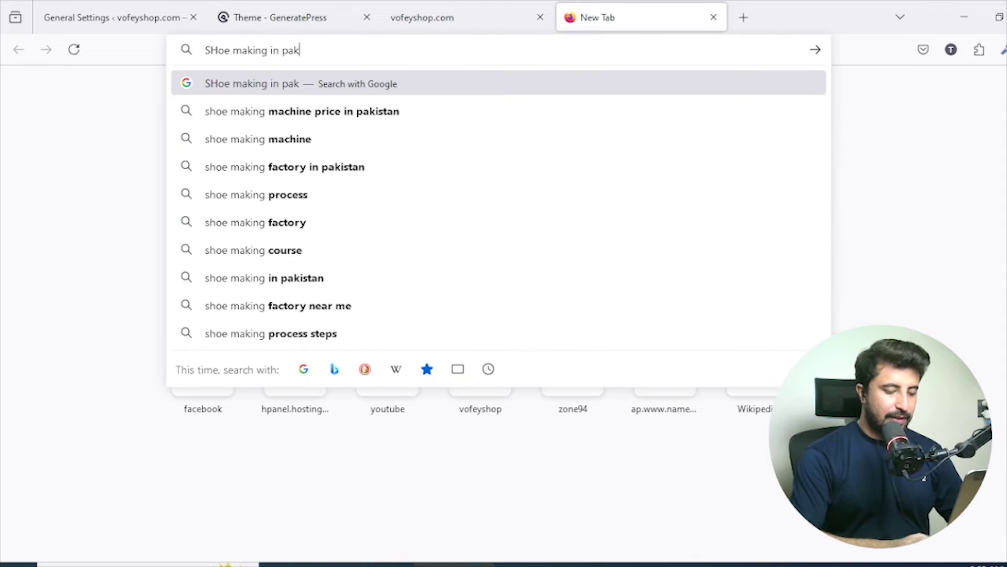
{"action": "type", "text": "istan"}
{"action": "key", "text": "Return"}
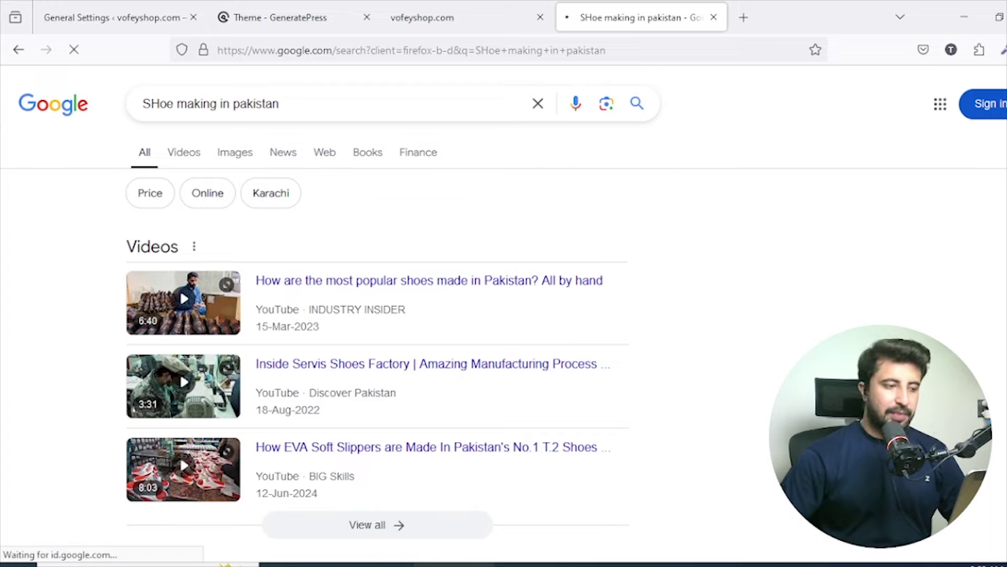
Select the 'Home - Pak Foot Wear' result title in the search results.
{"action": "scroll", "coordinate": [439, 258], "scroll_direction": "down", "scroll_amount": 20}
{"action": "scroll", "coordinate": [439, 258], "scroll_direction": "up", "scroll_amount": 8}
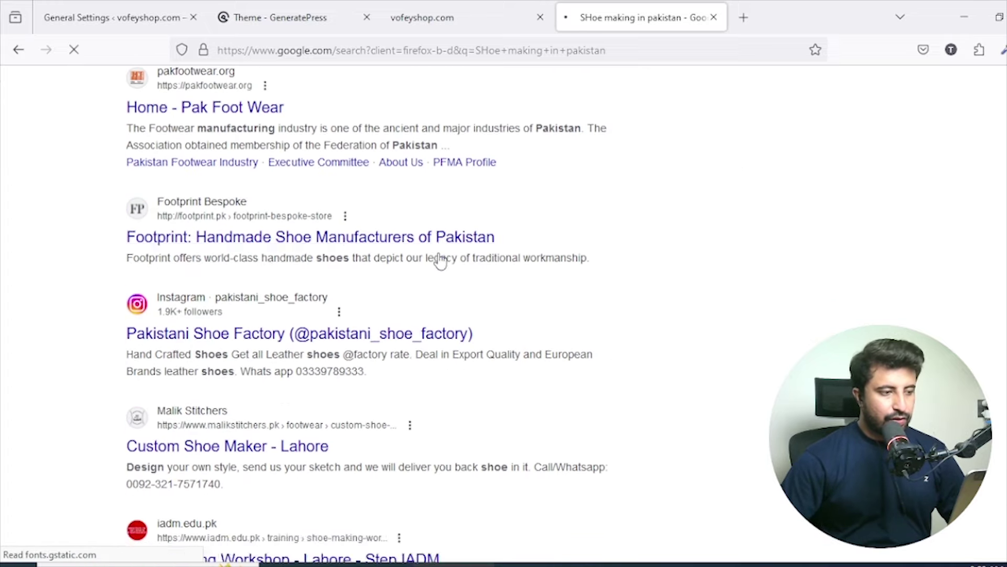
{"action": "scroll", "coordinate": [439, 259], "scroll_direction": "up", "scroll_amount": 1}
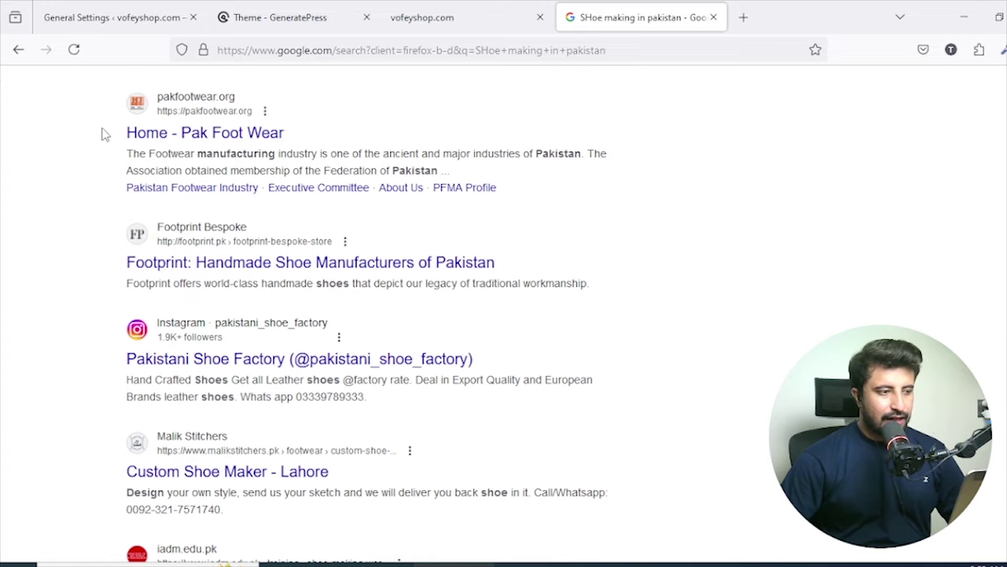
{"action": "left_click_drag", "start_coordinate": [275, 123], "coordinate": [288, 138]}
{"action": "key", "text": "ctrl+c"}
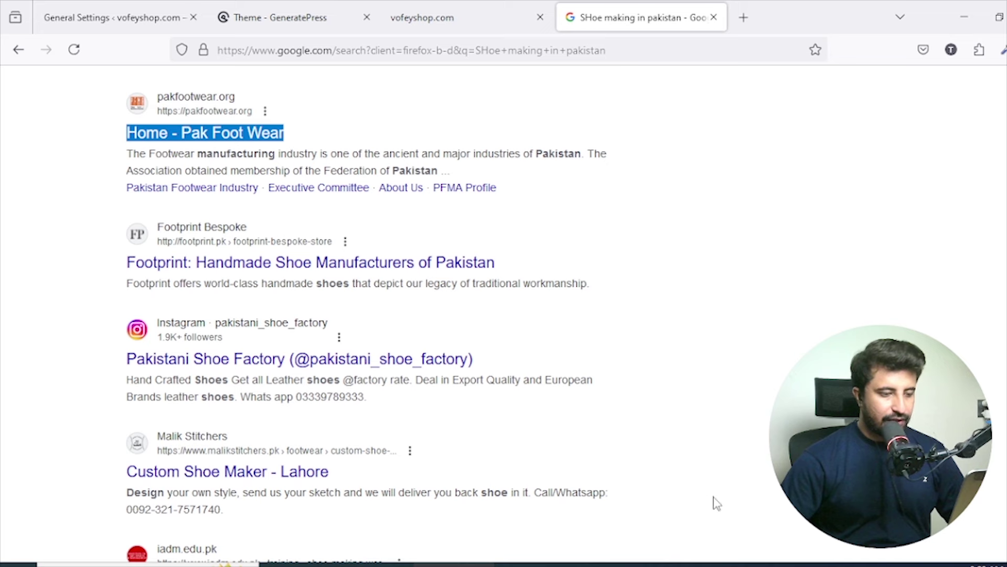
{"action": "left_click", "coordinate": [198, 564]}
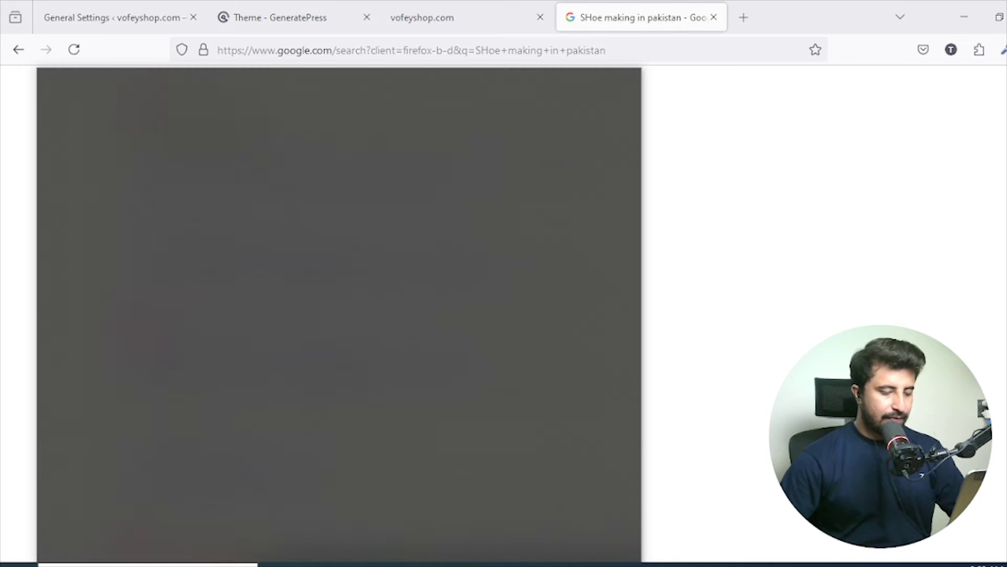
Launch Notepad and paste the 'Home - Pak Foot Wear' title into it.
{"action": "type", "text": "not"}
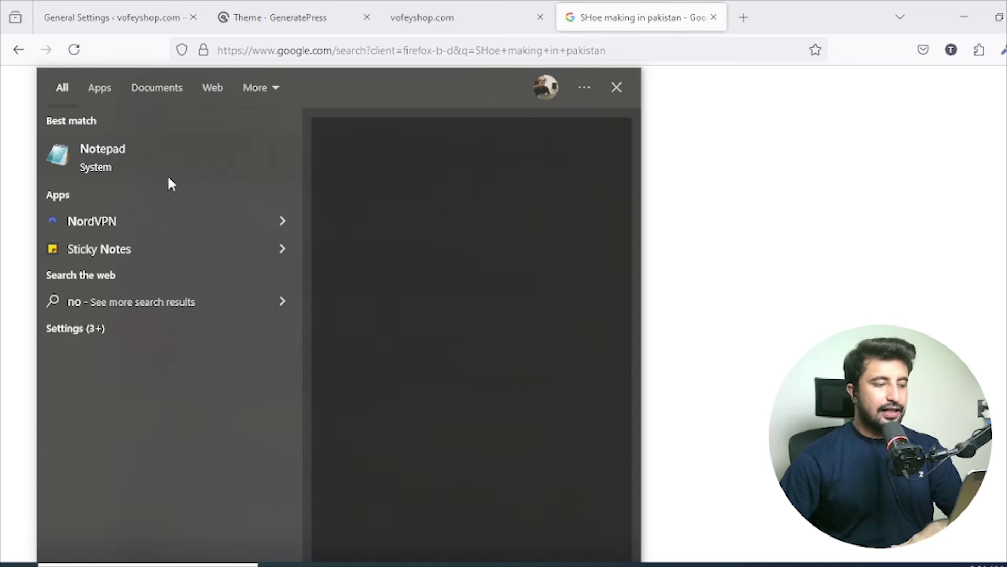
{"action": "left_click", "coordinate": [170, 167]}
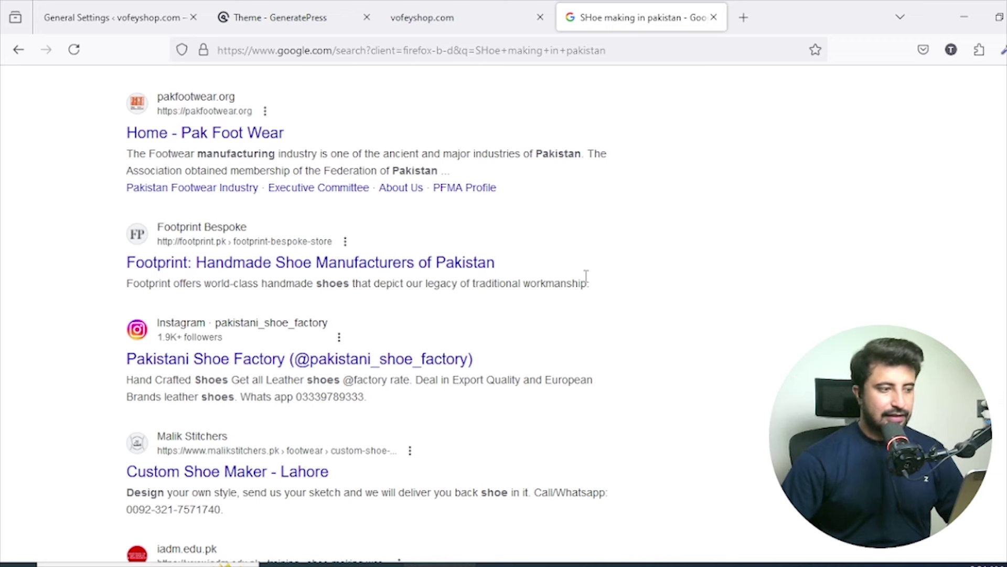
{"action": "key", "text": "ctrl+v"}
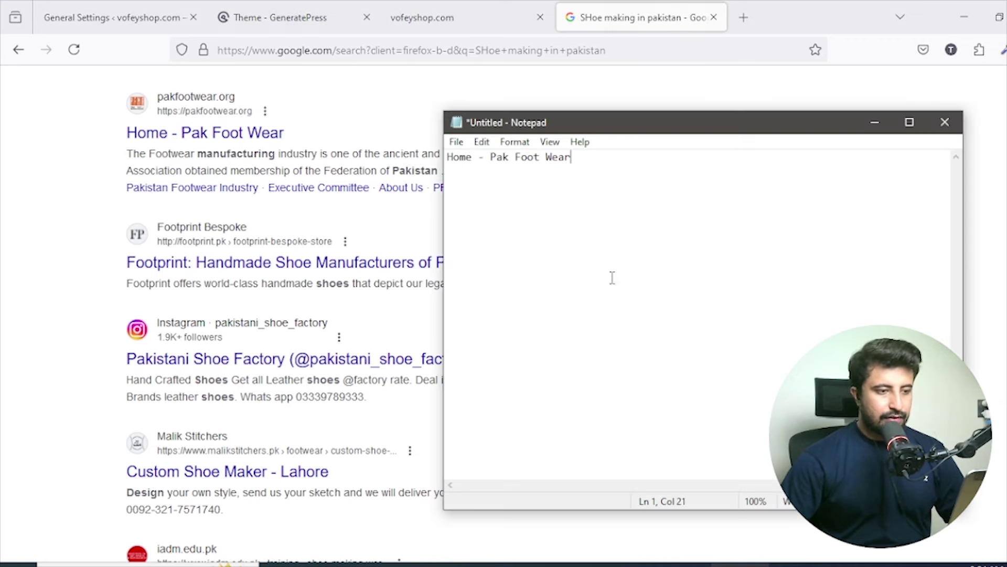
{"action": "key", "text": "alt+Tab"}
Copy 'Pakistani Shoe Factory' and 'Custom Shoe Maker' from the results into the note.
{"action": "scroll", "coordinate": [61, 346], "scroll_direction": "down", "scroll_amount": 3}
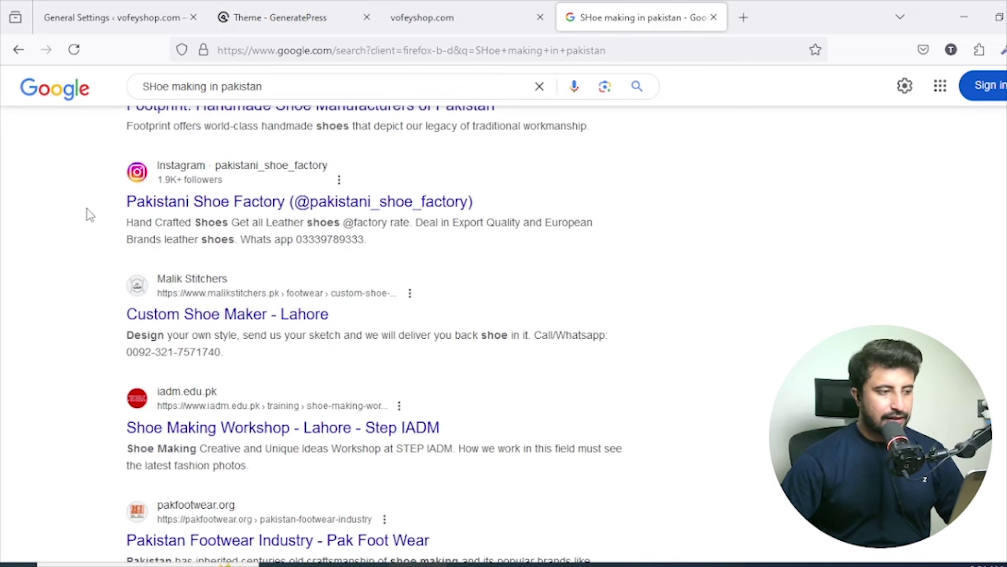
{"action": "left_click_drag", "start_coordinate": [95, 203], "coordinate": [286, 202]}
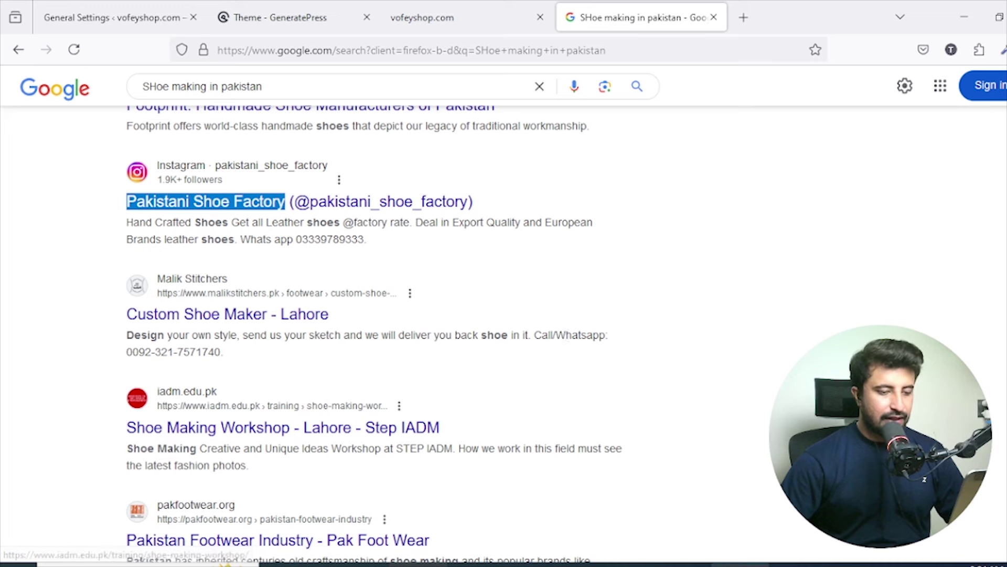
{"action": "key", "text": "ctrl+c"}
{"action": "key", "text": "alt+Tab"}
{"action": "key", "text": "ctrl+v"}
{"action": "left_click", "coordinate": [3, 341]}
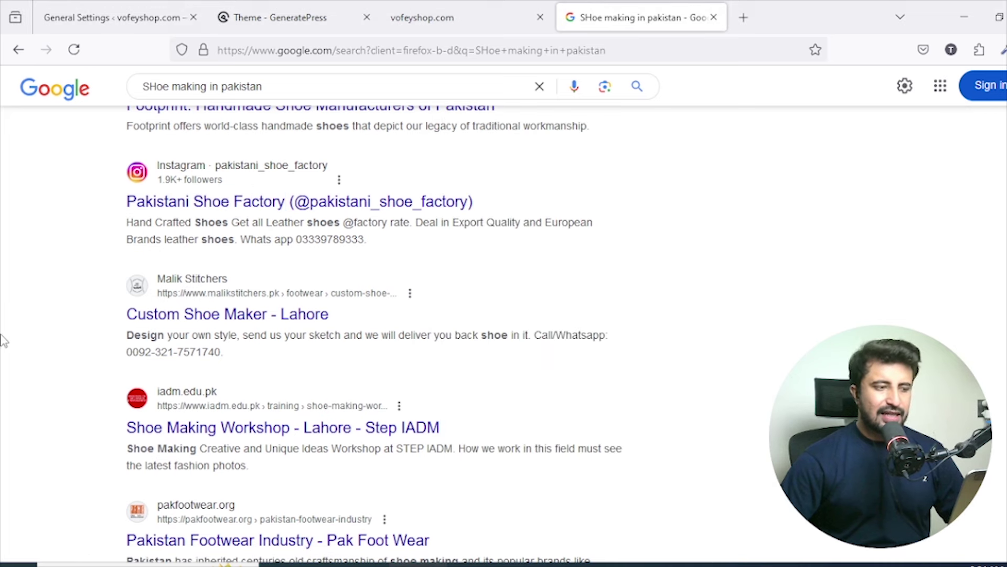
{"action": "left_click_drag", "start_coordinate": [94, 318], "coordinate": [269, 313]}
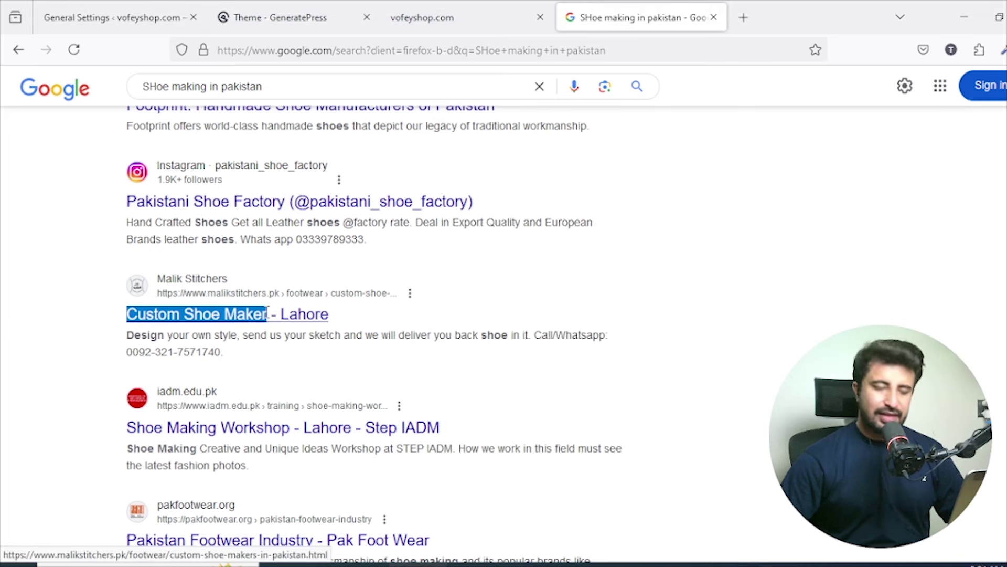
{"action": "key", "text": "ctrl+c"}
{"action": "key", "text": "alt+Tab"}
{"action": "key", "text": "ctrl+v"}
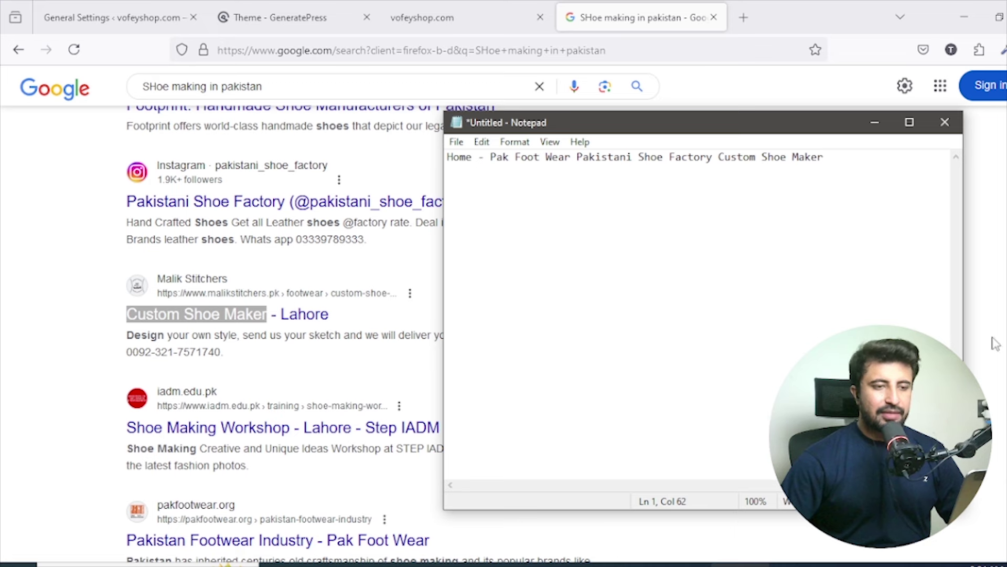
{"action": "left_click", "coordinate": [996, 344]}
Paste the 'People also search for' suggestions on a new line in the note.
{"action": "scroll", "coordinate": [442, 237], "scroll_direction": "down", "scroll_amount": 10}
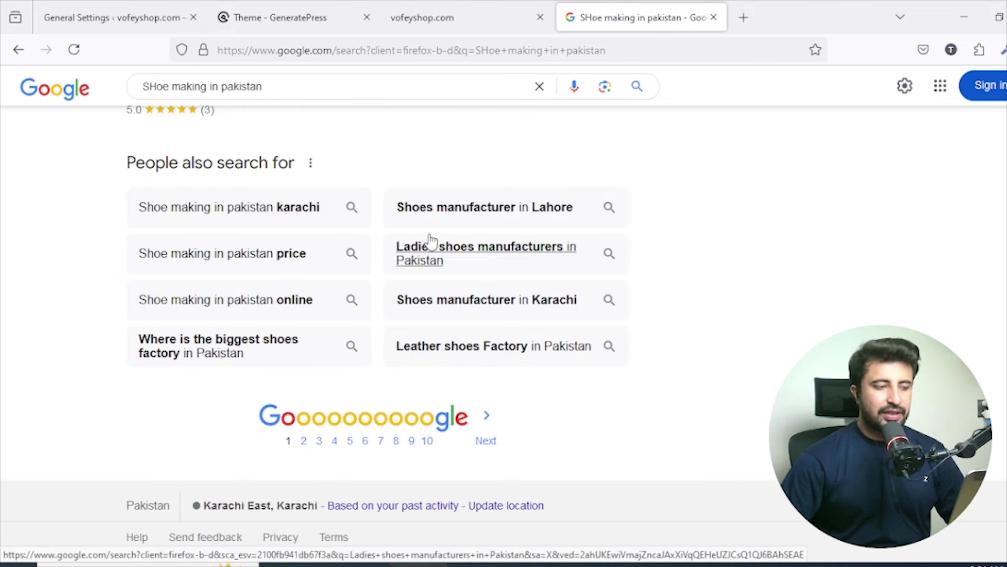
{"action": "left_click_drag", "start_coordinate": [113, 203], "coordinate": [589, 347]}
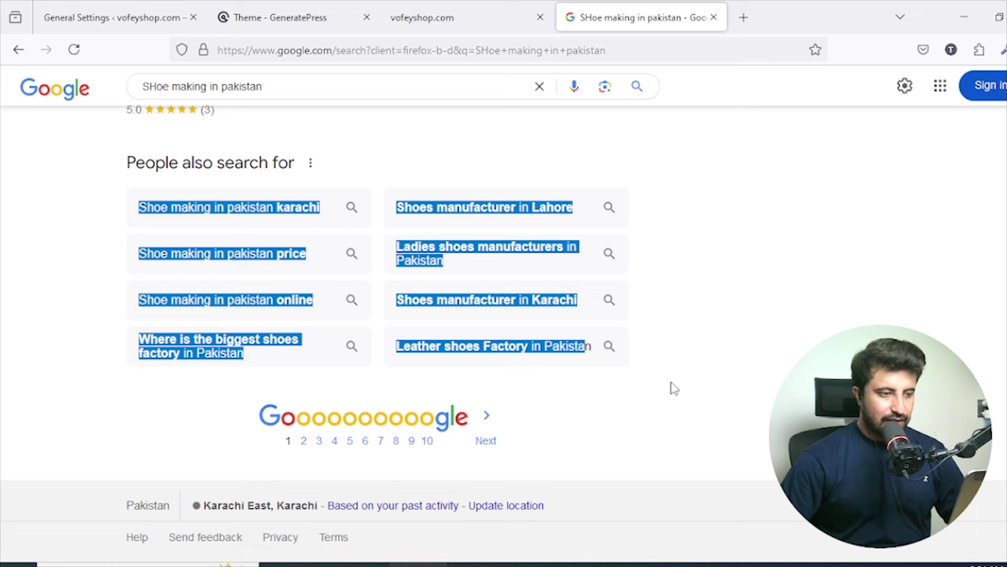
{"action": "key", "text": "ctrl+c"}
{"action": "left_click", "coordinate": [725, 561]}
{"action": "key", "text": "Return"}
{"action": "key", "text": "Return"}
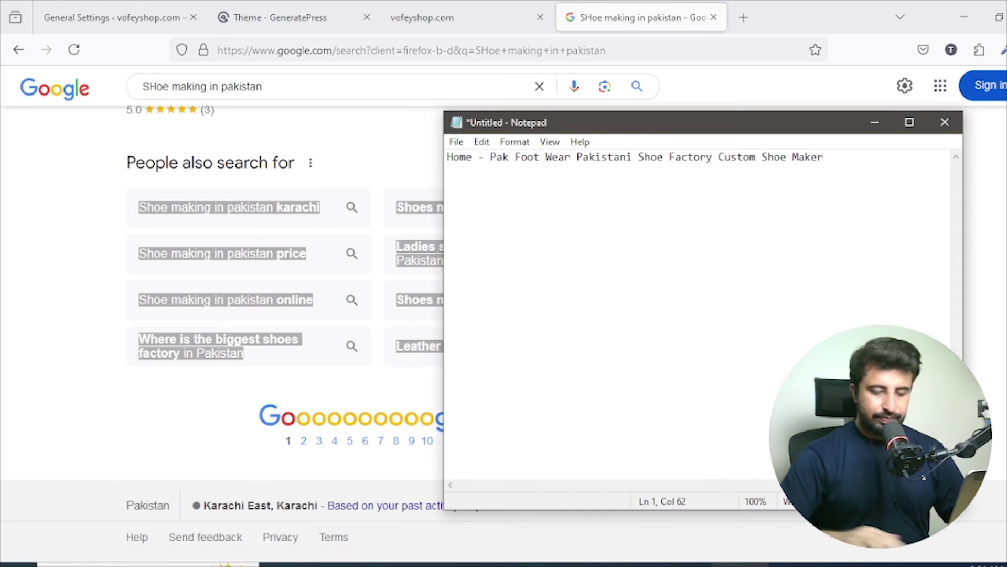
{"action": "key", "text": "ctrl+v"}
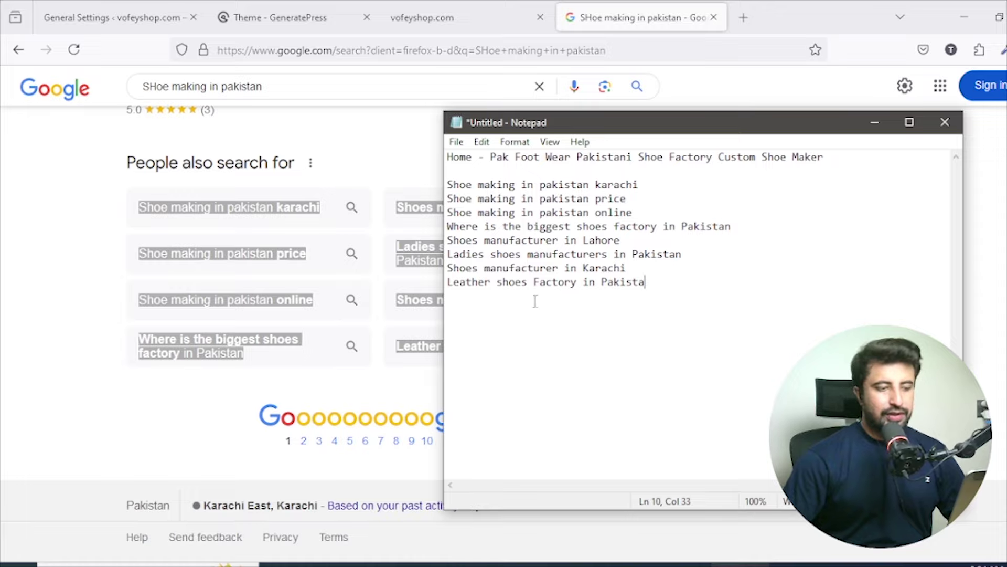
Scroll through the Google results for 'SHoe making in pakistan'.
{"action": "left_click", "coordinate": [46, 199]}
{"action": "scroll", "coordinate": [47, 200], "scroll_direction": "up", "scroll_amount": 10}
{"action": "scroll", "coordinate": [49, 201], "scroll_direction": "up", "scroll_amount": 10}
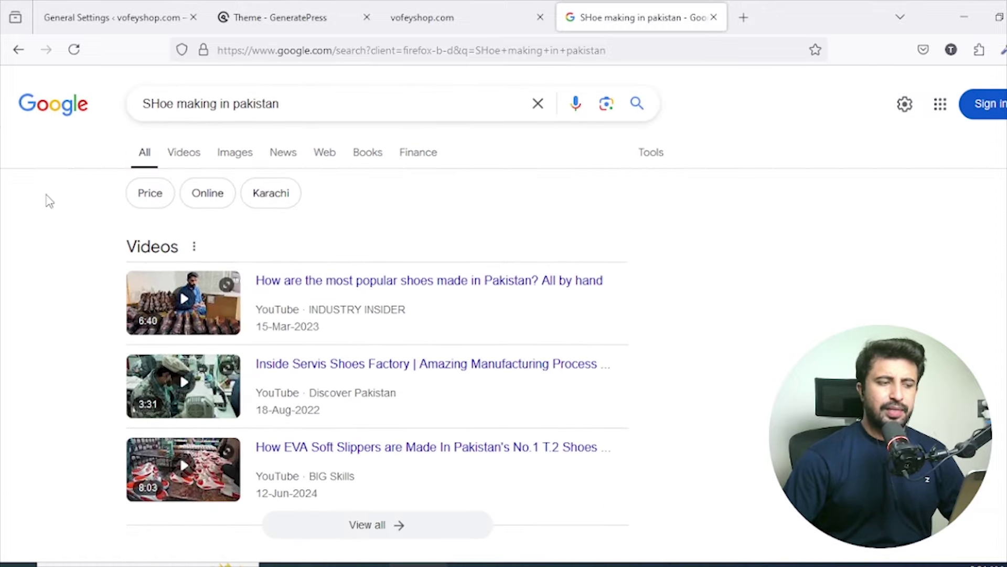
{"action": "scroll", "coordinate": [48, 201], "scroll_direction": "down", "scroll_amount": 5}
{"action": "scroll", "coordinate": [49, 201], "scroll_direction": "up", "scroll_amount": 5}
{"action": "scroll", "coordinate": [48, 201], "scroll_direction": "down", "scroll_amount": 6}
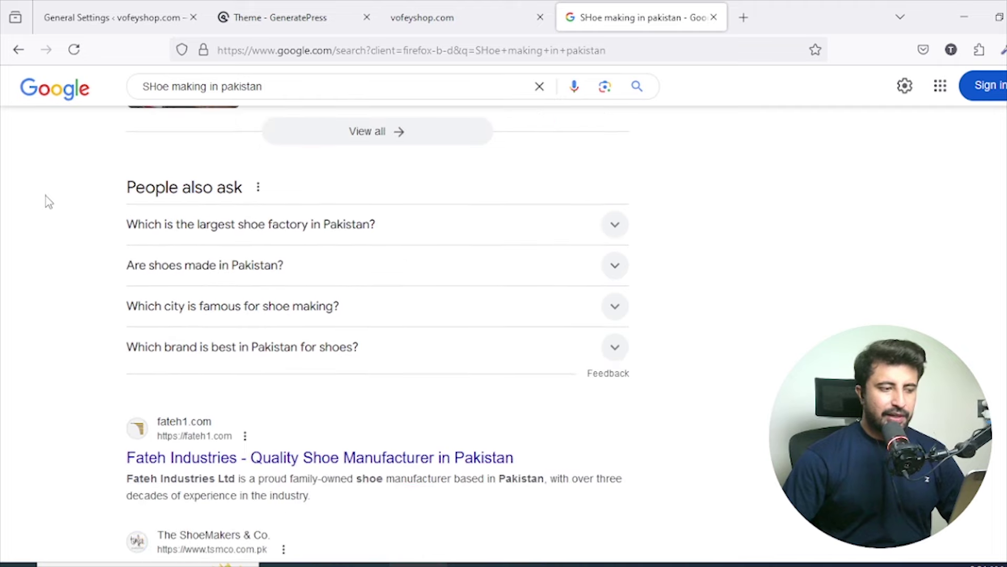
{"action": "scroll", "coordinate": [46, 196], "scroll_direction": "down", "scroll_amount": 8}
{"action": "scroll", "coordinate": [46, 196], "scroll_direction": "up", "scroll_amount": 14}
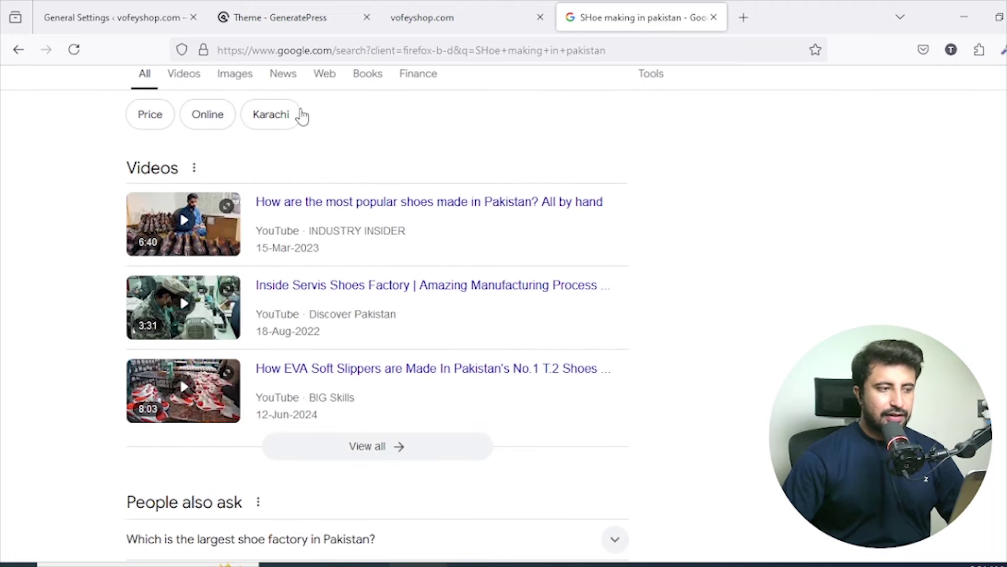
{"action": "scroll", "coordinate": [303, 116], "scroll_direction": "up", "scroll_amount": 2}
Change the Google query to 'SHoe in pakistan' and run it.
{"action": "left_click", "coordinate": [173, 99]}
{"action": "type", "text": "s making in pakistan"}
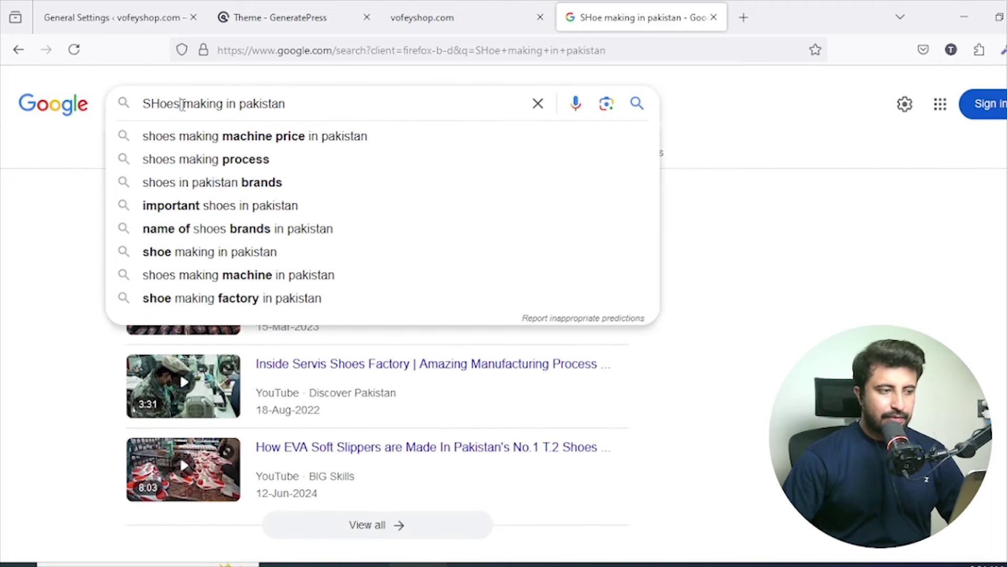
{"action": "left_click_drag", "start_coordinate": [180, 103], "coordinate": [223, 104]}
{"action": "key", "text": "BackSpace"}
{"action": "key", "text": "BackSpace"}
{"action": "key", "text": "BackSpace"}
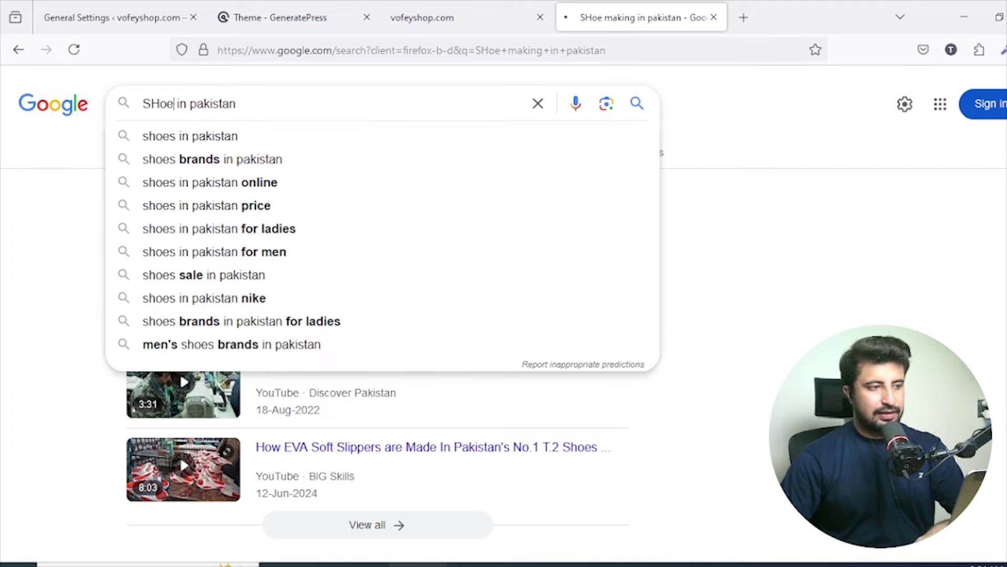
{"action": "key", "text": "Return"}
Paste the six related searches onto a new line in the Notepad keyword list.
{"action": "scroll", "coordinate": [342, 155], "scroll_direction": "down", "scroll_amount": 8}
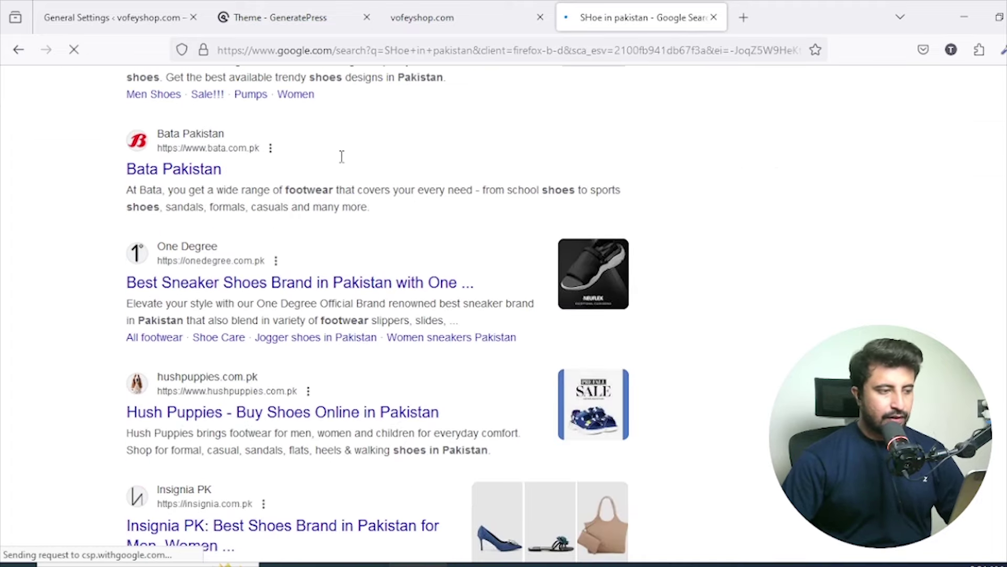
{"action": "scroll", "coordinate": [126, 181], "scroll_direction": "down", "scroll_amount": 8}
{"action": "scroll", "coordinate": [126, 181], "scroll_direction": "down", "scroll_amount": 10}
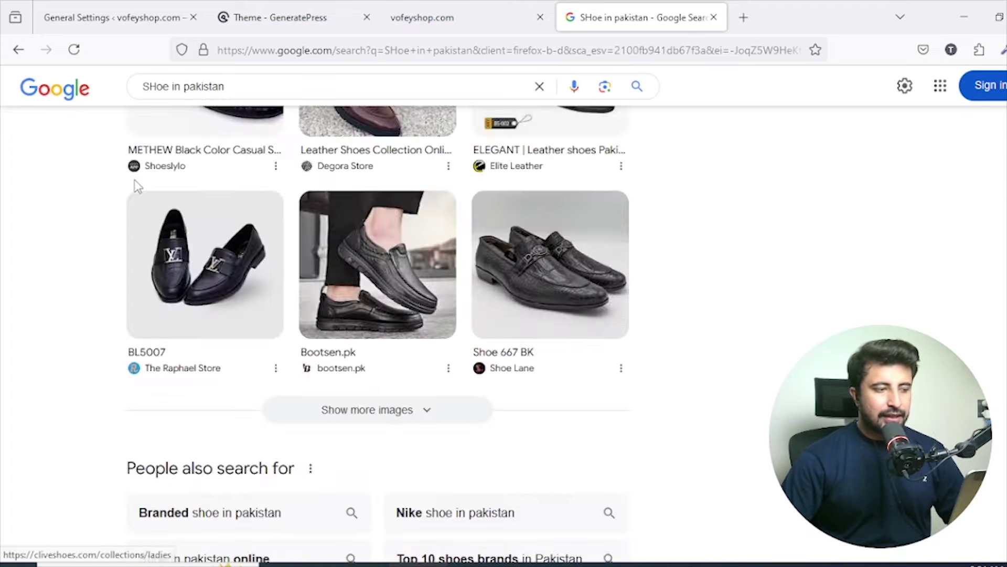
{"action": "left_click_drag", "start_coordinate": [96, 257], "coordinate": [578, 334]}
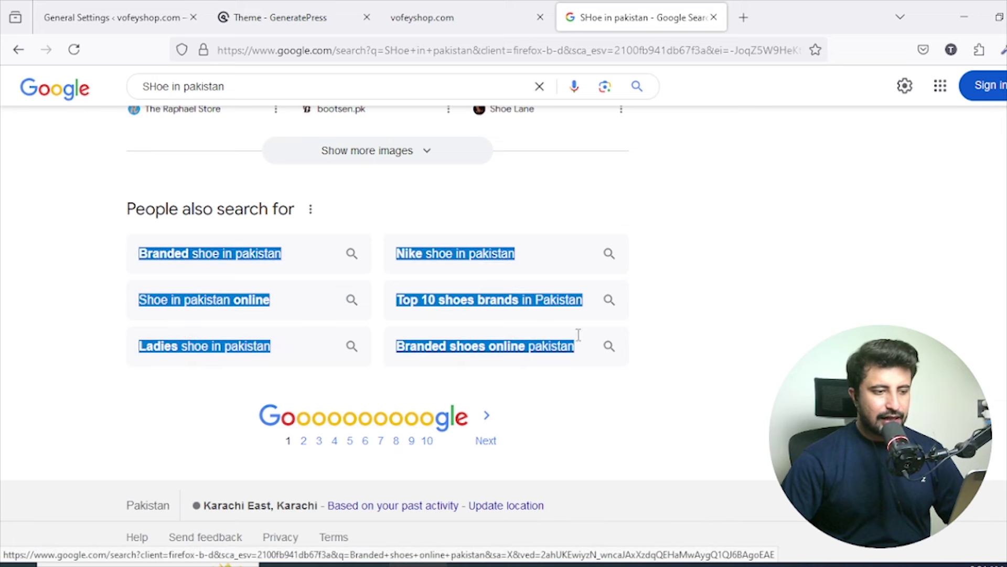
{"action": "left_click", "coordinate": [708, 494]}
{"action": "left_click", "coordinate": [740, 563]}
{"action": "key", "text": "Return"}
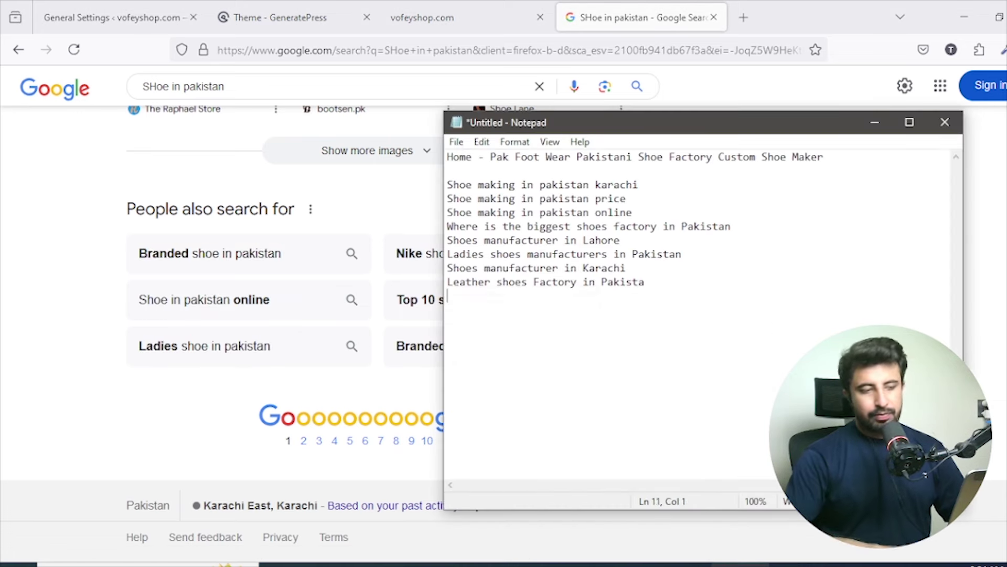
{"action": "key", "text": "ctrl+v"}
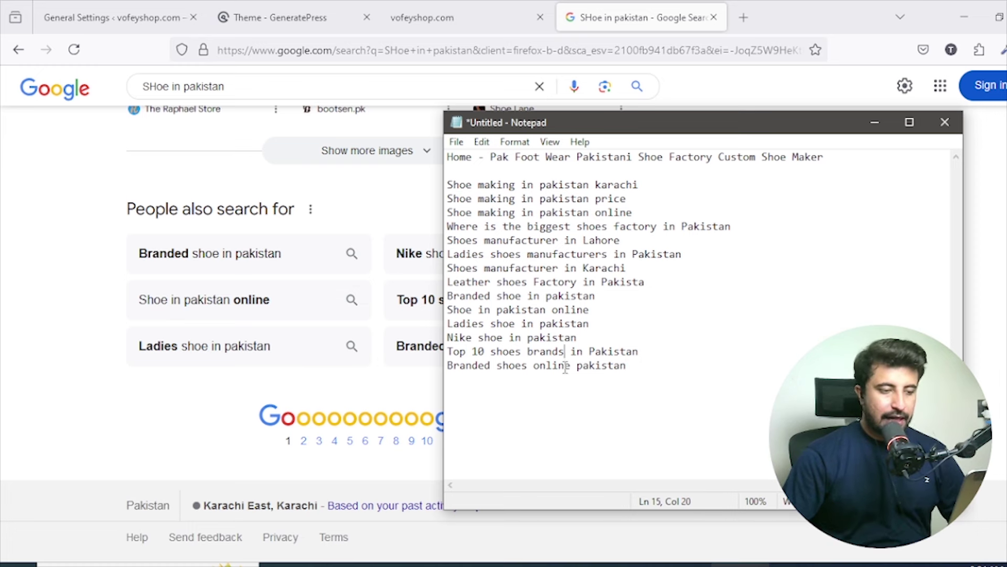
Change 'brands' to 'brand' and select the 'Top 10 shoes brand in Pakistan' line.
{"action": "key", "text": "BackSpace"}
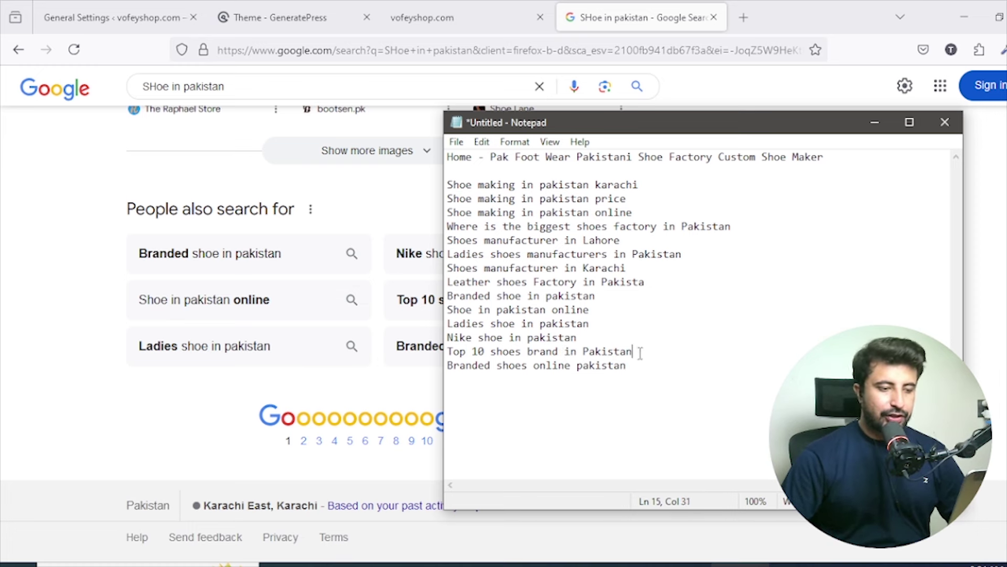
{"action": "left_click", "coordinate": [447, 363]}
{"action": "key", "text": "shift+Up"}
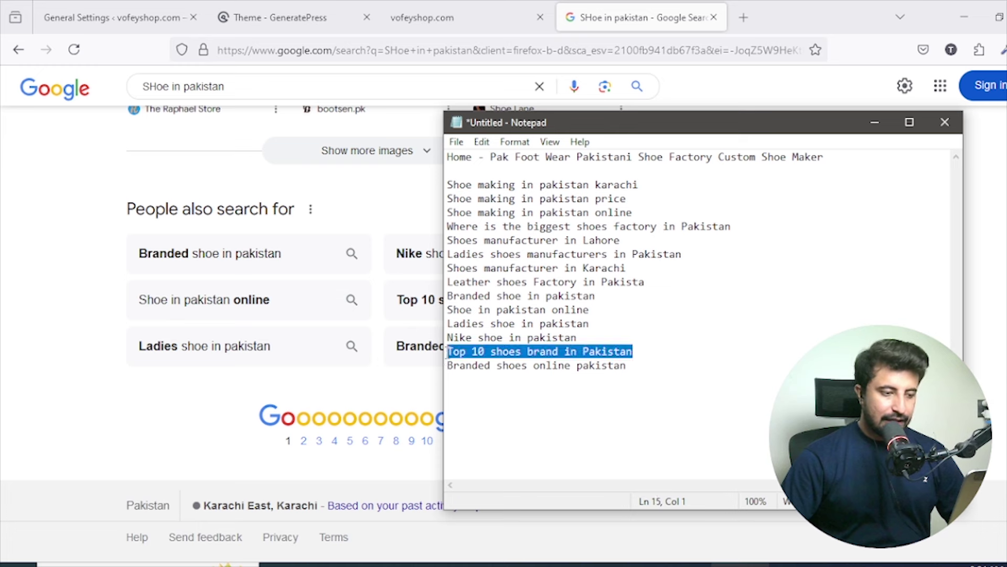
{"action": "left_click", "coordinate": [526, 350]}
{"action": "left_click_drag", "start_coordinate": [636, 354], "coordinate": [453, 353]}
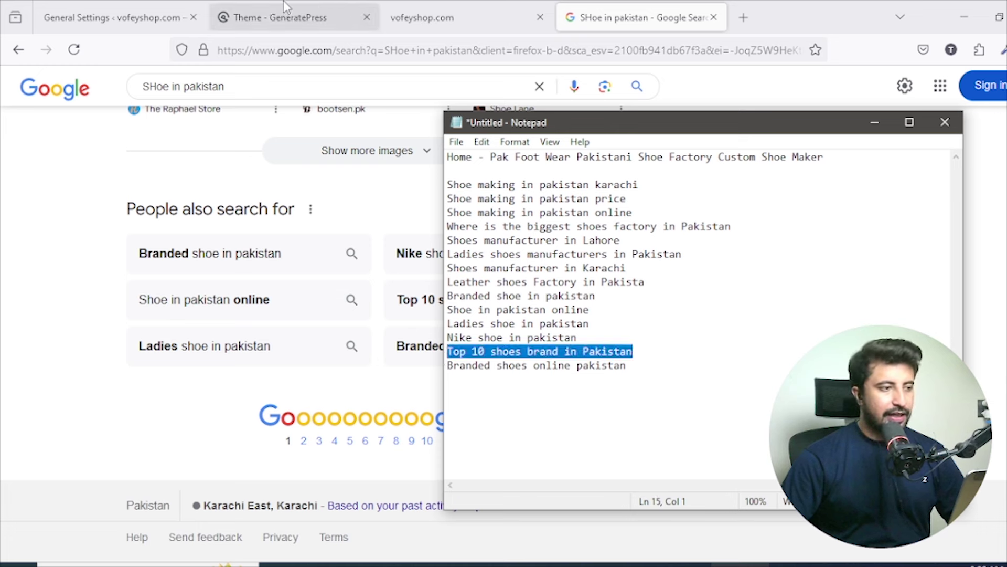
Paste 'Top 10 shoes brand in Pakistan' into the General Settings Tagline field.
{"action": "left_click", "coordinate": [158, 7]}
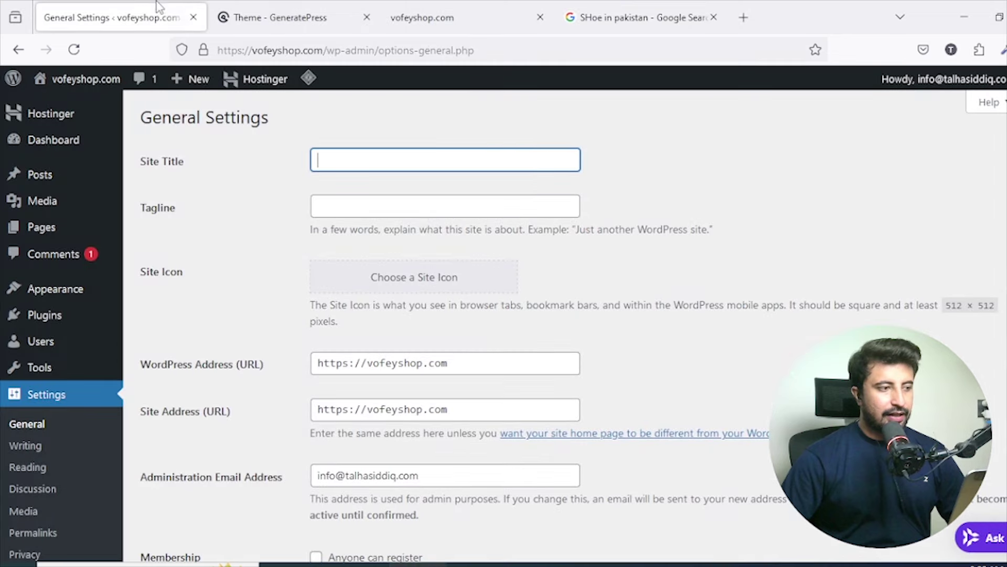
{"action": "left_click", "coordinate": [417, 209]}
{"action": "key", "text": "ctrl+v"}
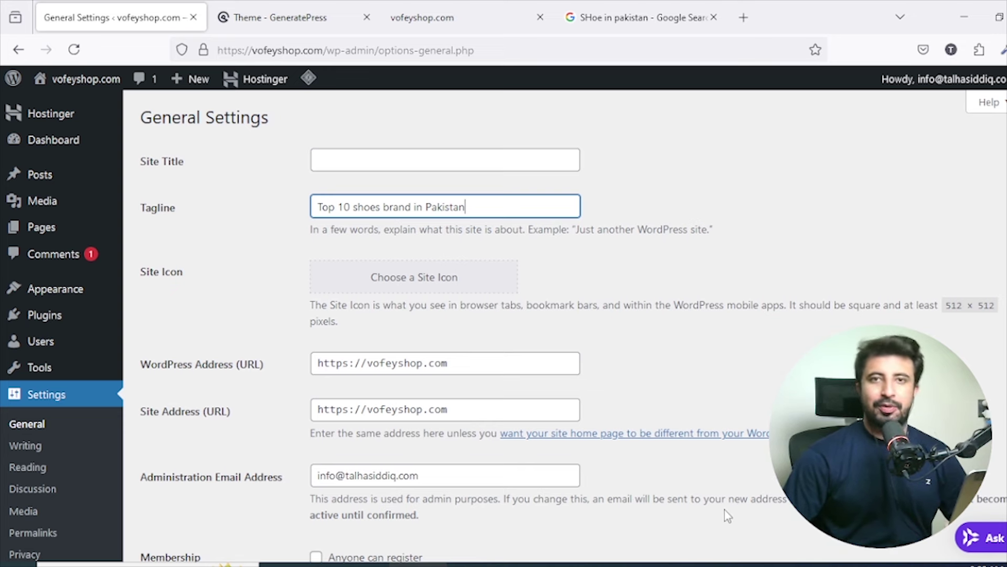
Enter 'Pak Foot Wear,' from the notes as the start of the Site Title.
{"action": "left_click", "coordinate": [739, 565]}
{"action": "left_click", "coordinate": [581, 177]}
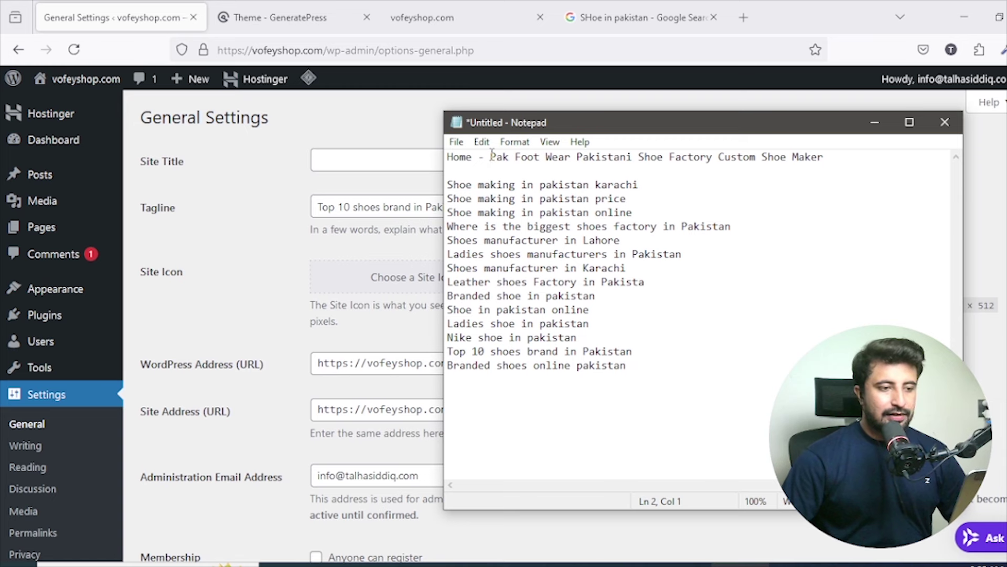
{"action": "left_click_drag", "start_coordinate": [492, 156], "coordinate": [636, 159]}
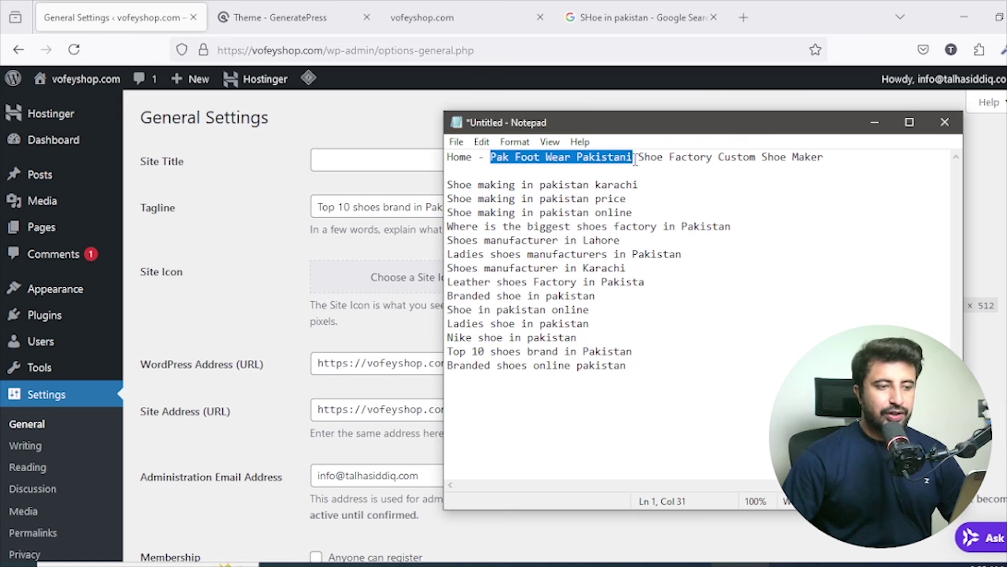
{"action": "left_click", "coordinate": [630, 160]}
{"action": "left_click_drag", "start_coordinate": [573, 158], "coordinate": [497, 162]}
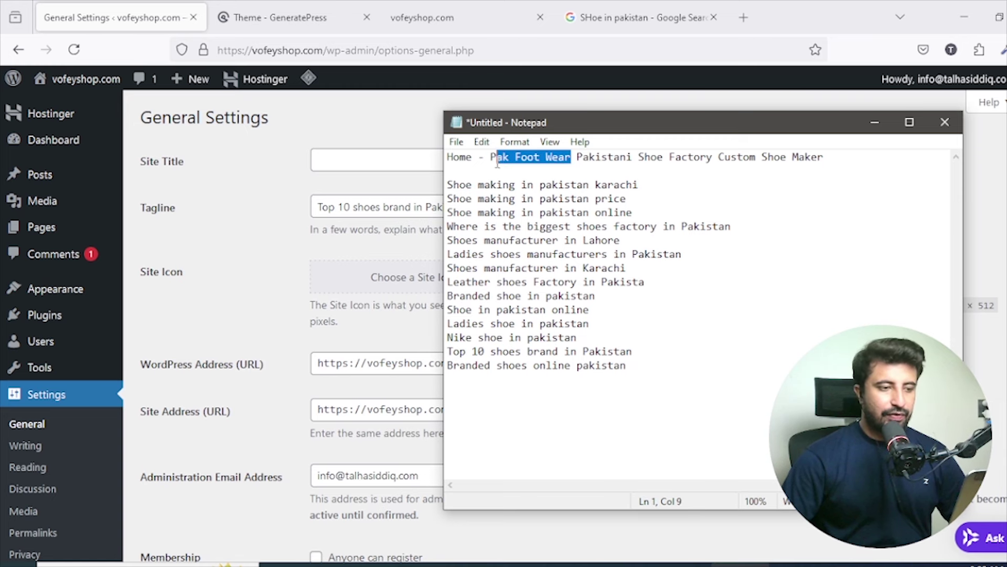
{"action": "left_click", "coordinate": [378, 164]}
{"action": "type", "text": "Pak Foot Wear"}
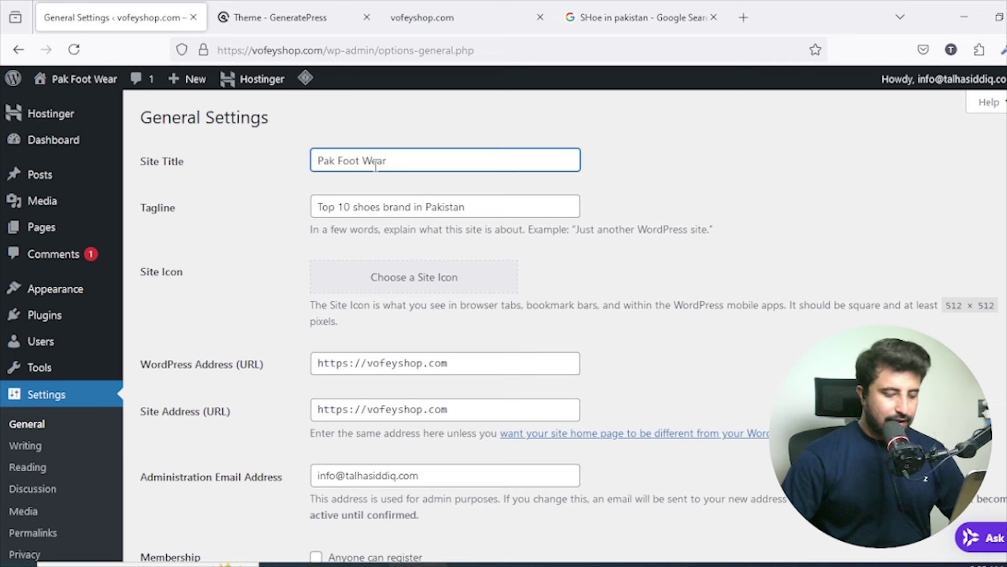
{"action": "type", "text": ","}
Add 'Ladies shoes' and 'Leather shoes' from the keyword list to the Site Title.
{"action": "left_click", "coordinate": [740, 564]}
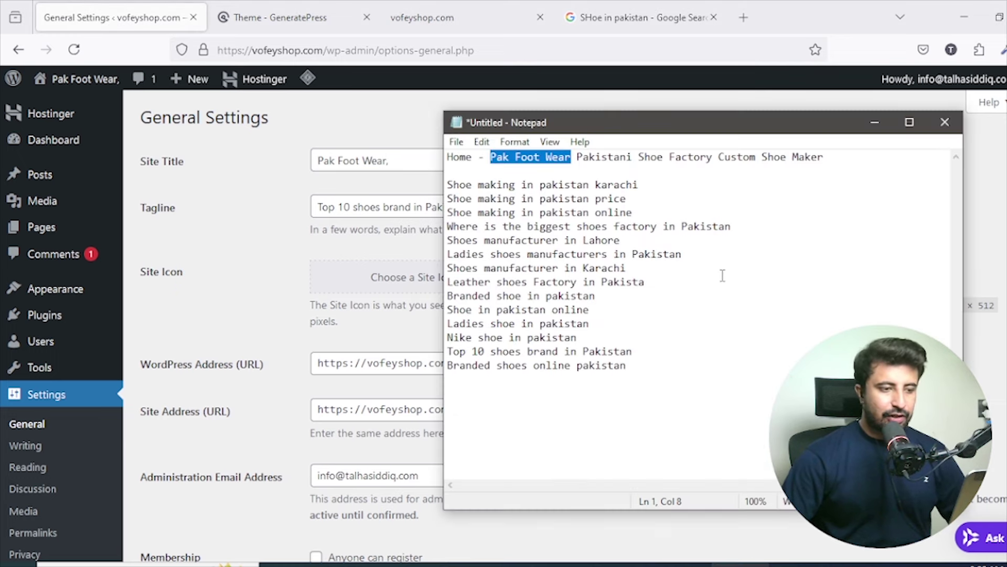
{"action": "left_click_drag", "start_coordinate": [524, 255], "coordinate": [445, 254]}
{"action": "key", "text": "ctrl+c"}
{"action": "left_click", "coordinate": [394, 156]}
{"action": "key", "text": "ctrl+v"}
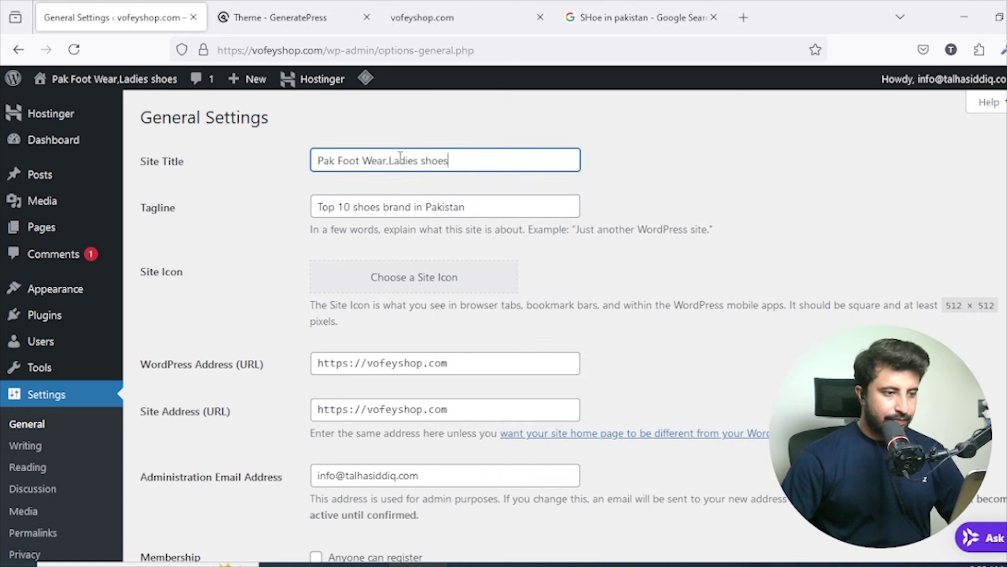
{"action": "left_click", "coordinate": [740, 564]}
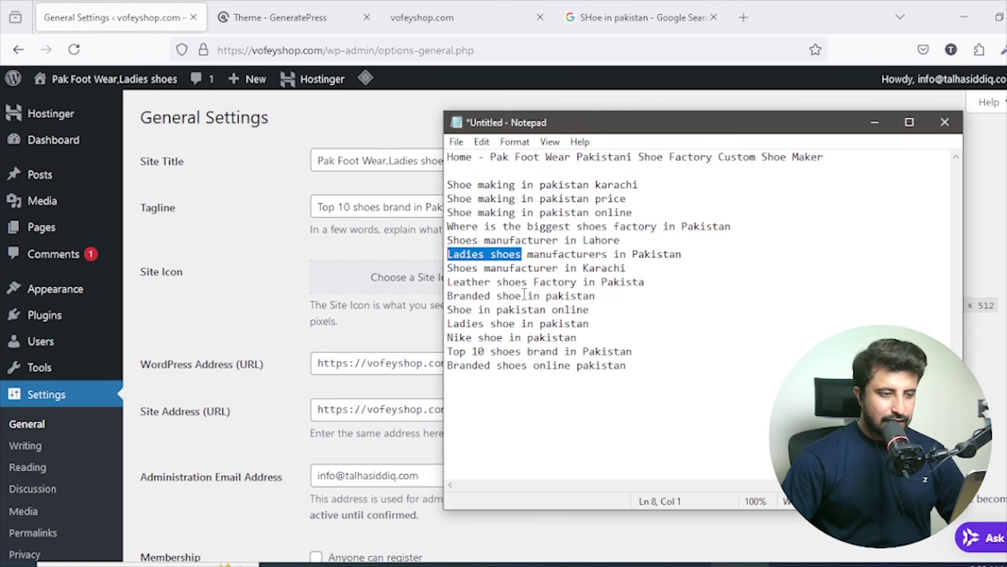
{"action": "left_click_drag", "start_coordinate": [533, 283], "coordinate": [447, 283]}
{"action": "key", "text": "ctrl+c"}
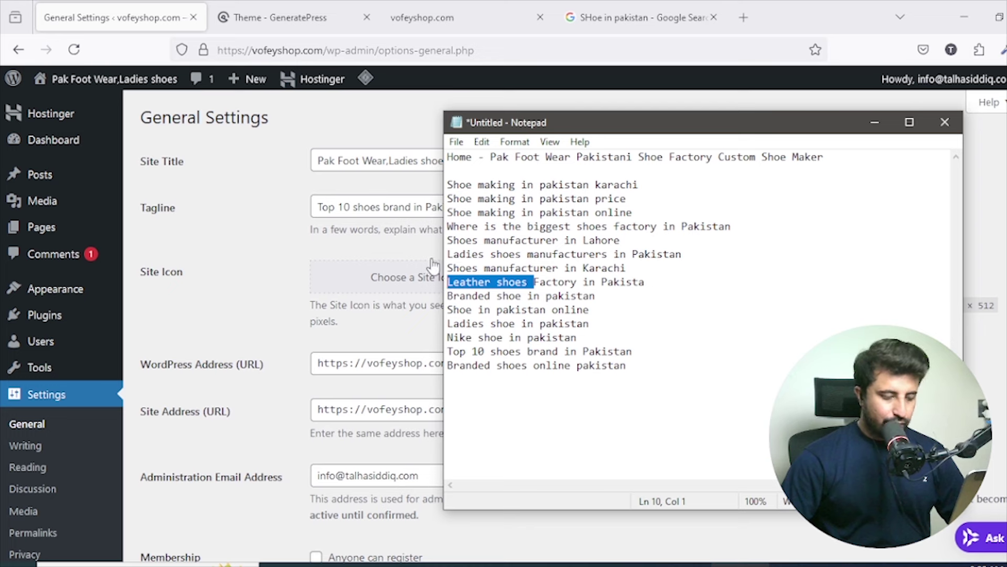
{"action": "left_click", "coordinate": [389, 160]}
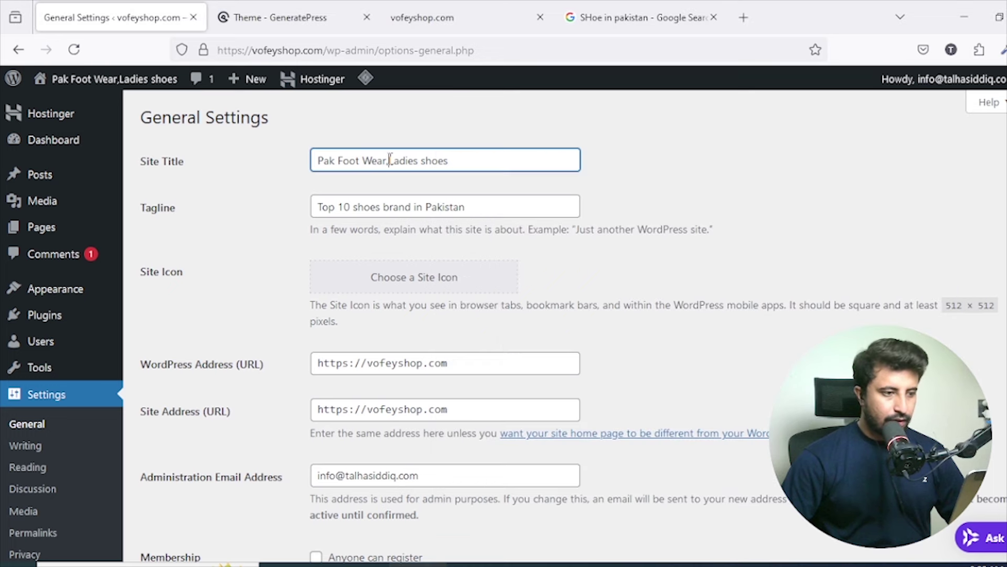
{"action": "key", "text": "ctrl+v"}
{"action": "type", "text": ","}
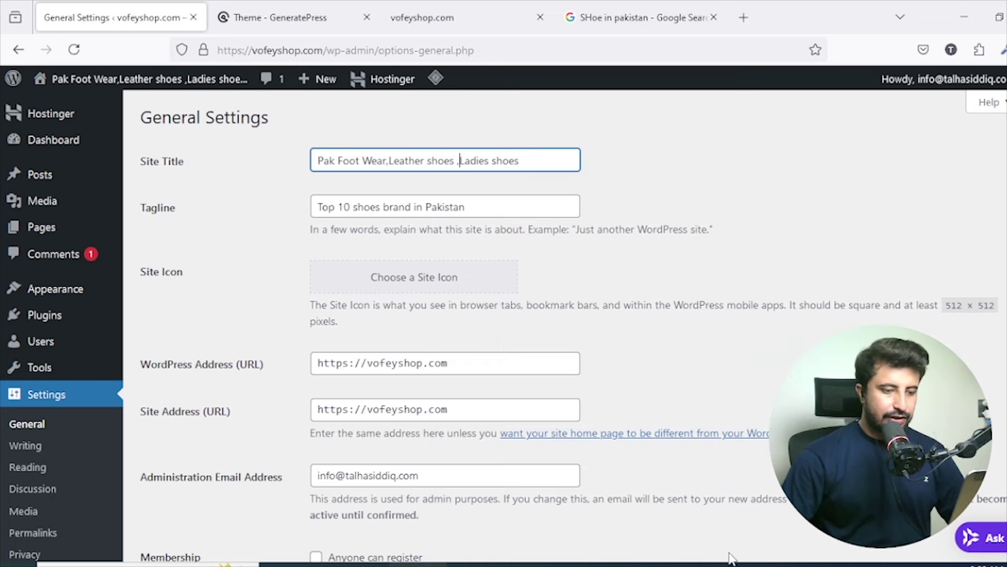
Append ',Branded shoes' to the end of the Site Title.
{"action": "left_click", "coordinate": [726, 563]}
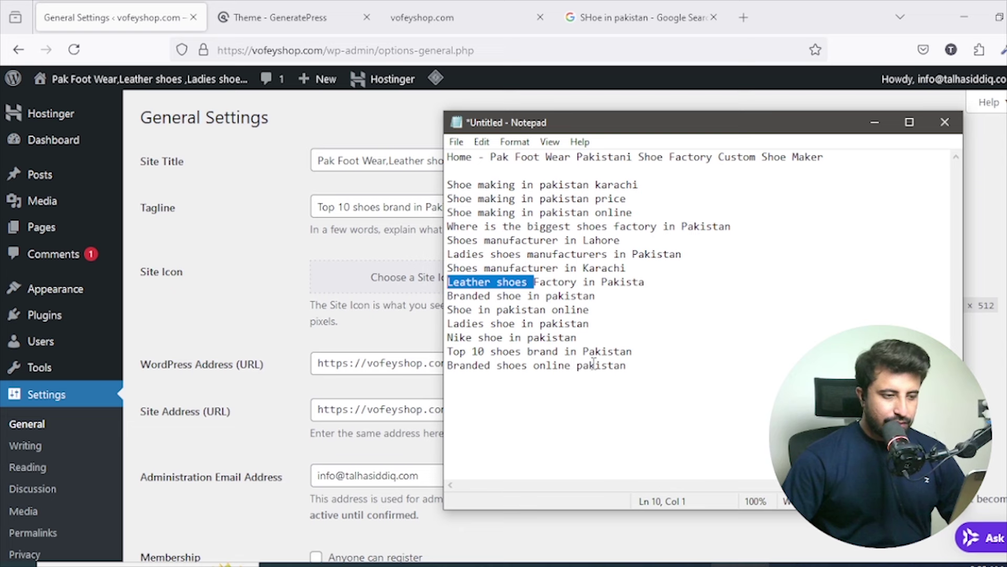
{"action": "left_click_drag", "start_coordinate": [534, 365], "coordinate": [447, 365]}
{"action": "key", "text": "ctrl+c"}
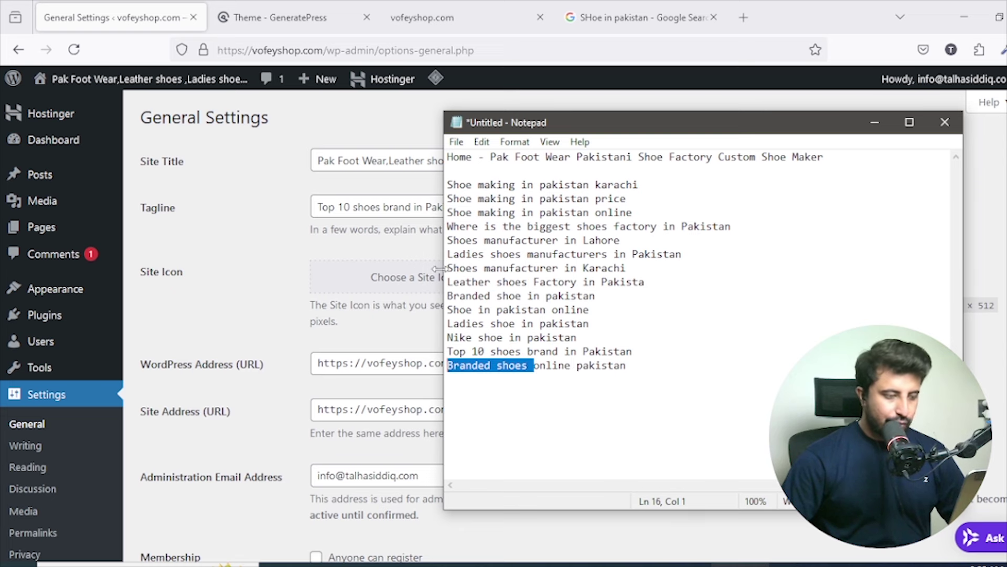
{"action": "left_click", "coordinate": [400, 158]}
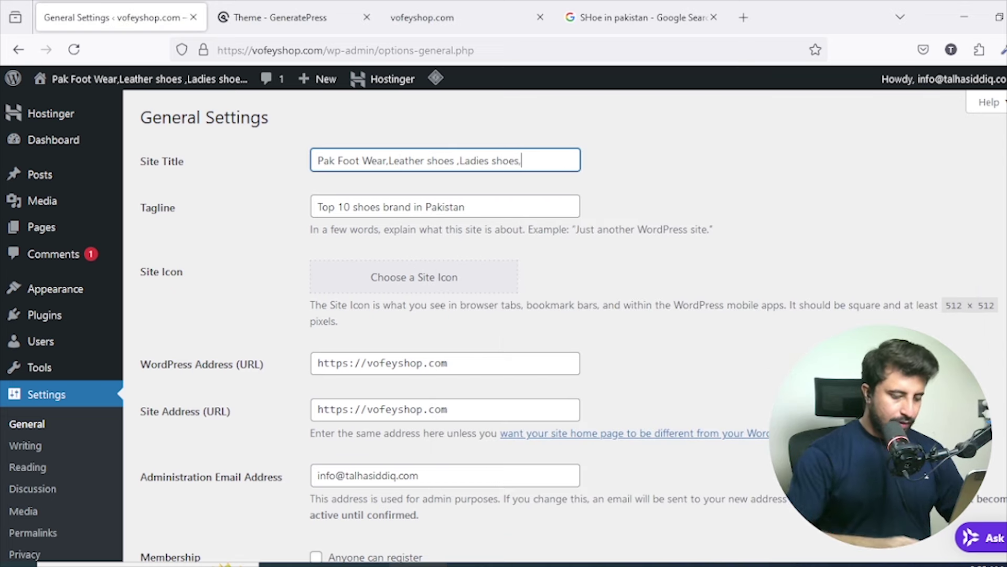
{"action": "type", "text": ","}
{"action": "key", "text": "ctrl+v"}
Select 'Custom Shoe Maker' in the notes, then select 'Ladies' in the Site Title.
{"action": "left_click", "coordinate": [726, 563]}
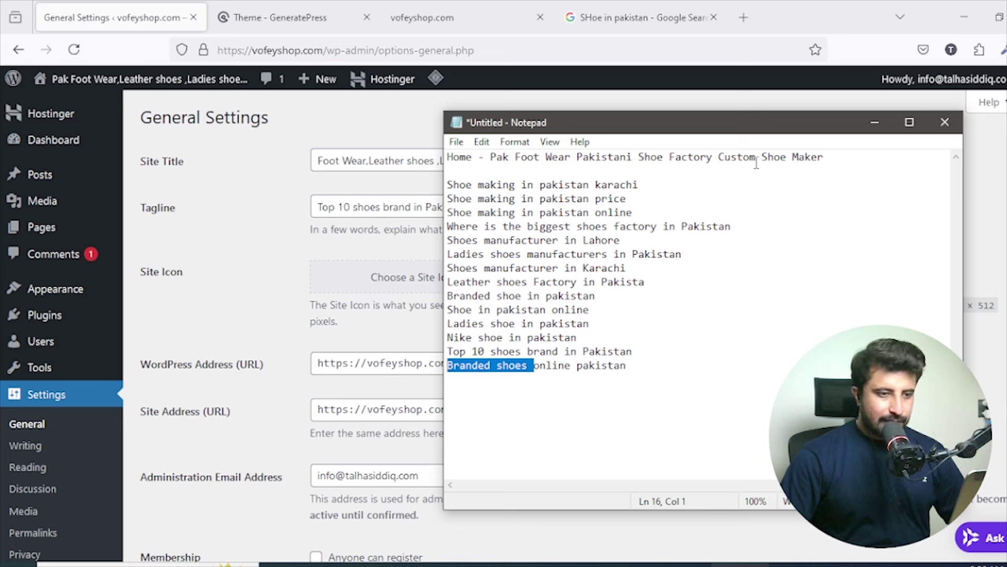
{"action": "left_click_drag", "start_coordinate": [719, 157], "coordinate": [824, 156]}
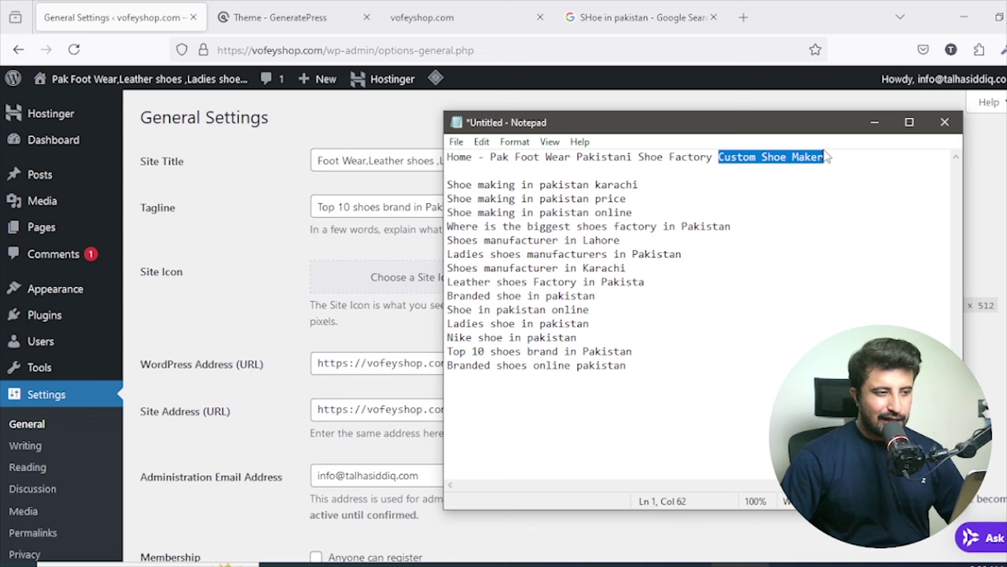
{"action": "left_click", "coordinate": [288, 219]}
{"action": "left_click", "coordinate": [440, 161]}
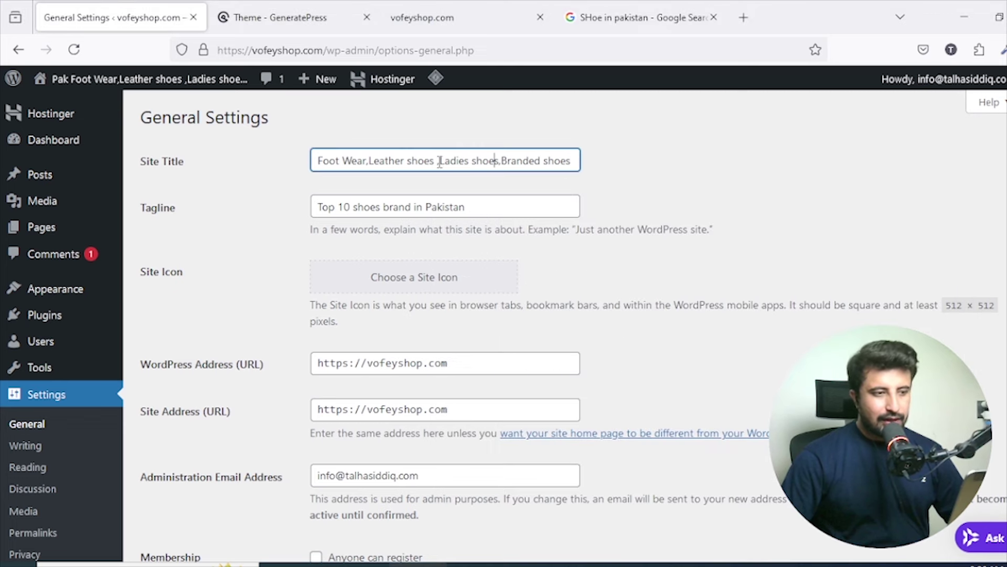
{"action": "double_click", "coordinate": [444, 161]}
{"action": "left_click", "coordinate": [634, 18]}
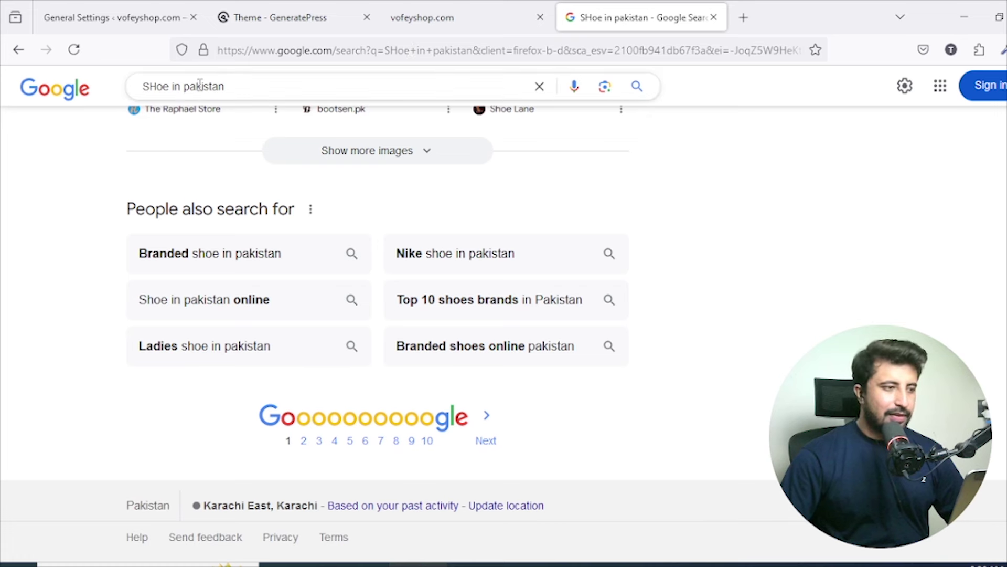
Search Google for men's shoes pakistan.
{"action": "triple_click", "coordinate": [149, 85]}
{"action": "type", "text": "mal"}
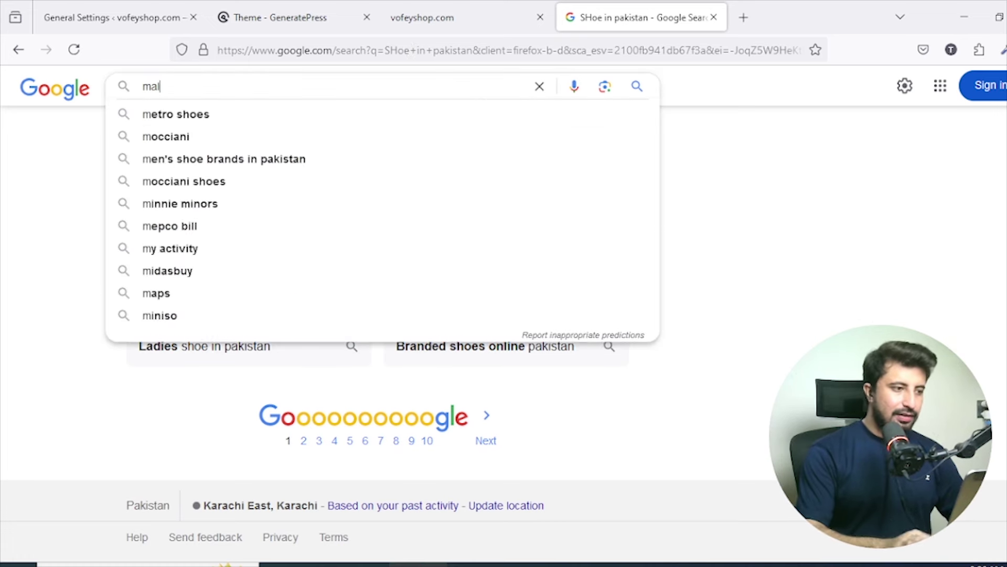
{"action": "type", "text": "es shoes"}
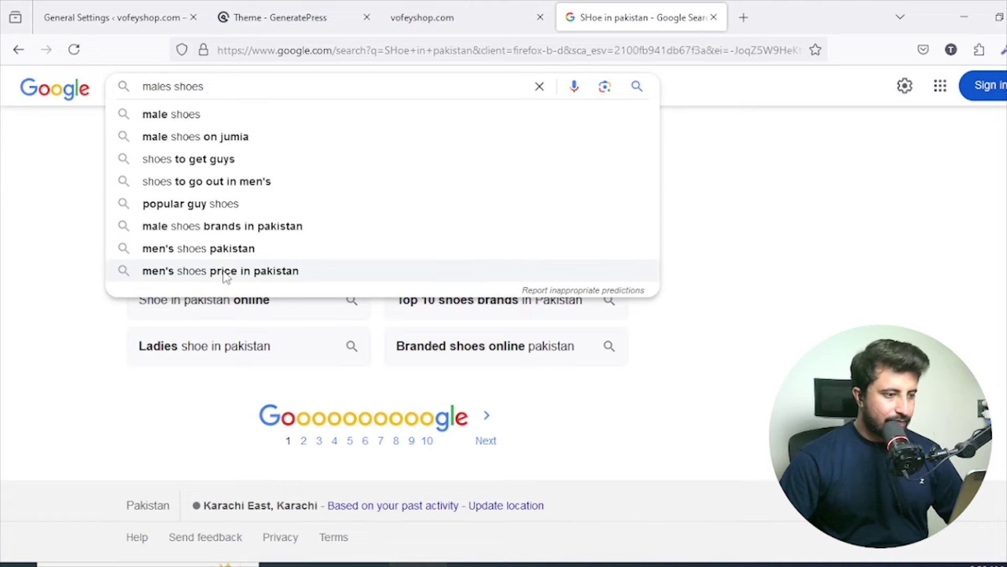
{"action": "left_click", "coordinate": [221, 249]}
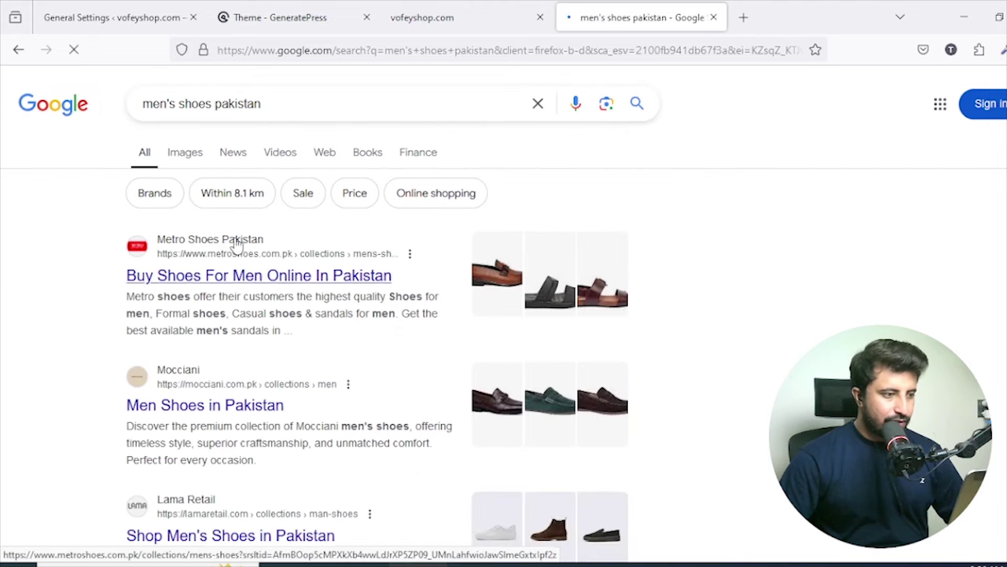
{"action": "scroll", "coordinate": [237, 245], "scroll_direction": "down", "scroll_amount": 15}
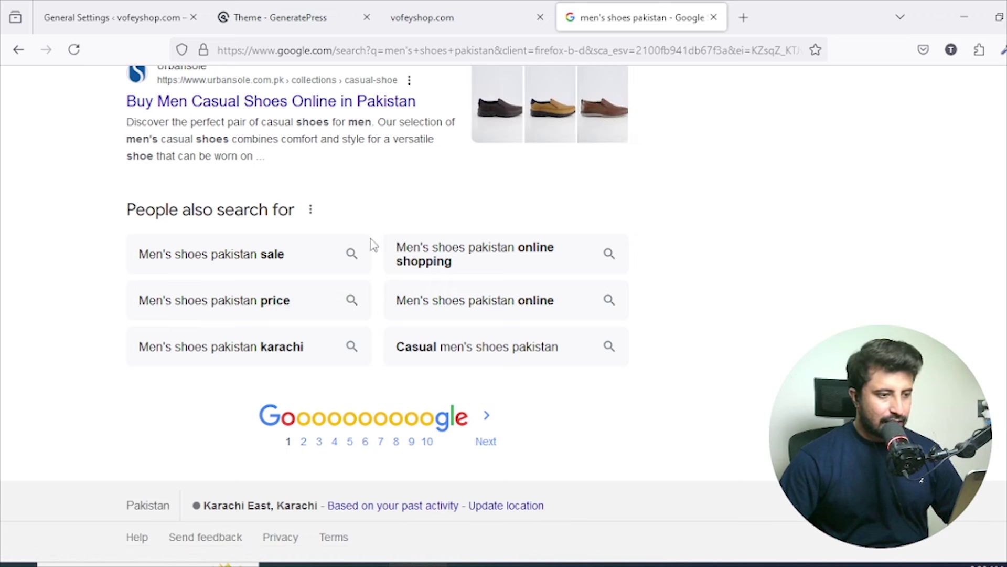
Copy the phrase 'Men's shoes pakistan' onto line 2 of the notes.
{"action": "left_click_drag", "start_coordinate": [139, 254], "coordinate": [261, 262]}
{"action": "key", "text": "ctrl+c"}
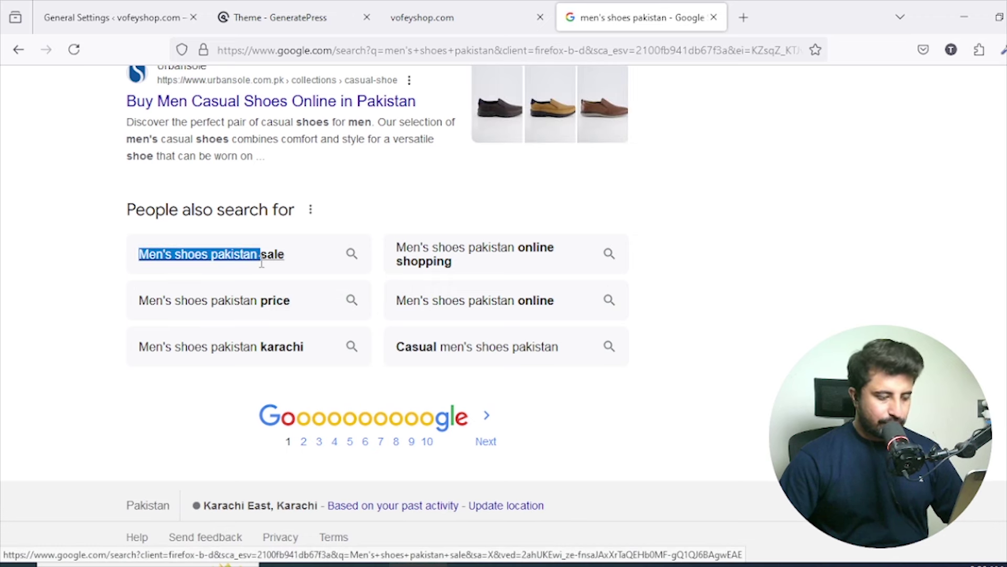
{"action": "key", "text": "alt+Tab"}
{"action": "left_click", "coordinate": [480, 169]}
{"action": "key", "text": "ctrl+v"}
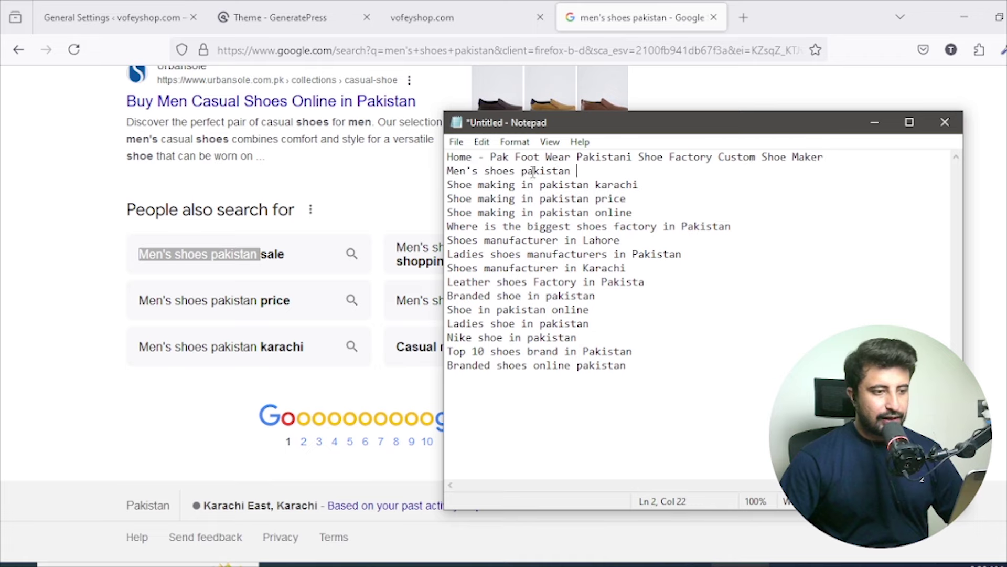
{"action": "left_click_drag", "start_coordinate": [578, 171], "coordinate": [446, 170]}
{"action": "key", "text": "ctrl+c"}
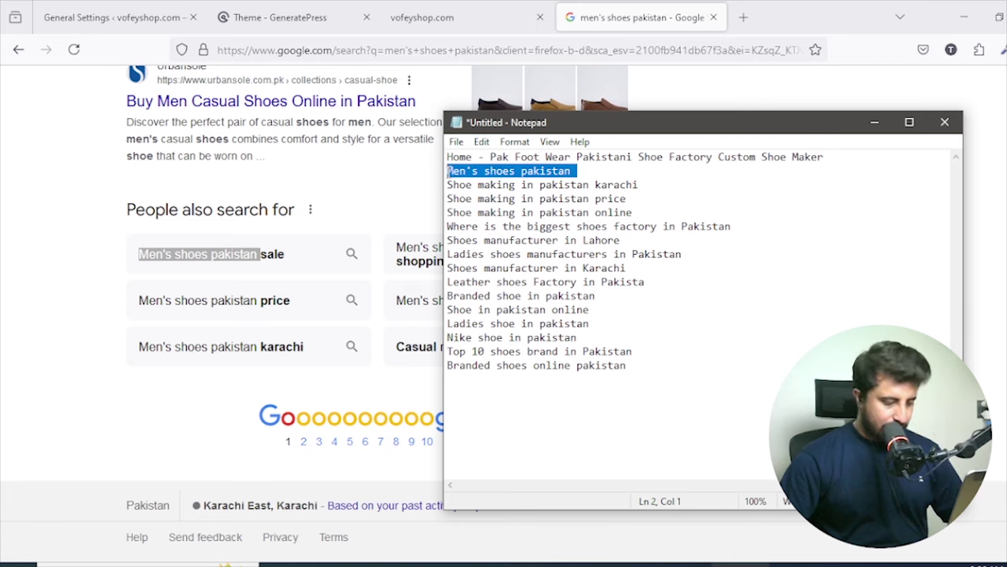
{"action": "left_click", "coordinate": [292, 16]}
Append ', Men's shoes pakistan' to the Site Title and select the whole title.
{"action": "left_click", "coordinate": [161, 7]}
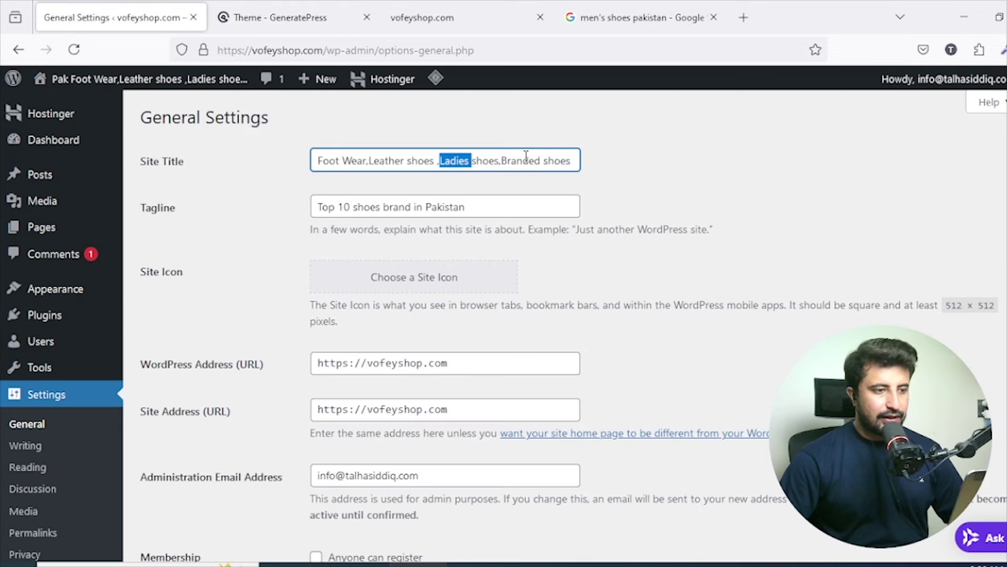
{"action": "left_click", "coordinate": [568, 162]}
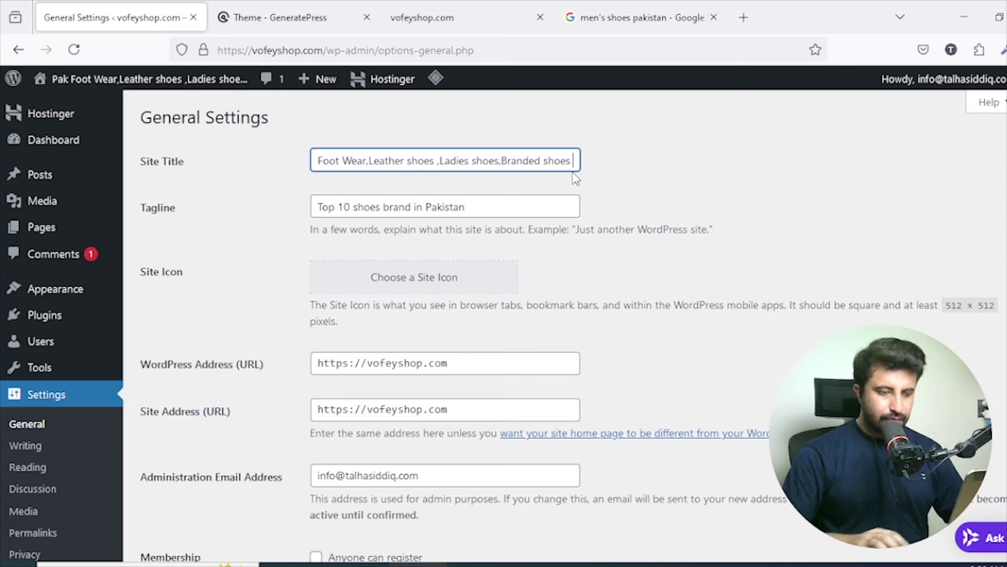
{"action": "type", "text": ","}
{"action": "key", "text": "ctrl+v"}
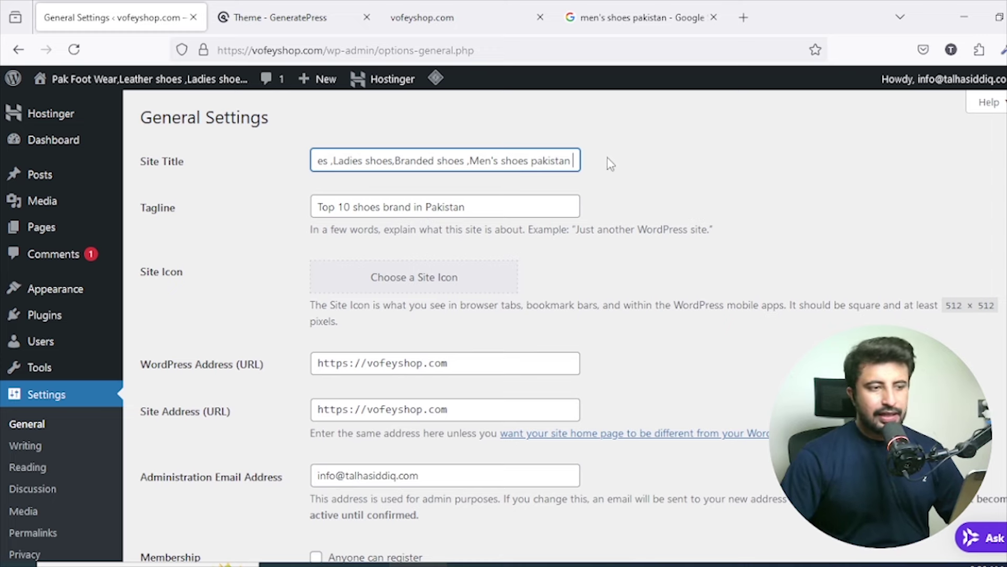
{"action": "key", "text": "ctrl+a"}
{"action": "key", "text": "ctrl+c"}
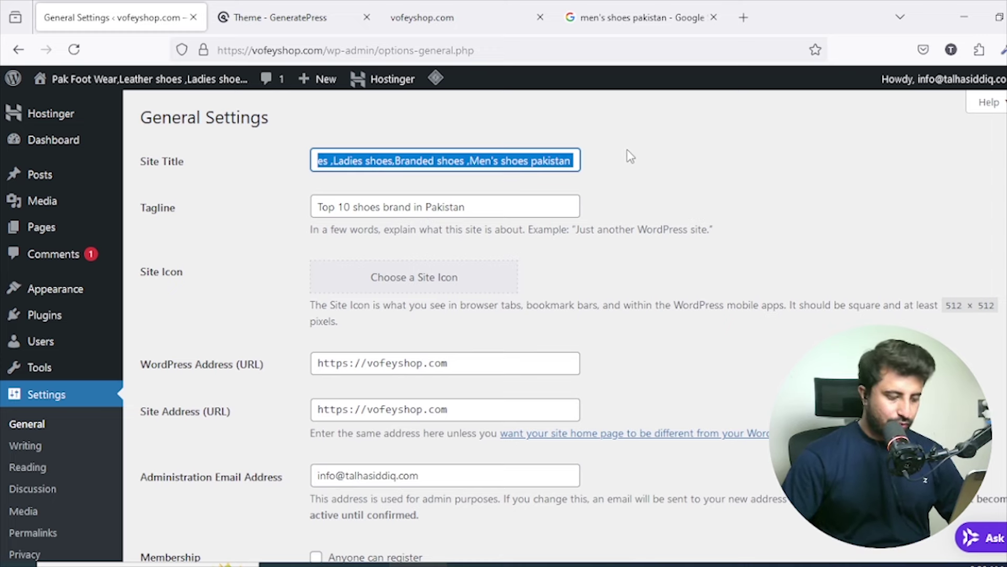
{"action": "left_click", "coordinate": [637, 7]}
{"action": "scroll", "coordinate": [391, 158], "scroll_direction": "up", "scroll_amount": 15}
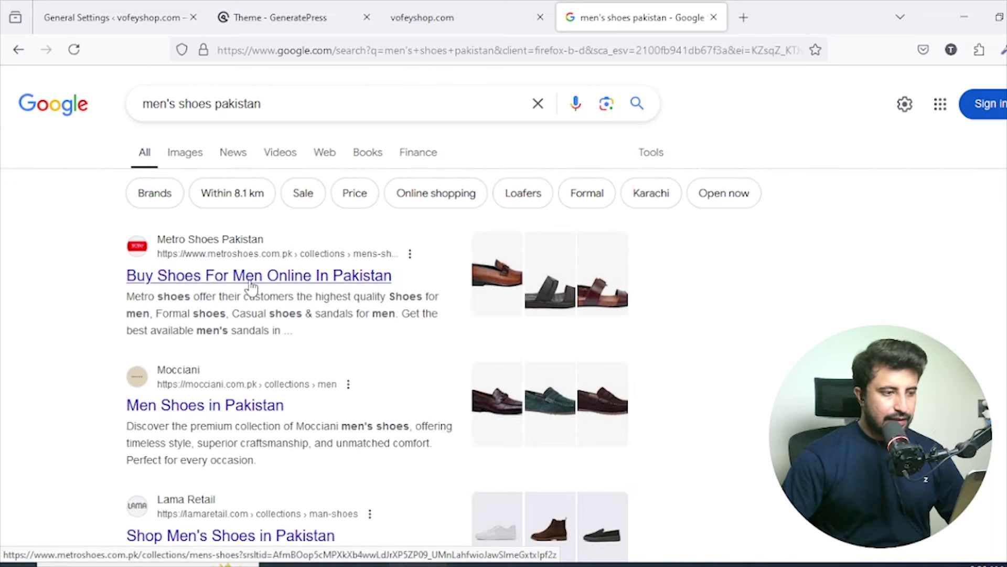
Look up recommended site title length, noting the 50–60 character guideline.
{"action": "triple_click", "coordinate": [357, 103]}
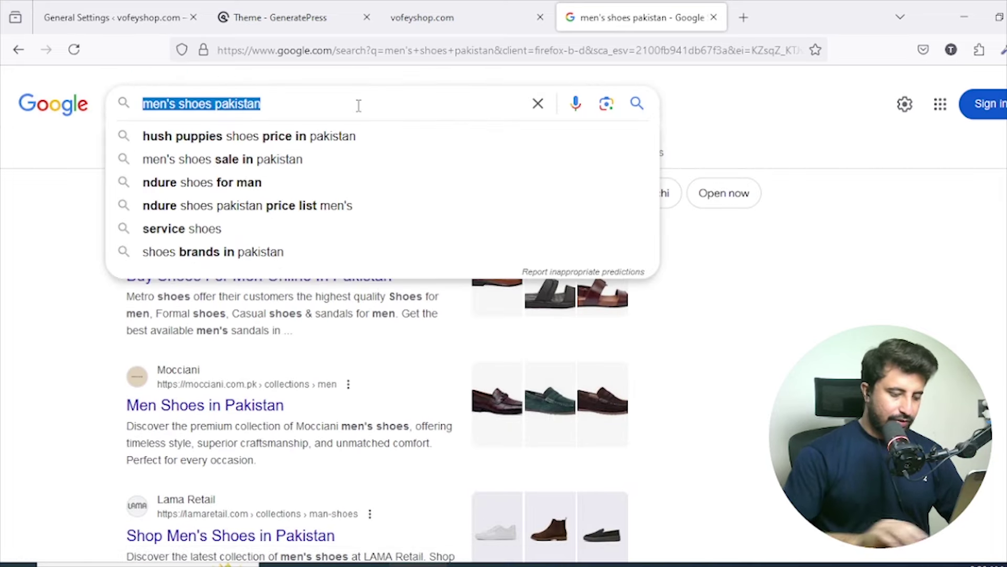
{"action": "type", "text": "Site title "}
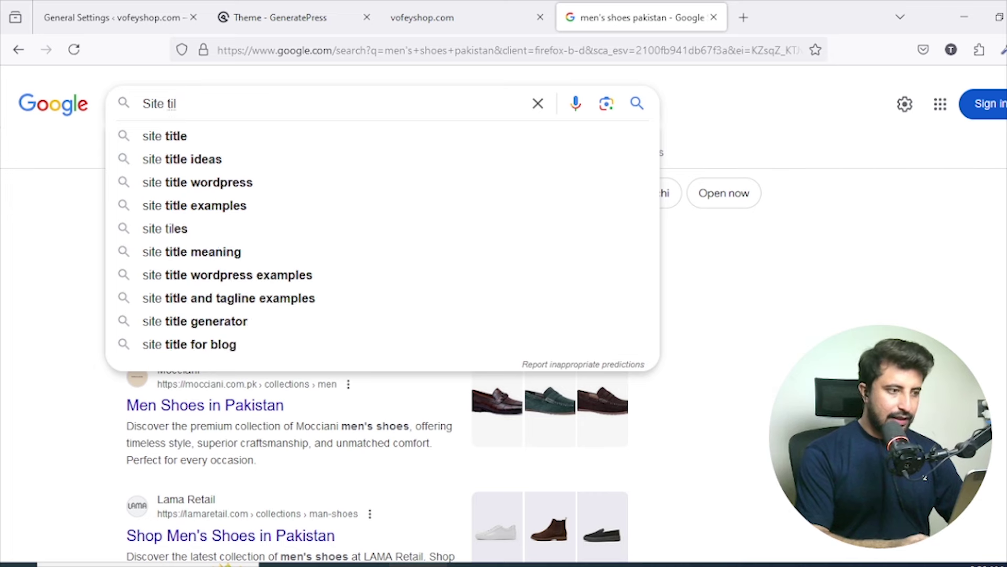
{"action": "type", "text": "klghtn"}
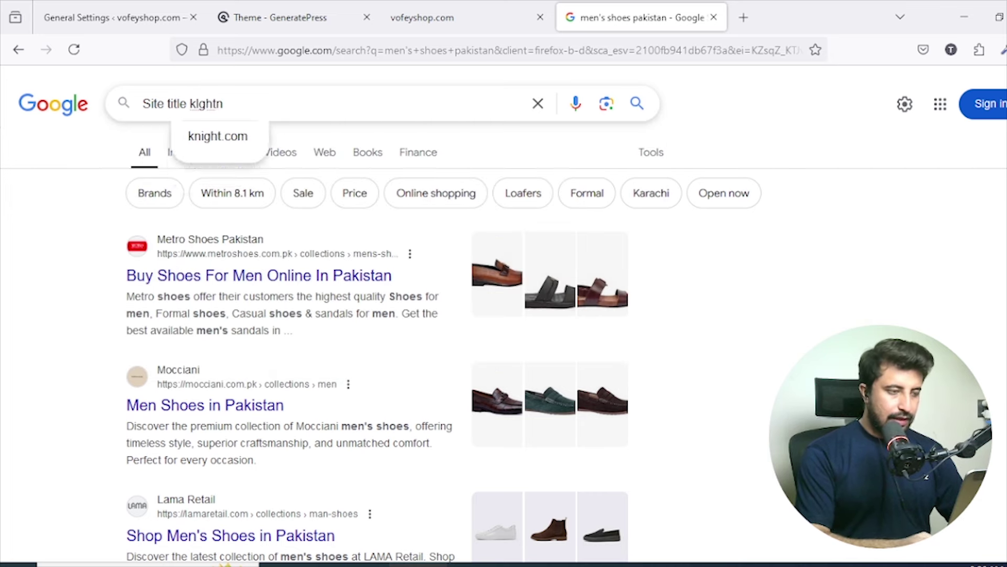
{"action": "key", "text": "Return"}
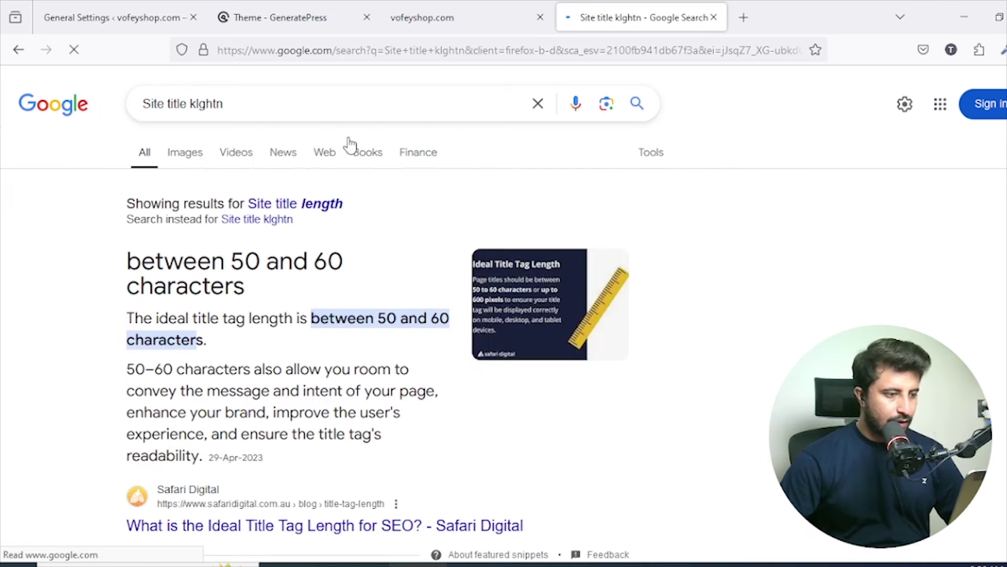
{"action": "left_click_drag", "start_coordinate": [233, 265], "coordinate": [248, 288]}
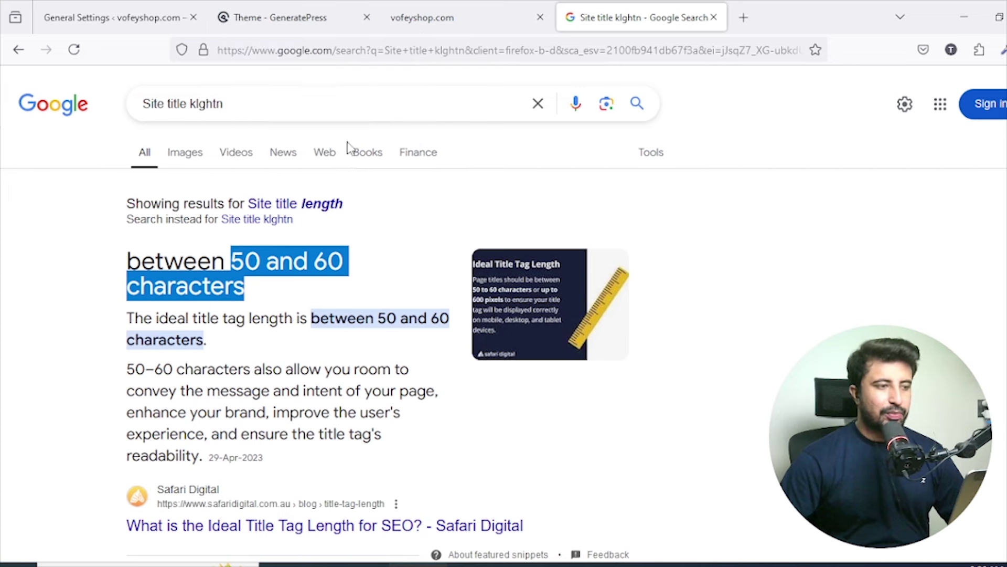
{"action": "left_click", "coordinate": [378, 253]}
{"action": "left_click", "coordinate": [256, 102]}
{"action": "key", "text": "Escape"}
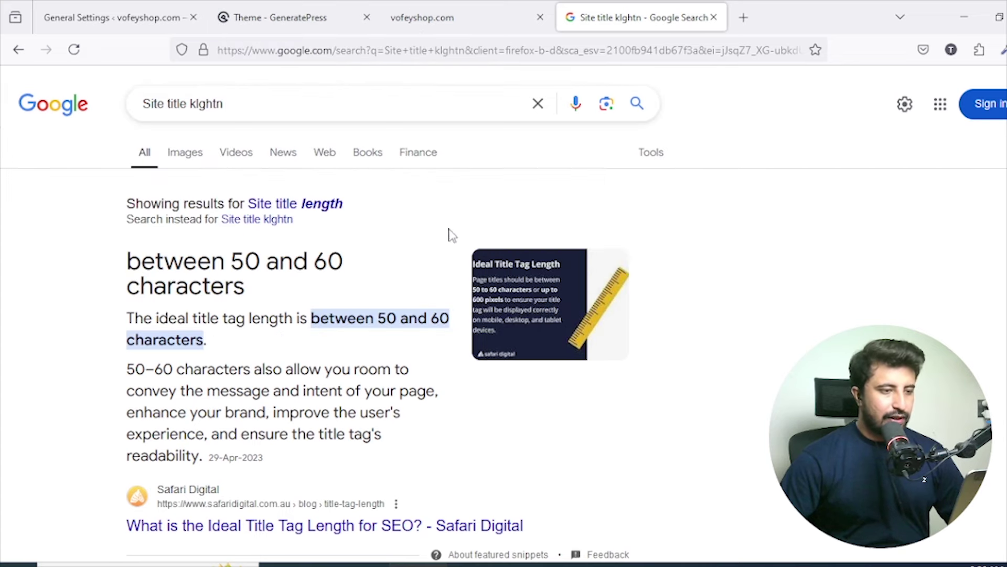
{"action": "left_click", "coordinate": [317, 207]}
{"action": "scroll", "coordinate": [415, 220], "scroll_direction": "down", "scroll_amount": 5}
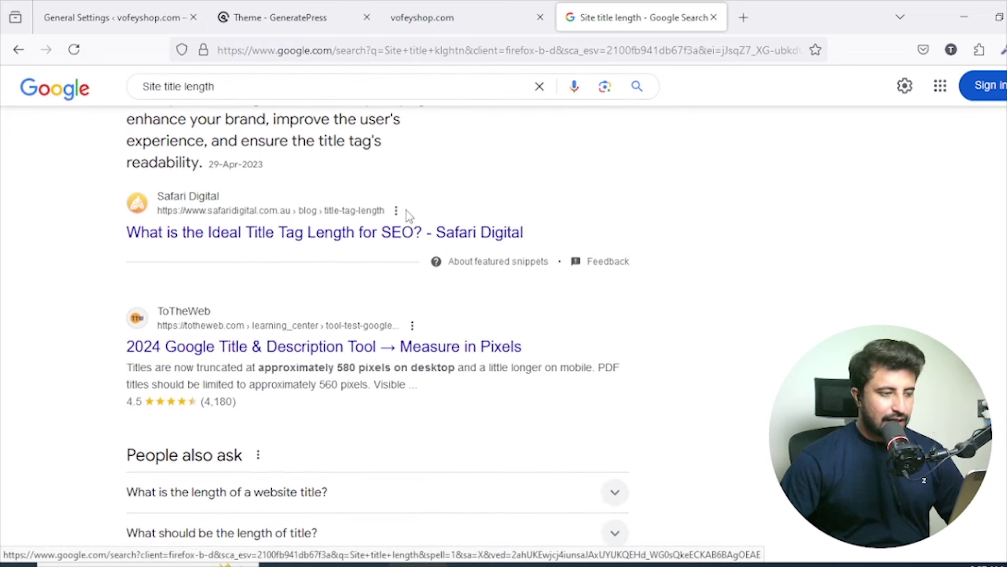
{"action": "scroll", "coordinate": [445, 246], "scroll_direction": "up", "scroll_amount": 5}
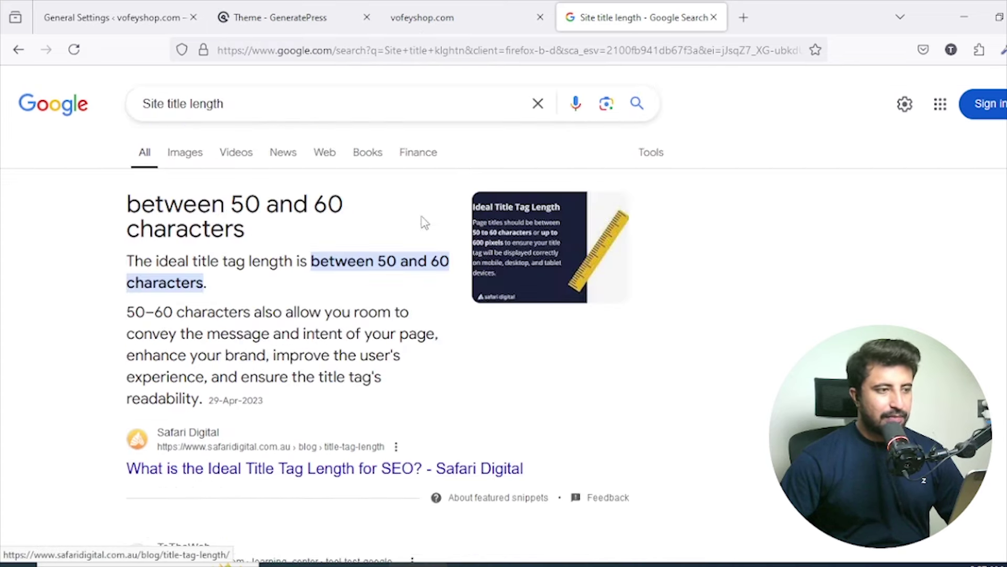
Paste the site title into WordCounter's Character Counter, found by searching 'Character counter'.
{"action": "triple_click", "coordinate": [442, 106]}
{"action": "type", "text": "Character"}
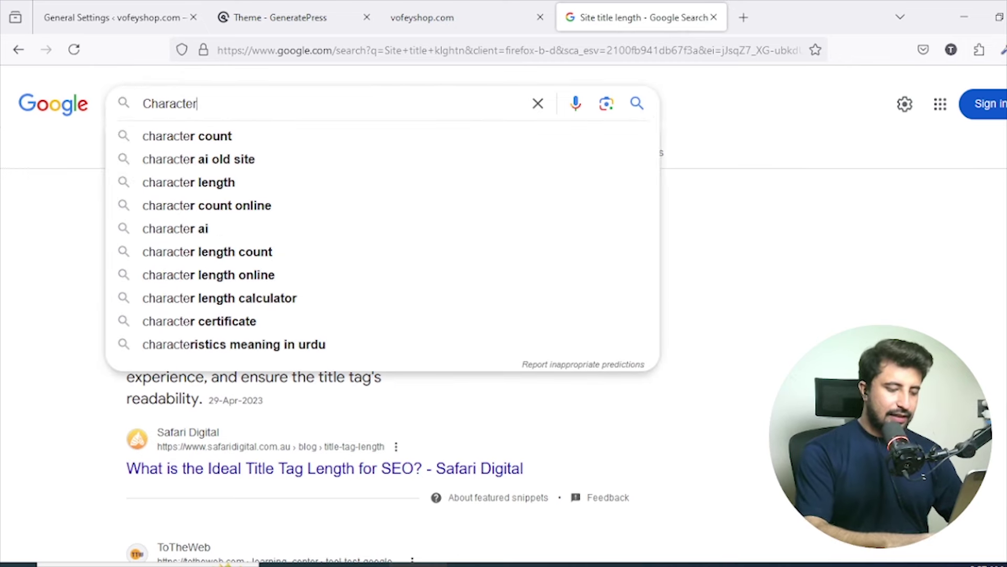
{"action": "type", "text": " counter"}
{"action": "key", "text": "Return"}
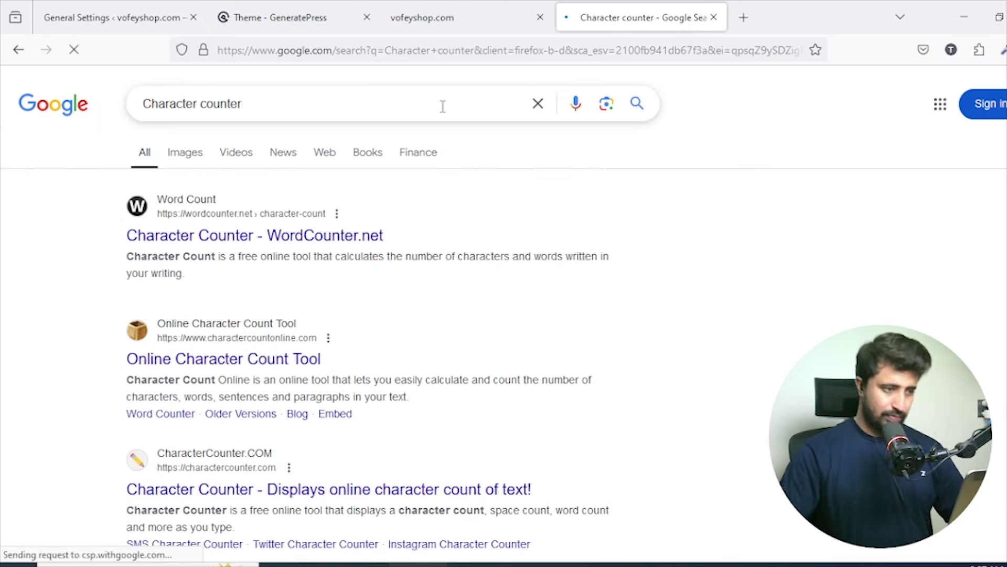
{"action": "left_click", "coordinate": [353, 236]}
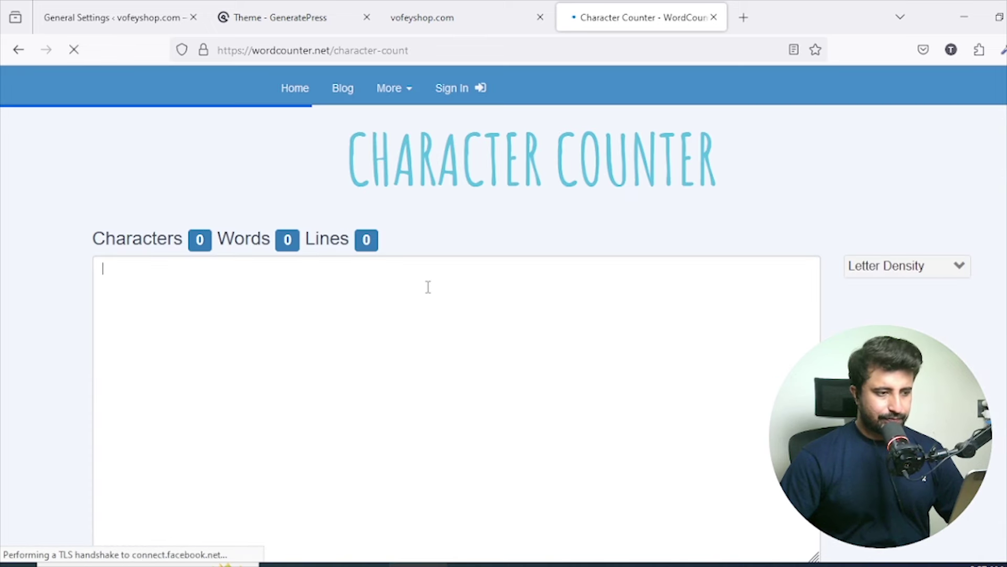
{"action": "key", "text": "ctrl+v"}
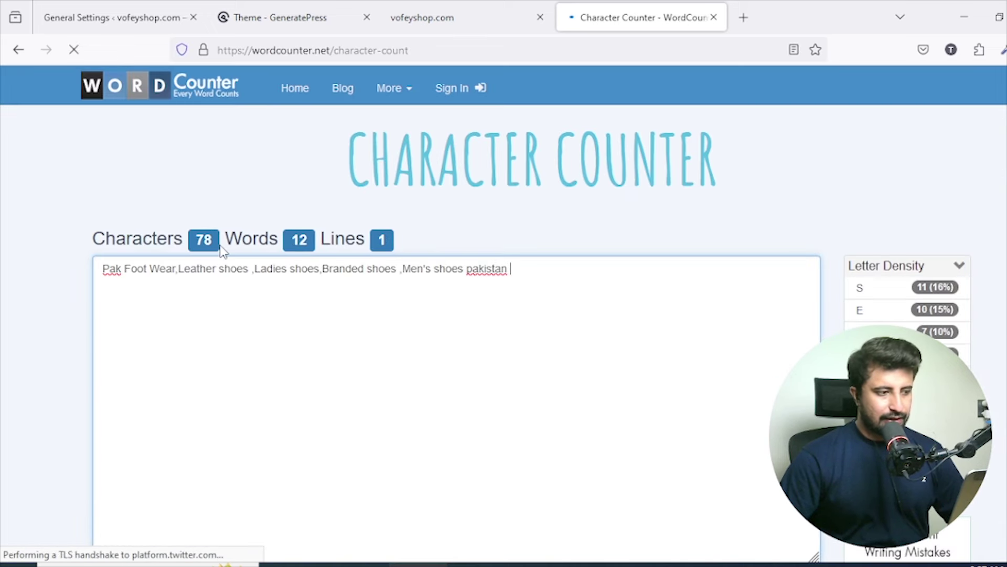
Trim the title by deleting 'pakistan' and the plural s's, then select all text.
{"action": "left_click_drag", "start_coordinate": [520, 268], "coordinate": [466, 274]}
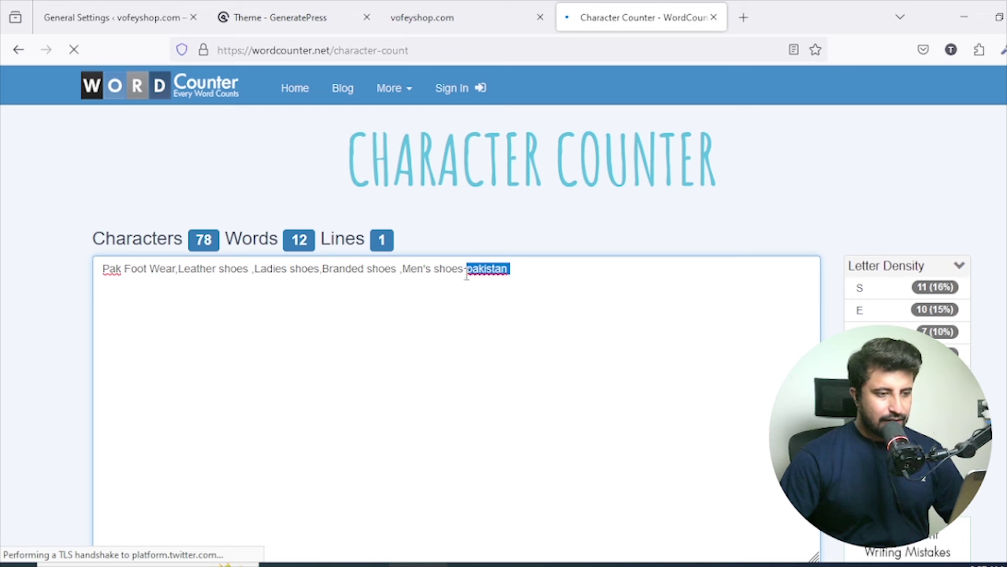
{"action": "key", "text": "BackSpace"}
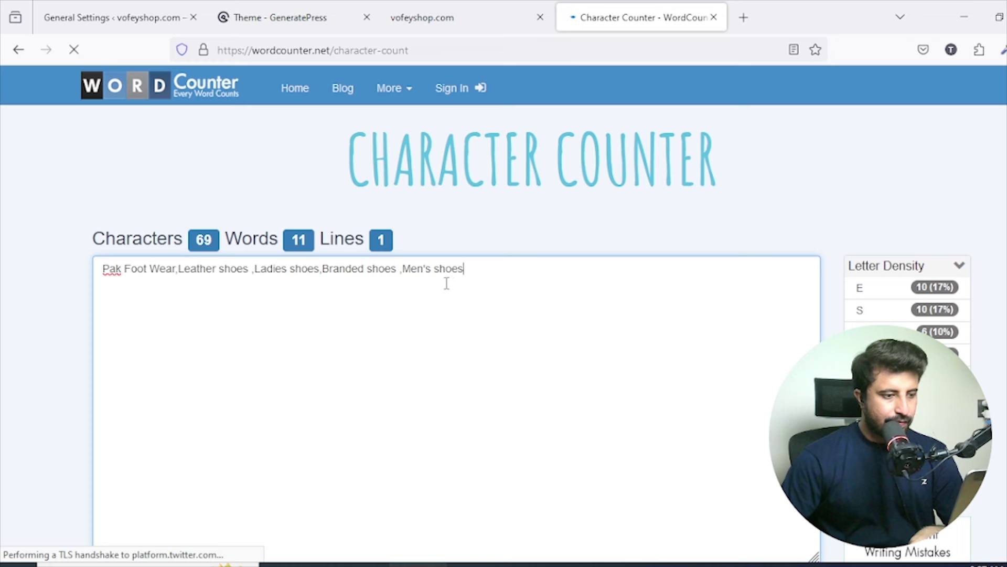
{"action": "key", "text": "BackSpace"}
{"action": "key", "text": "BackSpace"}
{"action": "key", "text": "BackSpace"}
{"action": "key", "text": "BackSpace"}
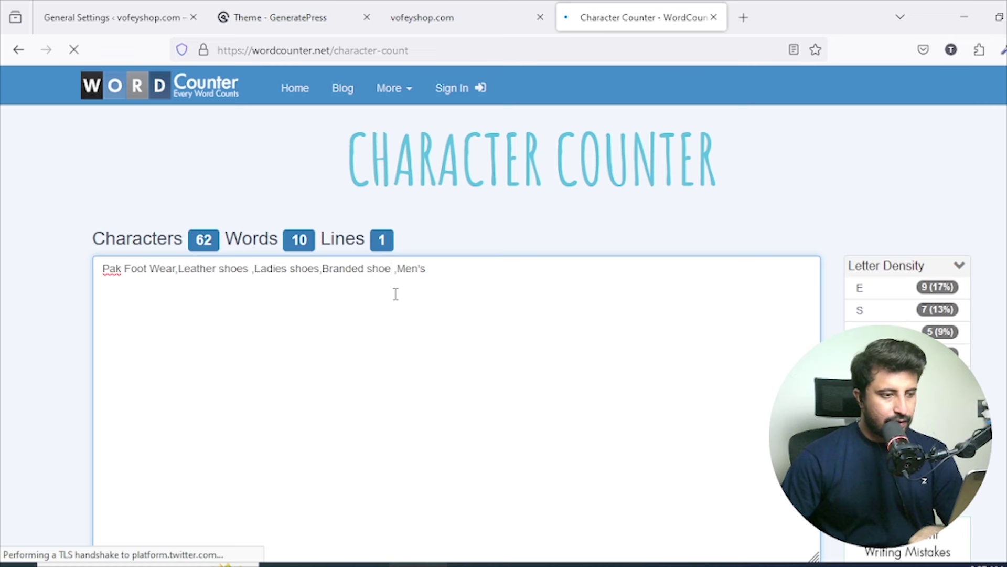
{"action": "key", "text": "BackSpace"}
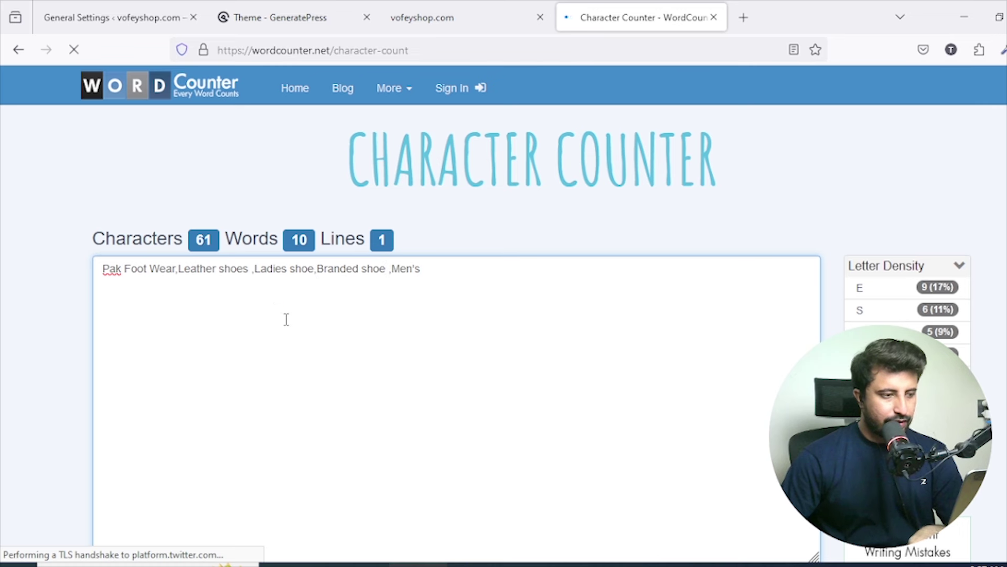
{"action": "key", "text": "BackSpace"}
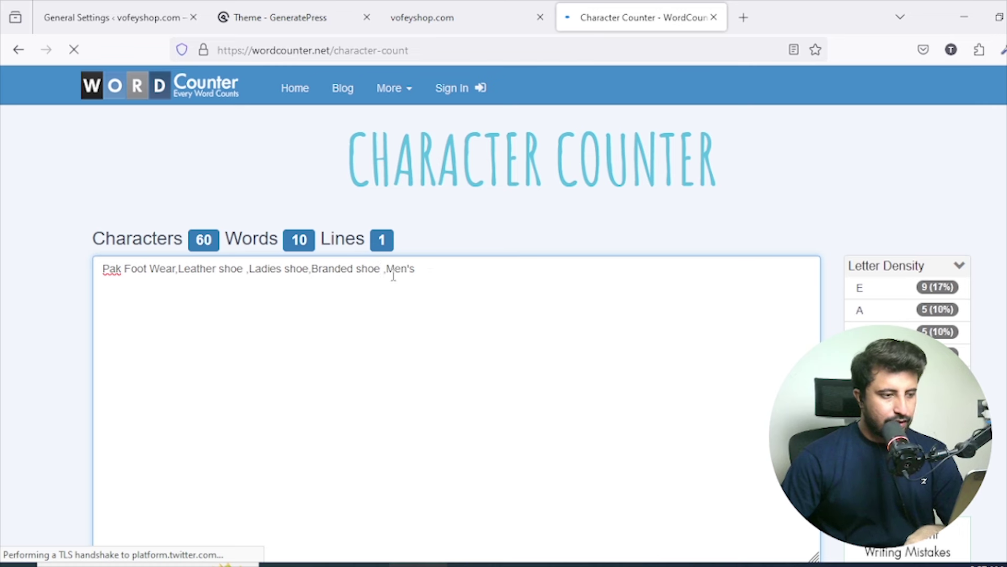
{"action": "key", "text": "ctrl+a"}
{"action": "key", "text": "ctrl+c"}
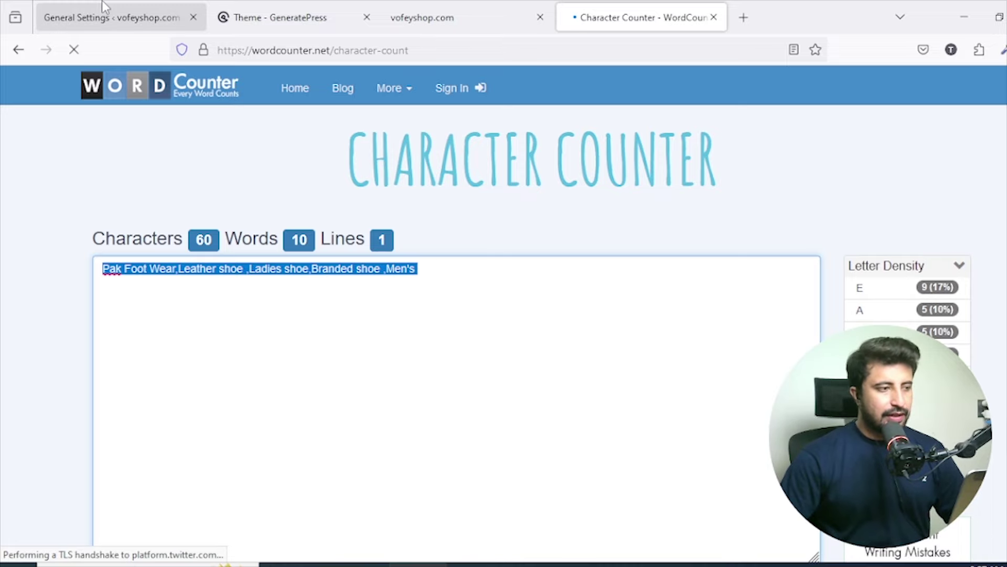
Paste the shortened Pak Foot Wear shoe text as the site title, changing Men's to Mens.
{"action": "left_click", "coordinate": [102, 17]}
{"action": "key", "text": "ctrl+v"}
{"action": "scroll", "coordinate": [440, 198], "scroll_direction": "down", "scroll_amount": 7}
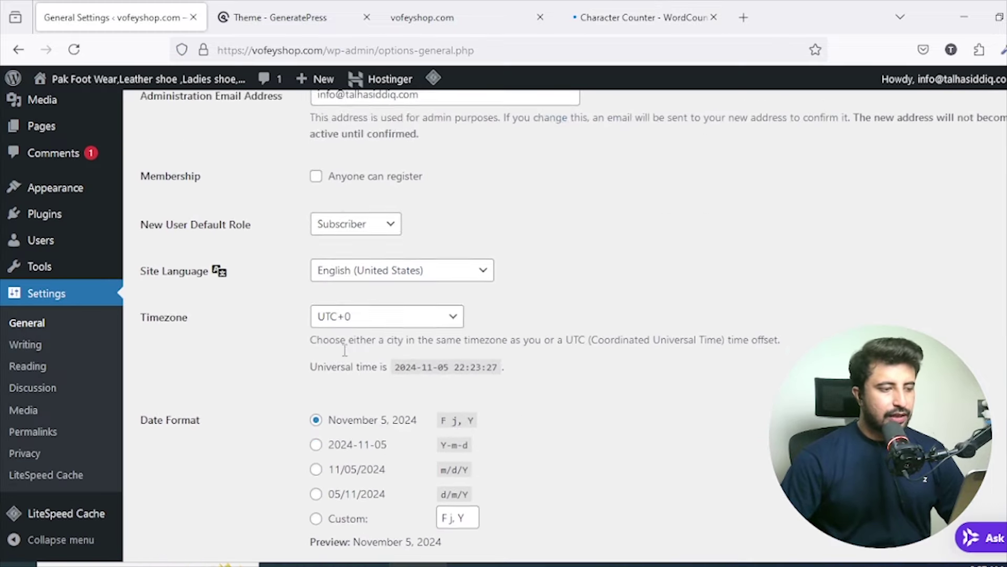
{"action": "scroll", "coordinate": [372, 309], "scroll_direction": "up", "scroll_amount": 7}
{"action": "key", "text": "BackSpace"}
{"action": "key", "text": "BackSpace"}
{"action": "key", "text": "BackSpace"}
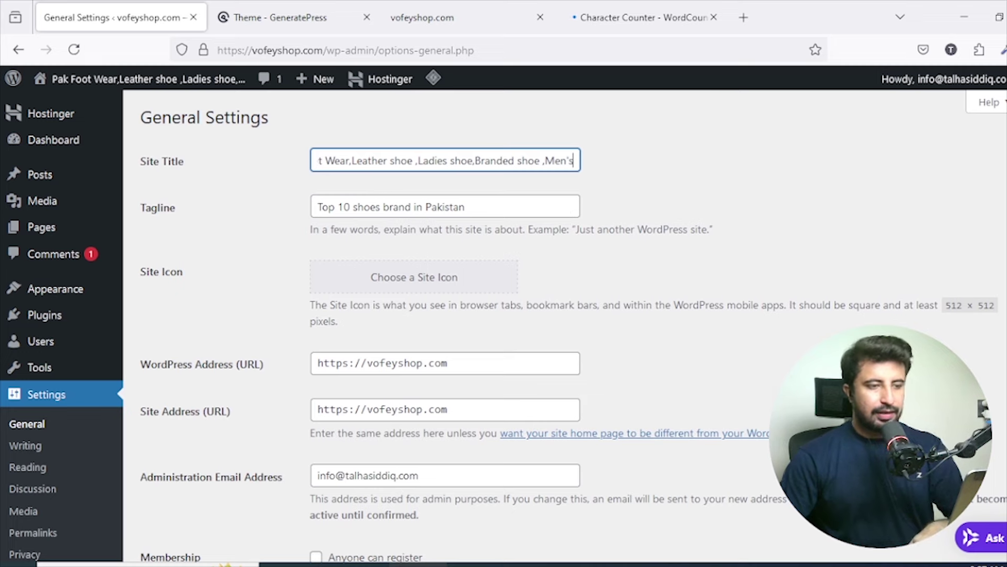
{"action": "type", "text": "s"}
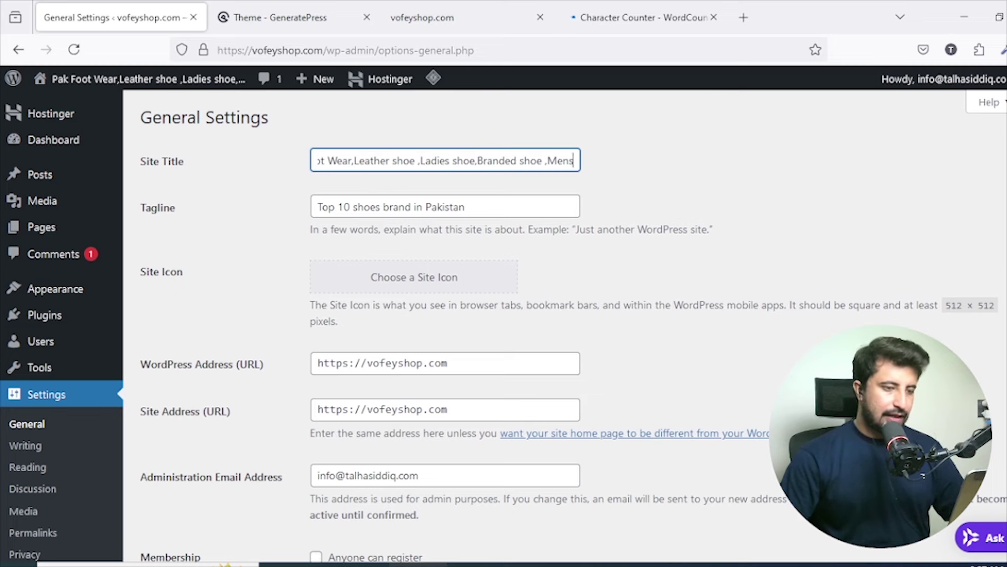
Save the General Settings with the new site title.
{"action": "scroll", "coordinate": [667, 169], "scroll_direction": "down", "scroll_amount": 10}
{"action": "scroll", "coordinate": [665, 169], "scroll_direction": "up", "scroll_amount": 9}
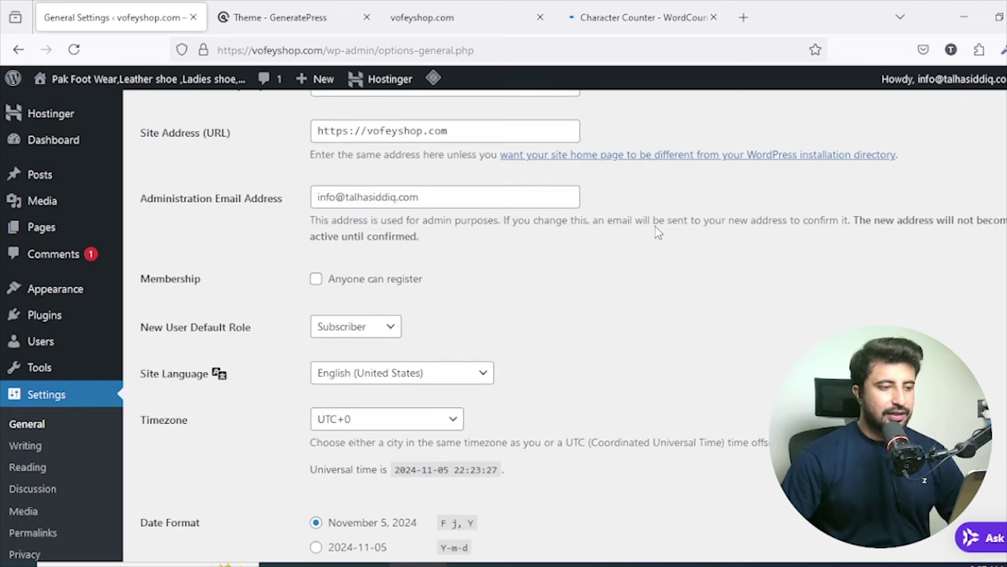
{"action": "scroll", "coordinate": [629, 223], "scroll_direction": "up", "scroll_amount": 2}
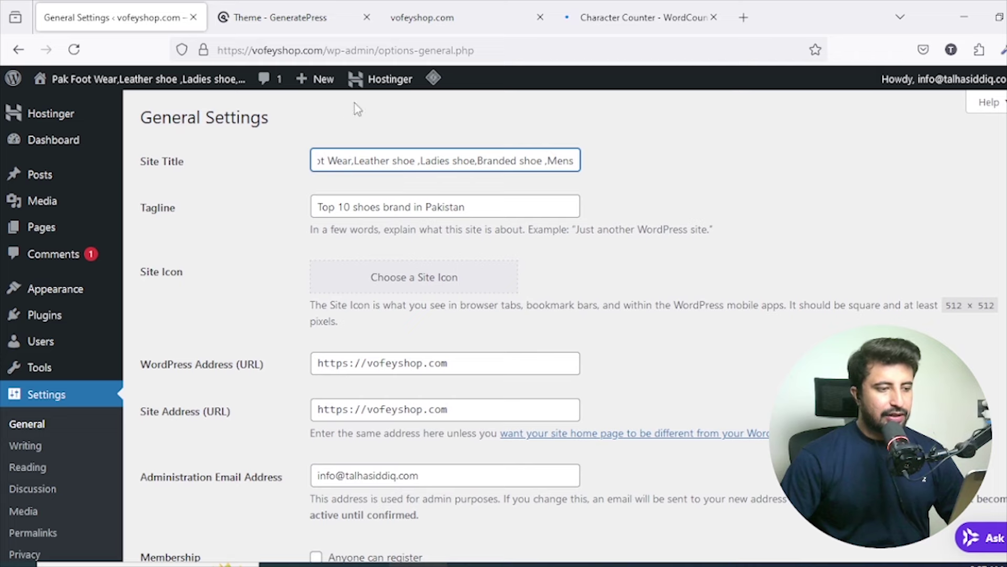
{"action": "scroll", "coordinate": [482, 273], "scroll_direction": "down", "scroll_amount": 5}
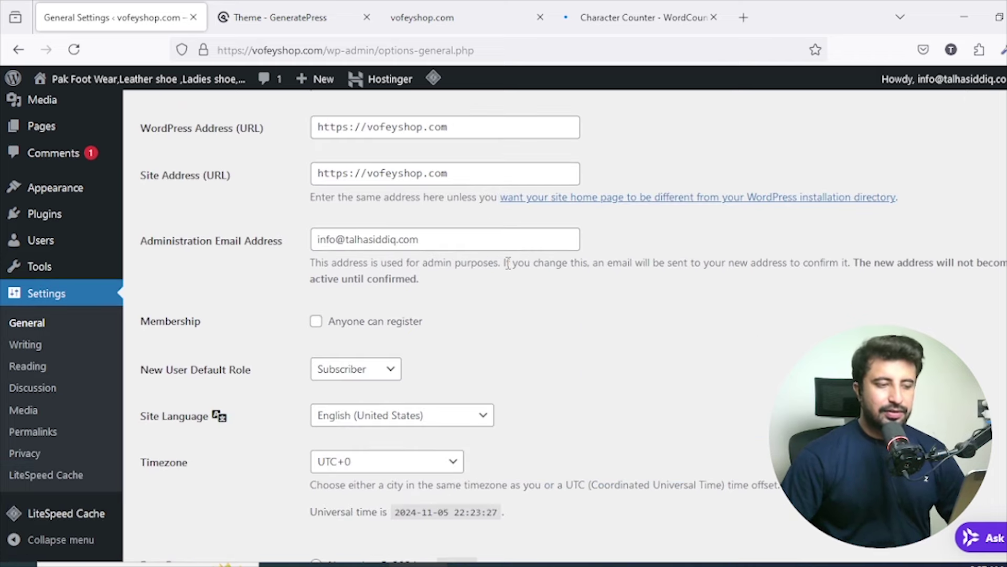
{"action": "scroll", "coordinate": [507, 263], "scroll_direction": "down", "scroll_amount": 7}
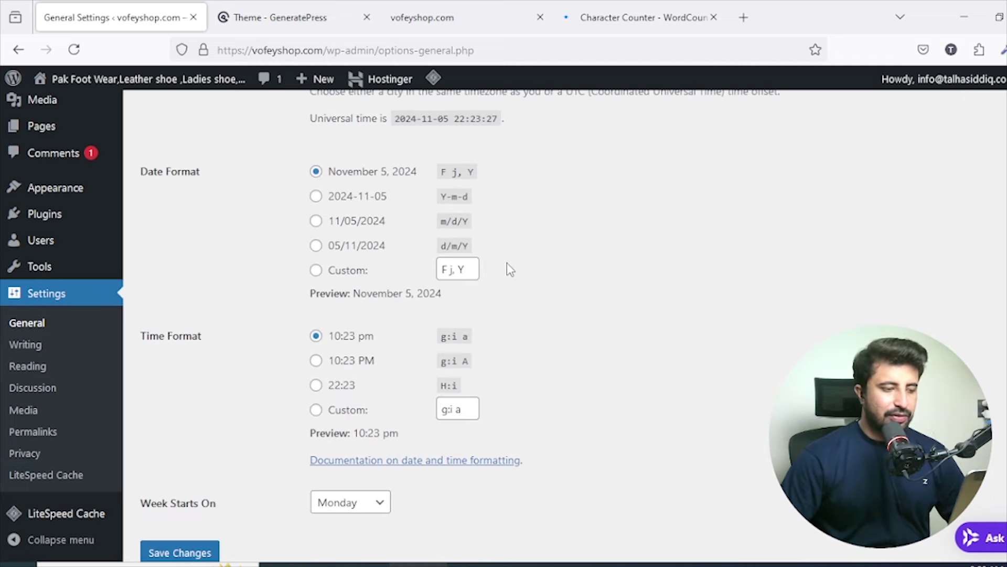
{"action": "scroll", "coordinate": [506, 262], "scroll_direction": "up", "scroll_amount": 4}
{"action": "scroll", "coordinate": [507, 262], "scroll_direction": "up", "scroll_amount": 5}
{"action": "scroll", "coordinate": [437, 303], "scroll_direction": "down", "scroll_amount": 10}
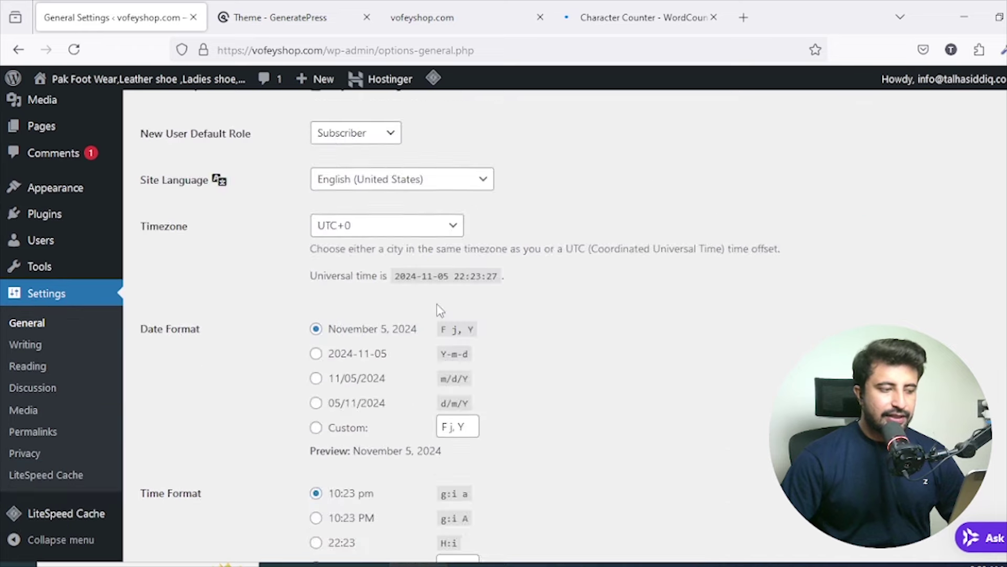
{"action": "left_click", "coordinate": [202, 482]}
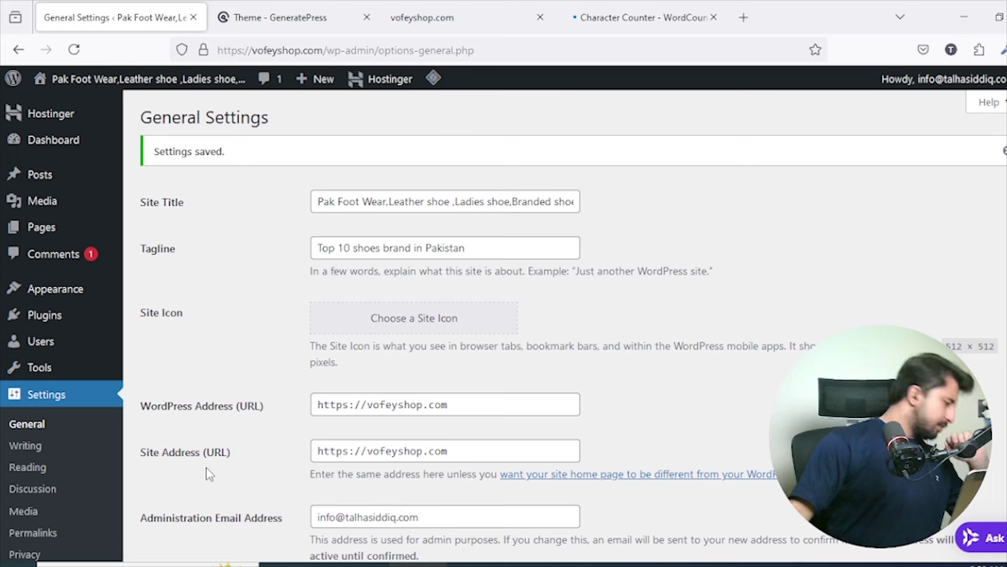
{"action": "scroll", "coordinate": [360, 404], "scroll_direction": "down", "scroll_amount": 3}
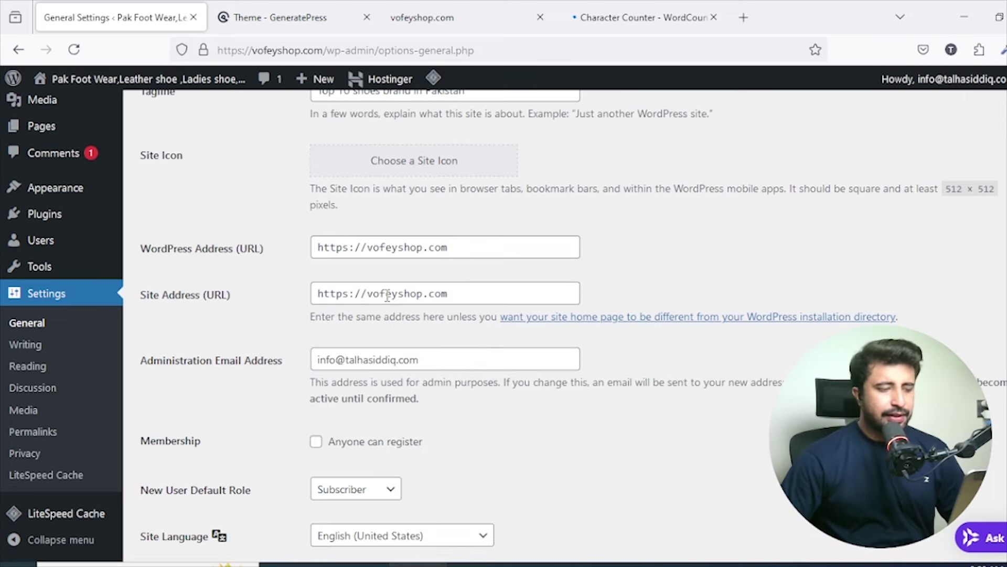
{"action": "left_click", "coordinate": [32, 344]}
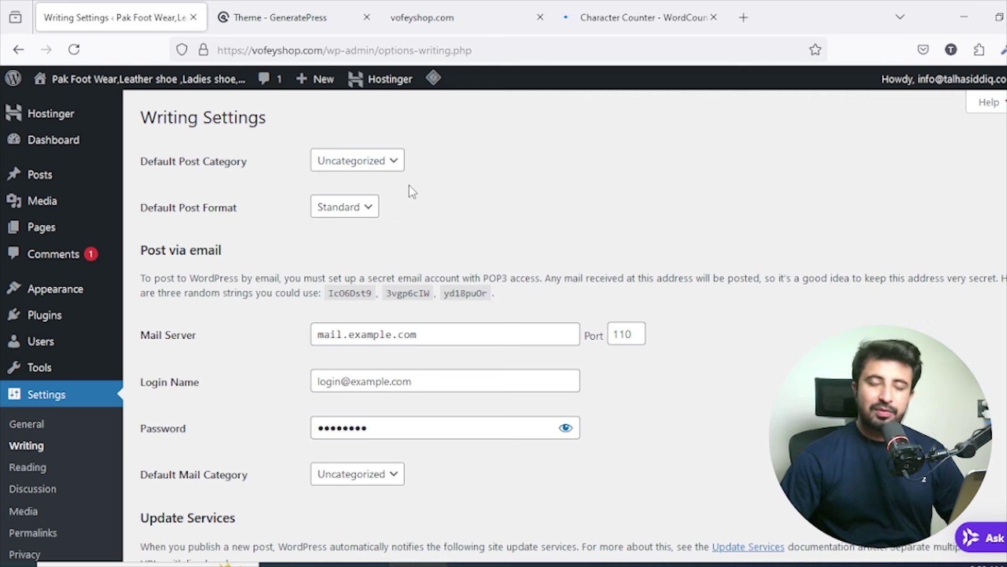
Keep Standard as the default post format and bring the Update Services ping list into view.
{"action": "left_click", "coordinate": [355, 212]}
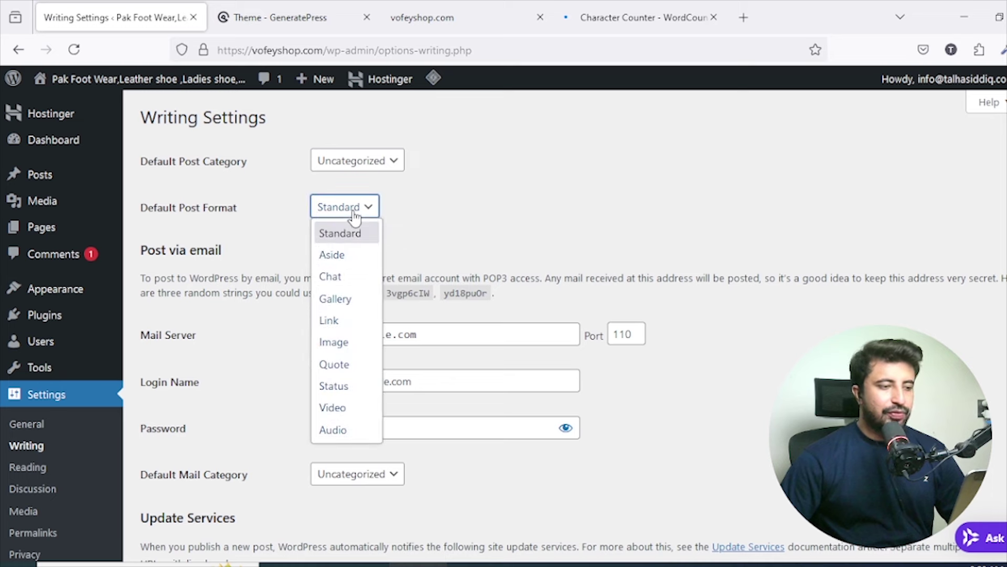
{"action": "left_click", "coordinate": [362, 210]}
{"action": "scroll", "coordinate": [362, 210], "scroll_direction": "down", "scroll_amount": 3}
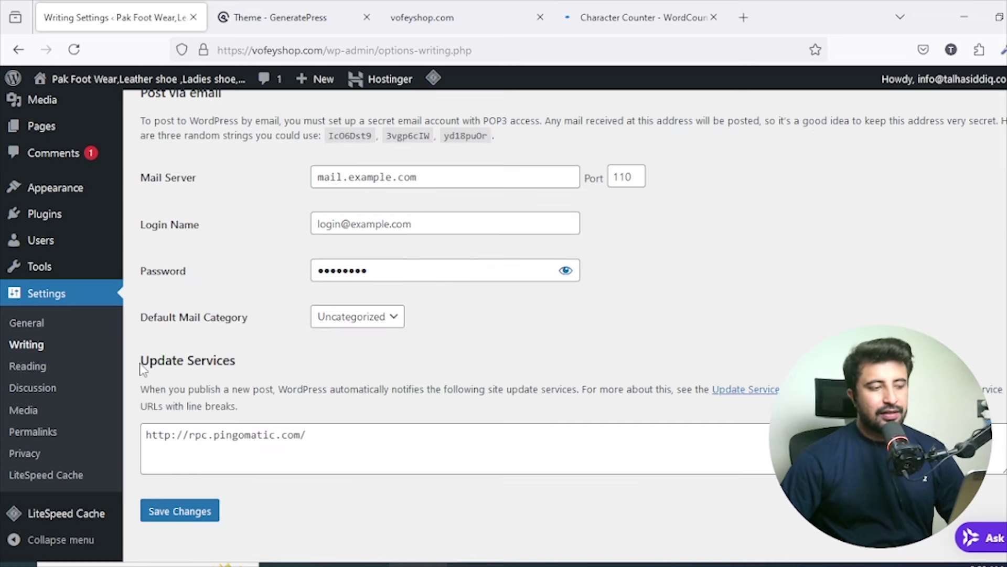
{"action": "left_click_drag", "start_coordinate": [139, 361], "coordinate": [254, 369]}
{"action": "left_click", "coordinate": [335, 379]}
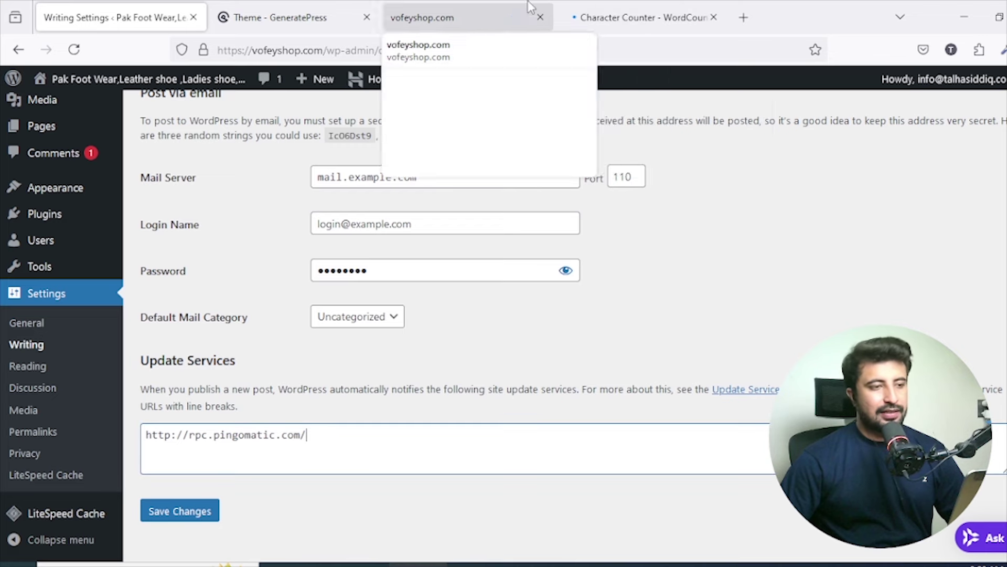
{"action": "left_click", "coordinate": [512, 12]}
Search Google for 'pinglist 2024' and look through the WP-ME ping list article.
{"action": "left_click", "coordinate": [500, 49]}
{"action": "type", "text": "ping"}
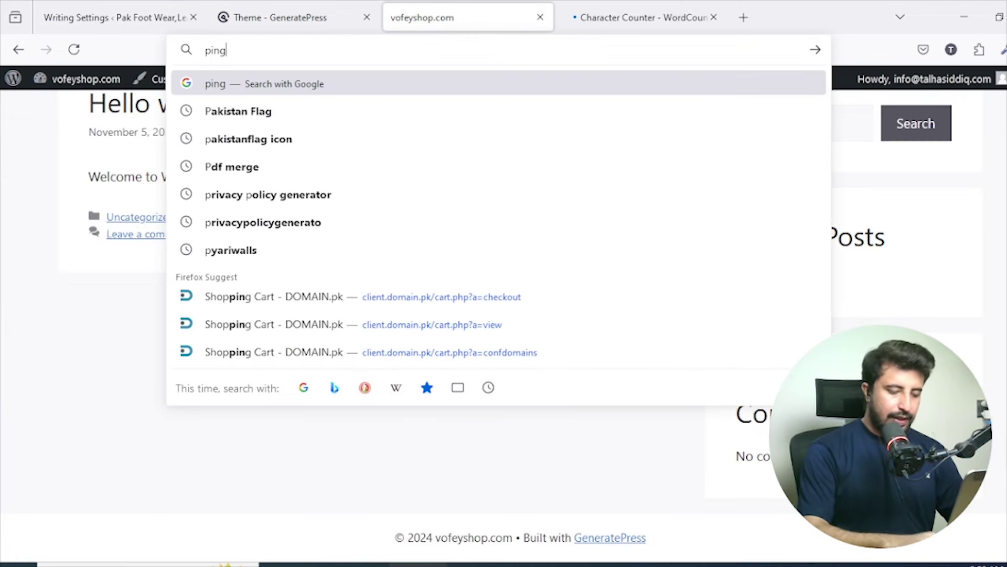
{"action": "type", "text": "list 20"}
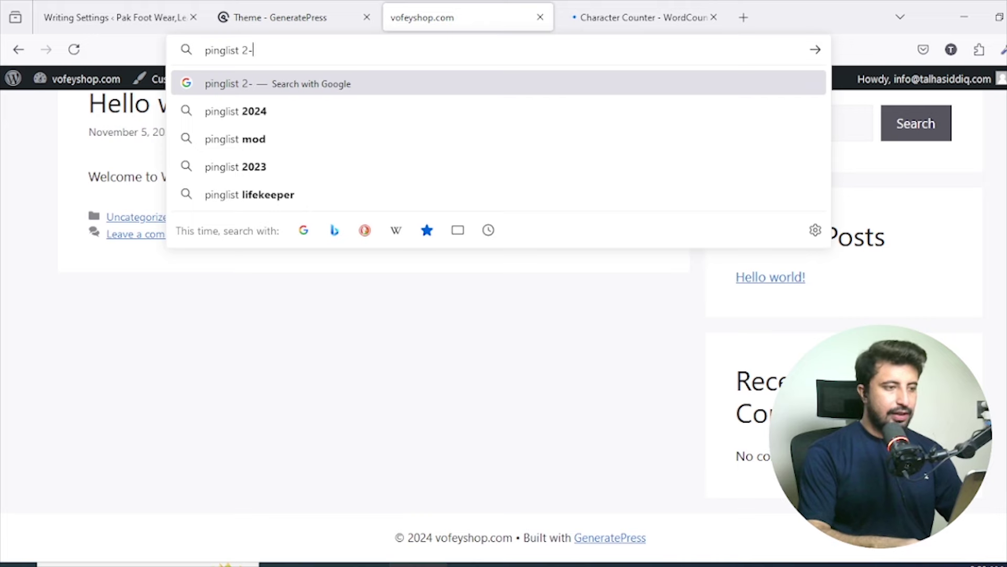
{"action": "type", "text": "24"}
{"action": "key", "text": "Return"}
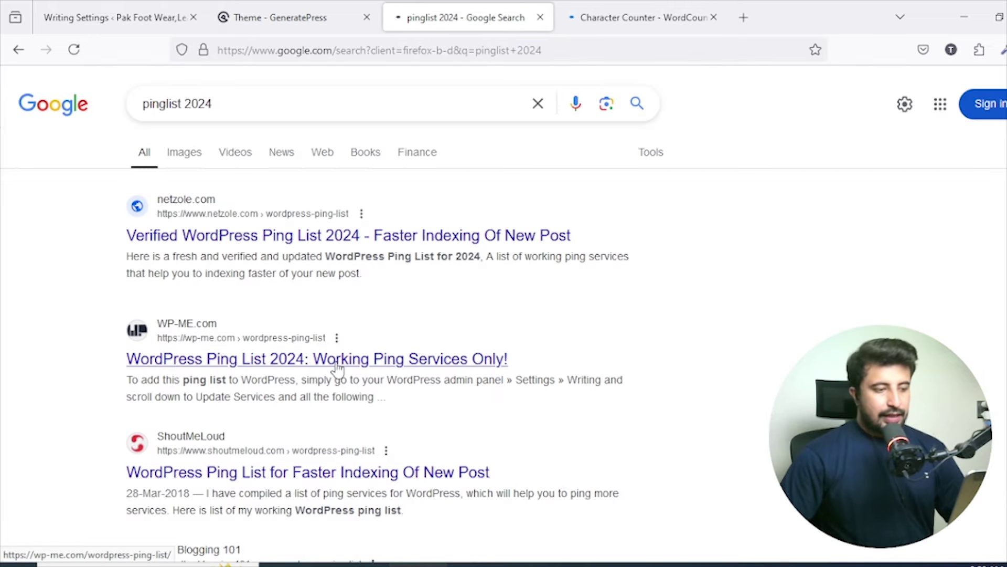
{"action": "left_click", "coordinate": [339, 359]}
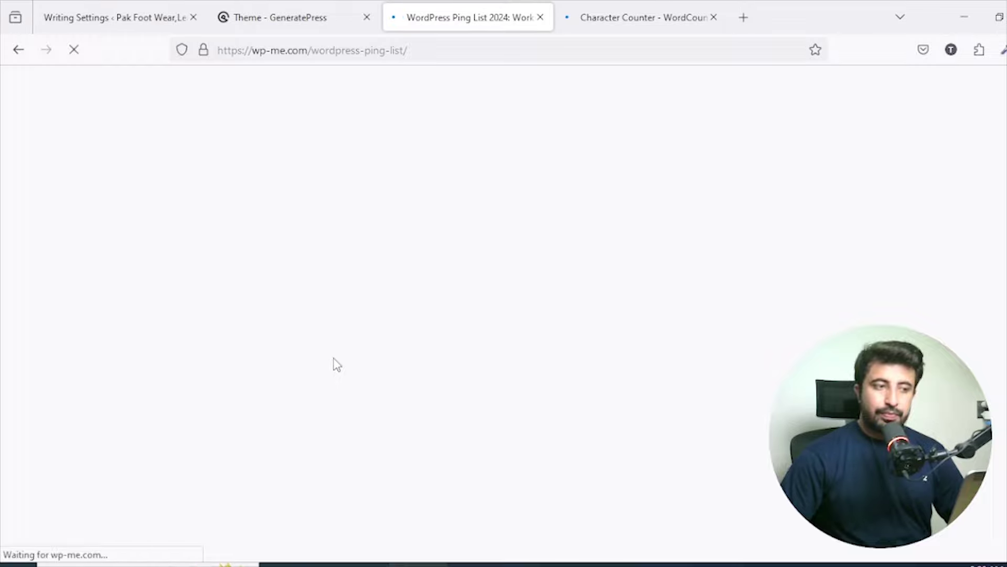
{"action": "scroll", "coordinate": [331, 251], "scroll_direction": "down", "scroll_amount": 5}
{"action": "scroll", "coordinate": [331, 251], "scroll_direction": "down", "scroll_amount": 15}
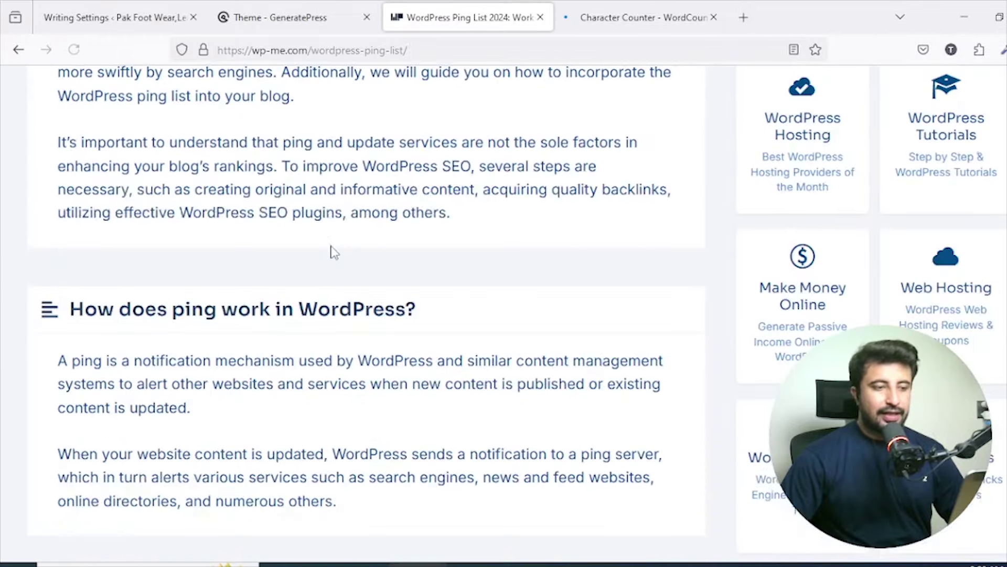
{"action": "scroll", "coordinate": [331, 252], "scroll_direction": "down", "scroll_amount": 15}
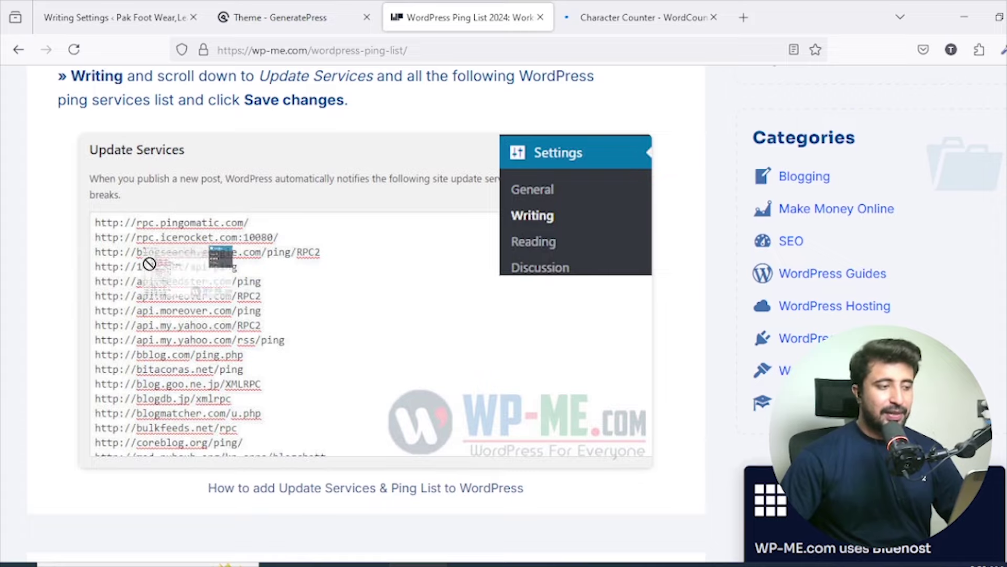
{"action": "scroll", "coordinate": [318, 307], "scroll_direction": "down", "scroll_amount": 5}
{"action": "scroll", "coordinate": [317, 309], "scroll_direction": "down", "scroll_amount": 10}
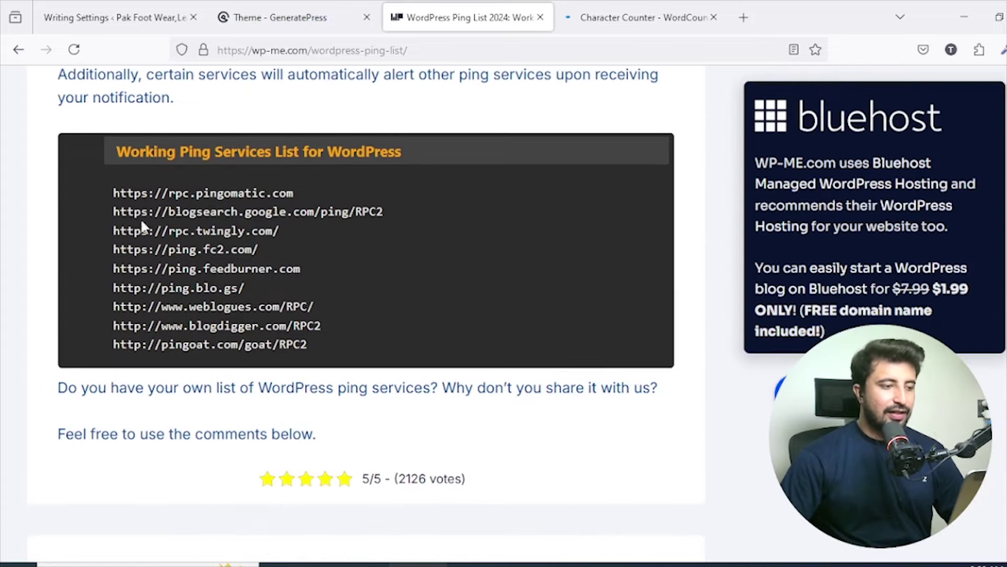
{"action": "left_click_drag", "start_coordinate": [120, 210], "coordinate": [175, 286]}
{"action": "scroll", "coordinate": [271, 295], "scroll_direction": "down", "scroll_amount": 2}
{"action": "scroll", "coordinate": [273, 291], "scroll_direction": "up", "scroll_amount": 10}
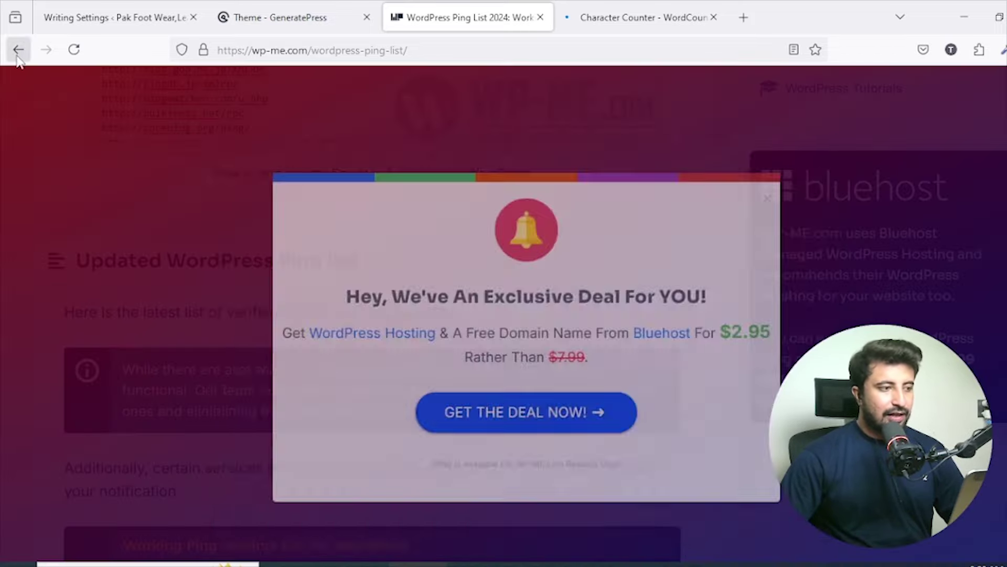
Open the WP Blogging 101 Ping List 2024 article in a new tab and select every ping URL.
{"action": "left_click", "coordinate": [19, 50]}
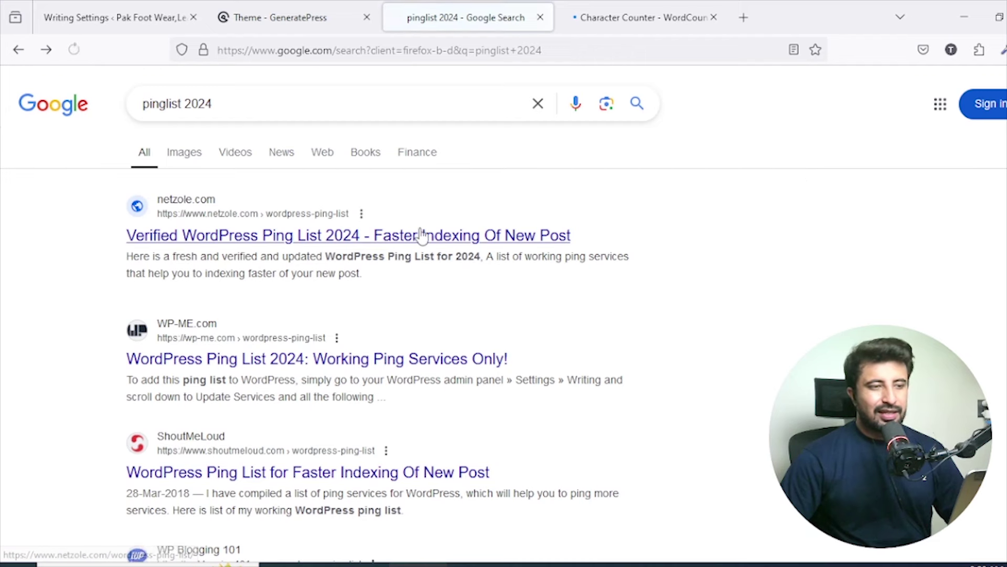
{"action": "scroll", "coordinate": [382, 261], "scroll_direction": "down", "scroll_amount": 3}
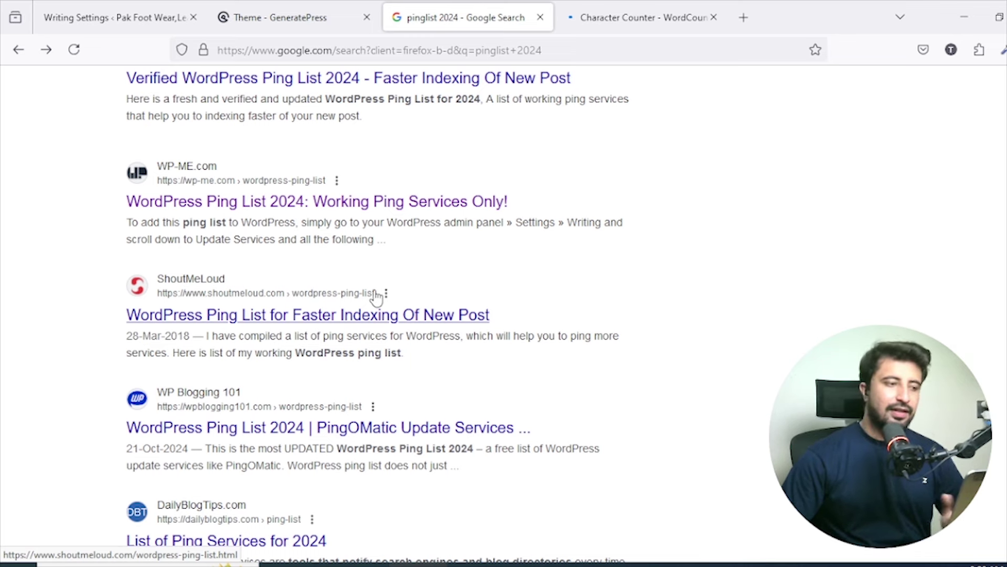
{"action": "scroll", "coordinate": [377, 297], "scroll_direction": "down", "scroll_amount": 3}
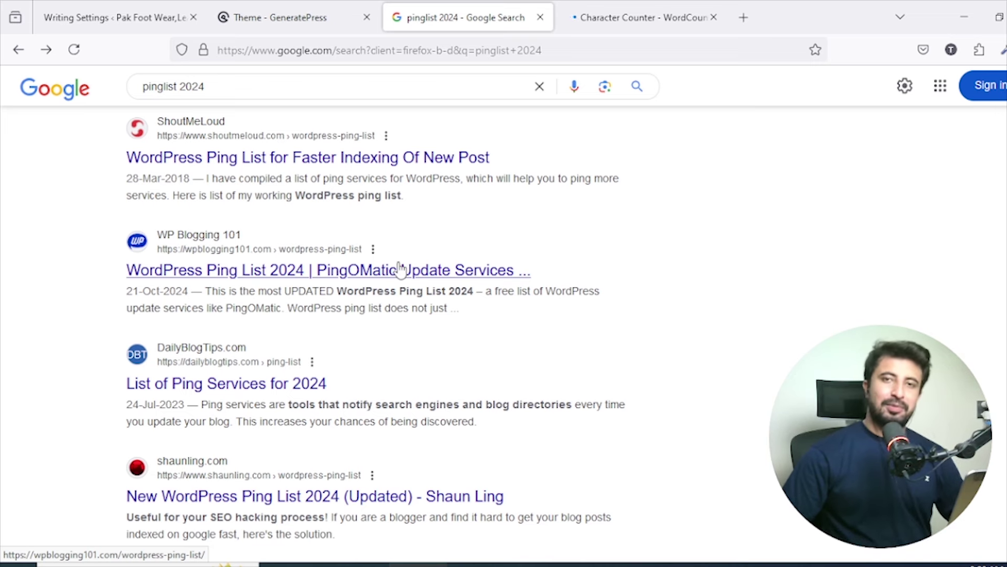
{"action": "right_click", "coordinate": [400, 267]}
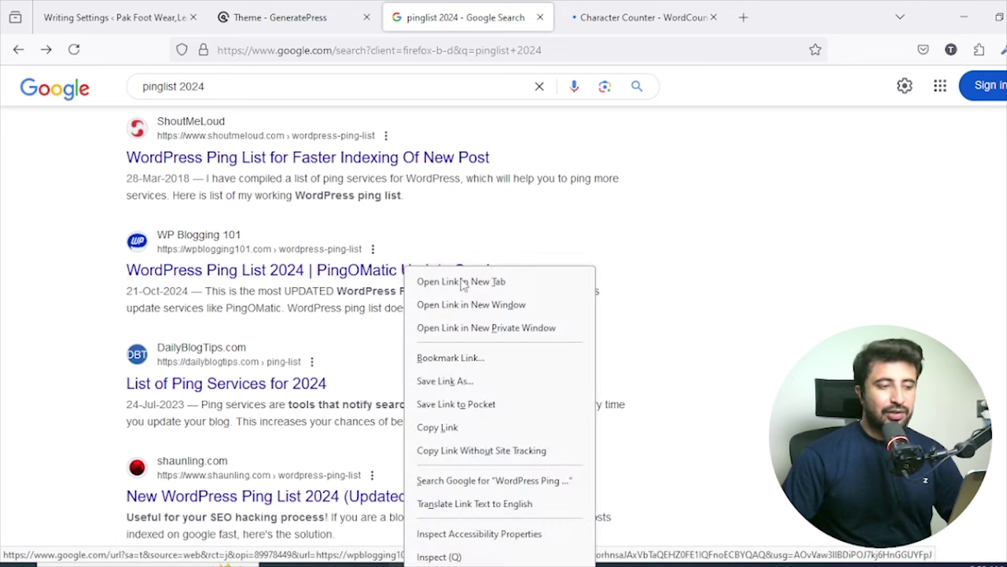
{"action": "left_click", "coordinate": [465, 282]}
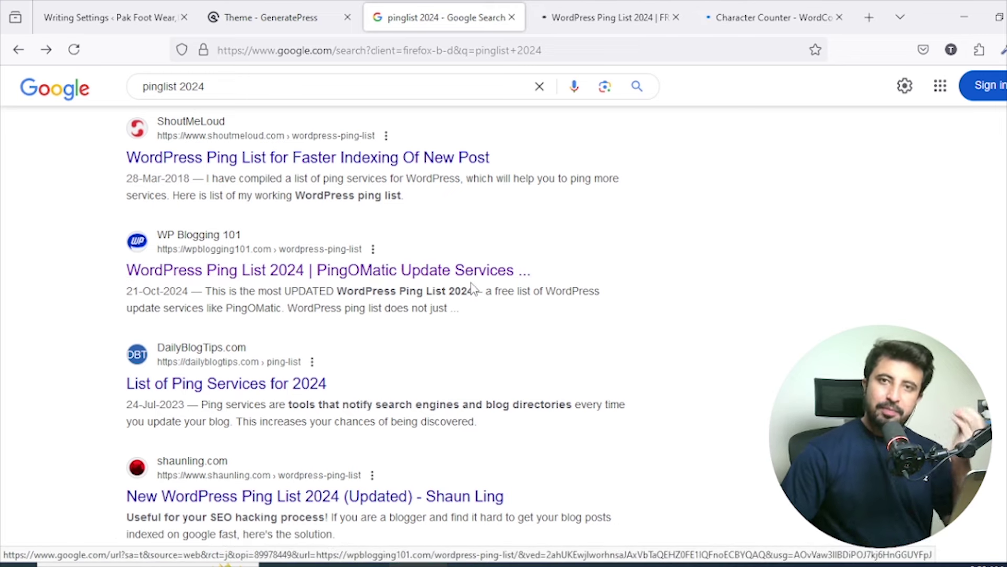
{"action": "left_click", "coordinate": [649, 7]}
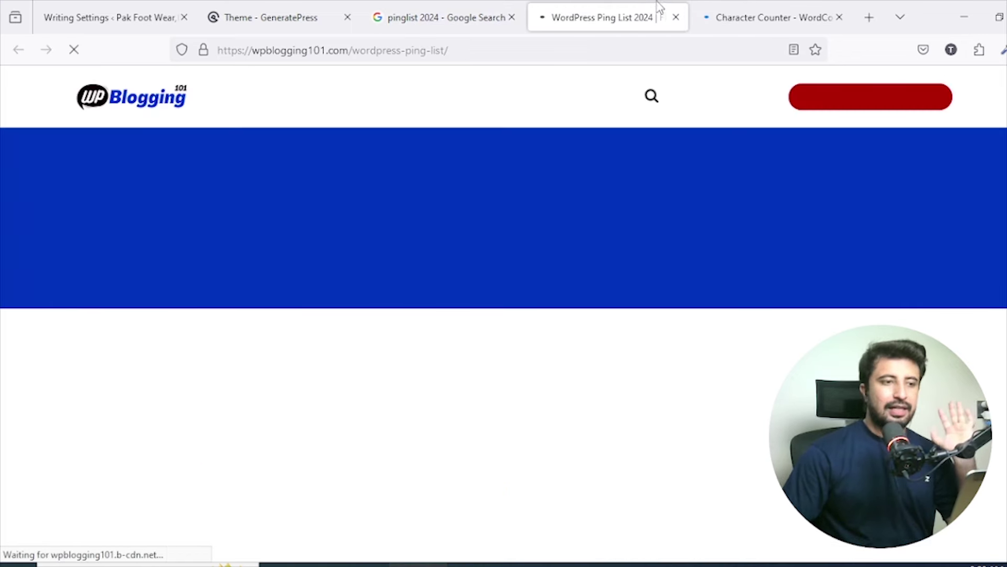
{"action": "scroll", "coordinate": [488, 283], "scroll_direction": "down", "scroll_amount": 4}
{"action": "scroll", "coordinate": [487, 280], "scroll_direction": "down", "scroll_amount": 15}
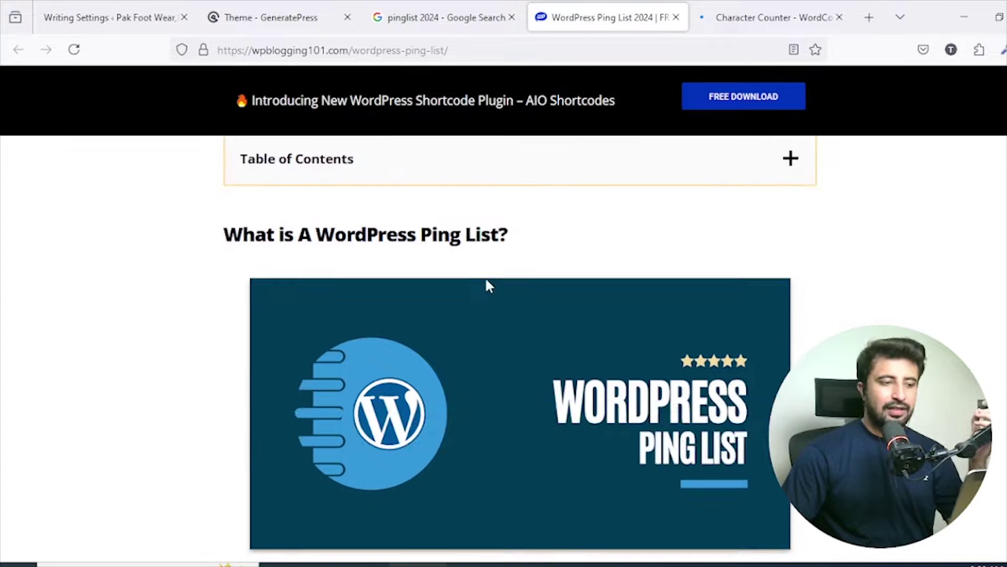
{"action": "scroll", "coordinate": [485, 288], "scroll_direction": "down", "scroll_amount": 15}
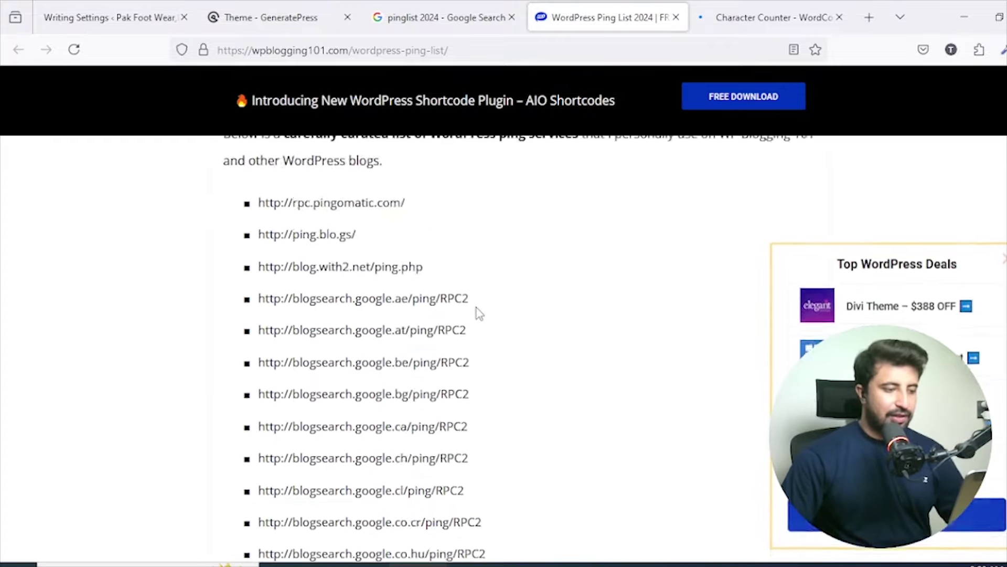
{"action": "scroll", "coordinate": [431, 314], "scroll_direction": "up", "scroll_amount": 2}
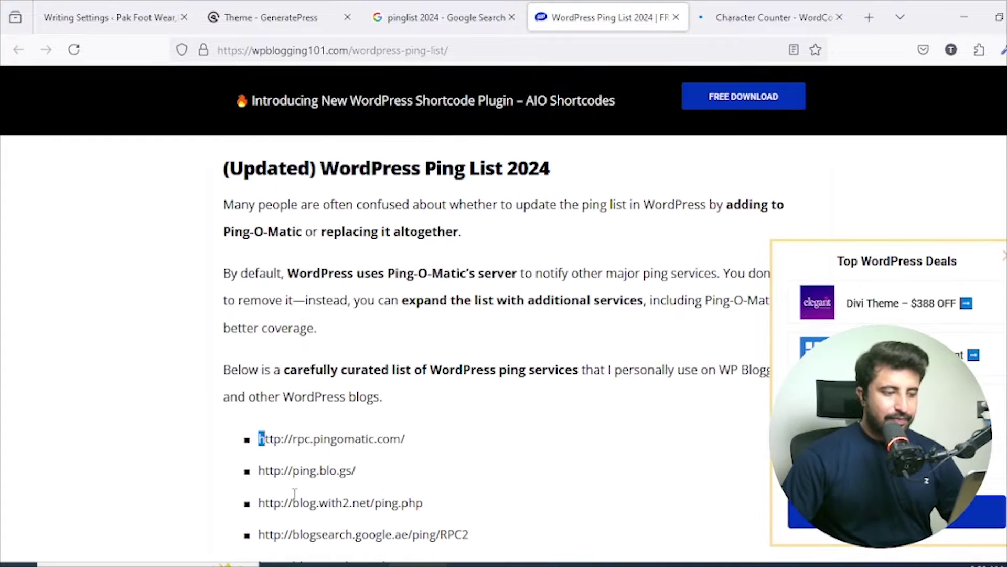
{"action": "left_click_drag", "start_coordinate": [295, 493], "coordinate": [429, 262]}
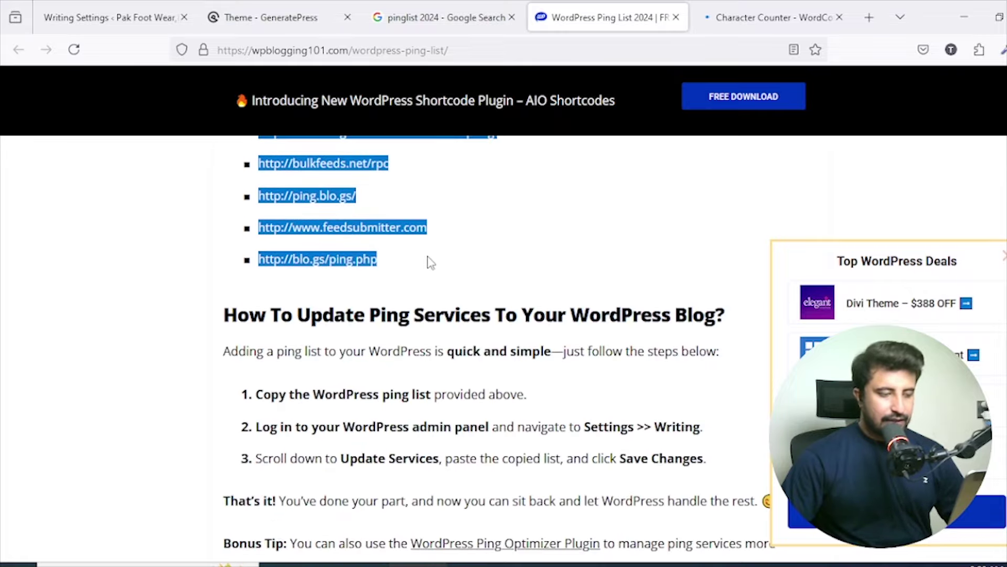
Paste the ping URLs into Update Services and remove the blank second line and the indent.
{"action": "left_click", "coordinate": [288, 4]}
{"action": "left_click", "coordinate": [174, 5]}
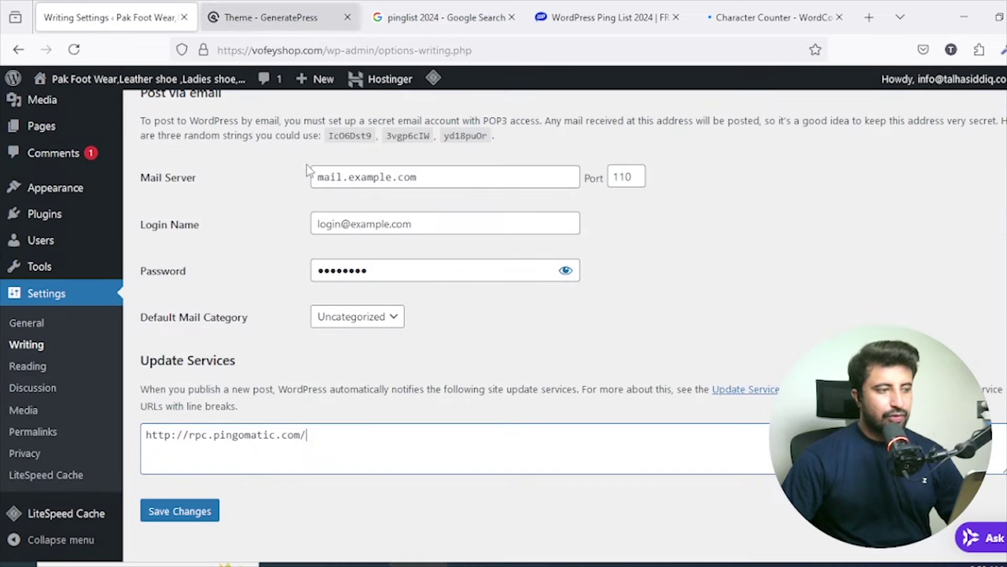
{"action": "left_click", "coordinate": [411, 445]}
{"action": "key", "text": "ctrl+v"}
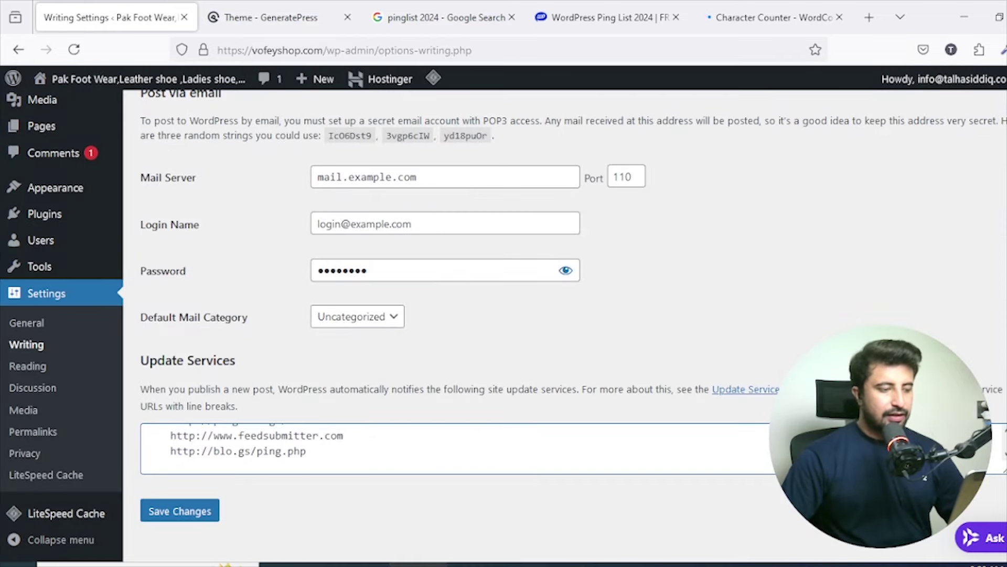
{"action": "scroll", "coordinate": [370, 445], "scroll_direction": "up", "scroll_amount": 2}
{"action": "scroll", "coordinate": [369, 445], "scroll_direction": "down", "scroll_amount": 1}
{"action": "scroll", "coordinate": [370, 445], "scroll_direction": "up", "scroll_amount": 15}
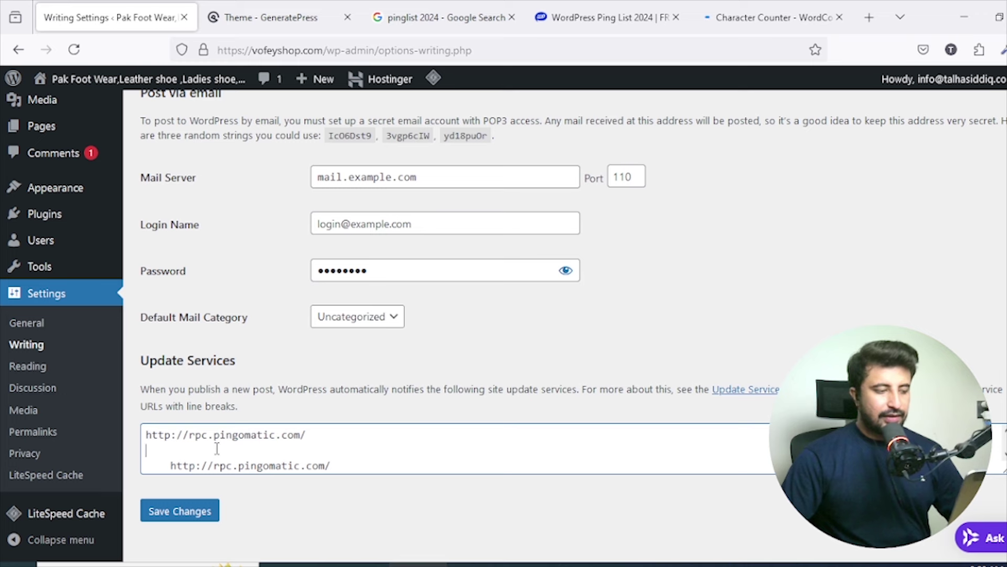
{"action": "key", "text": "BackSpace"}
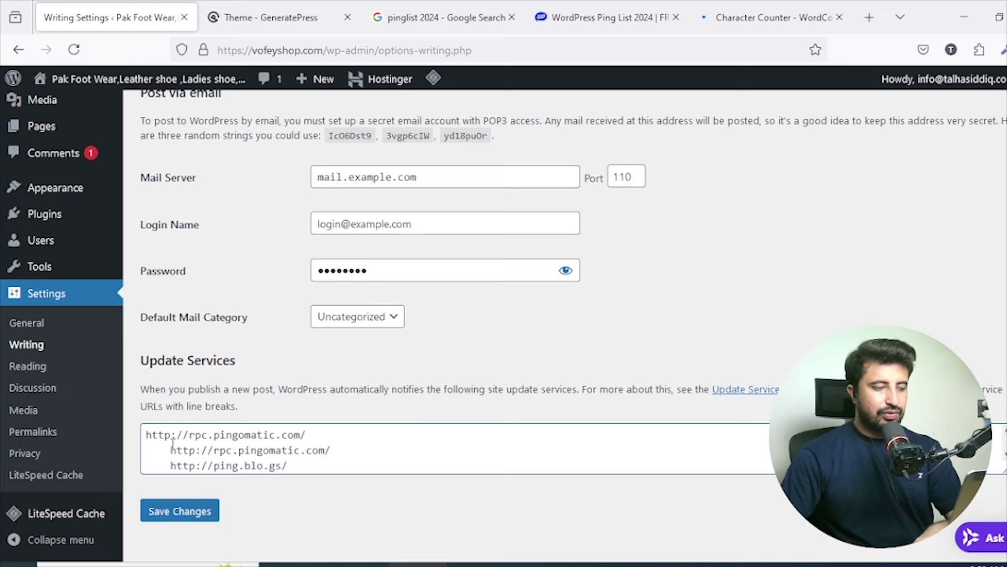
{"action": "left_click", "coordinate": [171, 446]}
{"action": "key", "text": "BackSpace"}
{"action": "key", "text": "BackSpace"}
{"action": "key", "text": "BackSpace"}
{"action": "key", "text": "BackSpace"}
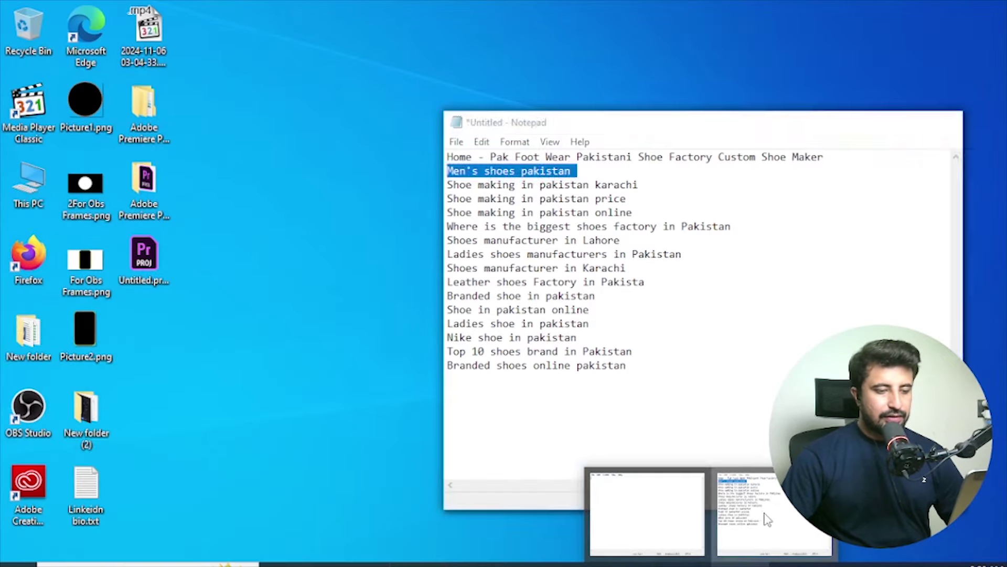
Replace the Notepad keyword notes with the ping URLs under an 'Extract URLS' heading.
{"action": "left_click", "coordinate": [755, 522]}
{"action": "key", "text": "ctrl+a"}
{"action": "key", "text": "ctrl+v"}
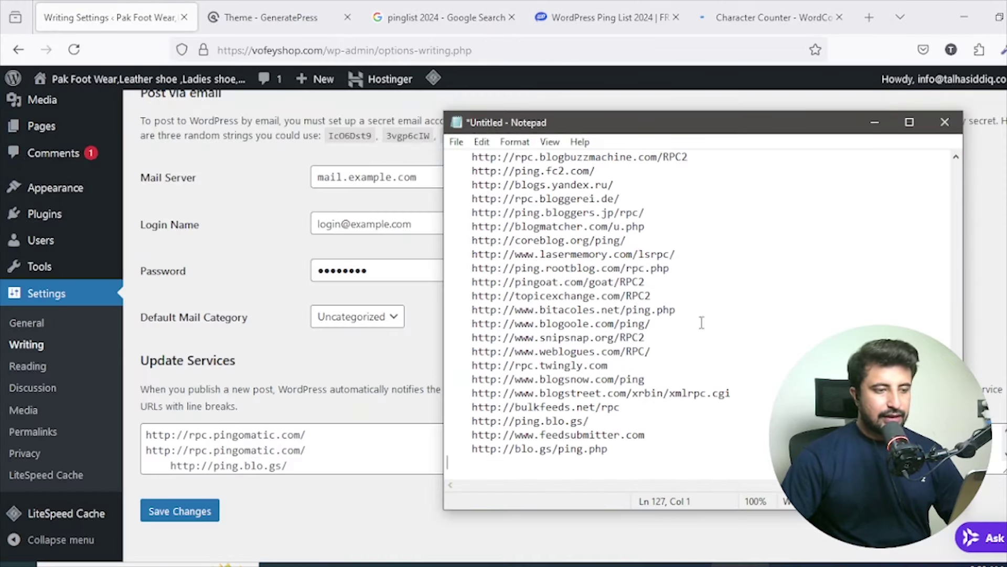
{"action": "scroll", "coordinate": [469, 446], "scroll_direction": "up", "scroll_amount": 20}
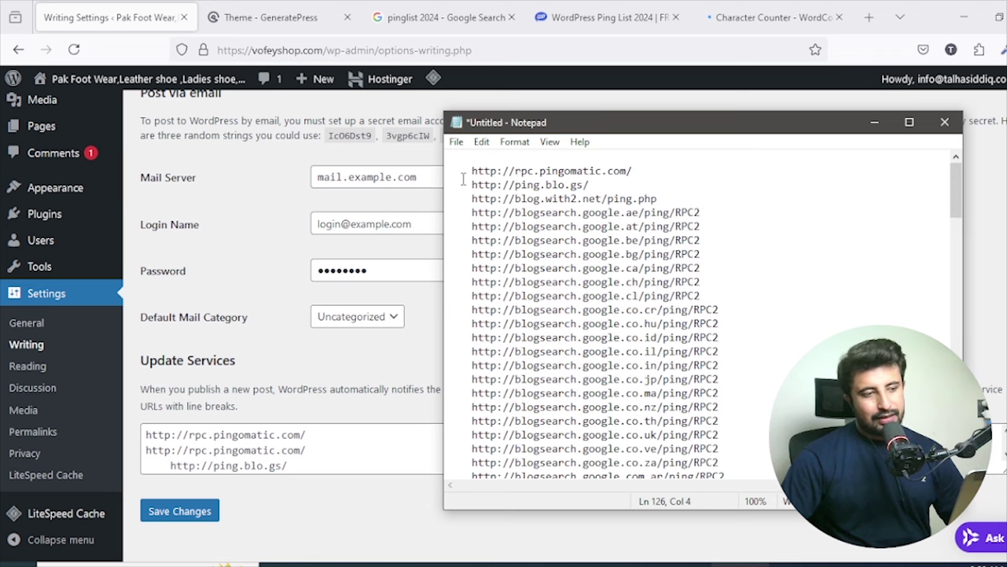
{"action": "left_click_drag", "start_coordinate": [473, 173], "coordinate": [339, 480]}
{"action": "left_click", "coordinate": [322, 451]}
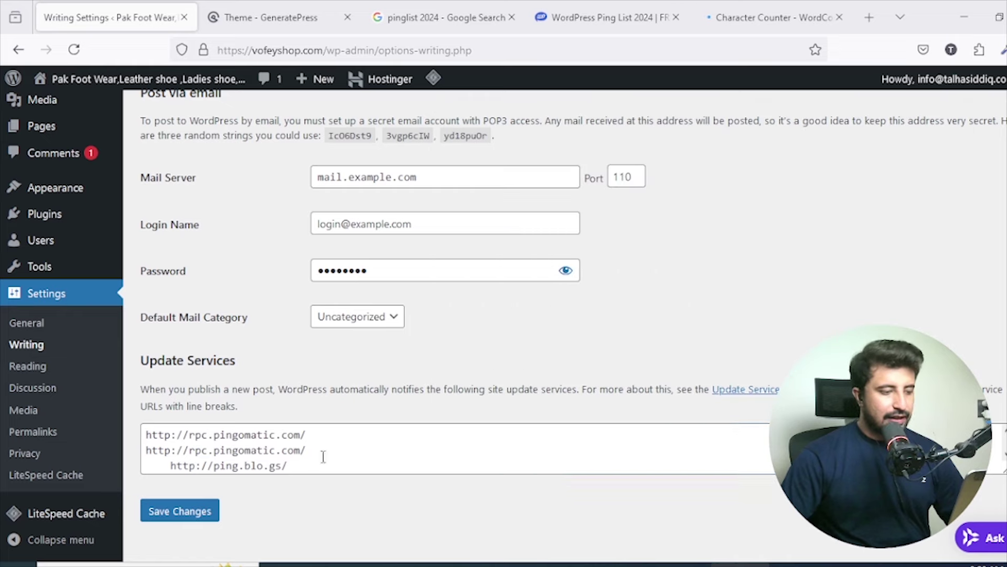
{"action": "key", "text": "BackSpace"}
{"action": "key", "text": "BackSpace"}
{"action": "key", "text": "BackSpace"}
{"action": "key", "text": "BackSpace"}
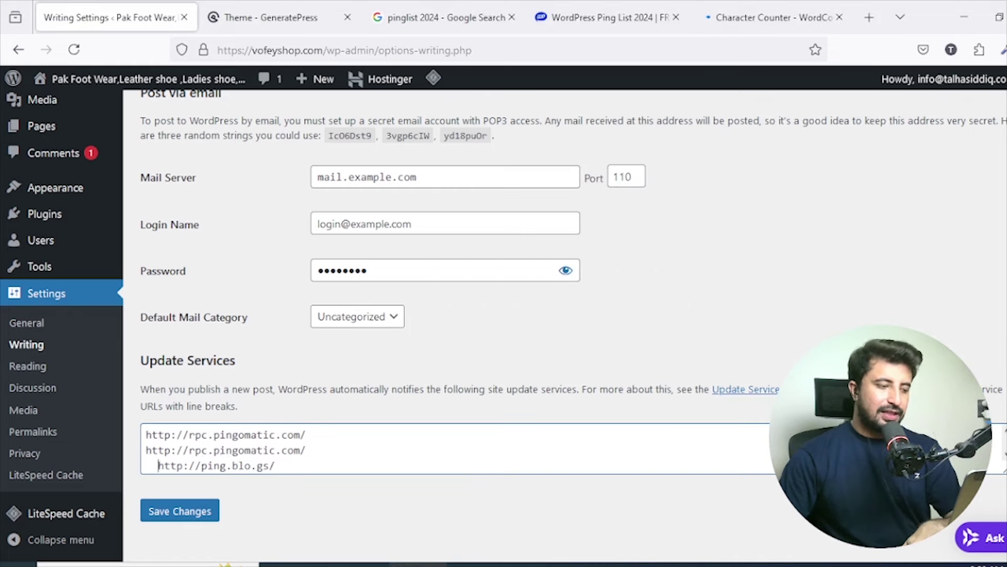
{"action": "mouse_move", "coordinate": [744, 6]}
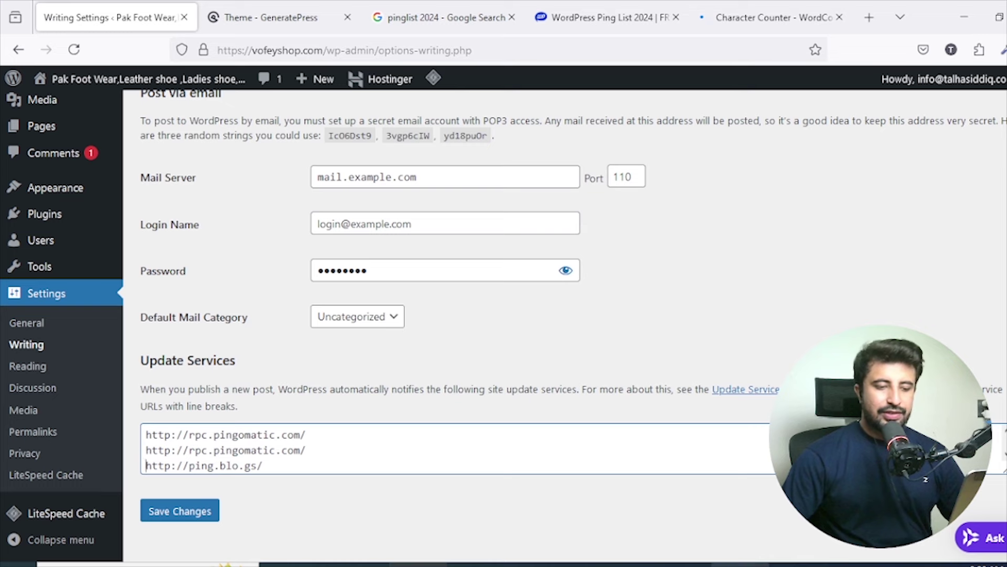
{"action": "left_click", "coordinate": [740, 565]}
{"action": "scroll", "coordinate": [611, 236], "scroll_direction": "up", "scroll_amount": 7}
{"action": "left_click", "coordinate": [480, 164]}
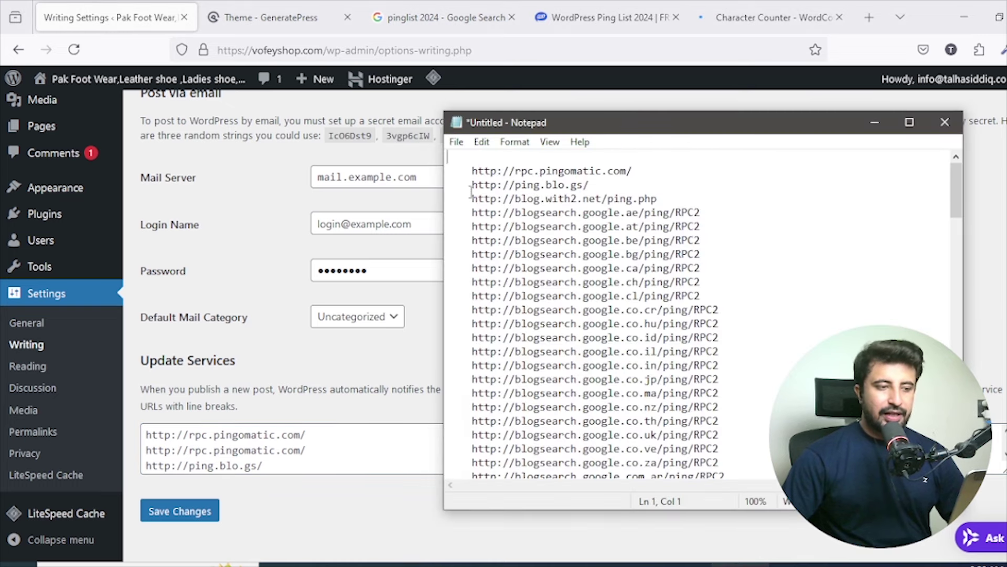
{"action": "type", "text": "Extract URLS"}
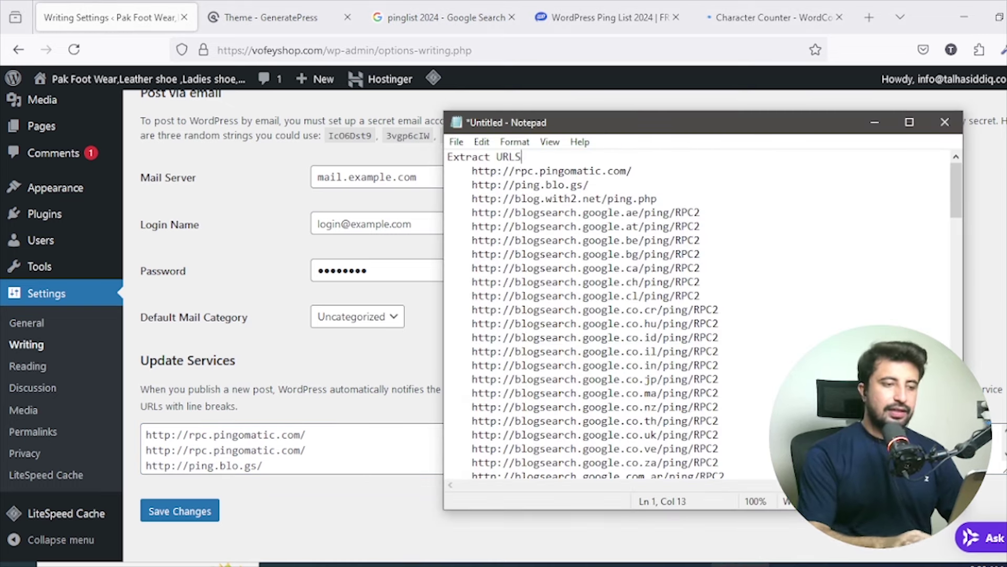
{"action": "key", "text": "Return"}
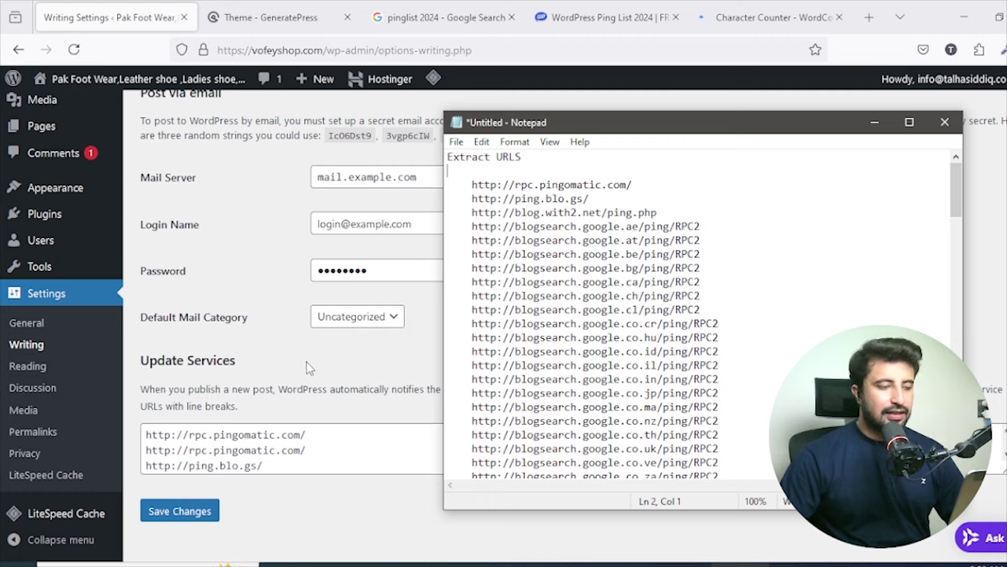
Save the WordPress Writing settings with the ping list, declining the browser's password prompt.
{"action": "left_click", "coordinate": [308, 364]}
{"action": "left_click", "coordinate": [193, 520]}
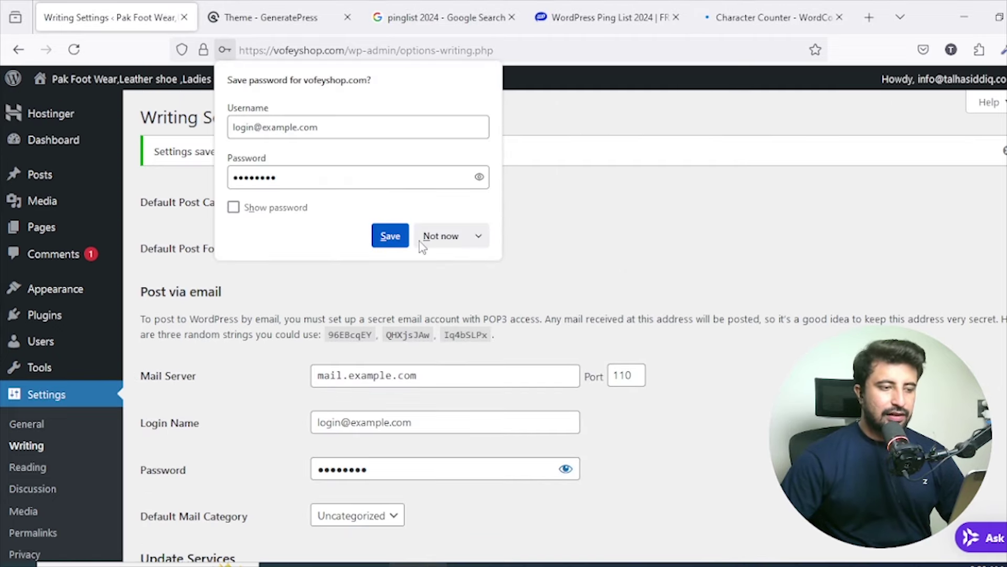
{"action": "left_click", "coordinate": [431, 236]}
{"action": "scroll", "coordinate": [488, 296], "scroll_direction": "down", "scroll_amount": 4}
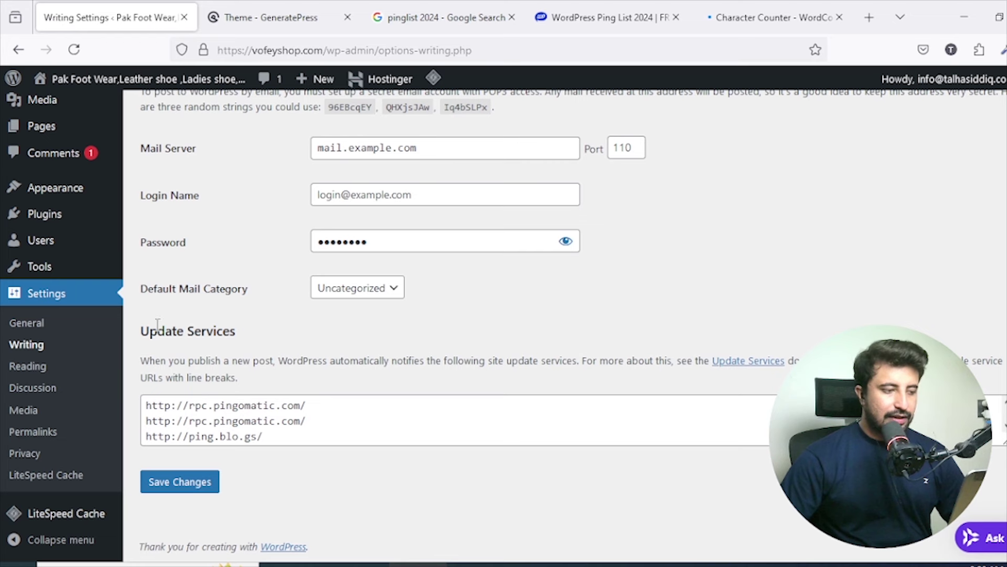
Change Blog pages show at most from 10 to 20 posts and save the Reading settings.
{"action": "left_click", "coordinate": [36, 366]}
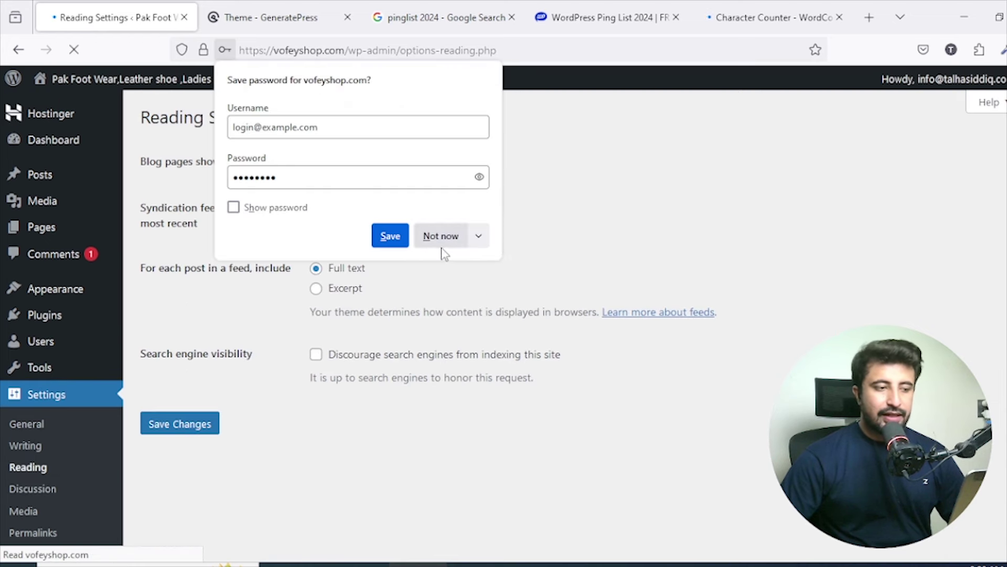
{"action": "left_click", "coordinate": [441, 240]}
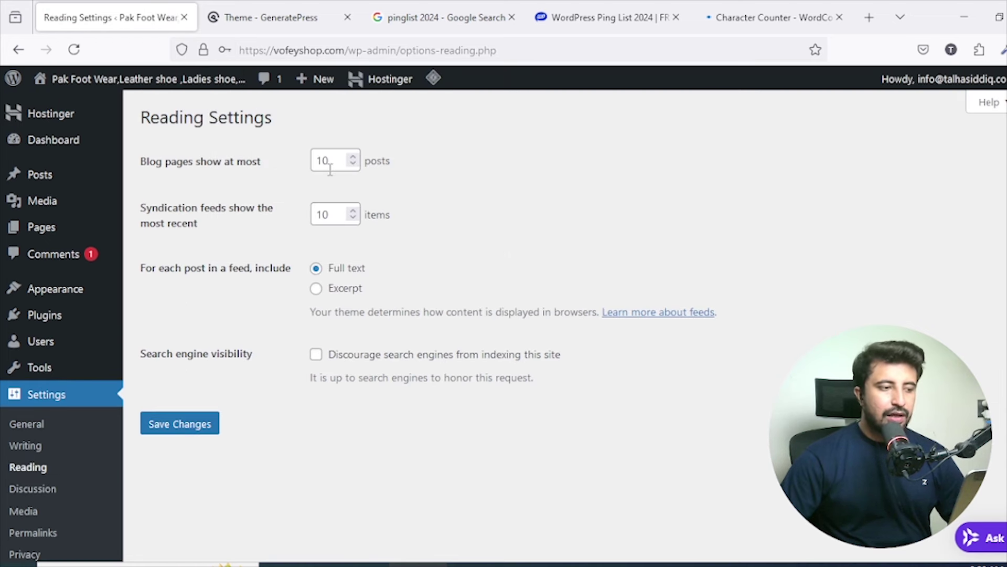
{"action": "left_click_drag", "start_coordinate": [337, 165], "coordinate": [291, 163]}
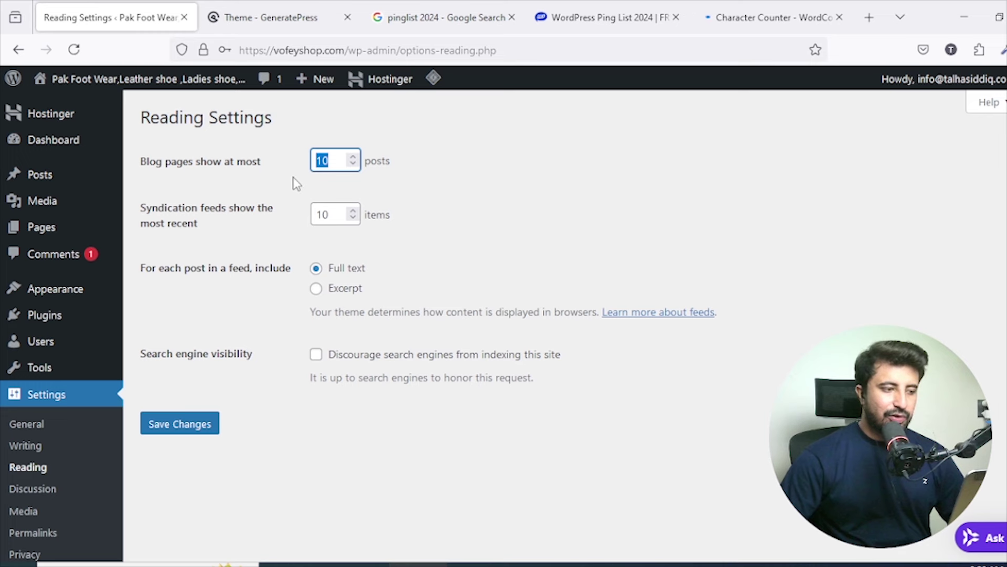
{"action": "type", "text": "20"}
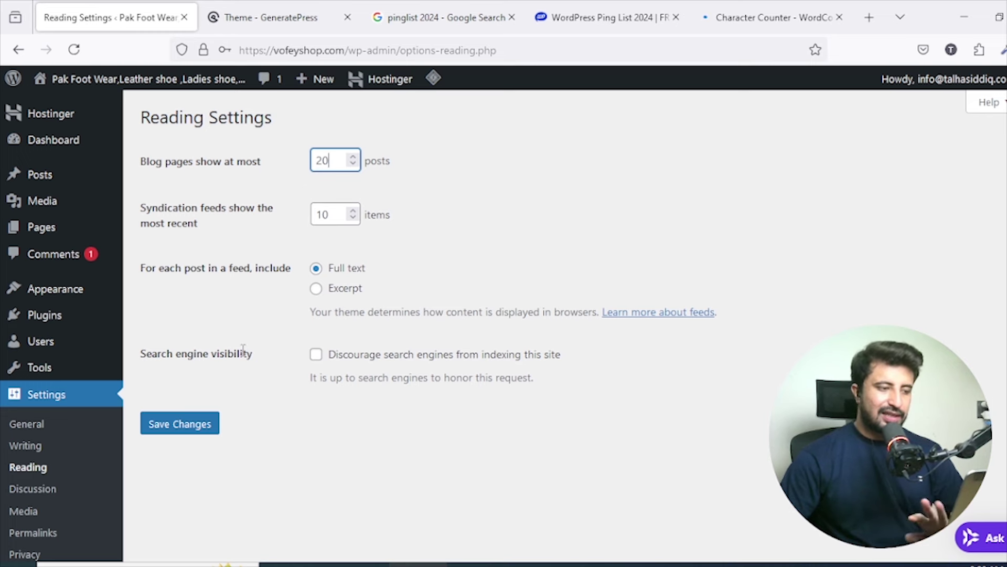
{"action": "left_click", "coordinate": [214, 422]}
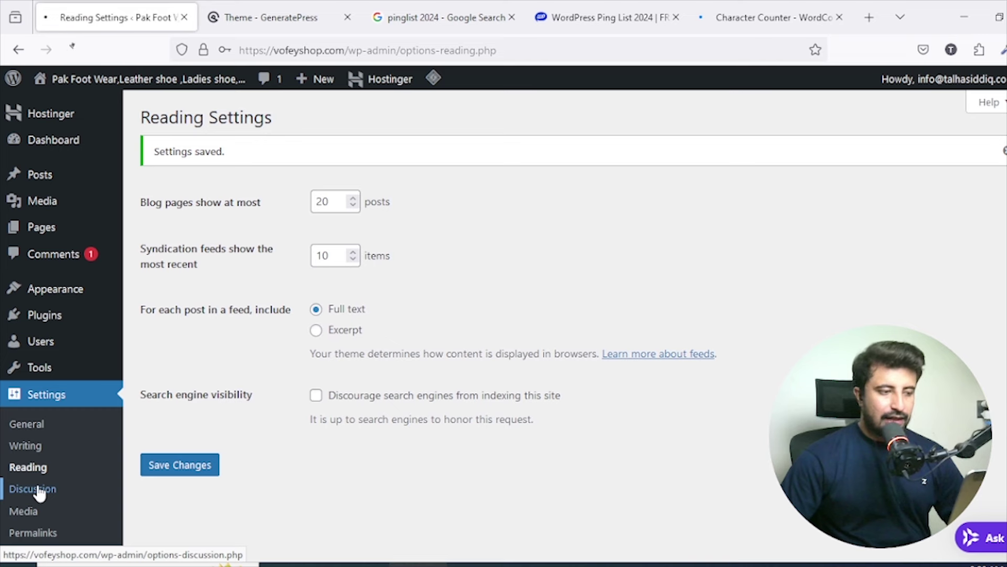
{"action": "left_click", "coordinate": [38, 490]}
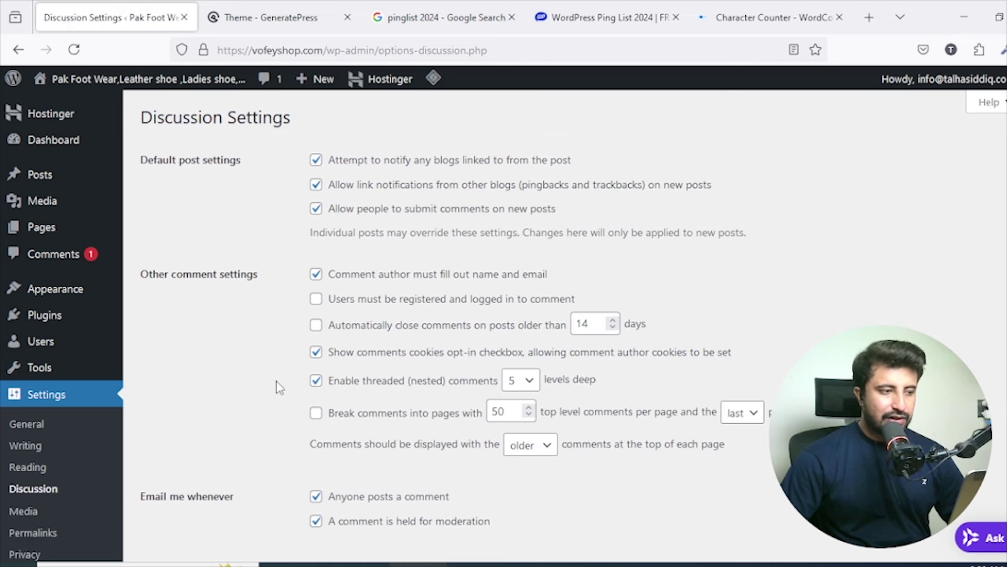
Review the Discussion settings with G rating and Gravatar Logo avatar, and save them.
{"action": "scroll", "coordinate": [325, 175], "scroll_direction": "down", "scroll_amount": 5}
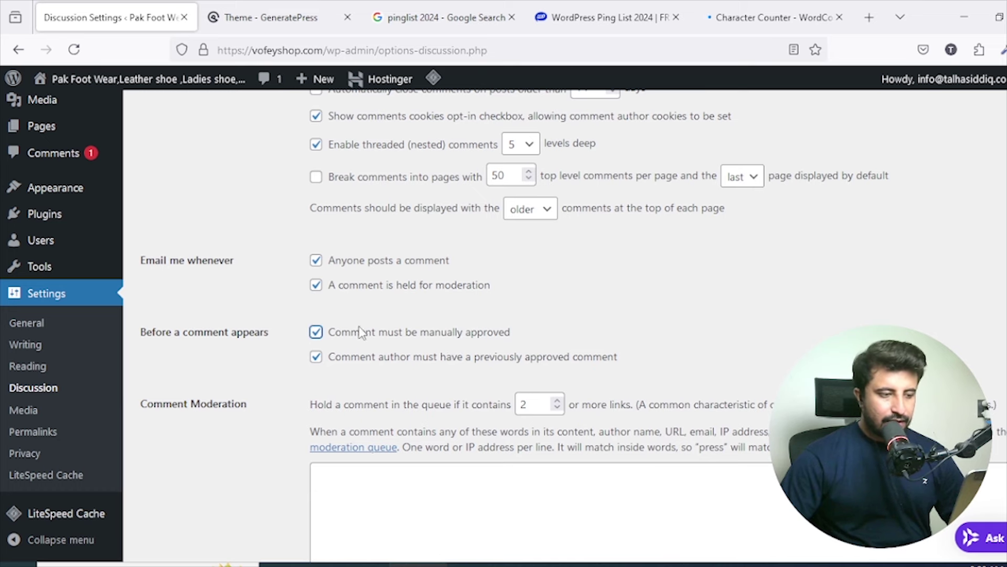
{"action": "scroll", "coordinate": [431, 336], "scroll_direction": "down", "scroll_amount": 2}
{"action": "scroll", "coordinate": [431, 336], "scroll_direction": "up", "scroll_amount": 4}
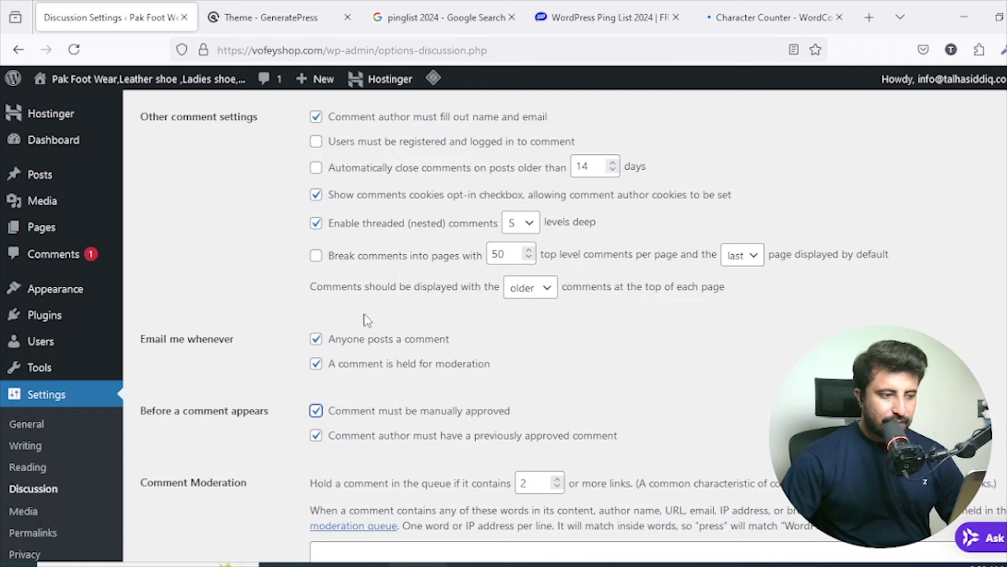
{"action": "scroll", "coordinate": [366, 320], "scroll_direction": "up", "scroll_amount": 3}
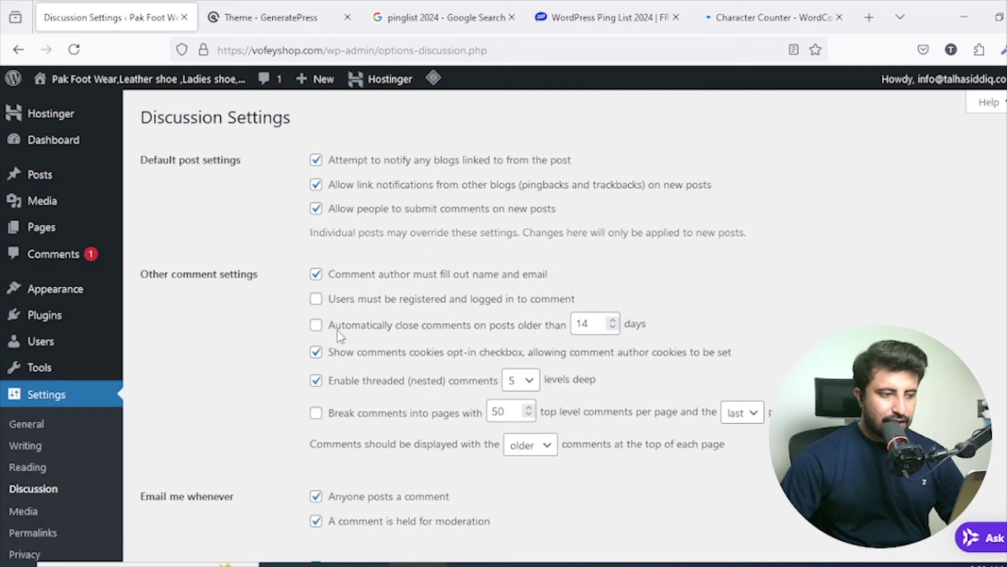
{"action": "scroll", "coordinate": [427, 207], "scroll_direction": "down", "scroll_amount": 6}
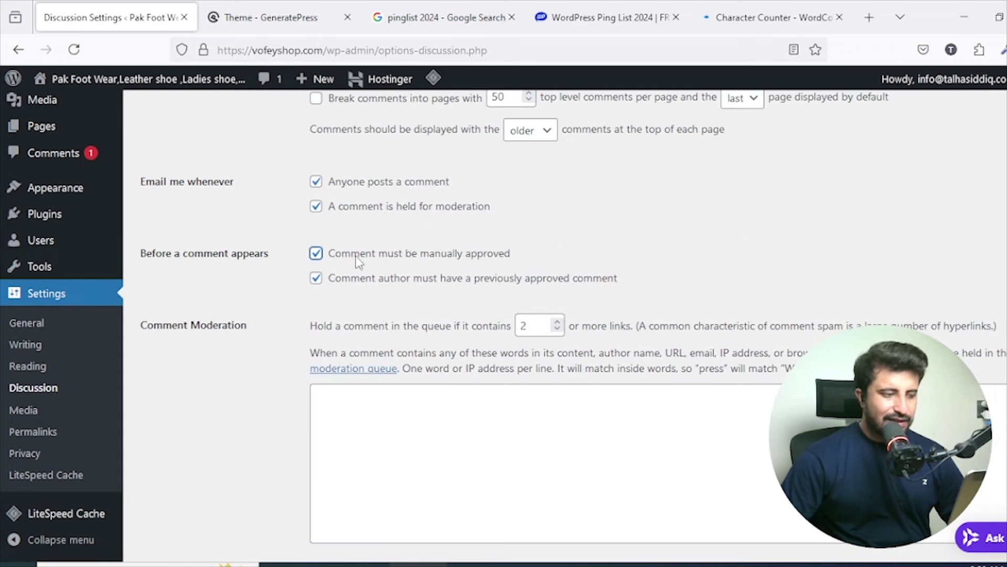
{"action": "scroll", "coordinate": [423, 378], "scroll_direction": "down", "scroll_amount": 3}
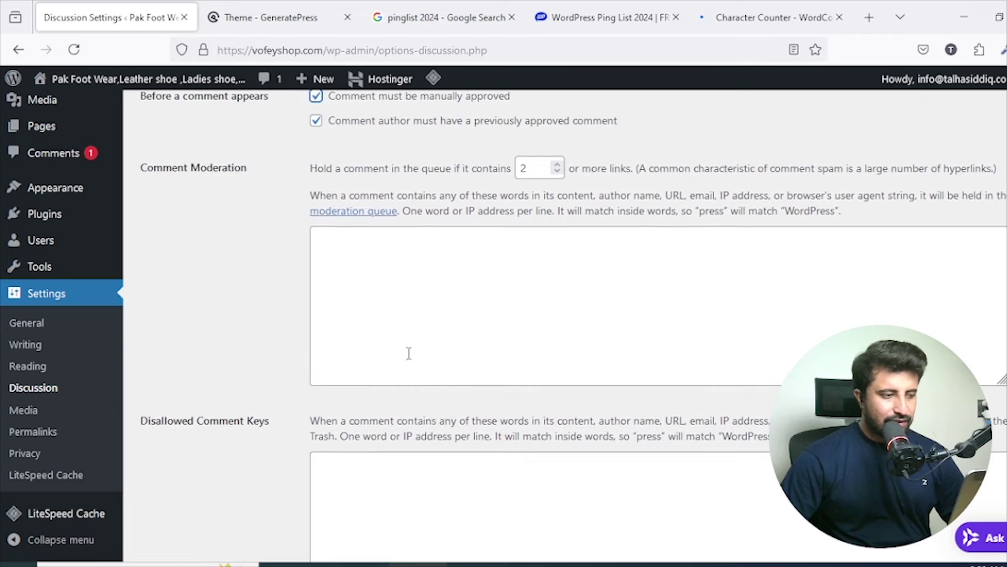
{"action": "scroll", "coordinate": [407, 353], "scroll_direction": "down", "scroll_amount": 6}
{"action": "scroll", "coordinate": [408, 329], "scroll_direction": "down", "scroll_amount": 4}
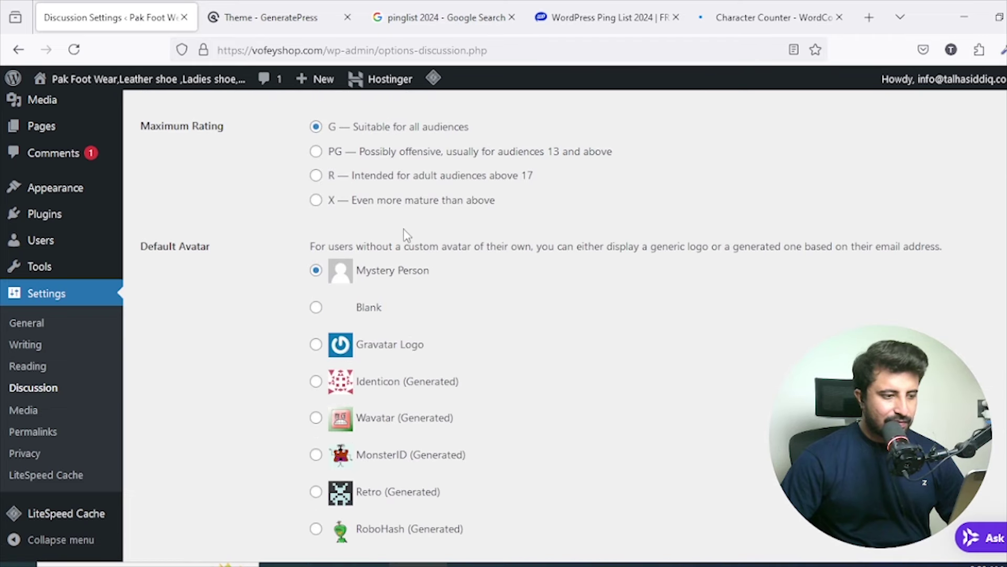
{"action": "scroll", "coordinate": [406, 246], "scroll_direction": "down", "scroll_amount": 2}
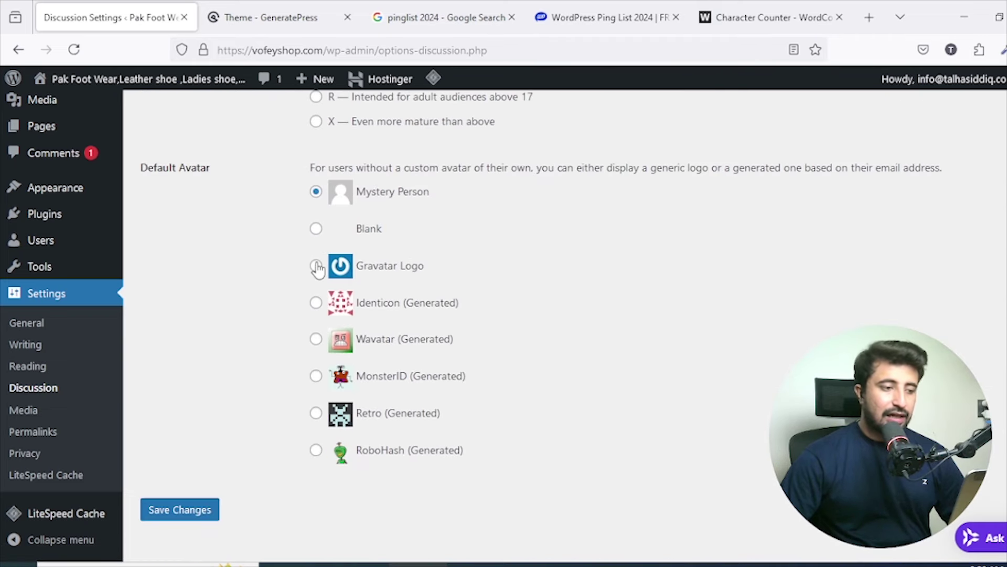
{"action": "scroll", "coordinate": [492, 280], "scroll_direction": "up", "scroll_amount": 3}
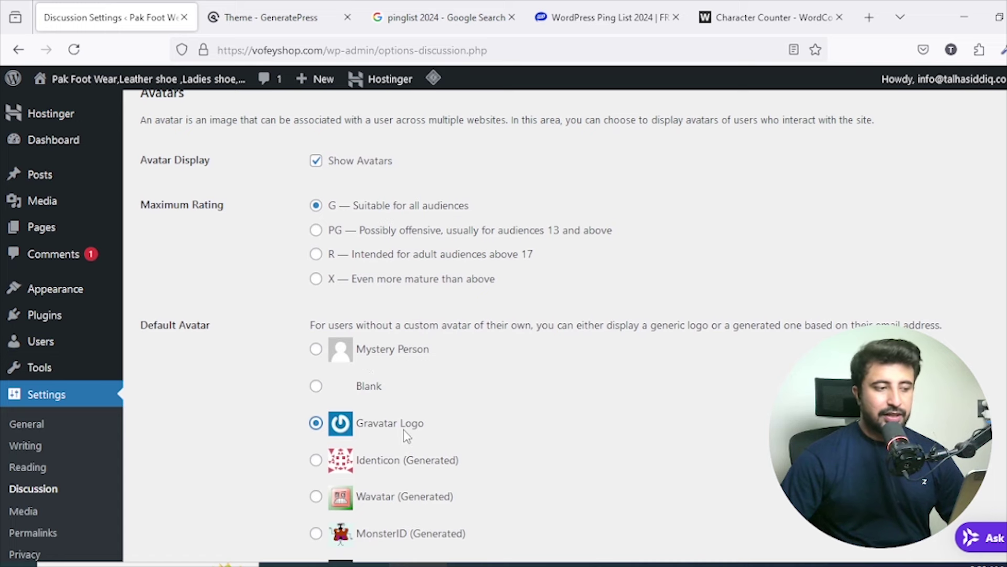
{"action": "scroll", "coordinate": [404, 431], "scroll_direction": "up", "scroll_amount": 2}
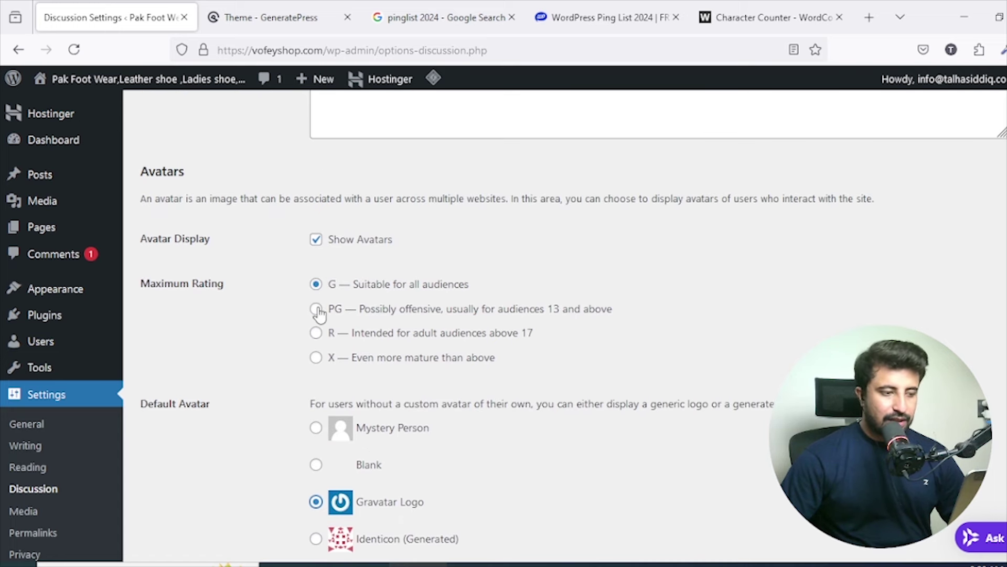
{"action": "scroll", "coordinate": [319, 313], "scroll_direction": "down", "scroll_amount": 5}
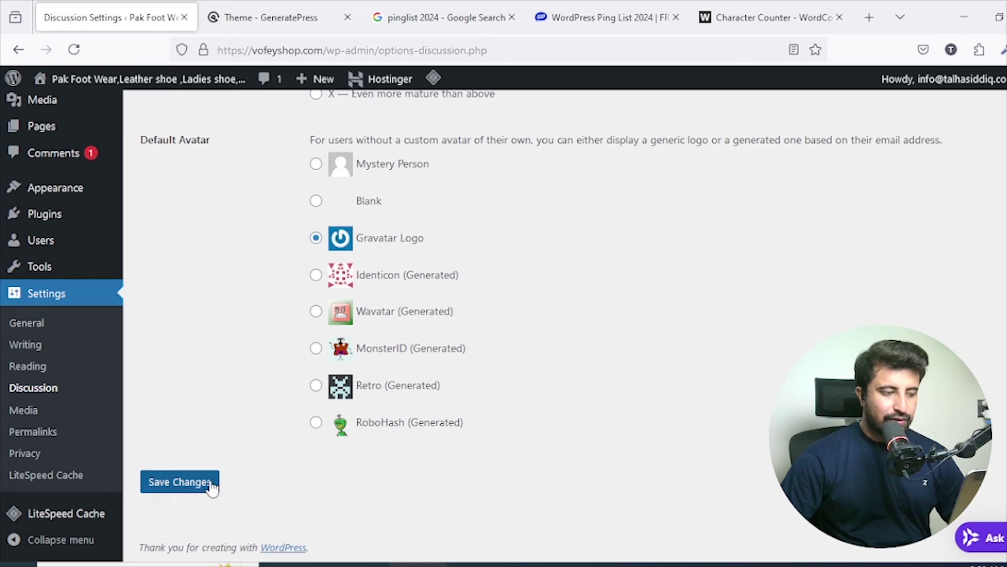
{"action": "left_click", "coordinate": [209, 481]}
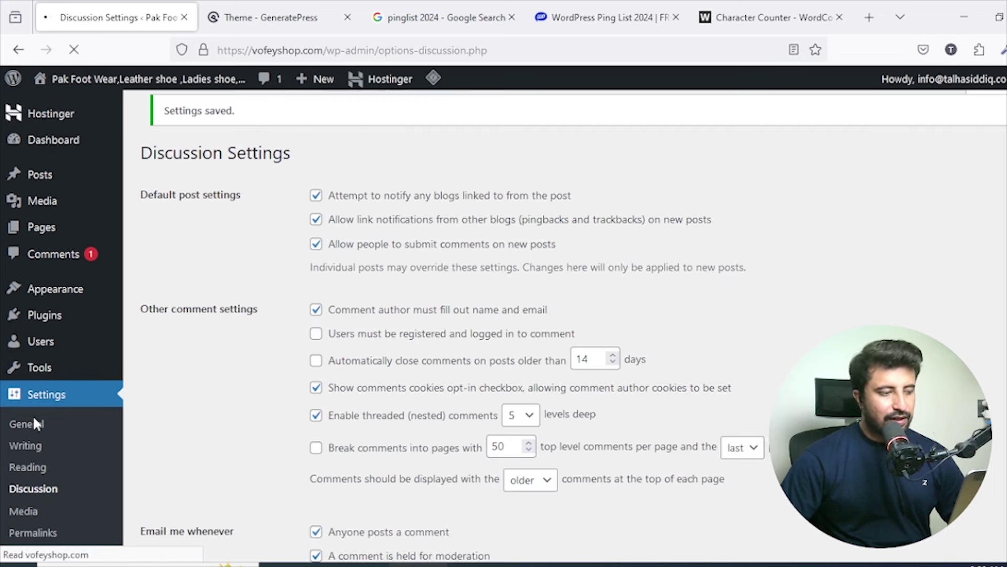
{"action": "scroll", "coordinate": [38, 427], "scroll_direction": "down", "scroll_amount": 10}
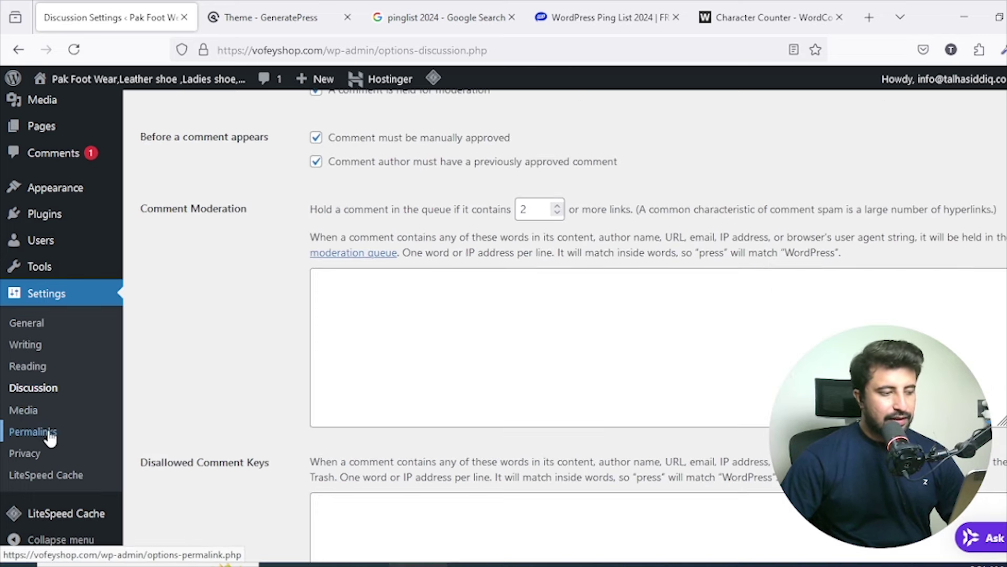
{"action": "left_click", "coordinate": [73, 413]}
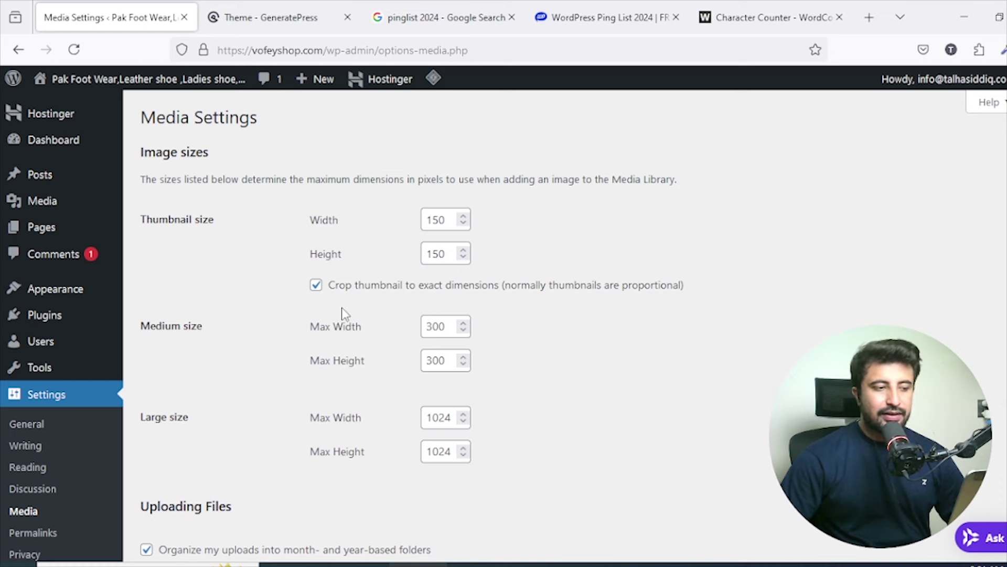
Check the Media image sizes of 150, 300 and 1024 pixels and the upload folder option, changing nothing.
{"action": "scroll", "coordinate": [243, 291], "scroll_direction": "down", "scroll_amount": 3}
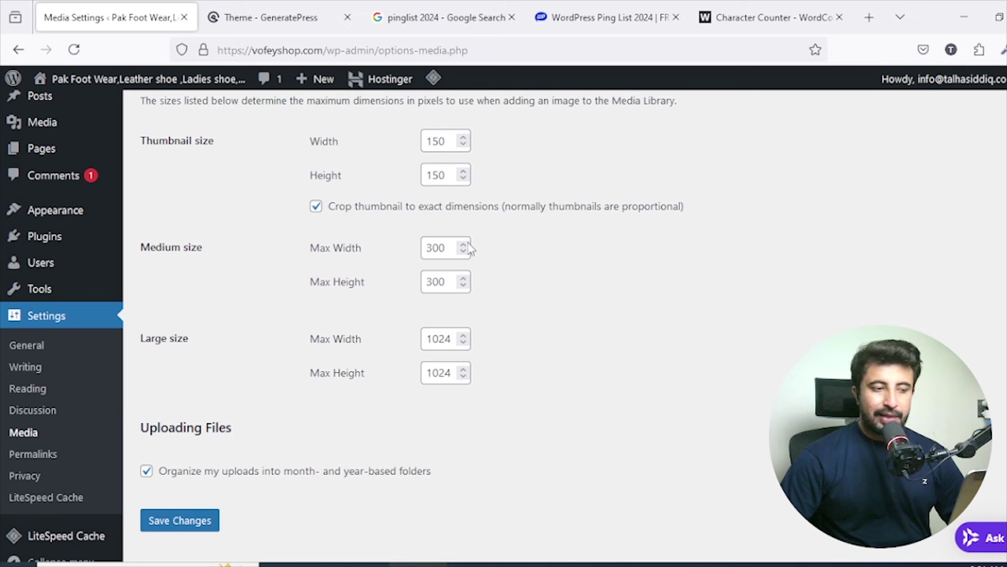
{"action": "left_click_drag", "start_coordinate": [310, 372], "coordinate": [418, 371]}
{"action": "left_click", "coordinate": [513, 384]}
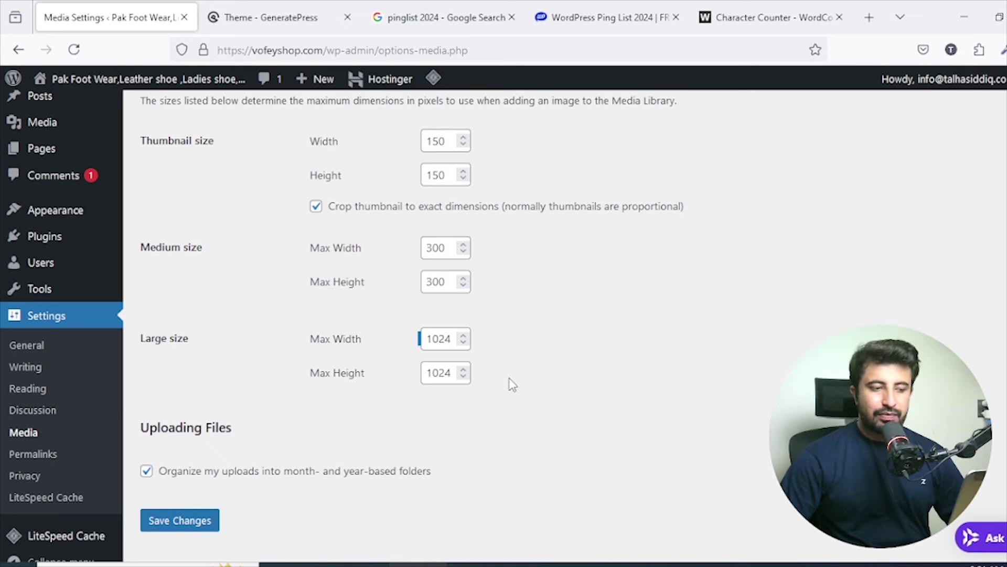
{"action": "scroll", "coordinate": [505, 389], "scroll_direction": "down", "scroll_amount": 1}
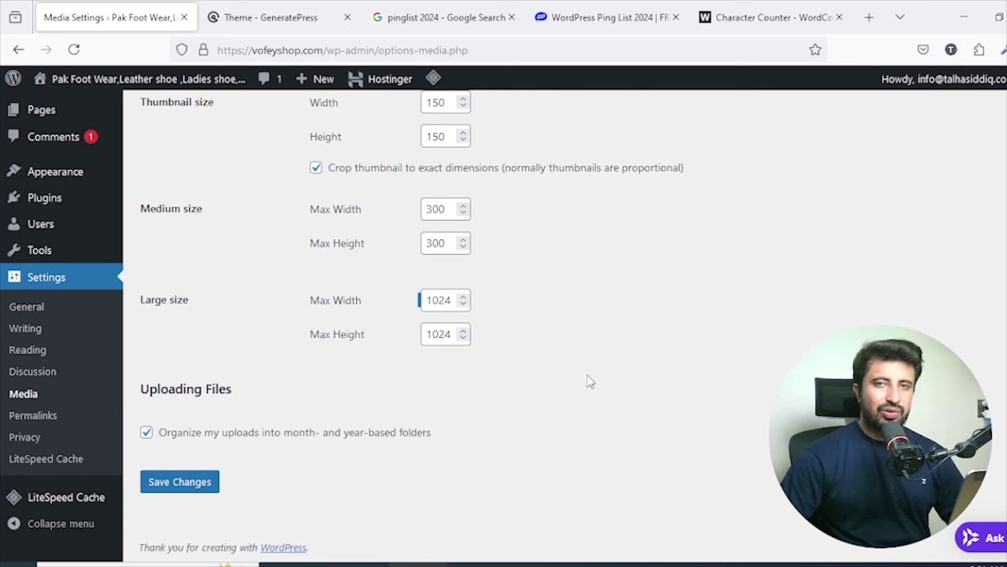
Choose the Post name permalink structure with '.' as the category base and save.
{"action": "left_click", "coordinate": [55, 418]}
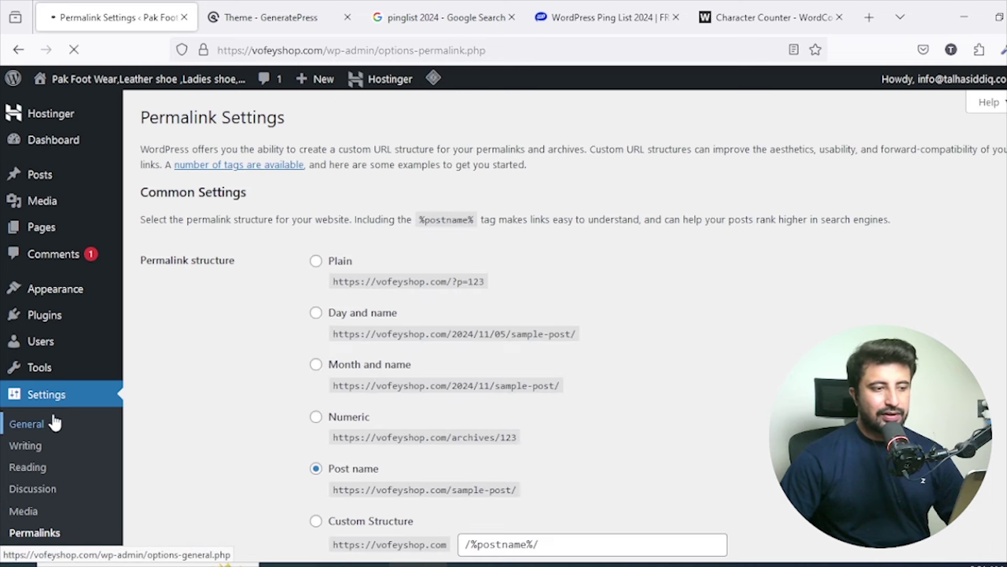
{"action": "scroll", "coordinate": [385, 200], "scroll_direction": "down", "scroll_amount": 3}
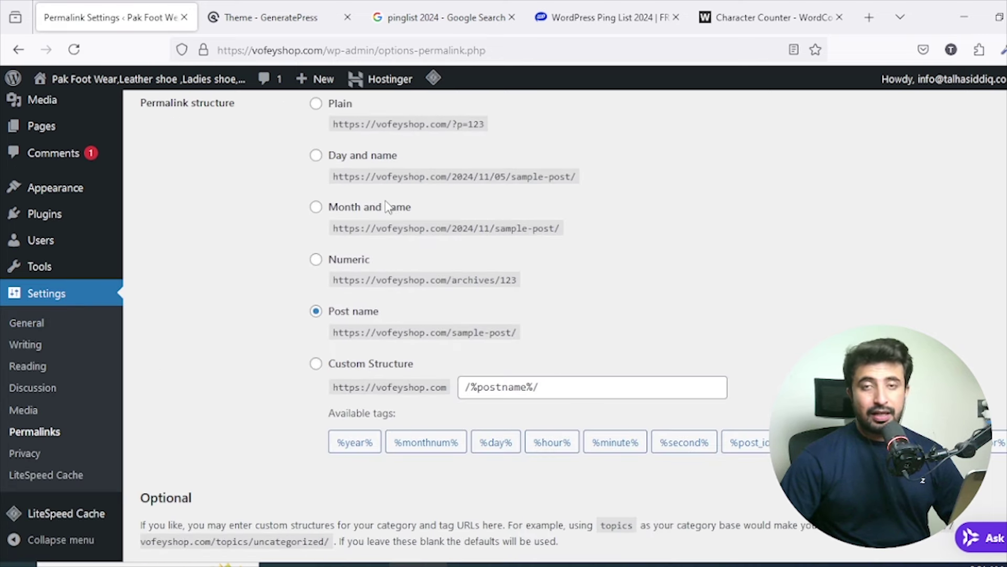
{"action": "scroll", "coordinate": [387, 207], "scroll_direction": "down", "scroll_amount": 2}
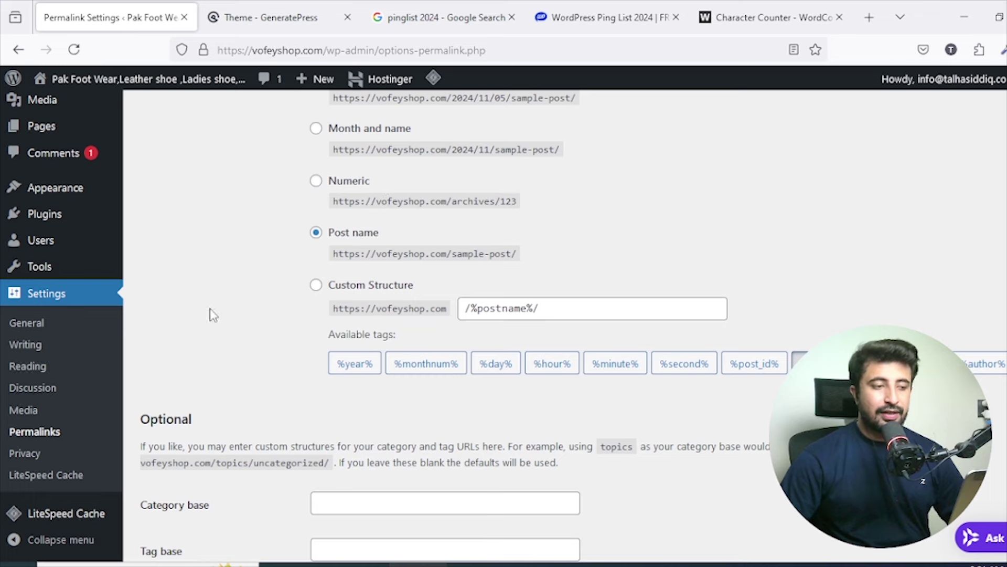
{"action": "scroll", "coordinate": [245, 217], "scroll_direction": "up", "scroll_amount": 5}
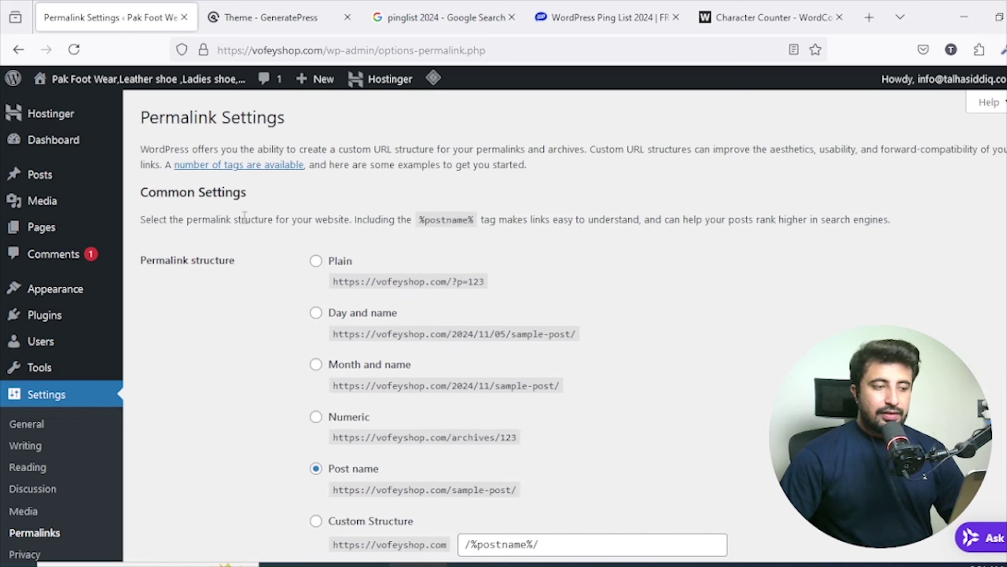
{"action": "scroll", "coordinate": [439, 212], "scroll_direction": "down", "scroll_amount": 6}
{"action": "scroll", "coordinate": [440, 209], "scroll_direction": "up", "scroll_amount": 3}
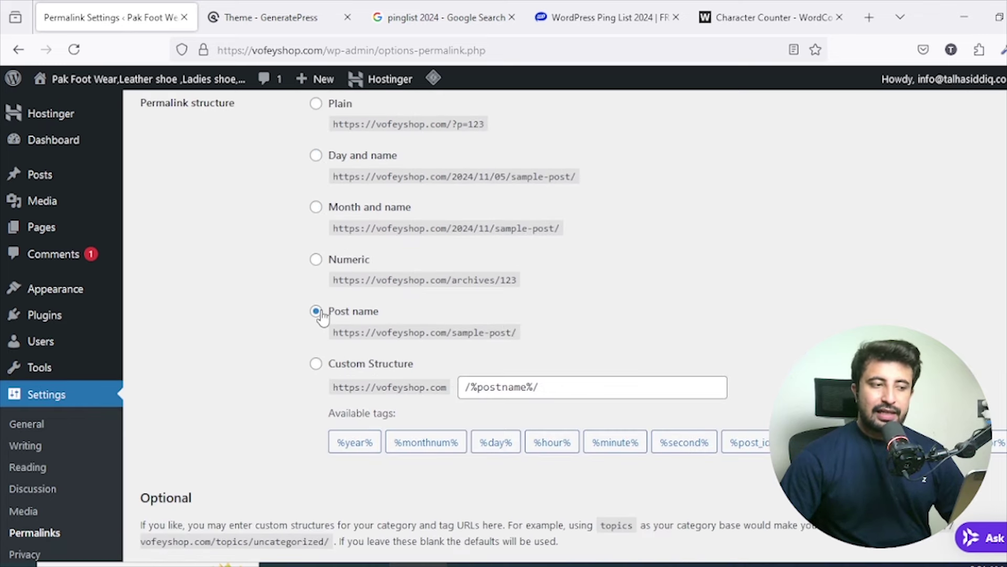
{"action": "left_click", "coordinate": [622, 380]}
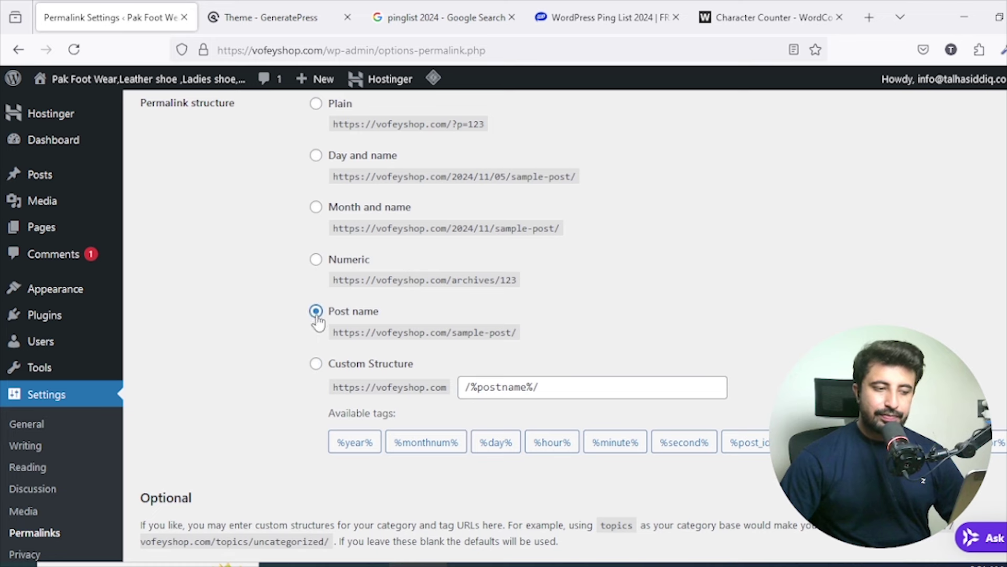
{"action": "scroll", "coordinate": [498, 189], "scroll_direction": "down", "scroll_amount": 4}
{"action": "left_click", "coordinate": [434, 382]}
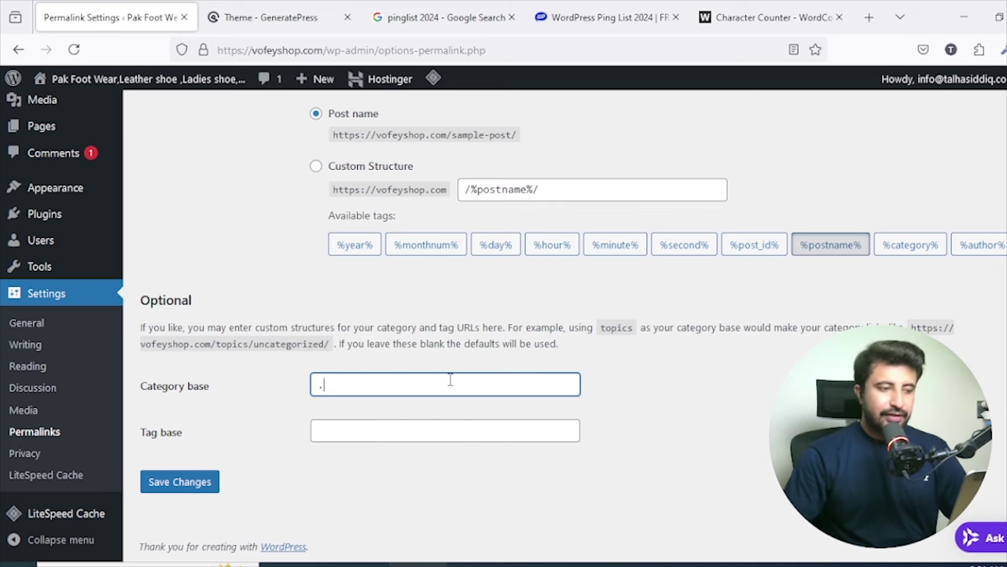
{"action": "left_click", "coordinate": [183, 489]}
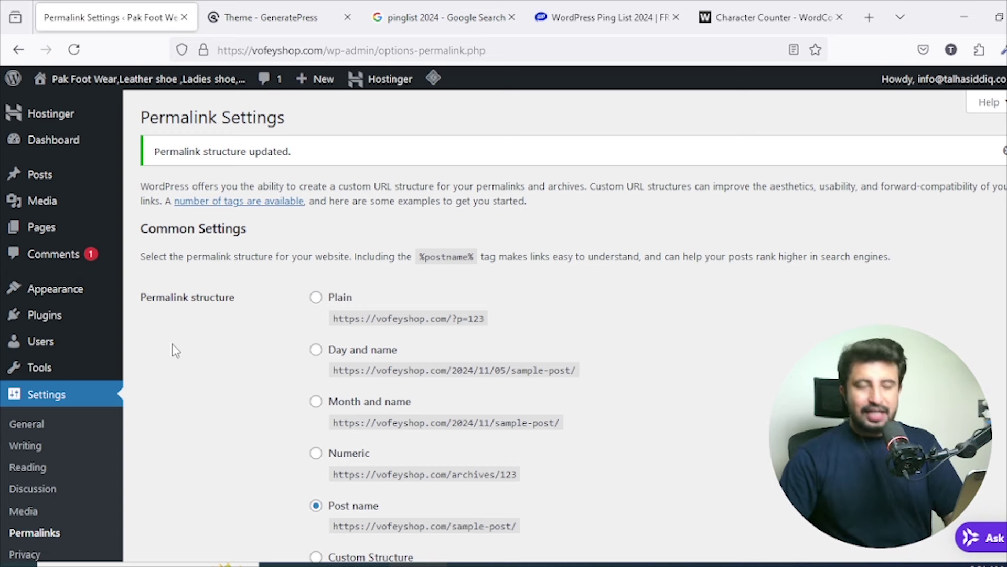
Open the Posts > Categories page in a new browser tab.
{"action": "mouse_move", "coordinate": [54, 182]}
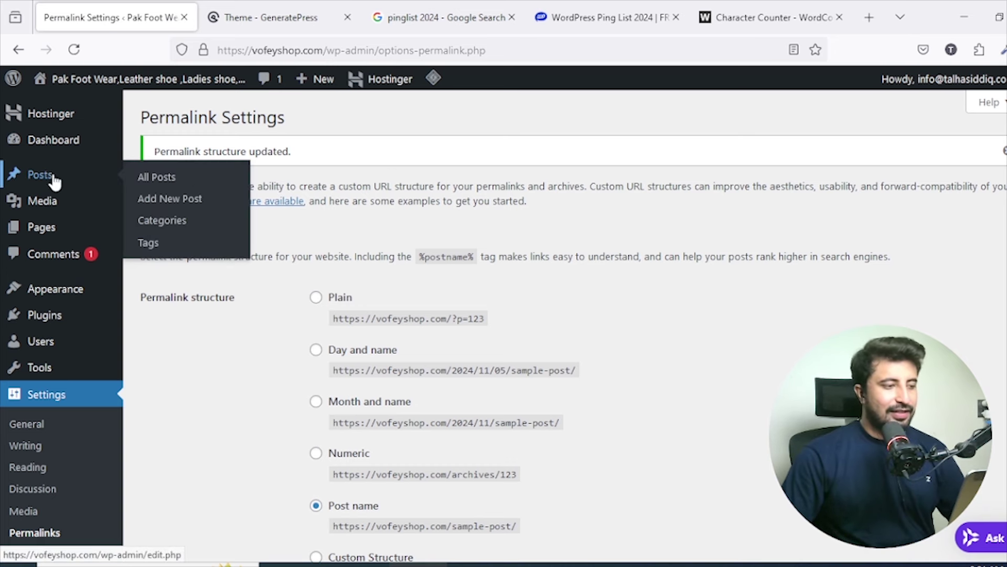
{"action": "right_click", "coordinate": [154, 218]}
{"action": "left_click", "coordinate": [200, 227]}
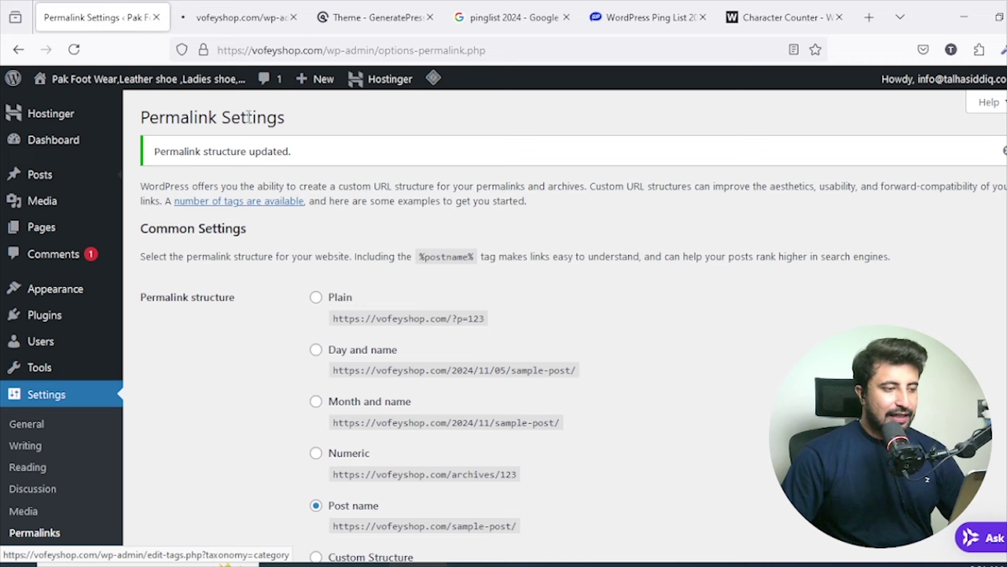
Add a new category named Satal and view it at vofeyshop.com/satal/.
{"action": "left_click", "coordinate": [257, 4]}
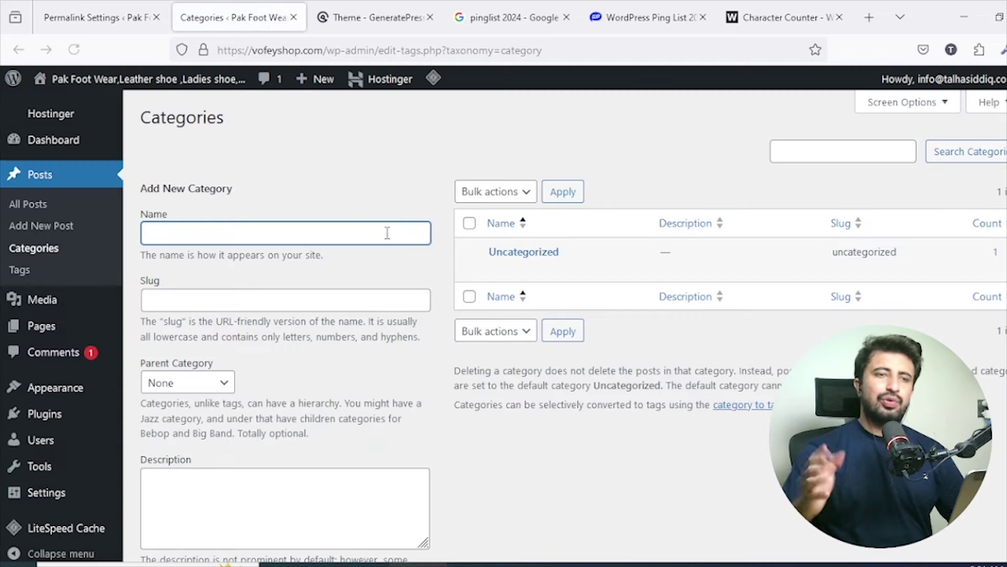
{"action": "type", "text": "Sat"}
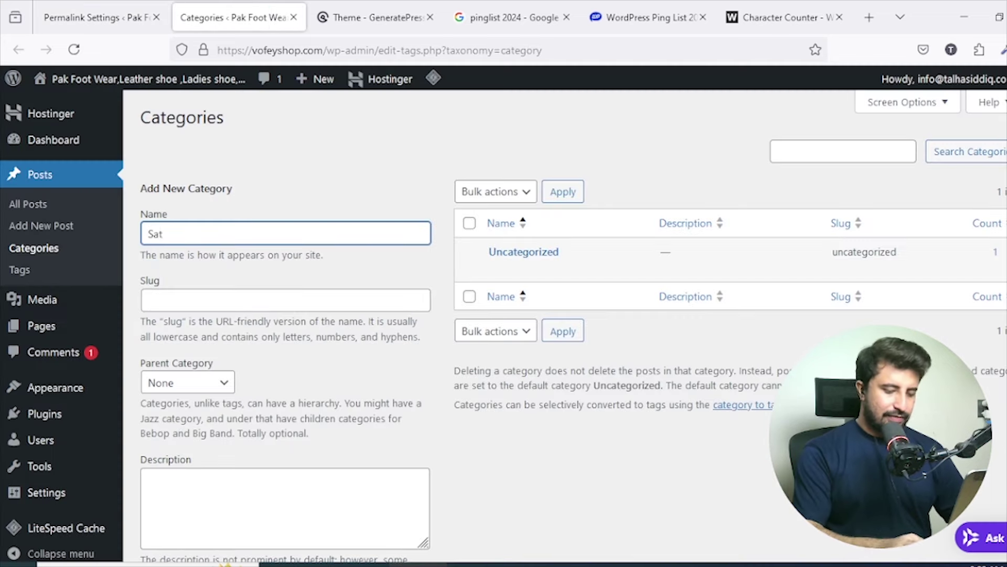
{"action": "type", "text": "al"}
{"action": "scroll", "coordinate": [355, 247], "scroll_direction": "down", "scroll_amount": 2}
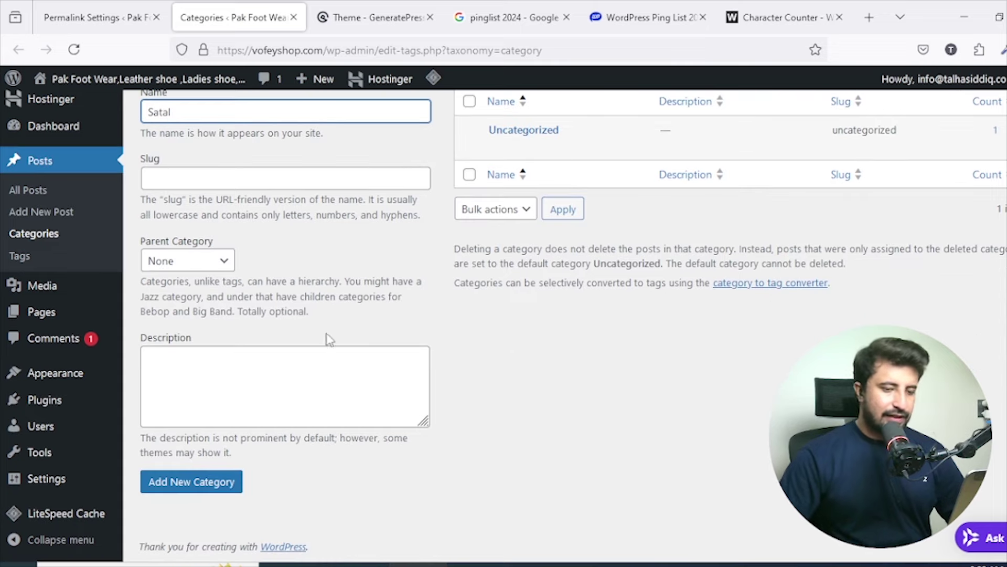
{"action": "left_click", "coordinate": [232, 485]}
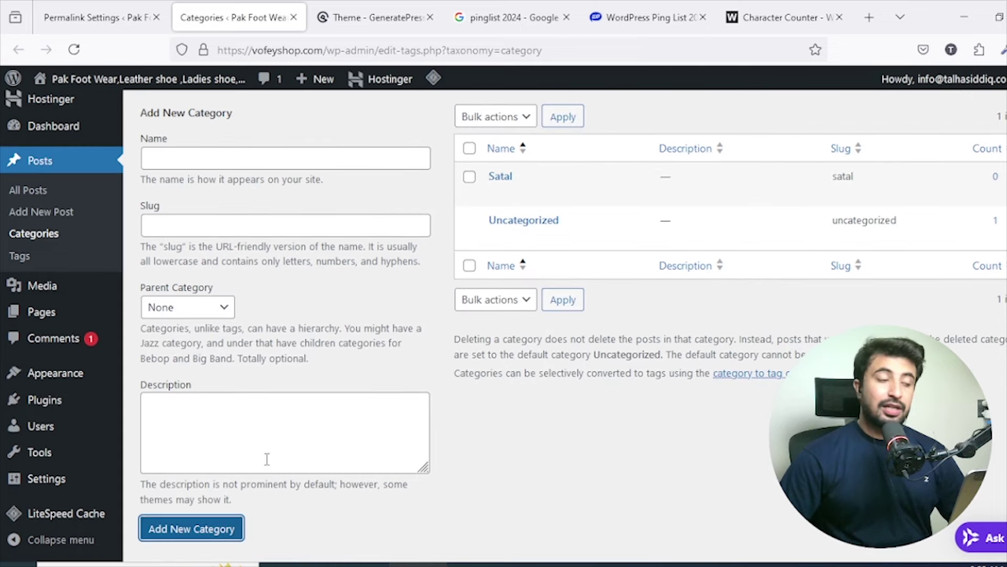
{"action": "mouse_move", "coordinate": [523, 187]}
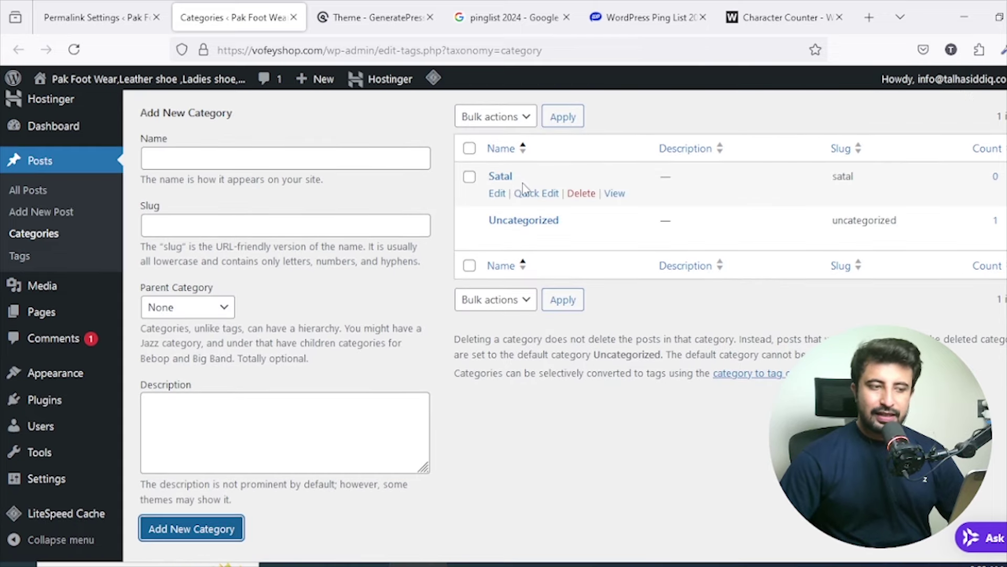
{"action": "left_click", "coordinate": [622, 193]}
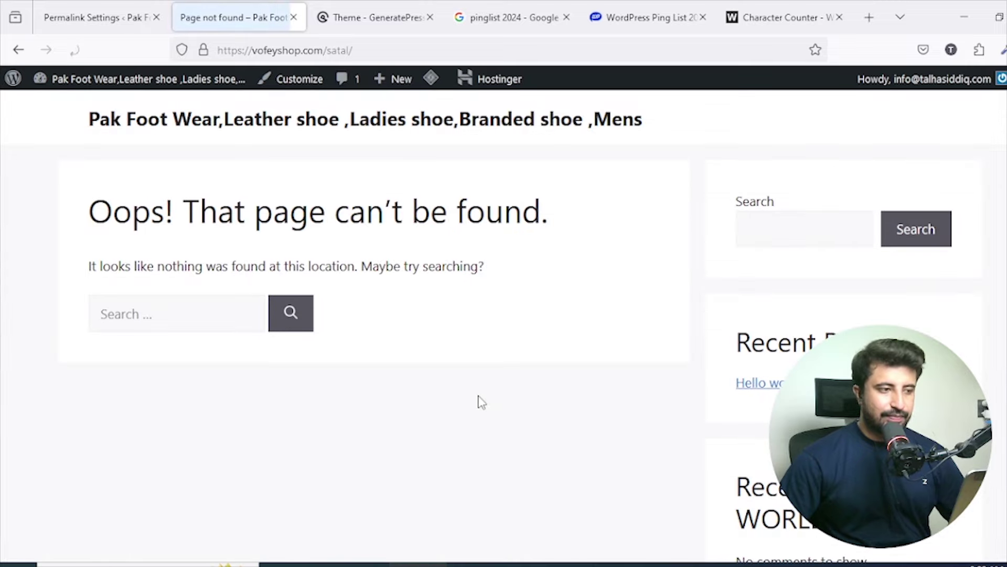
Inspect the satal/ part of the not-found page's address.
{"action": "left_click", "coordinate": [359, 49]}
{"action": "left_click_drag", "start_coordinate": [359, 50], "coordinate": [325, 50]}
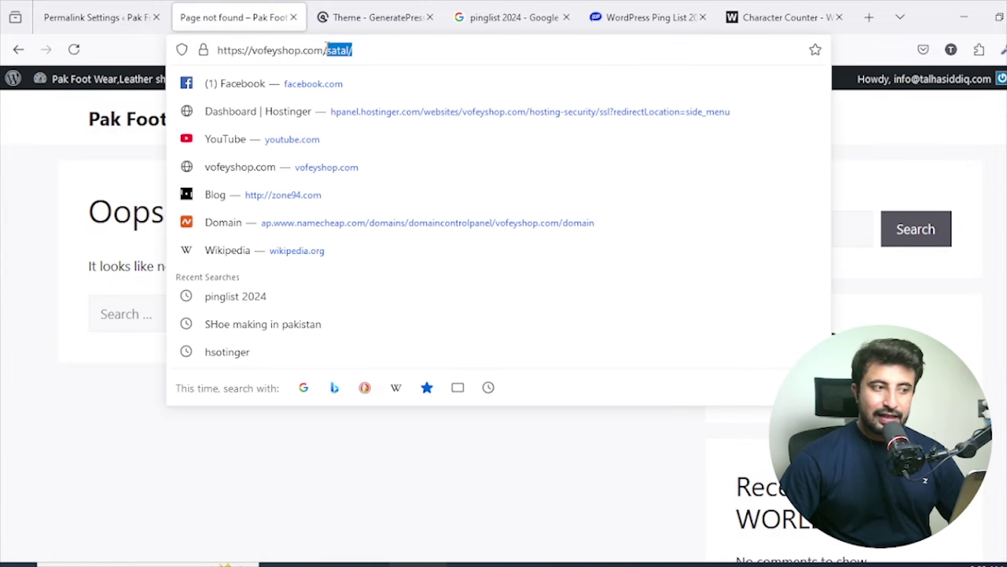
{"action": "left_click", "coordinate": [390, 48]}
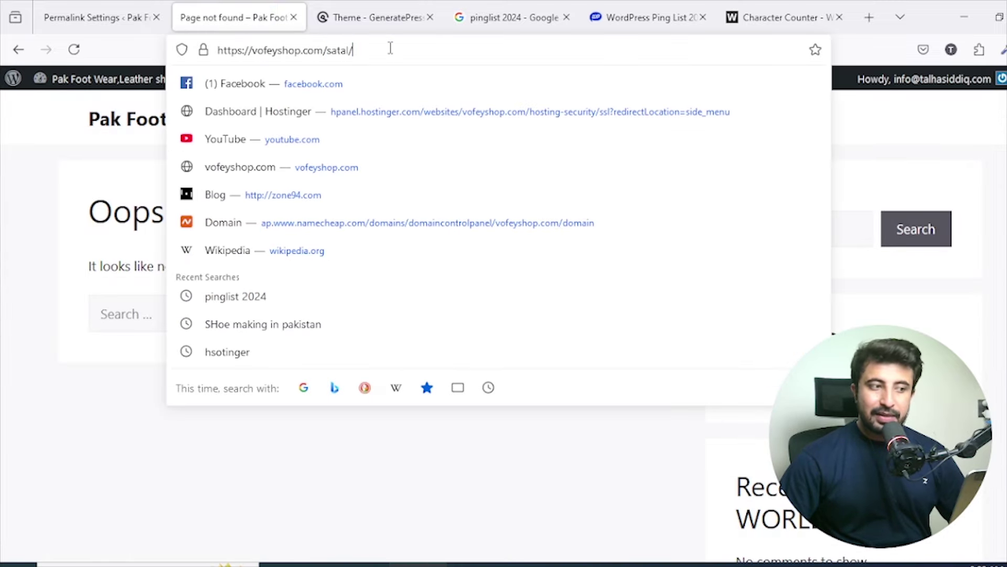
{"action": "left_click", "coordinate": [850, 128]}
Clear the dot from the Category base, save the permalinks, and reload the Satal page.
{"action": "left_click", "coordinate": [110, 6]}
{"action": "scroll", "coordinate": [540, 272], "scroll_direction": "down", "scroll_amount": 7}
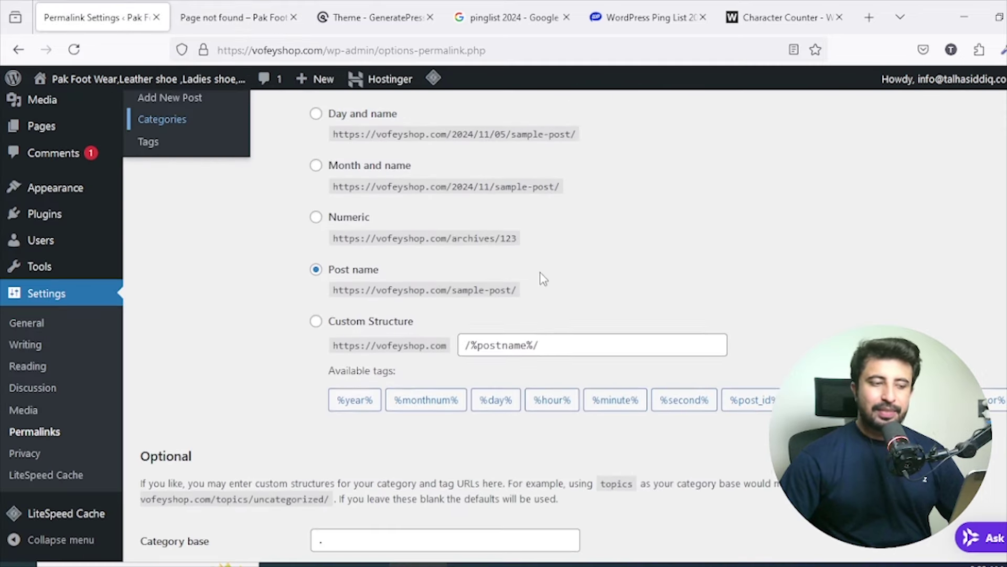
{"action": "left_click", "coordinate": [345, 394]}
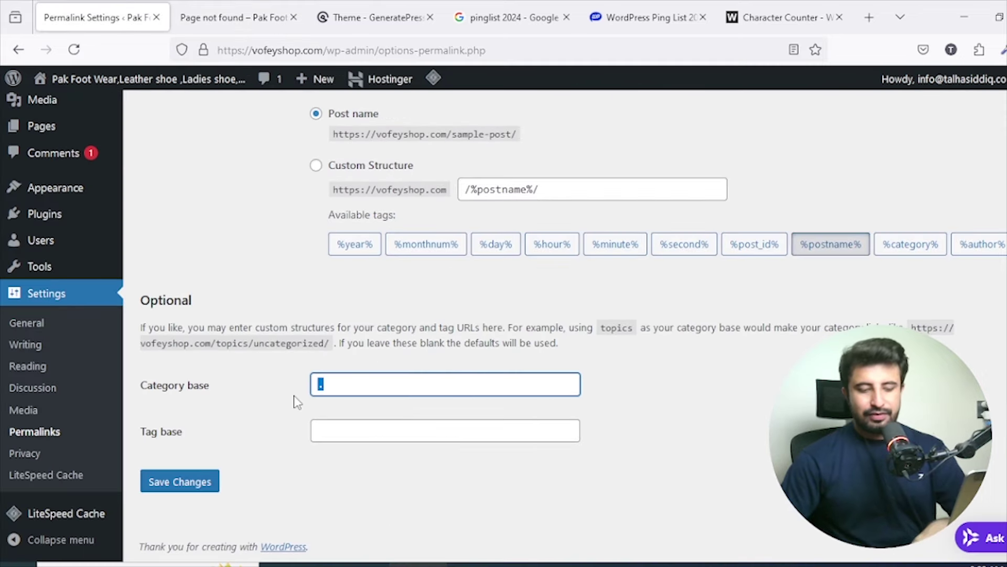
{"action": "left_click", "coordinate": [205, 479]}
{"action": "left_click", "coordinate": [205, 478]}
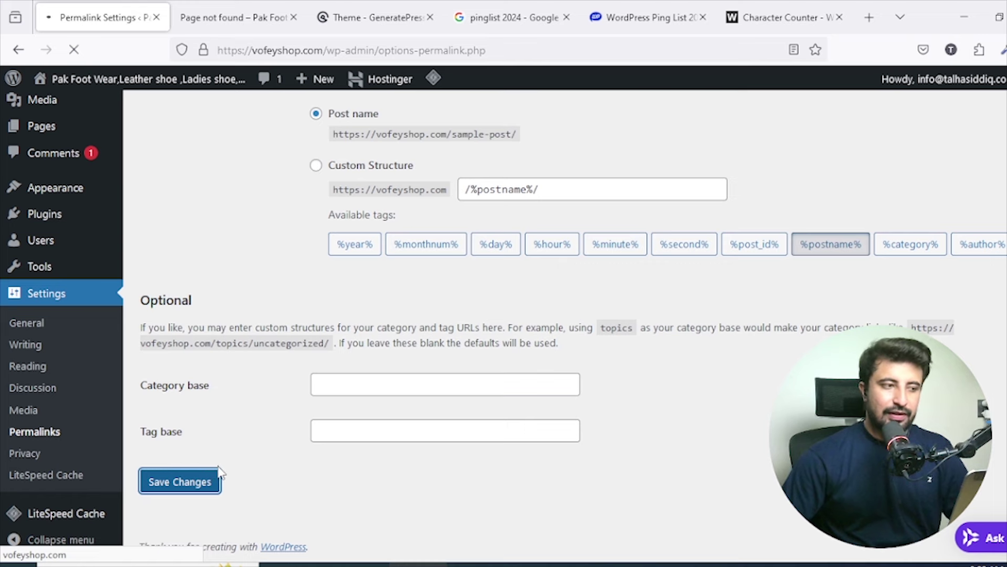
{"action": "left_click", "coordinate": [210, 17]}
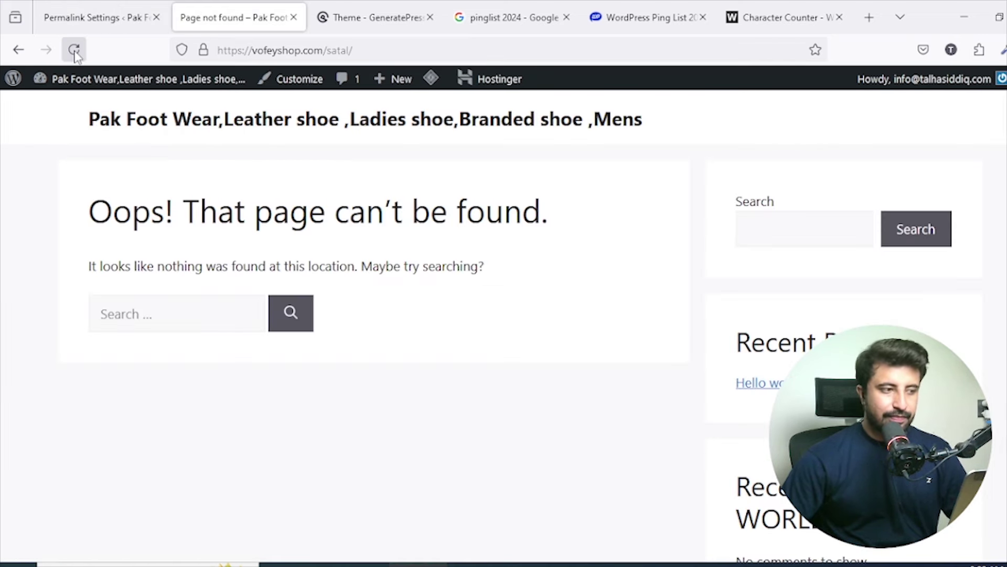
{"action": "left_click", "coordinate": [74, 49]}
Resave the permalink settings with a blank category base, then open Posts > Categories.
{"action": "left_click", "coordinate": [97, 17]}
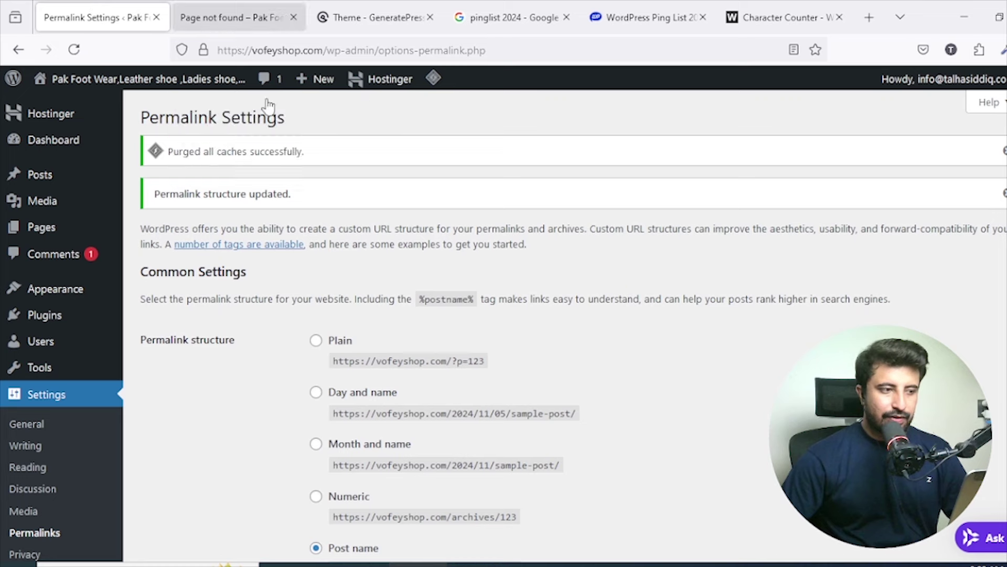
{"action": "scroll", "coordinate": [489, 304], "scroll_direction": "down", "scroll_amount": 7}
{"action": "left_click", "coordinate": [369, 427]}
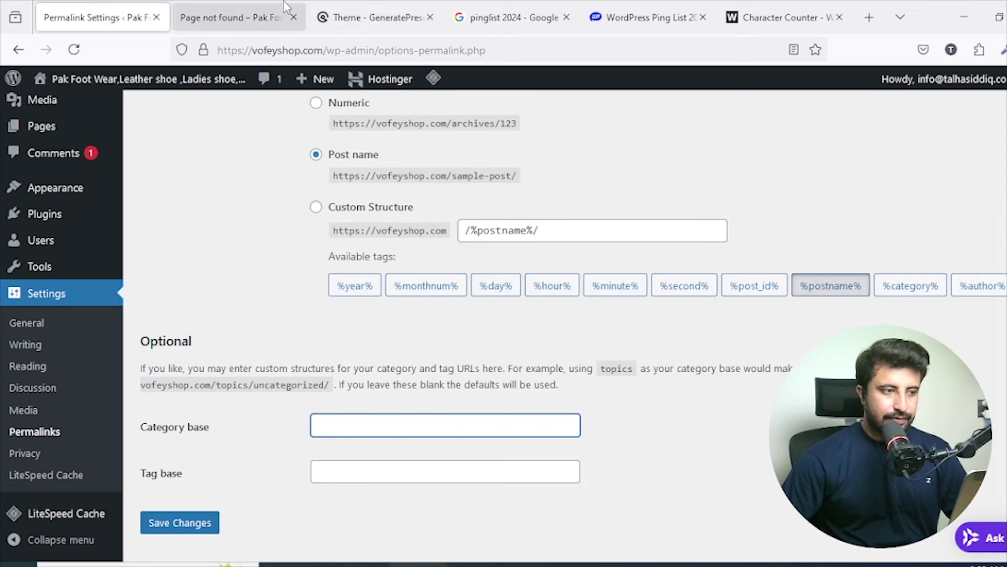
{"action": "left_click", "coordinate": [187, 525]}
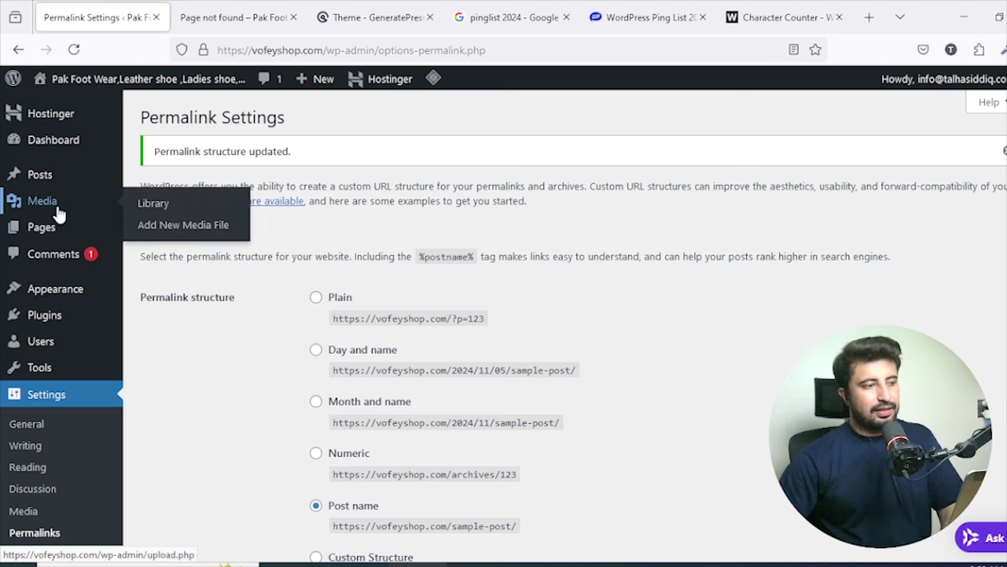
{"action": "left_click", "coordinate": [43, 187]}
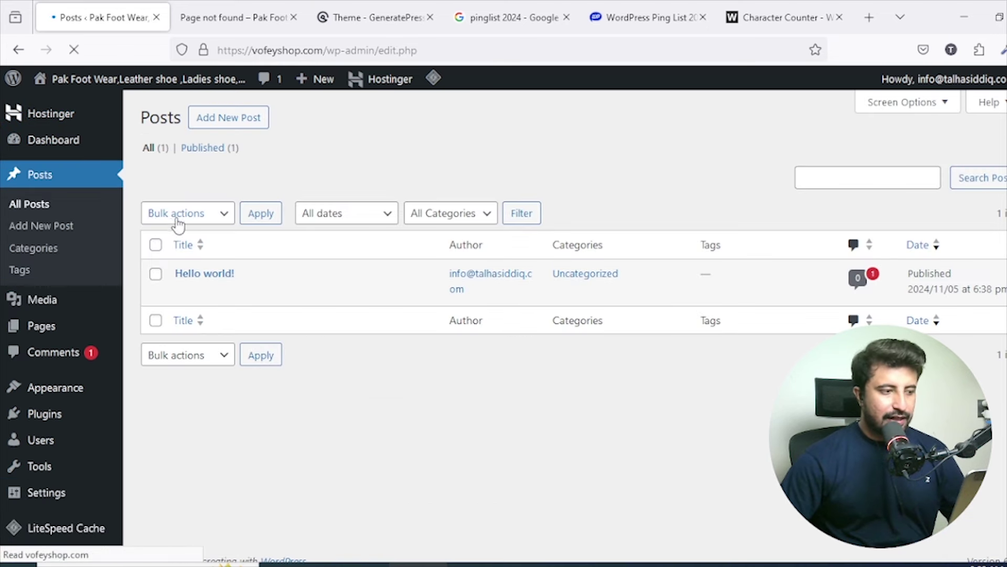
{"action": "left_click", "coordinate": [32, 249]}
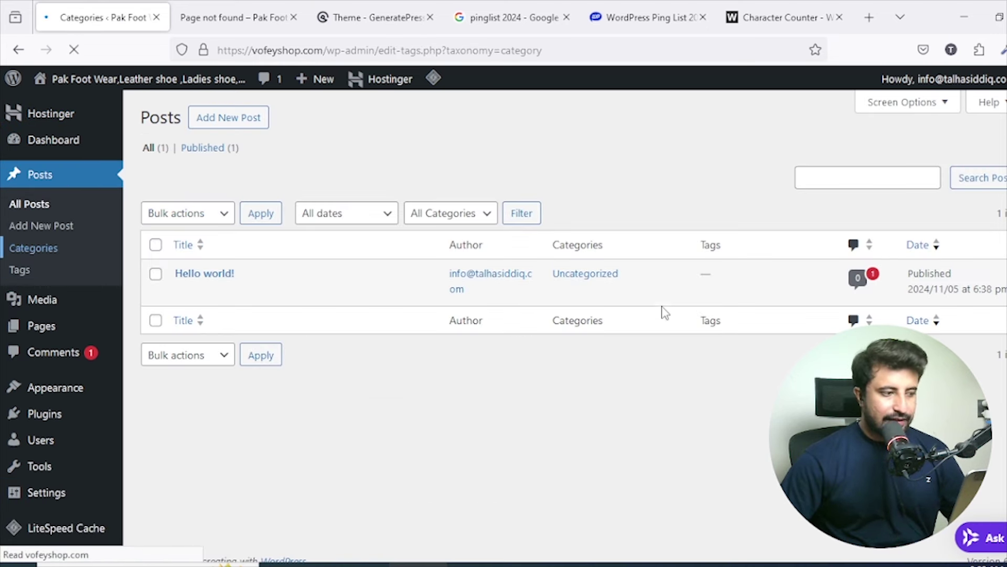
Open the Satal category's public page in a new tab and check its address.
{"action": "middle_click", "coordinate": [615, 268]}
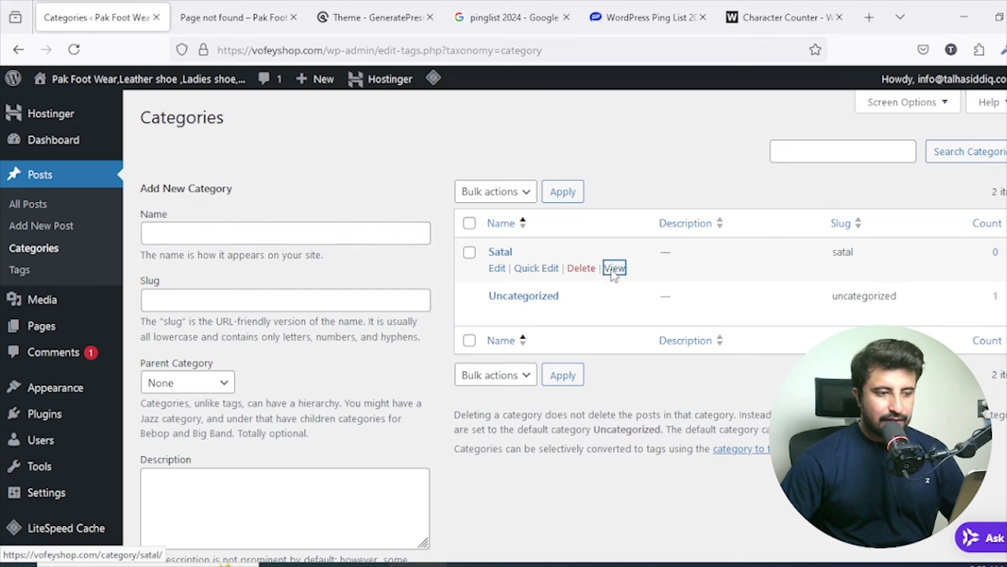
{"action": "left_click", "coordinate": [215, 15]}
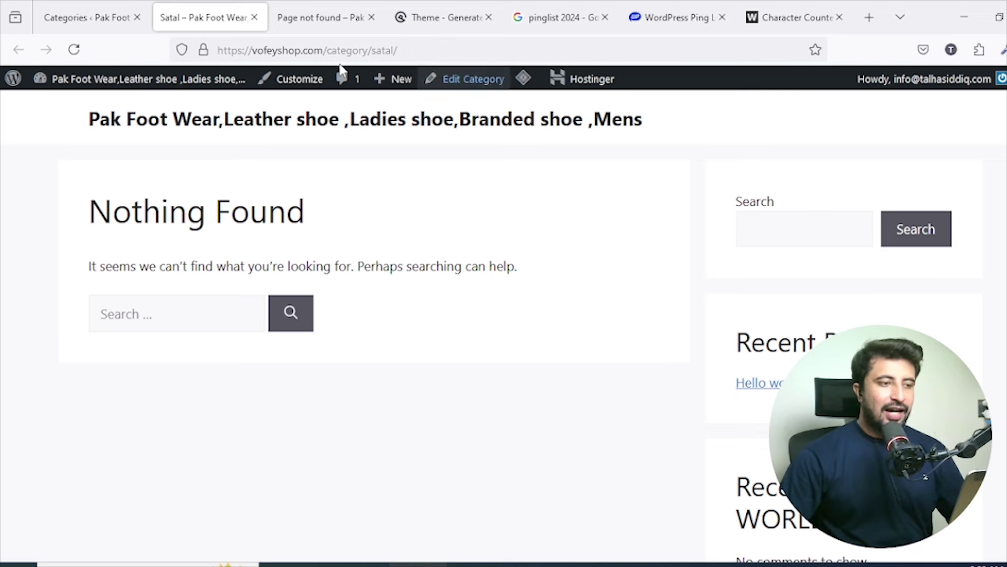
{"action": "left_click_drag", "start_coordinate": [400, 50], "coordinate": [251, 44]}
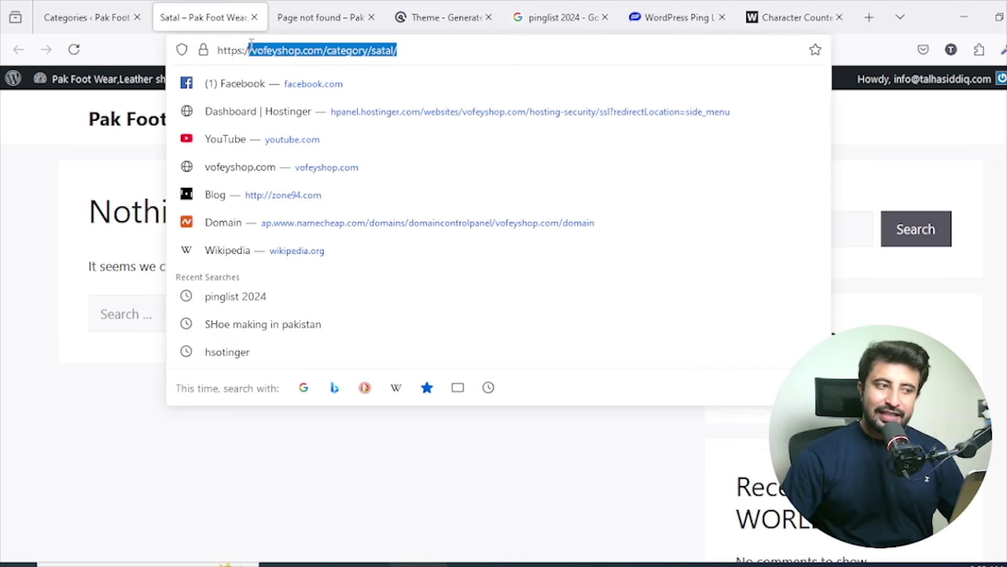
{"action": "left_click", "coordinate": [468, 46]}
{"action": "left_click", "coordinate": [347, 16]}
{"action": "left_click", "coordinate": [119, 6]}
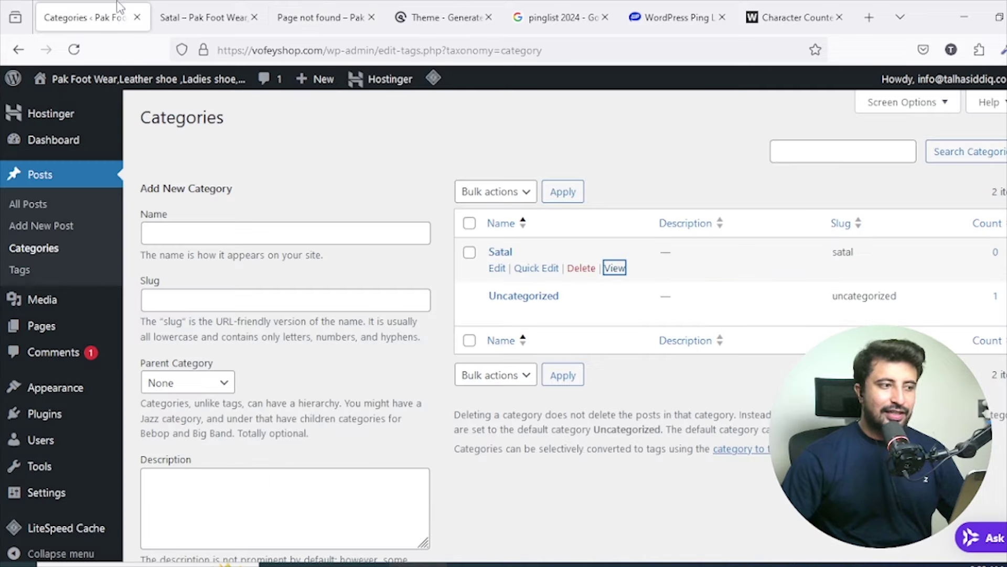
Set the permalink Category base to '.' and save the changes.
{"action": "scroll", "coordinate": [367, 454], "scroll_direction": "down", "scroll_amount": 2}
{"action": "mouse_move", "coordinate": [58, 477]}
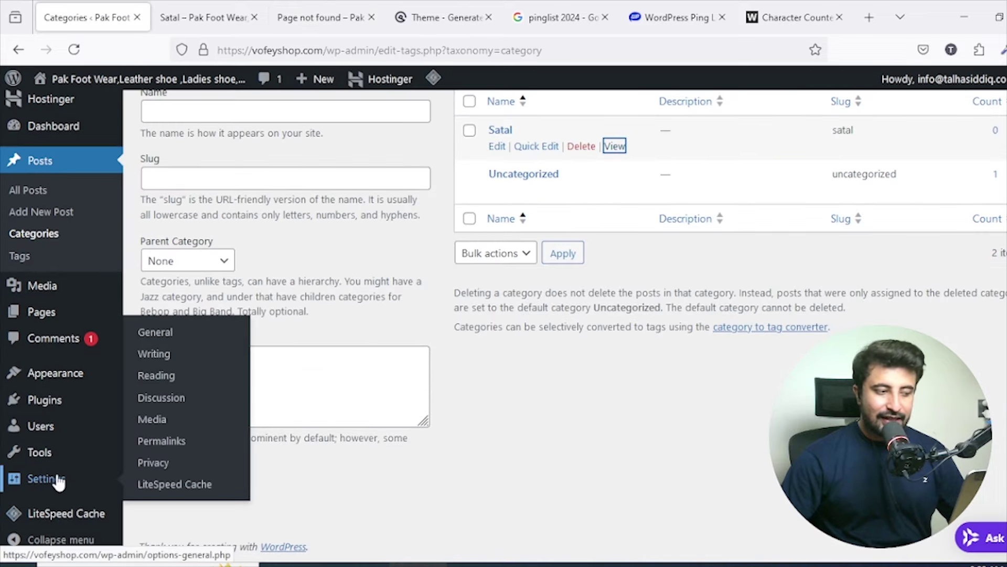
{"action": "left_click", "coordinate": [158, 441]}
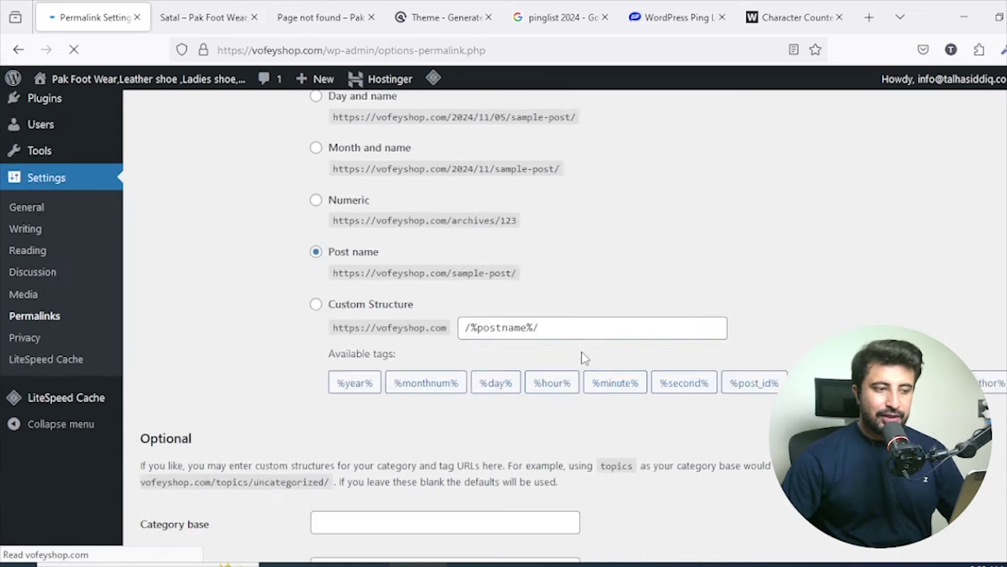
{"action": "scroll", "coordinate": [586, 359], "scroll_direction": "down", "scroll_amount": 2}
{"action": "left_click", "coordinate": [380, 423]}
{"action": "type", "text": "."}
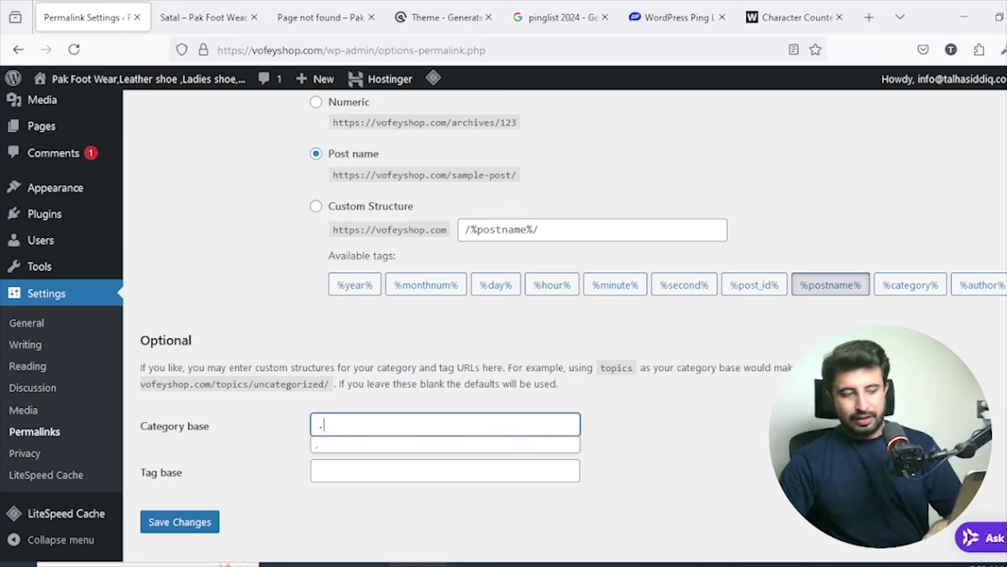
{"action": "left_click", "coordinate": [214, 521]}
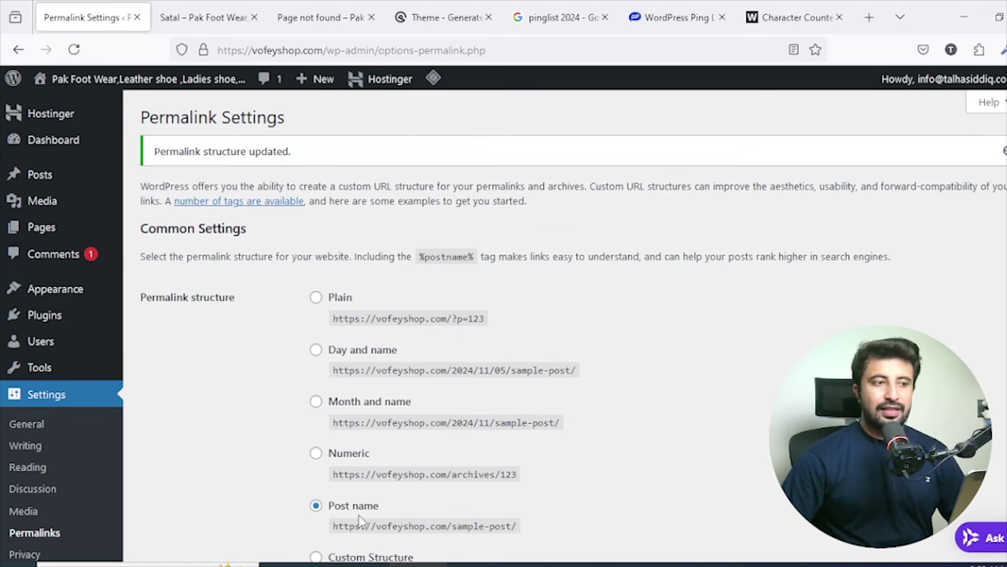
{"action": "scroll", "coordinate": [363, 499], "scroll_direction": "down", "scroll_amount": 7}
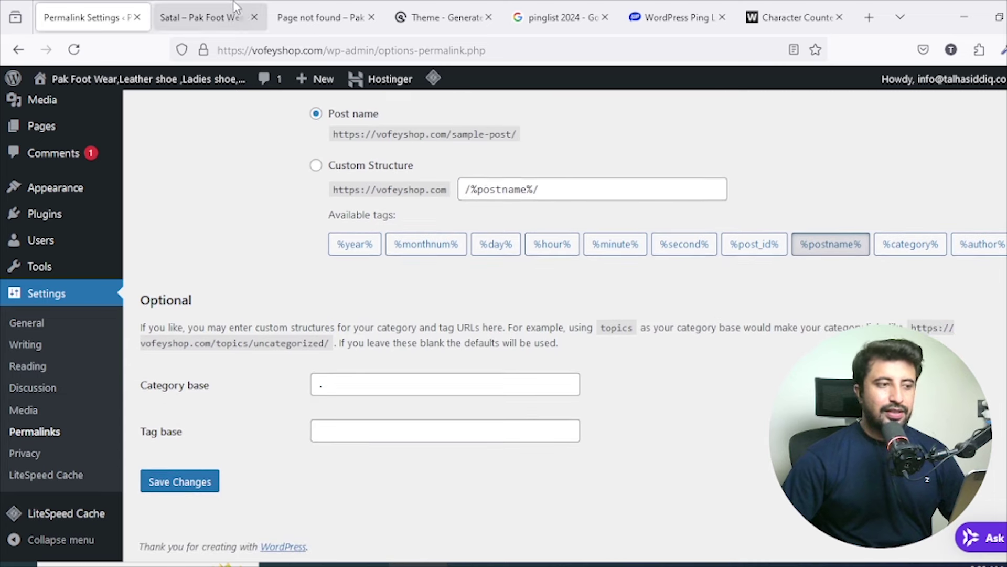
Reload the Satal archive, then try it at /satal/ without 'category/' in the URL.
{"action": "left_click", "coordinate": [215, 7]}
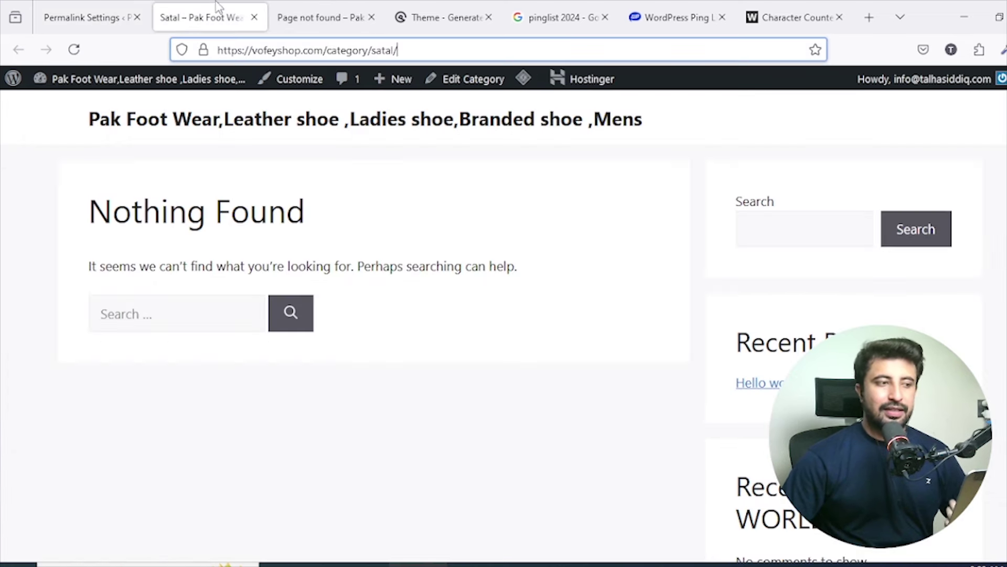
{"action": "left_click", "coordinate": [369, 50]}
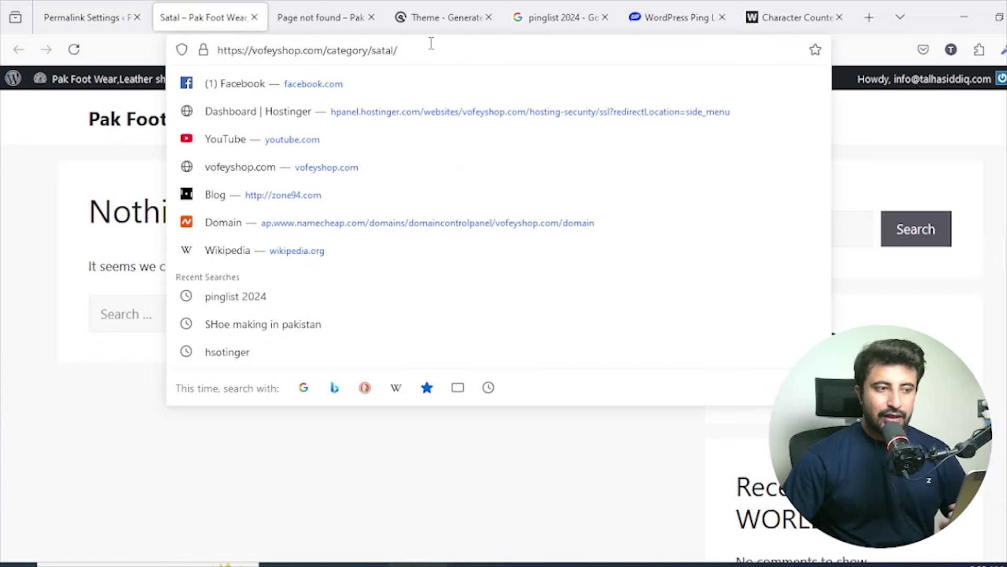
{"action": "key", "text": "Return"}
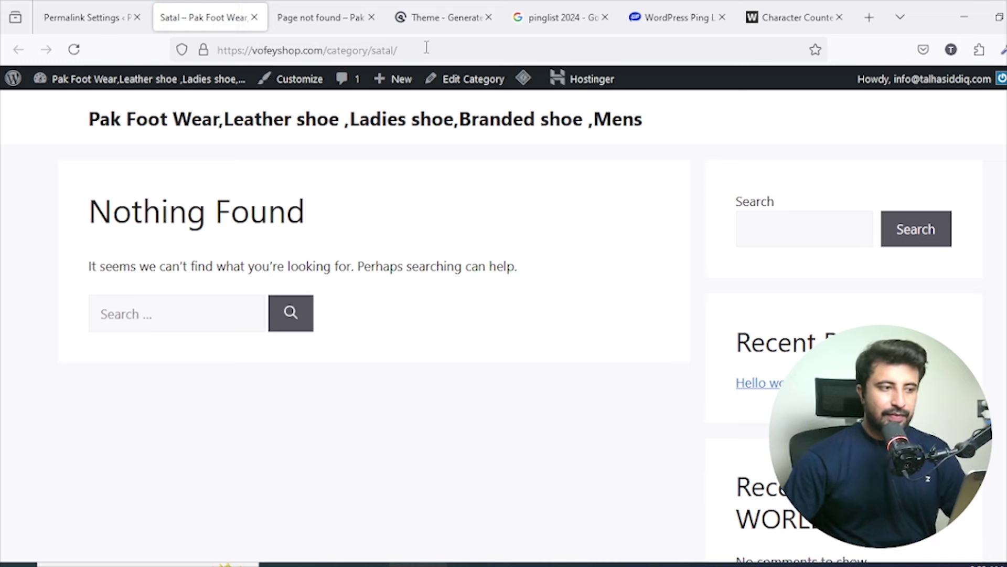
{"action": "left_click", "coordinate": [374, 48]}
{"action": "left_click_drag", "start_coordinate": [373, 49], "coordinate": [327, 49]}
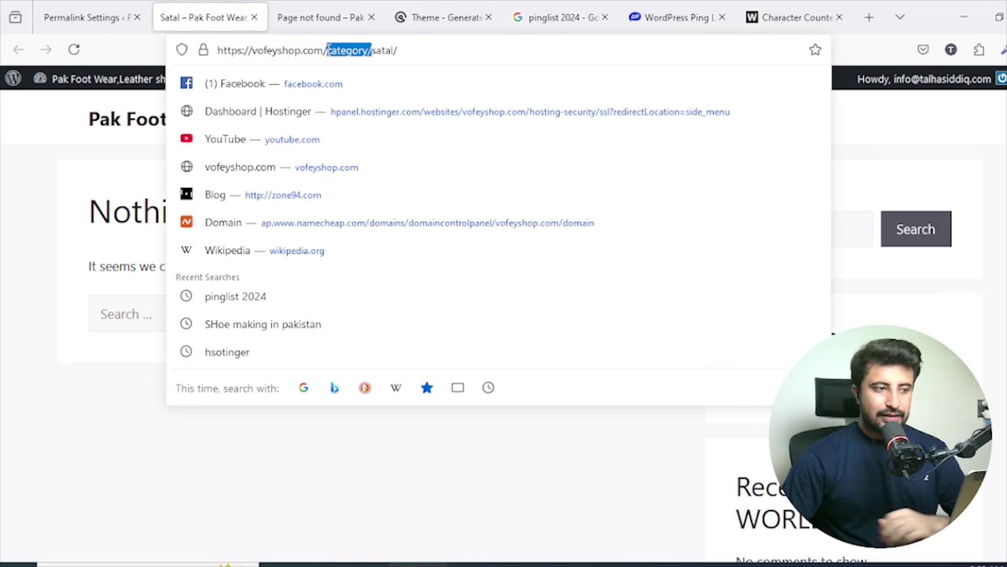
{"action": "key", "text": "BackSpace"}
{"action": "key", "text": "Return"}
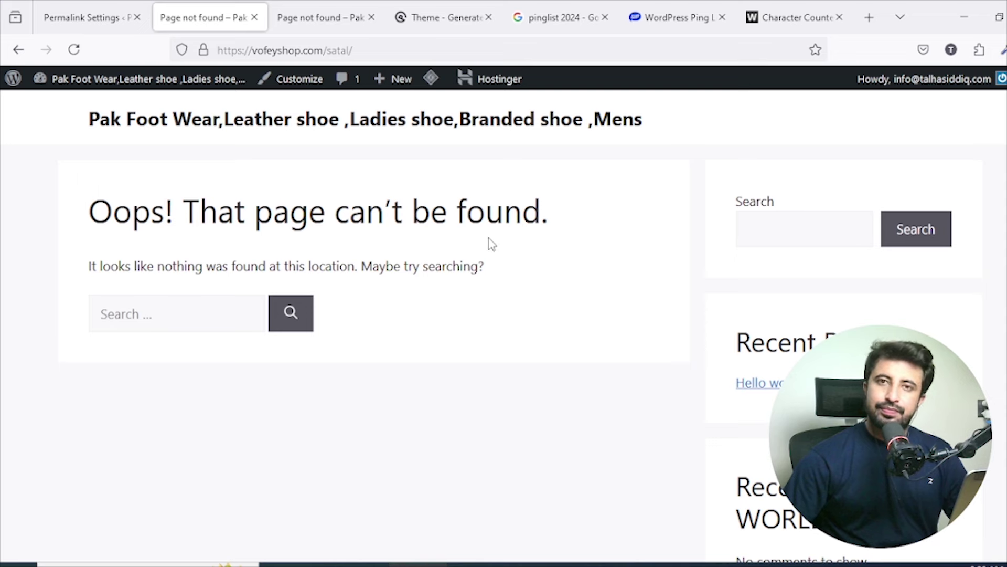
{"action": "left_click", "coordinate": [87, 18]}
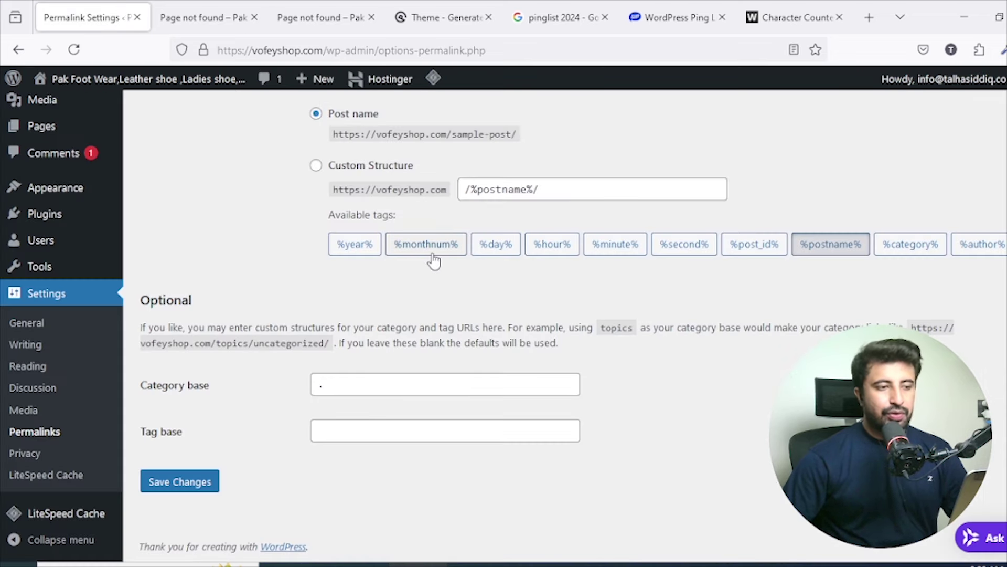
Purge All LiteSpeed caches from the admin bar, then go to Settings > Privacy.
{"action": "mouse_move", "coordinate": [426, 87]}
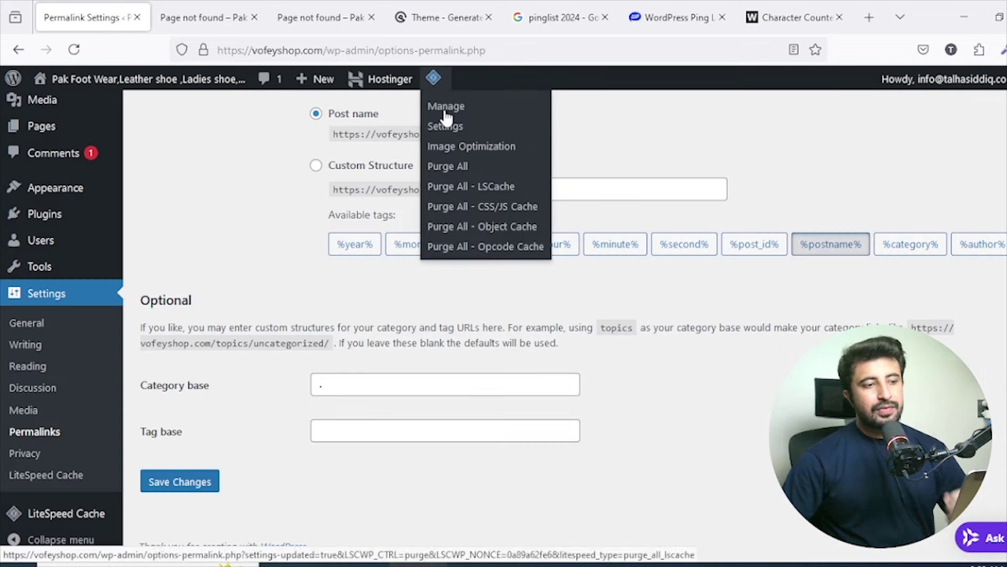
{"action": "left_click", "coordinate": [460, 168]}
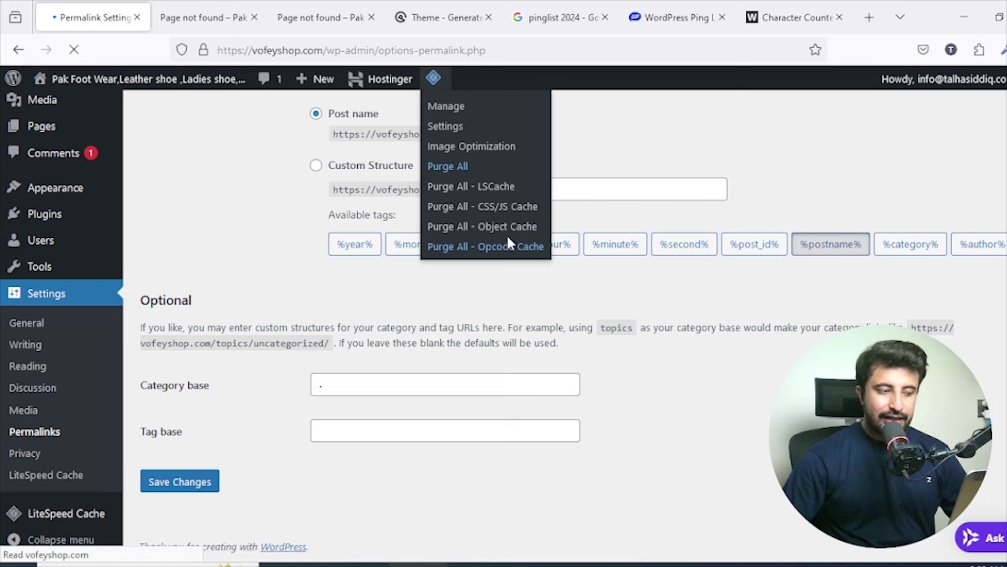
{"action": "scroll", "coordinate": [509, 238], "scroll_direction": "down", "scroll_amount": 5}
{"action": "scroll", "coordinate": [512, 242], "scroll_direction": "down", "scroll_amount": 2}
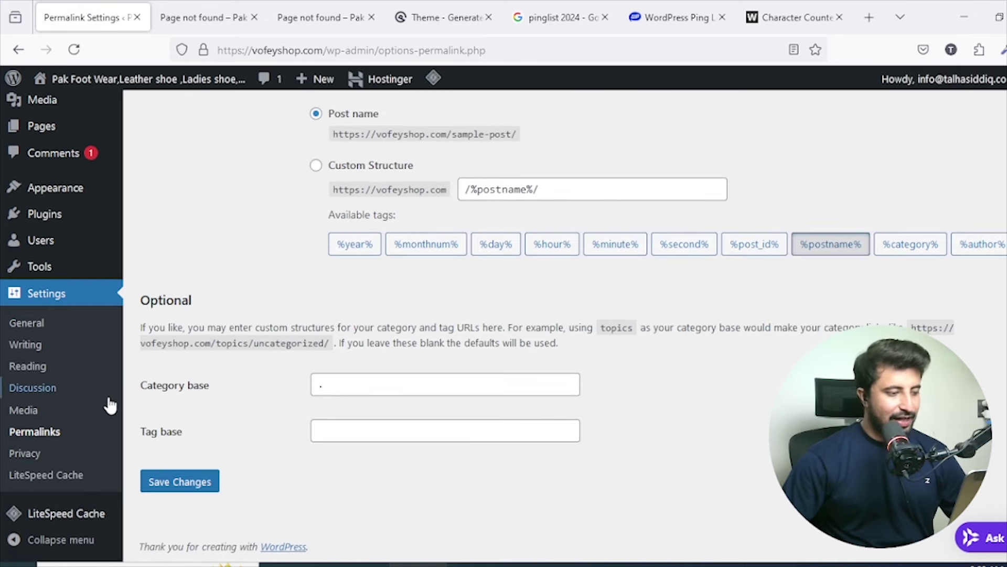
{"action": "left_click", "coordinate": [35, 456]}
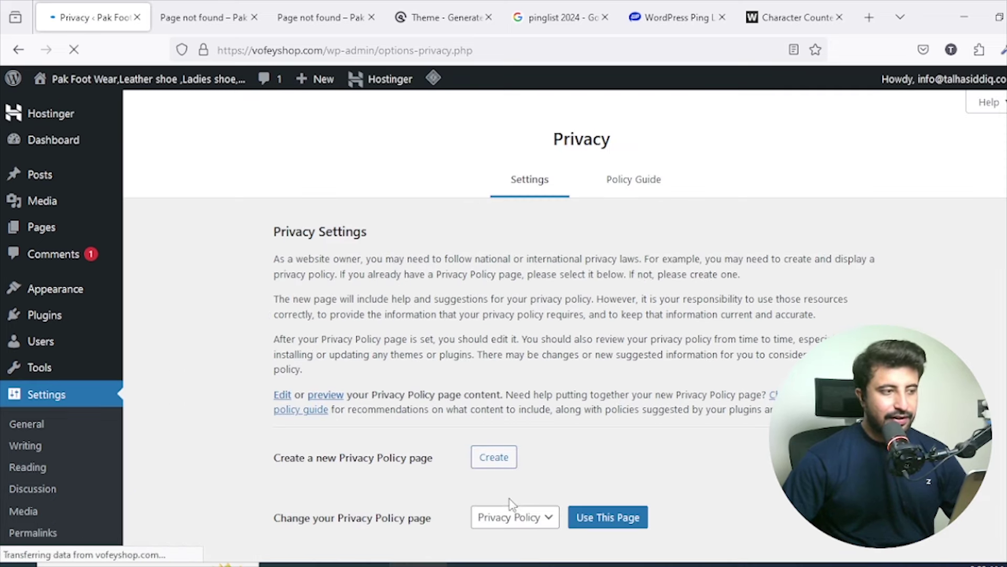
{"action": "scroll", "coordinate": [571, 460], "scroll_direction": "down", "scroll_amount": 2}
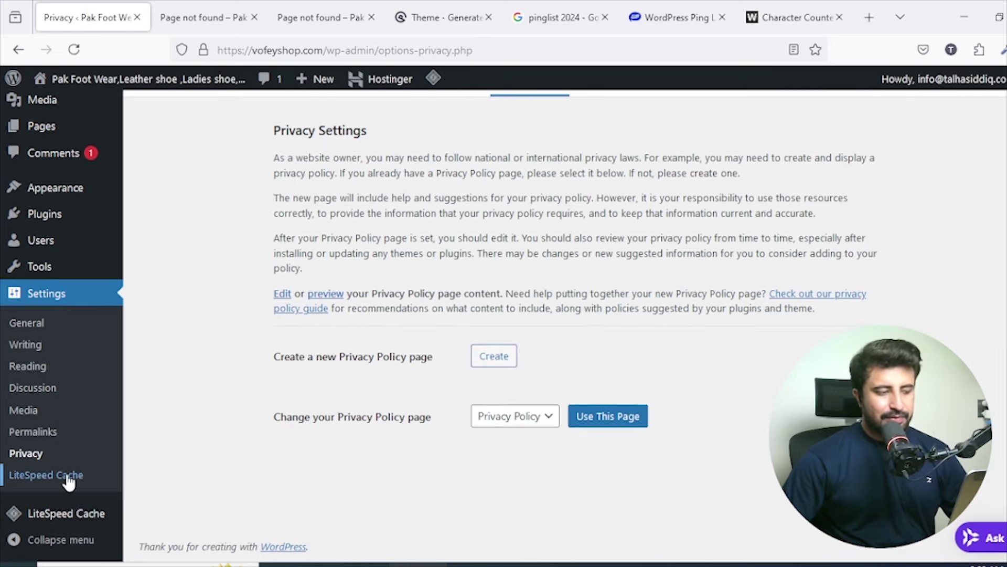
Open the LiteSpeed Cache dashboard and scroll through it.
{"action": "left_click", "coordinate": [79, 525]}
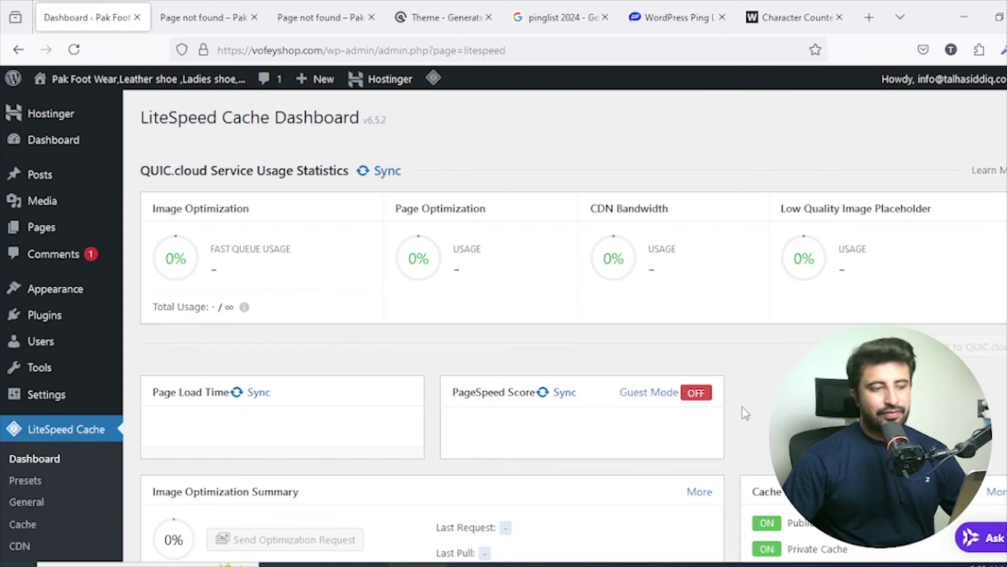
{"action": "scroll", "coordinate": [742, 372], "scroll_direction": "down", "scroll_amount": 2}
{"action": "scroll", "coordinate": [724, 373], "scroll_direction": "down", "scroll_amount": 6}
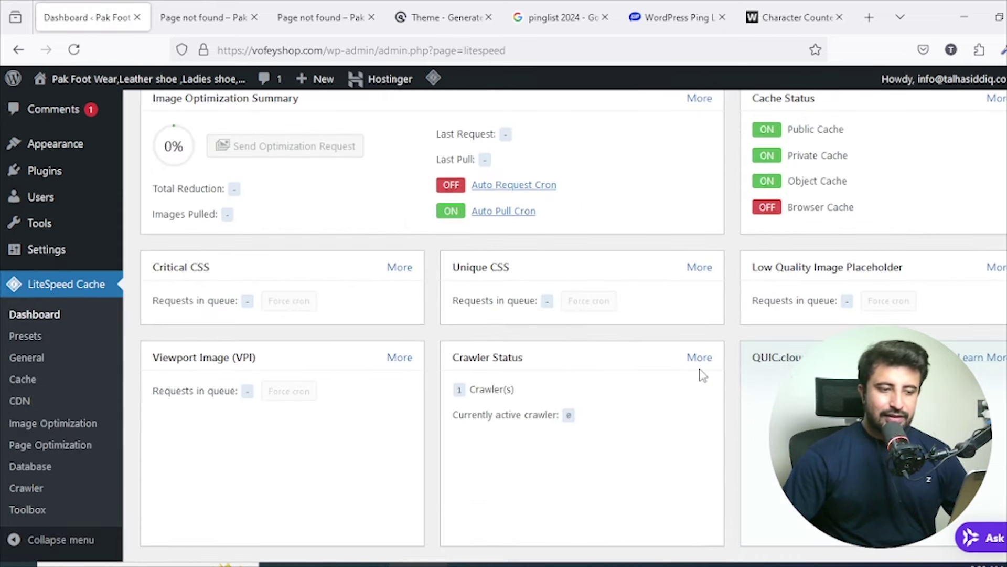
{"action": "scroll", "coordinate": [703, 373], "scroll_direction": "up", "scroll_amount": 8}
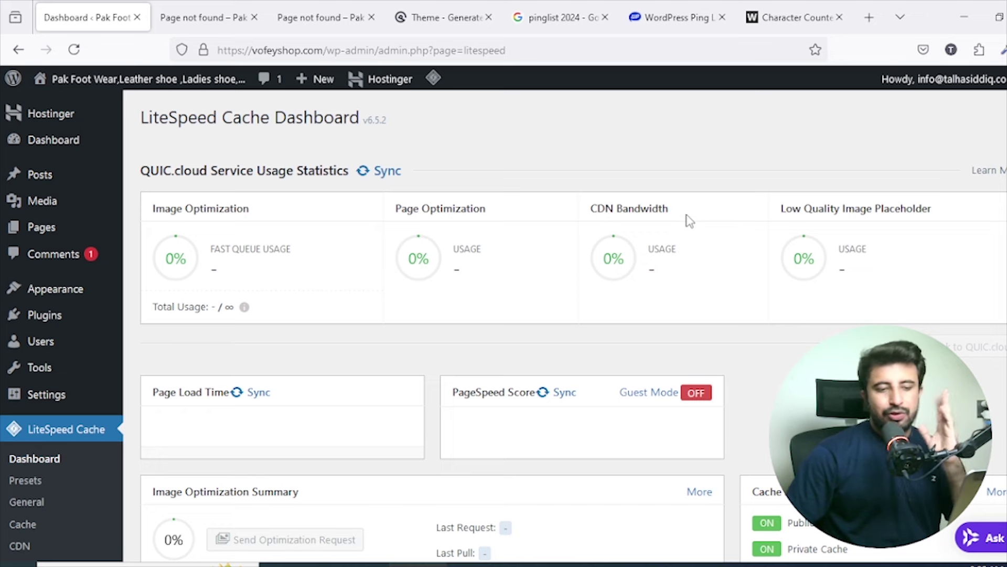
Switch to Wordpress.xlsx in Excel and select the video titles in A2 and A3.
{"action": "key", "text": "alt+Tab"}
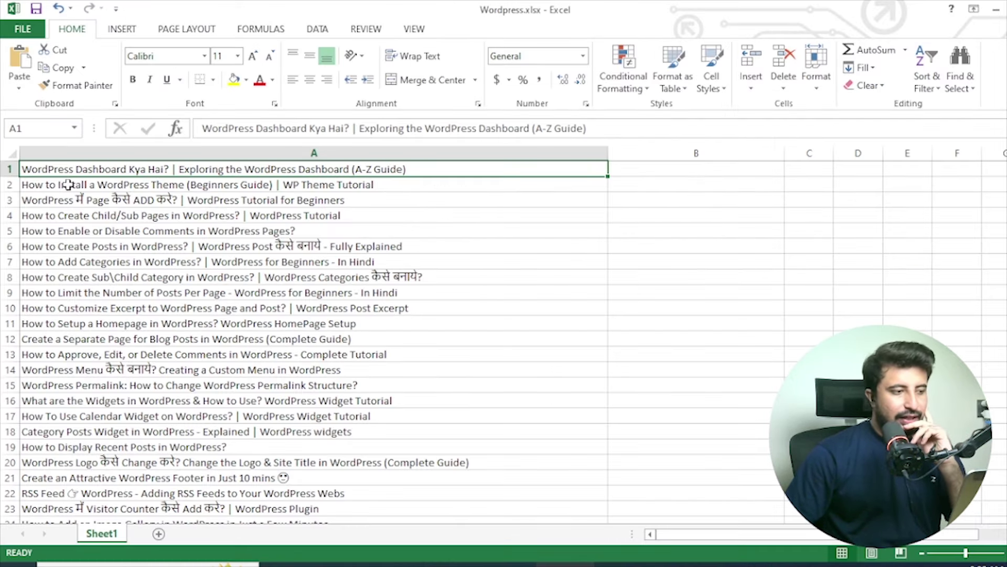
{"action": "left_click", "coordinate": [68, 185]}
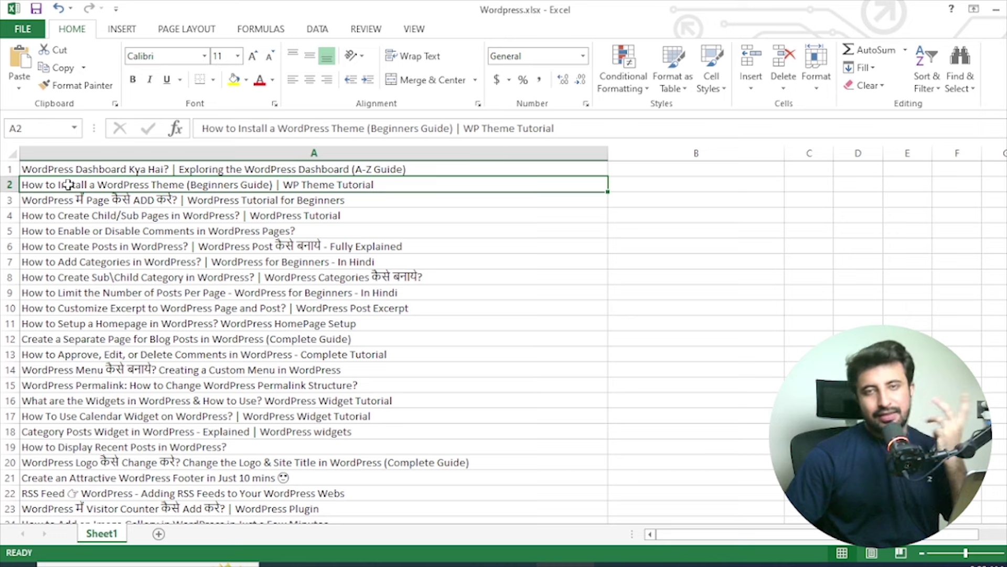
{"action": "left_click", "coordinate": [75, 198]}
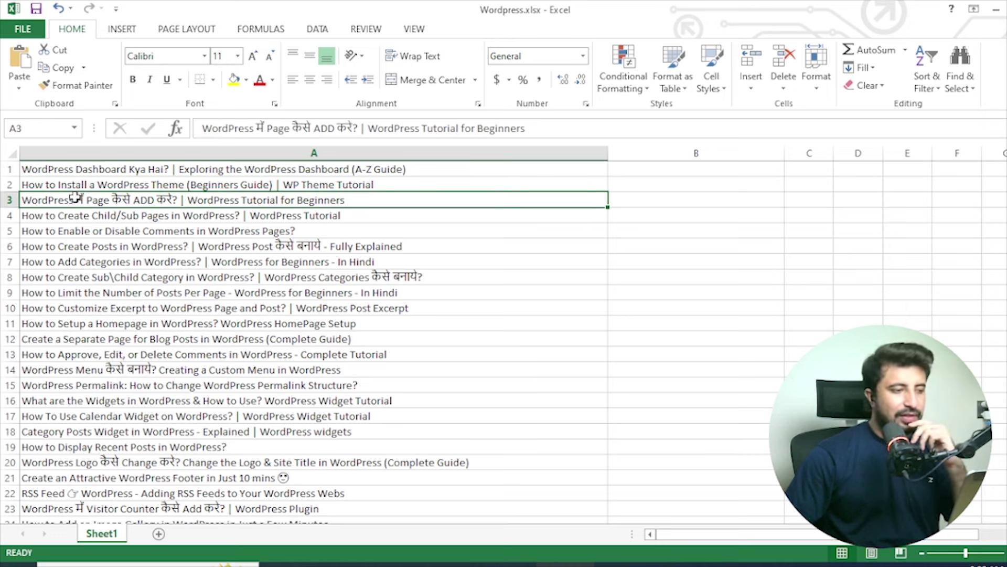